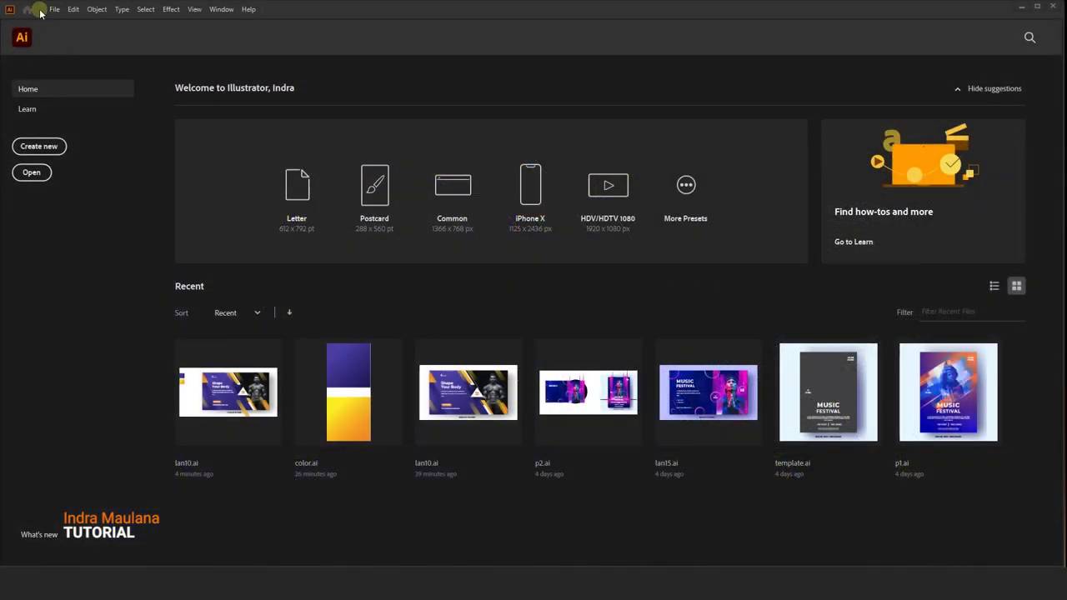
- Create a new Web-Large 1920 × 1080 px document in RGB Color mode
left_click(52, 9)
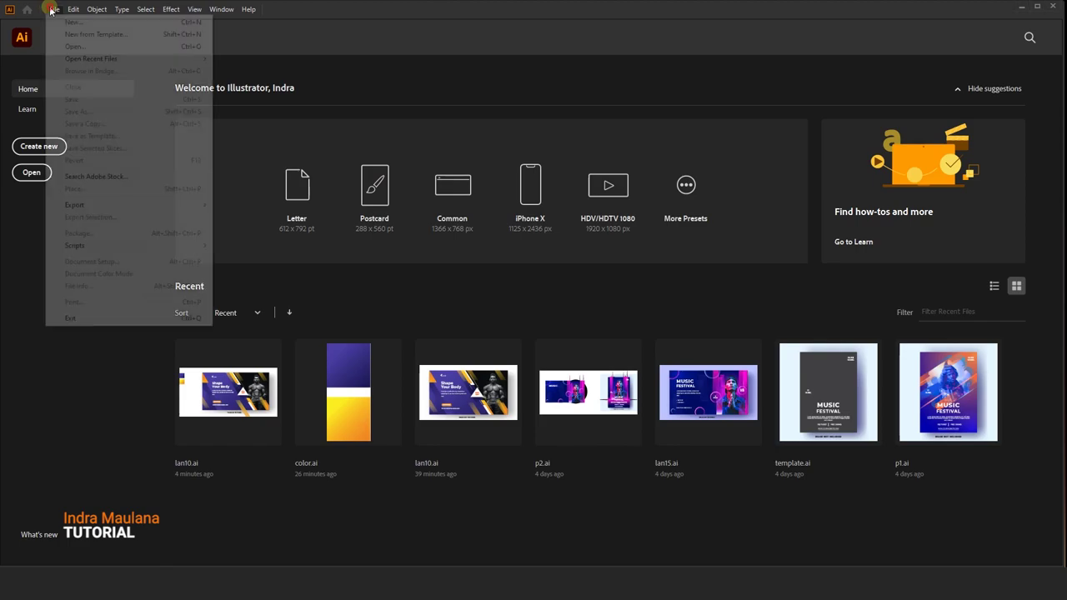
left_click(72, 22)
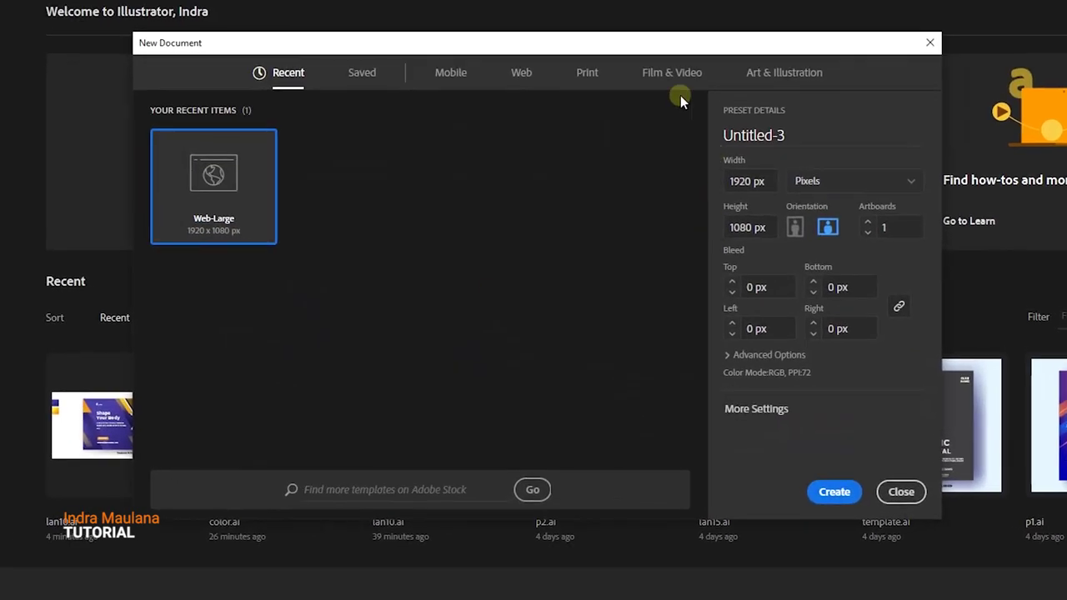
left_click(521, 73)
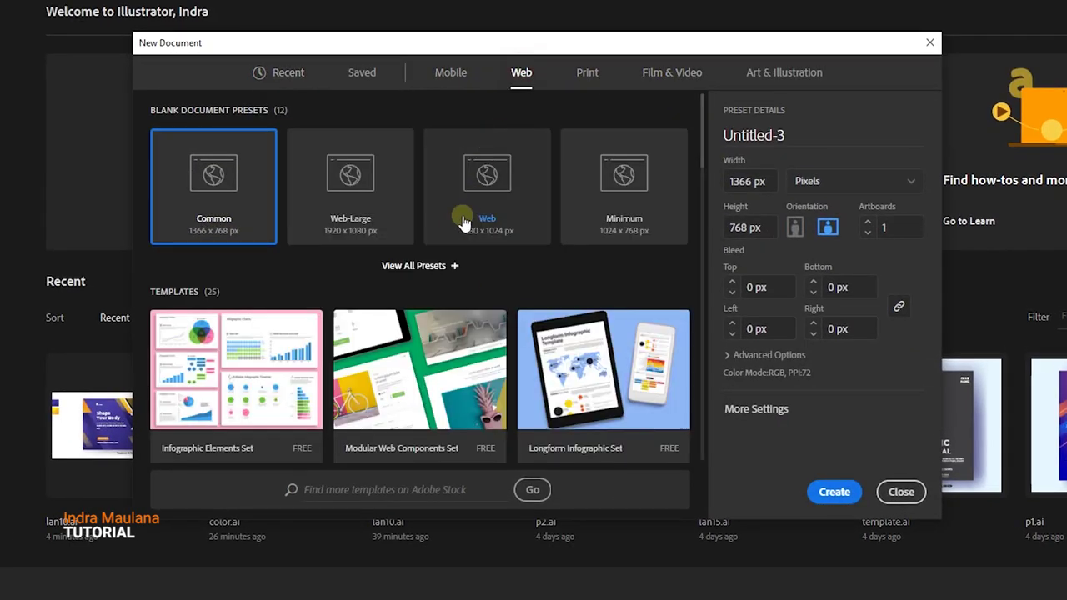
left_click(383, 215)
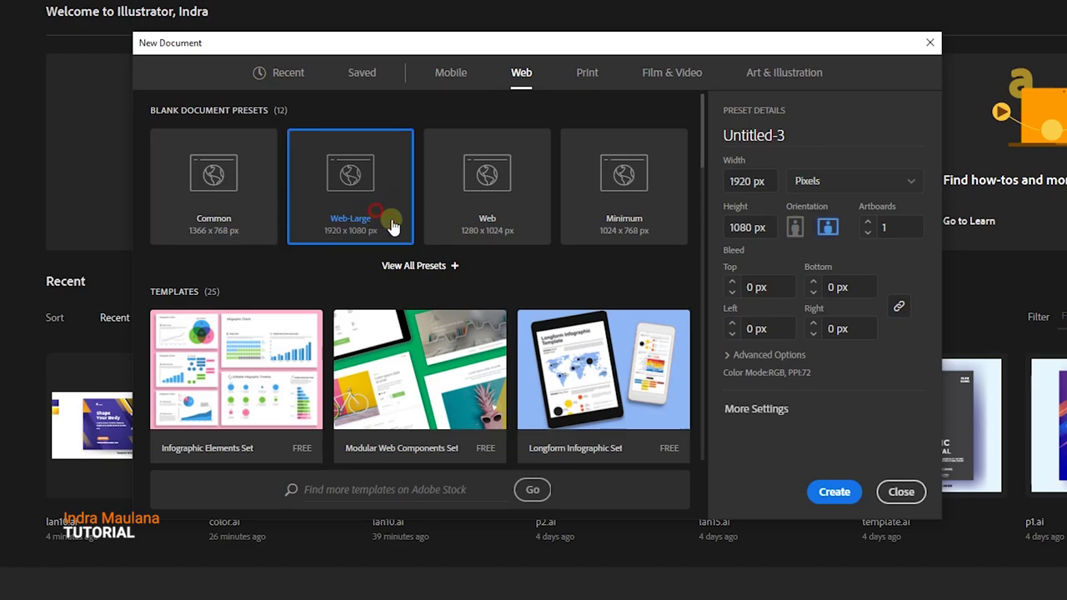
left_click(726, 354)
left_click(800, 327)
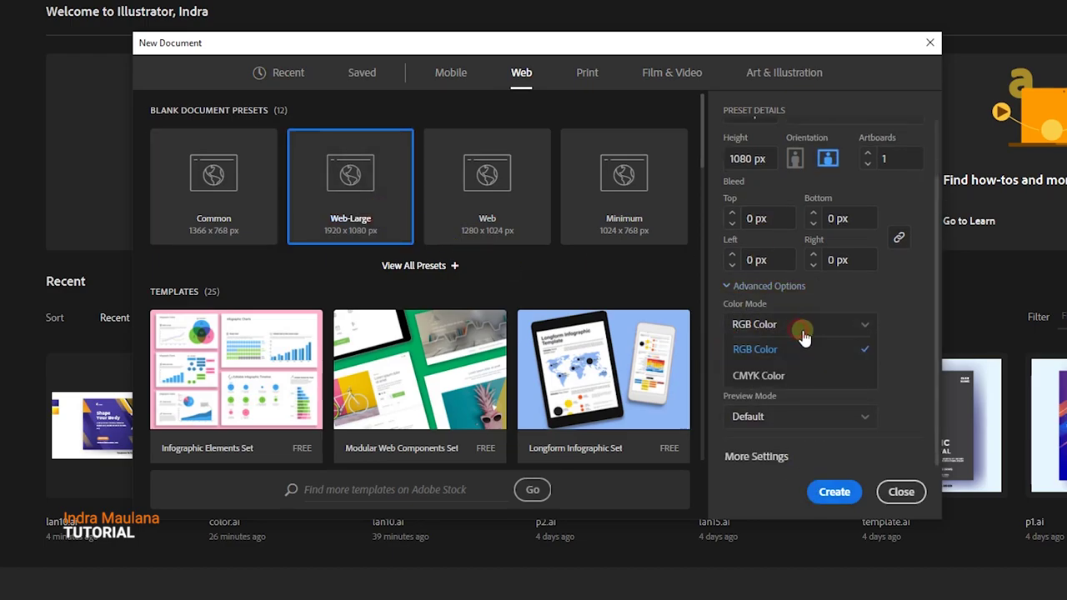
left_click(800, 349)
left_click(836, 492)
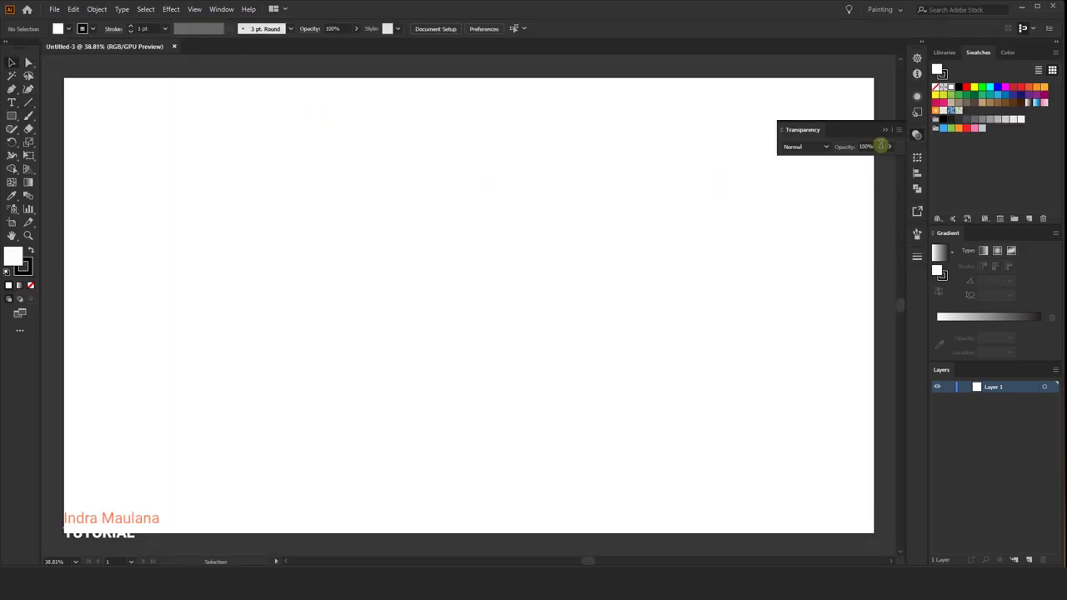
- Close the Transparency panel and open the color.ai colour reference file
left_click(887, 129)
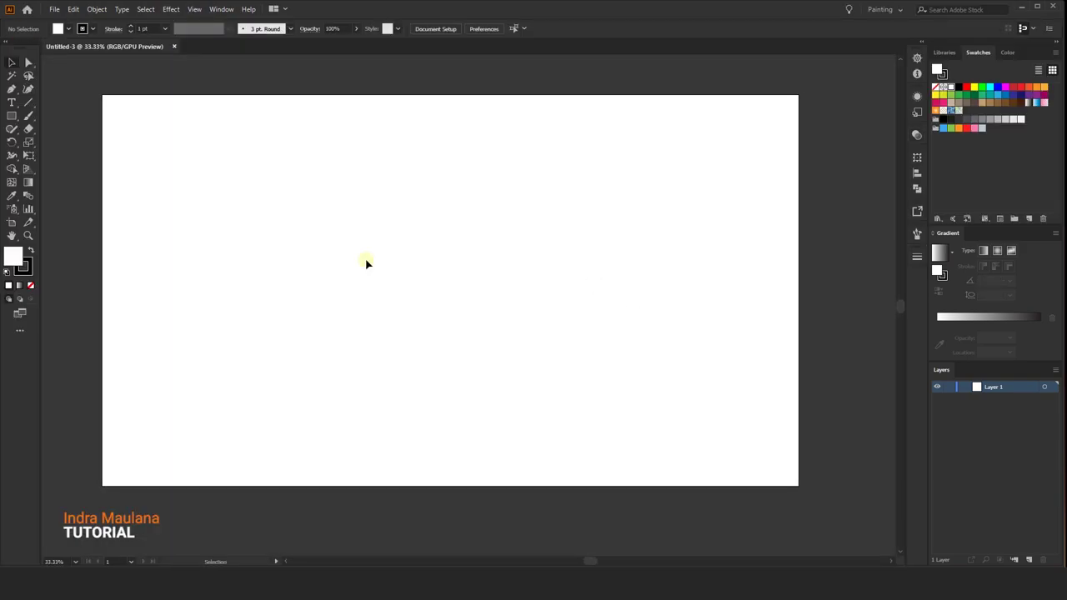
left_click(11, 116)
left_click(54, 9)
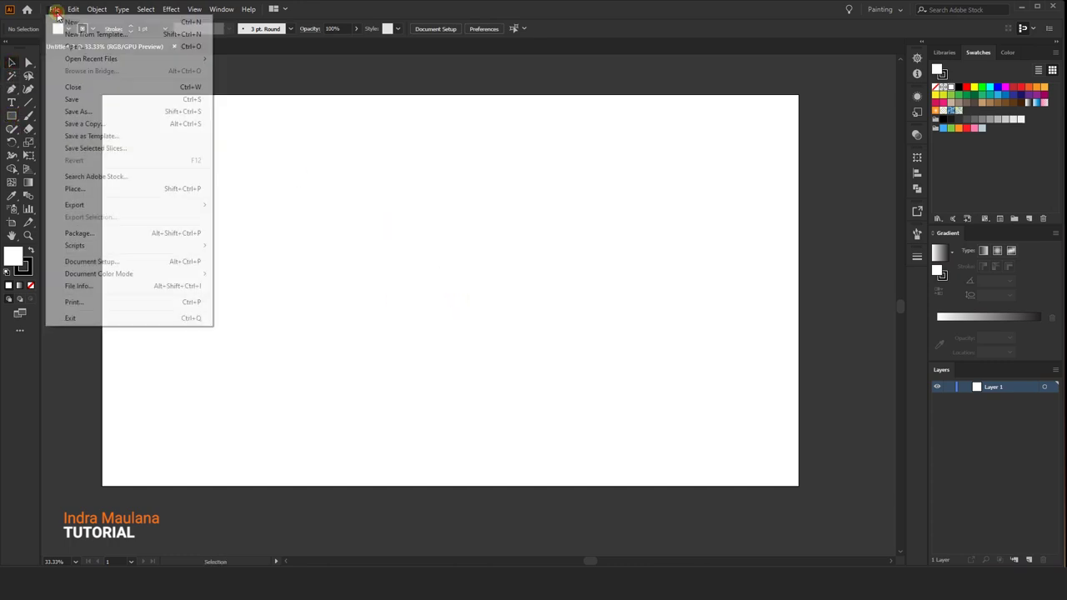
left_click(596, 102)
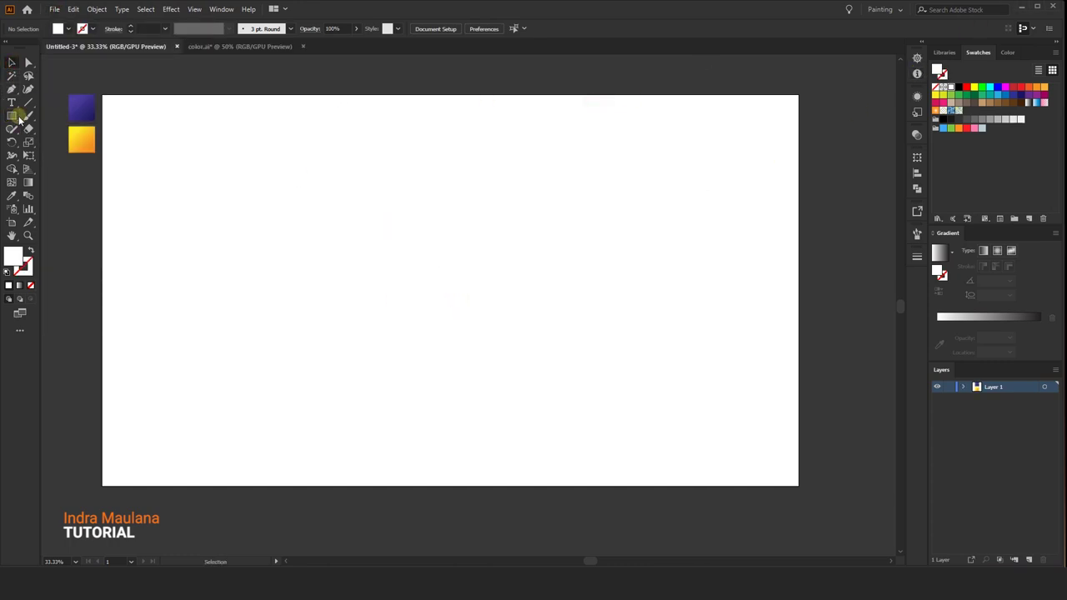
- Create a 1920 × 1080 px rectangle
left_click(339, 242)
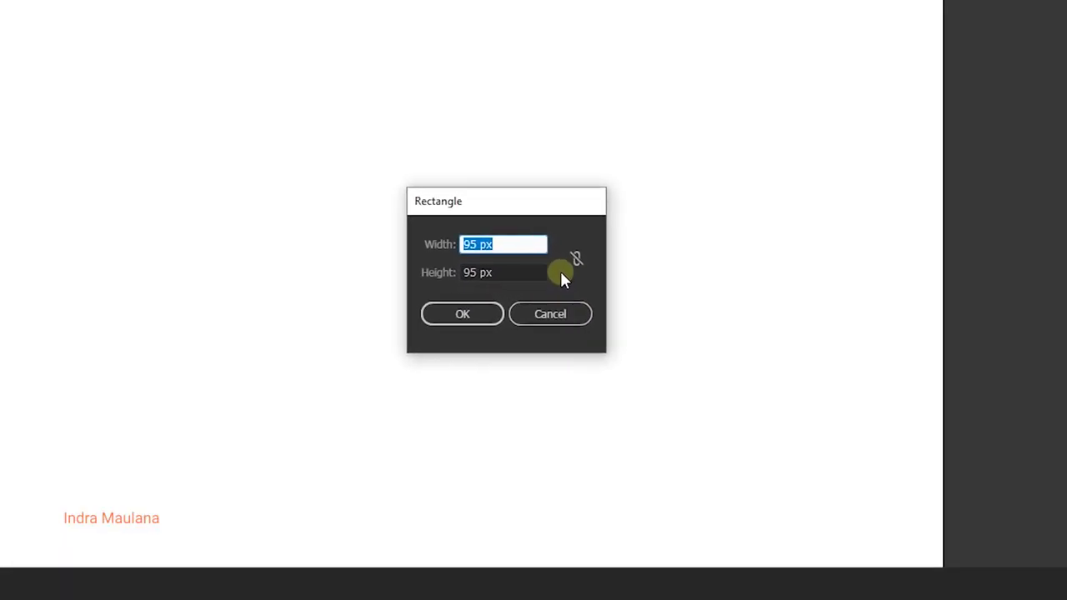
type("1920")
key("Tab")
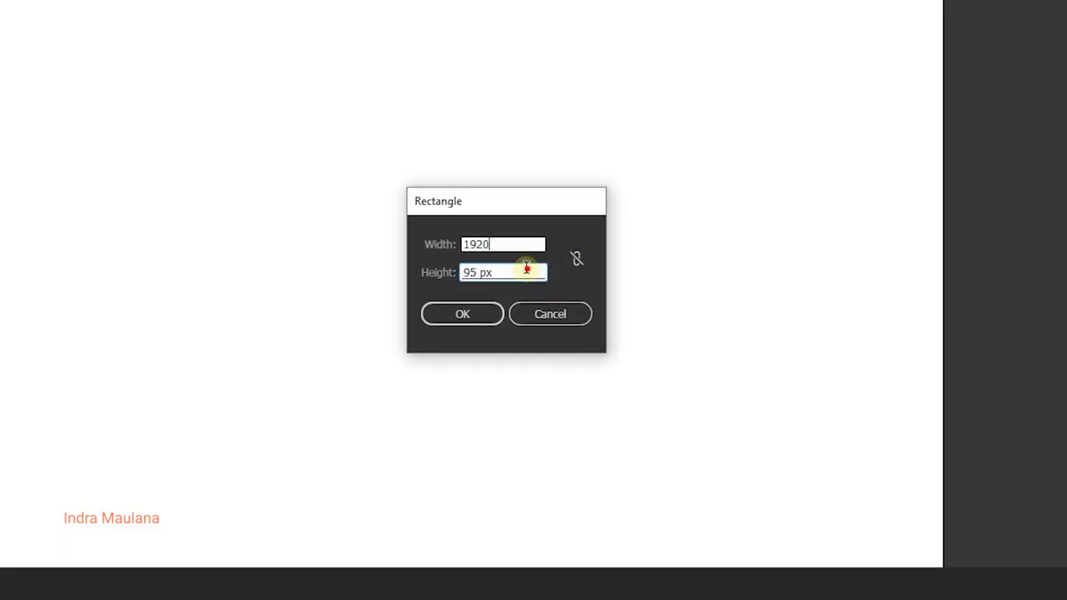
type("1080")
key("Return")
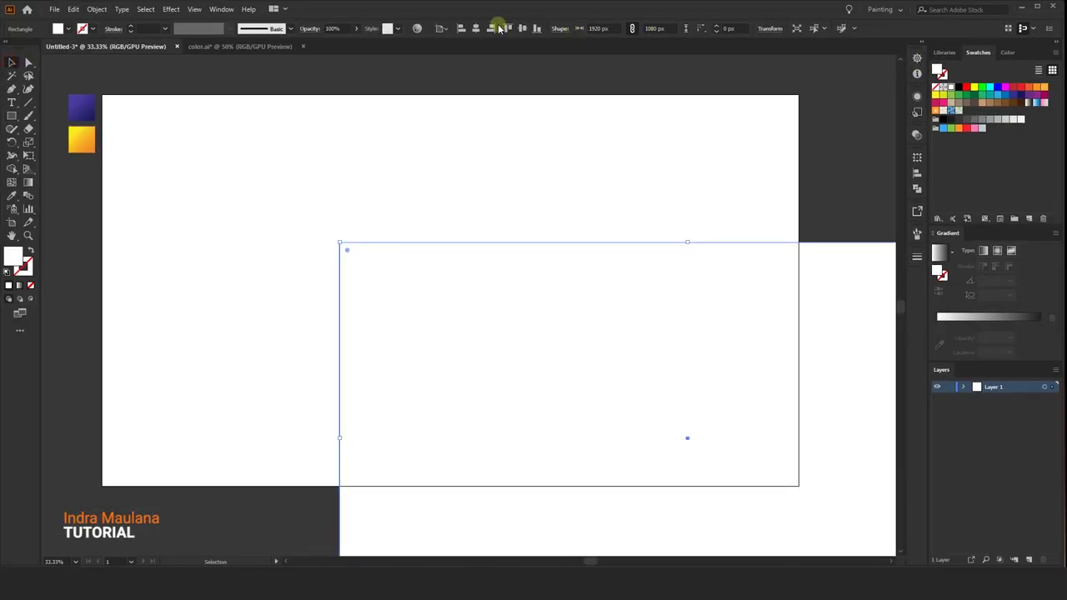
- Centre the rectangle horizontally and vertically on the artboard
left_click(441, 30)
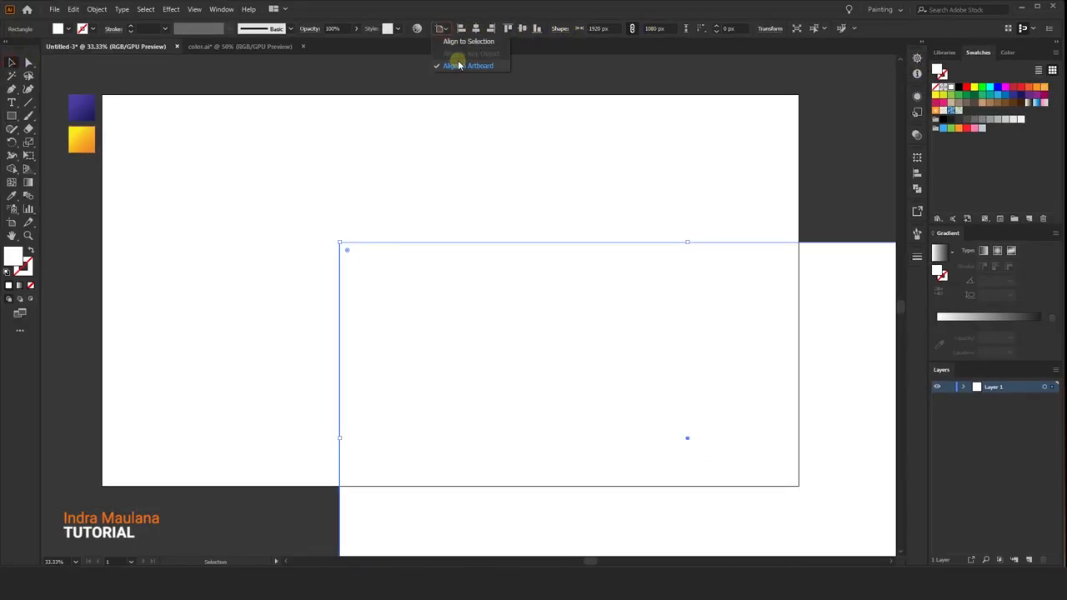
left_click(459, 66)
left_click(475, 28)
left_click(522, 28)
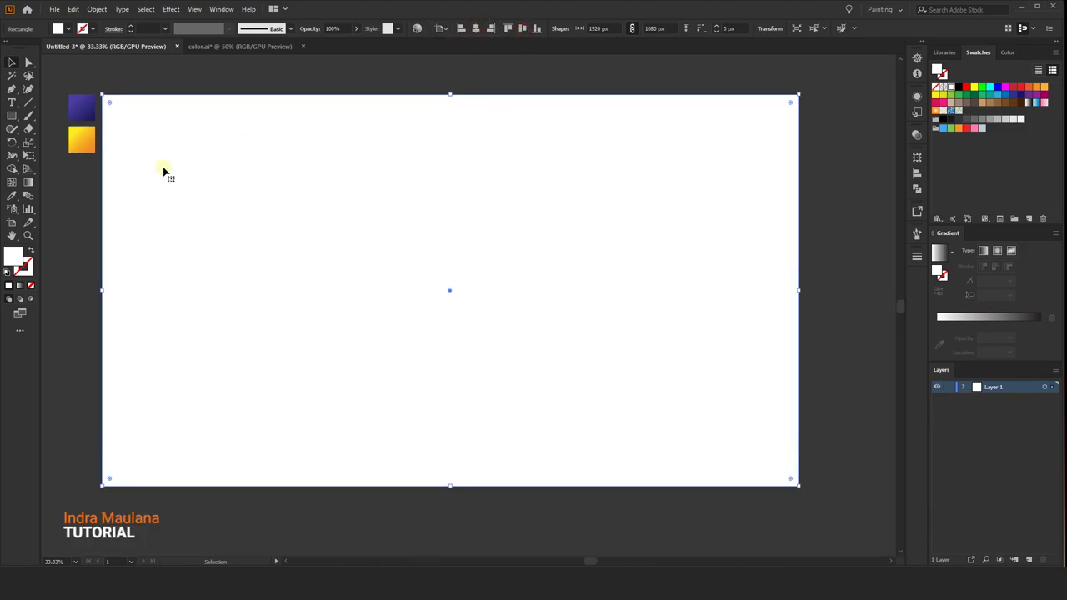
left_click(11, 196)
- Give the rectangle the sampled purple gradient with its left stop set to #1A1851
left_click(92, 117)
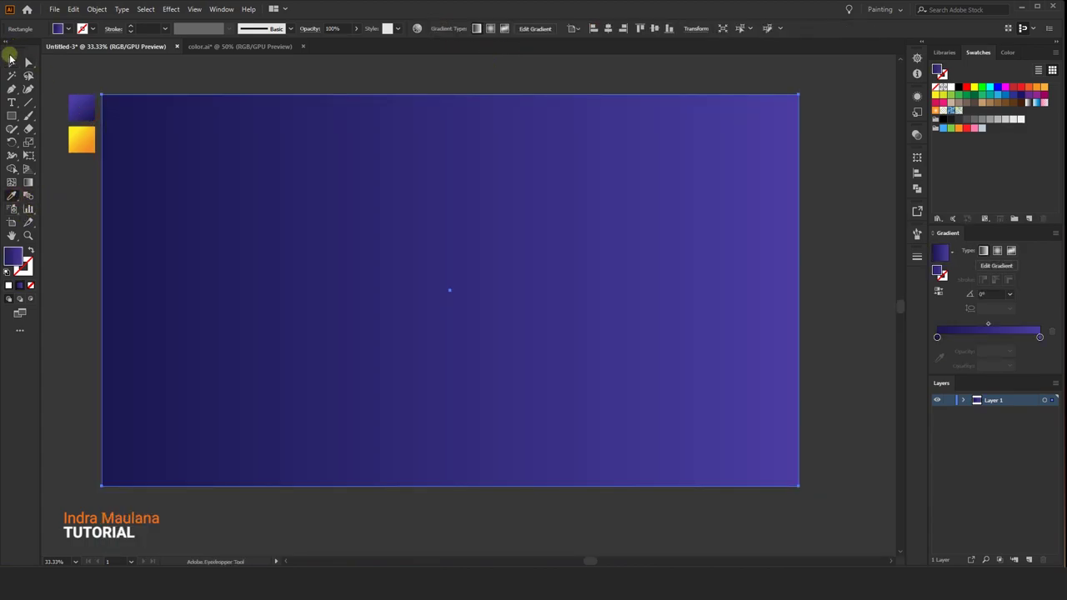
left_click(11, 62)
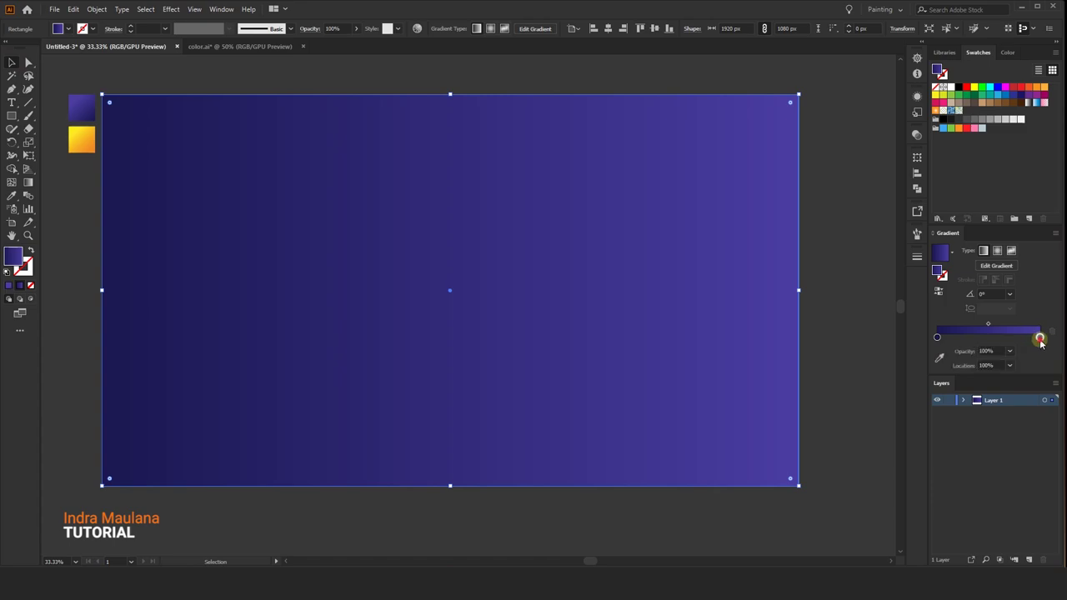
double_click(1039, 338)
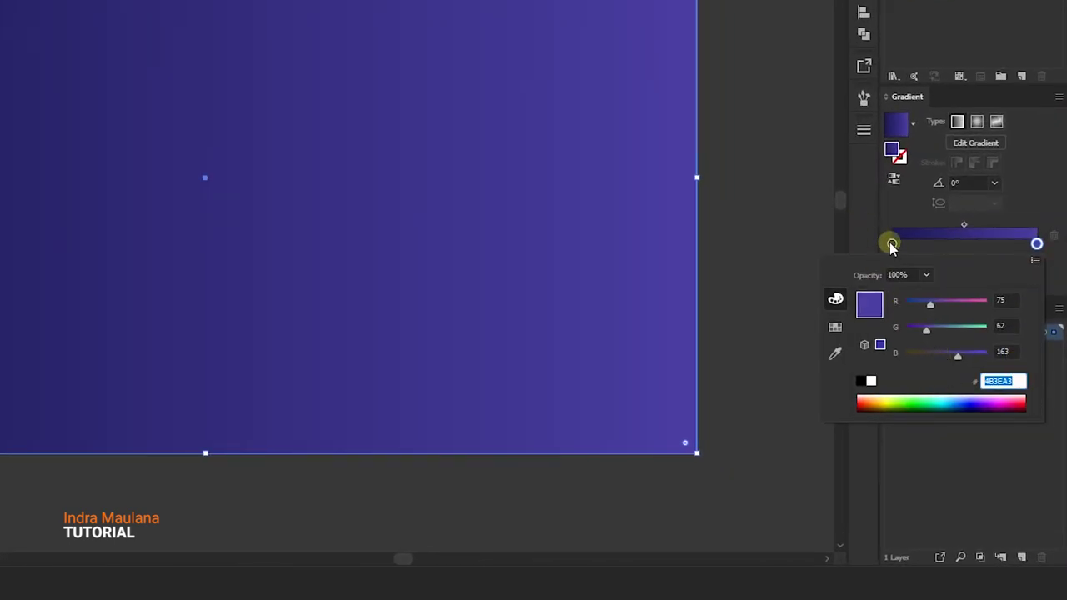
double_click(891, 243)
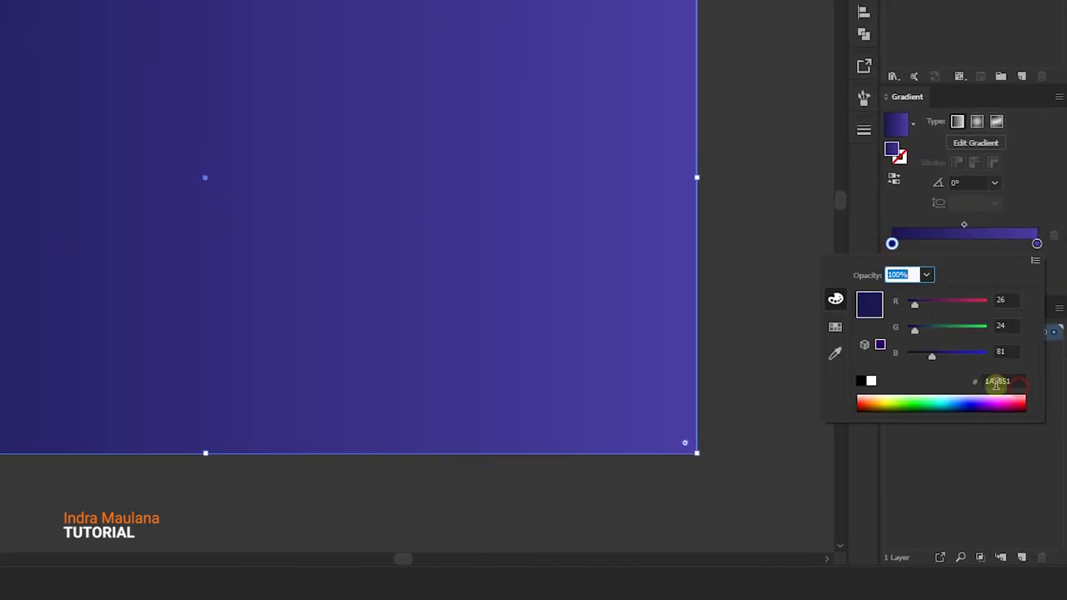
left_click(1000, 381)
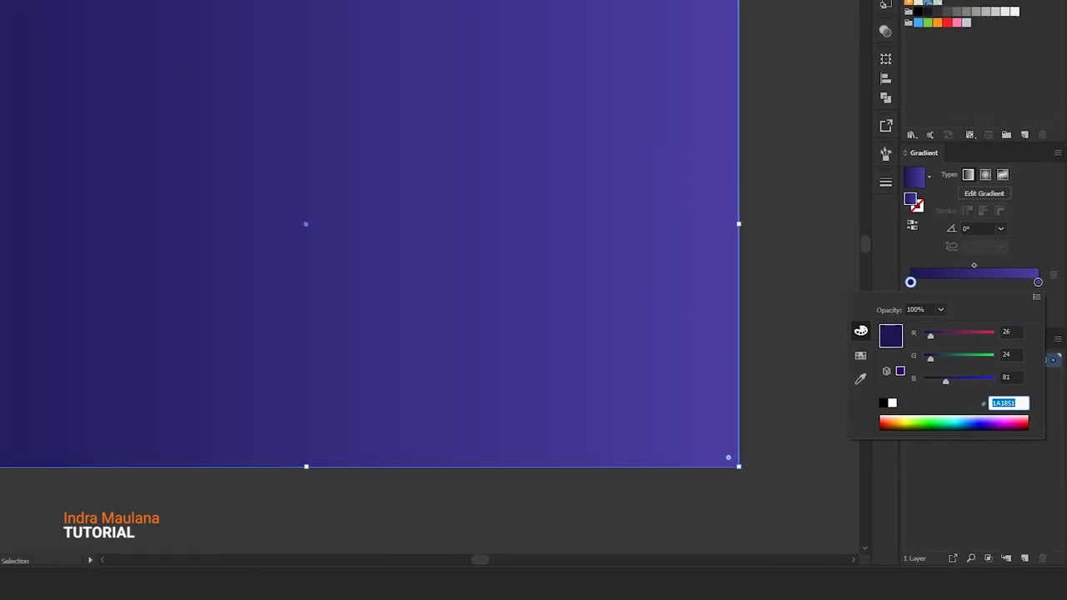
key("Return")
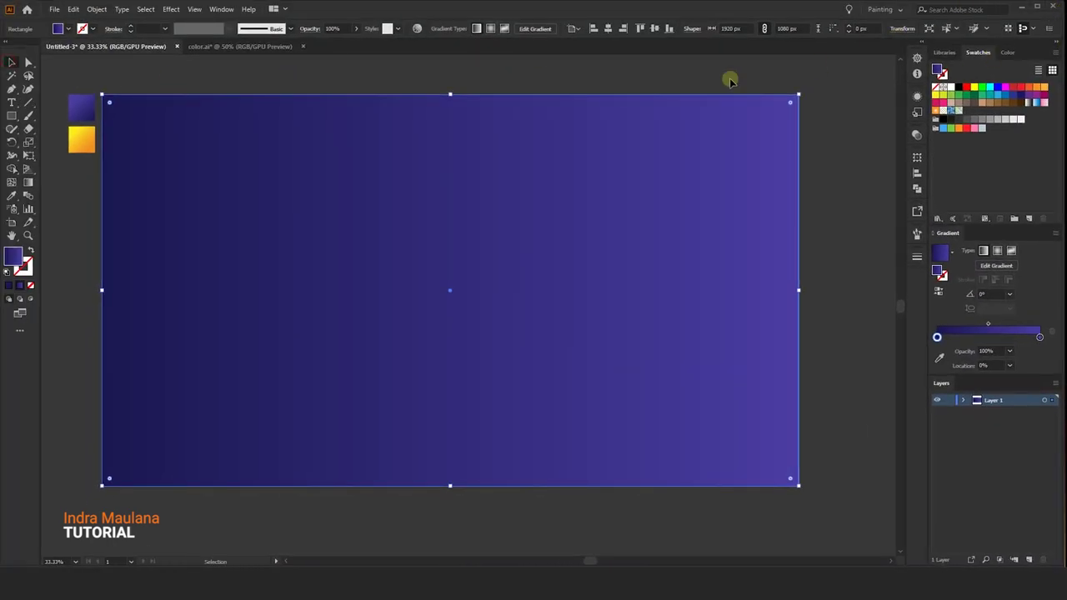
- Angle the gradient to about 105.8°, lighter violet at top fading to dark navy below
left_click(28, 182)
mouse_move(116, 111)
left_mouse_down()
mouse_move(776, 472)
mouse_move(100, 106)
left_mouse_up()
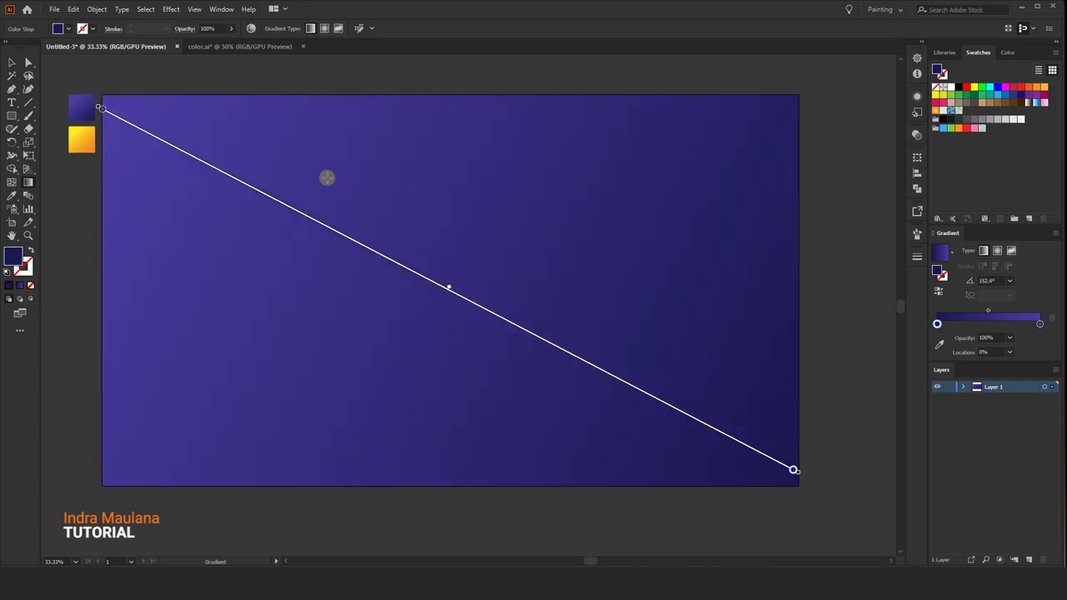
mouse_move(232, 88)
left_mouse_down()
mouse_move(508, 496)
mouse_move(295, 65)
left_mouse_up()
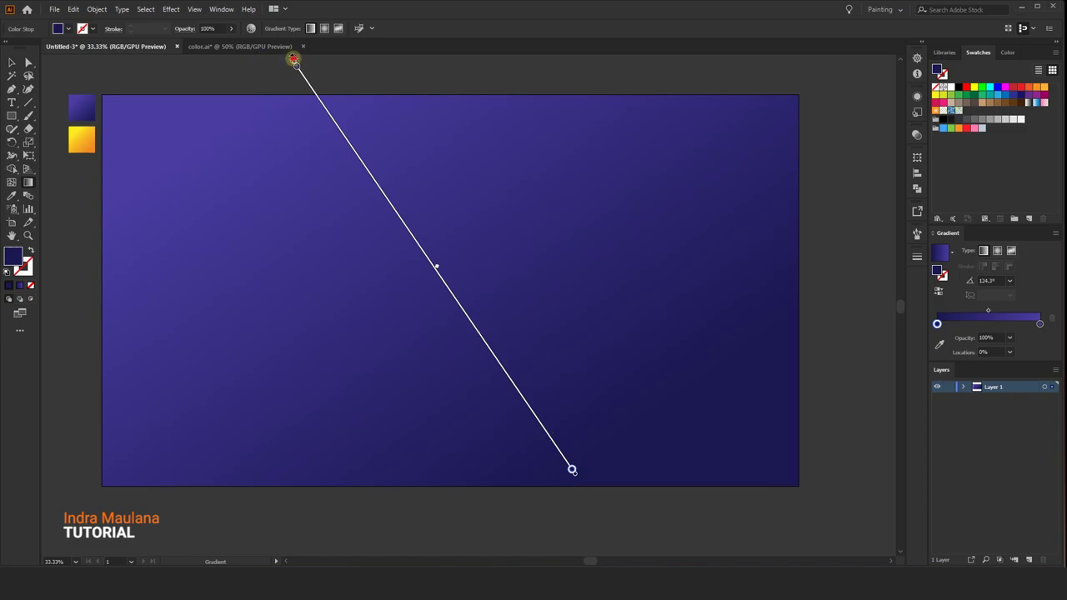
mouse_move(293, 58)
left_mouse_down()
mouse_move(324, 75)
mouse_move(424, 70)
left_mouse_up()
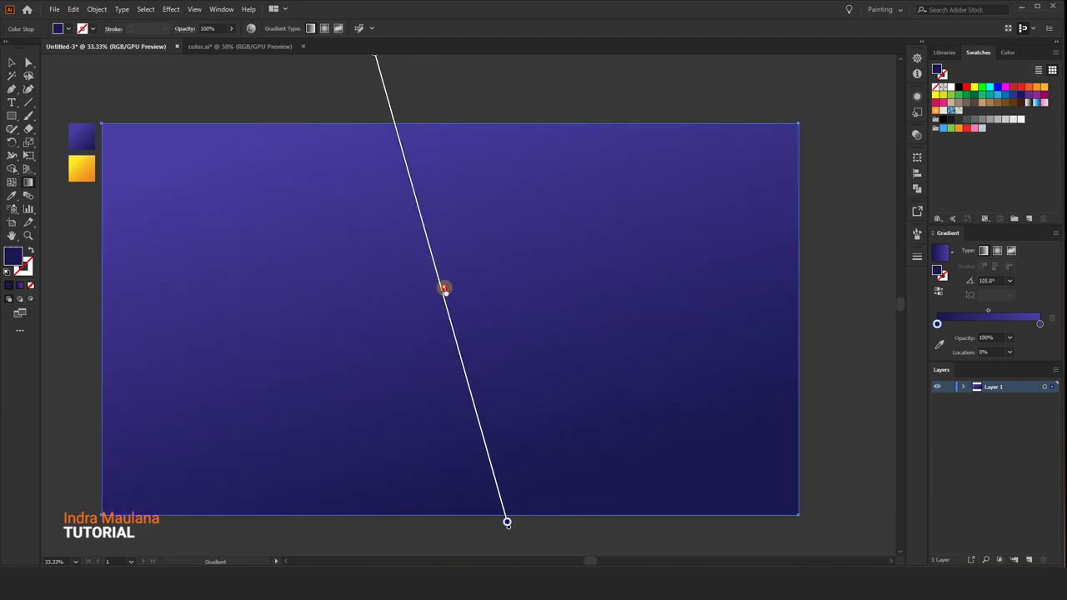
left_click(11, 63)
left_click(332, 126)
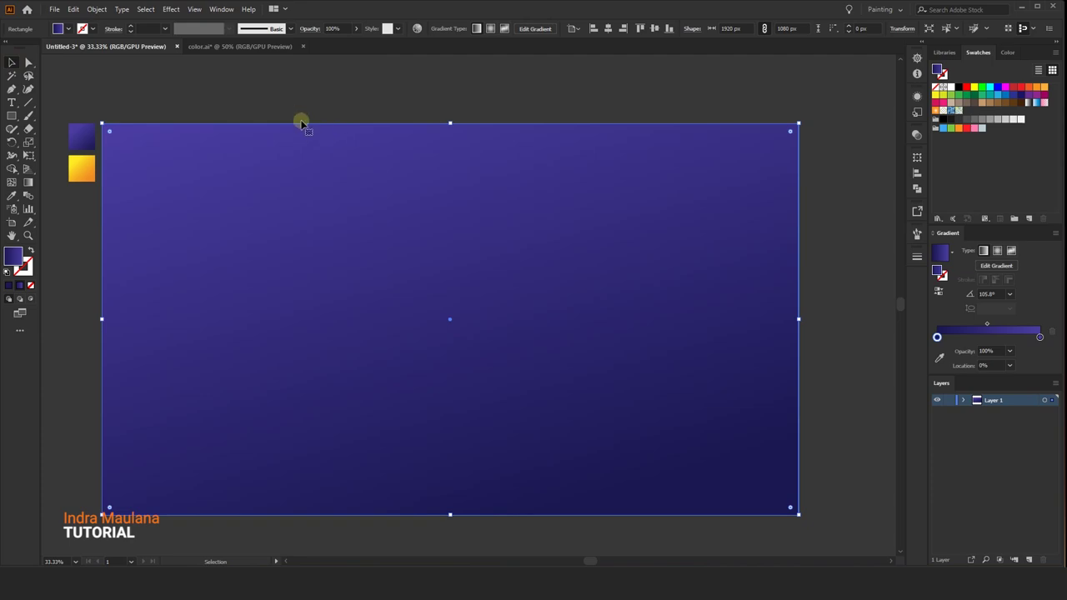
left_click(343, 103)
scroll(349, 155, "down", 1)
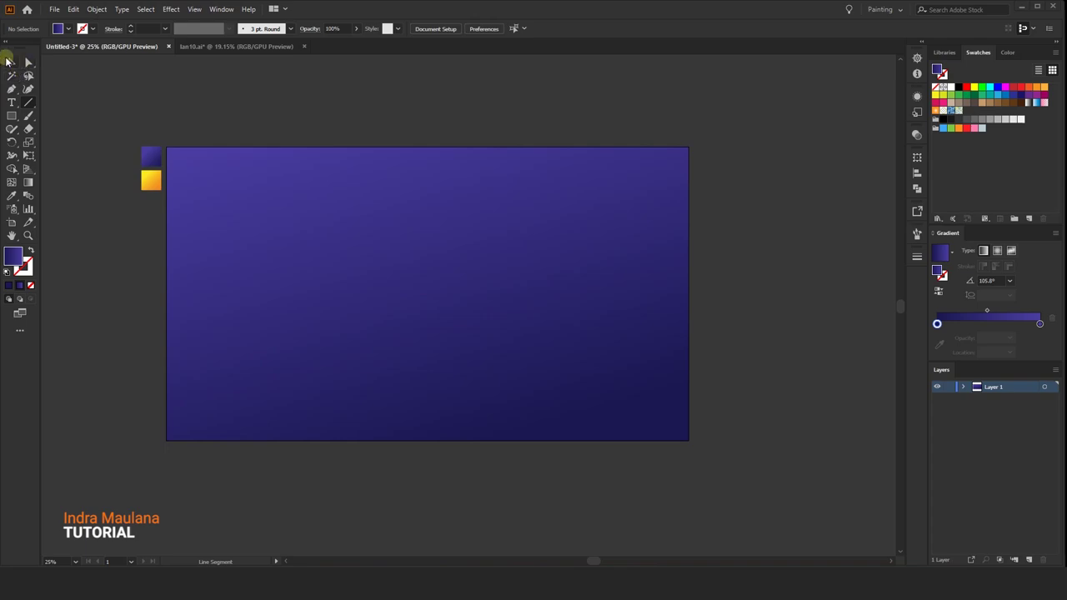
- Draw a white diagonal line across the artboard's lower-left corner
left_click(27, 102)
mouse_move(151, 286)
left_mouse_down()
mouse_move(296, 504)
mouse_move(318, 502)
left_mouse_up()
left_click(11, 61)
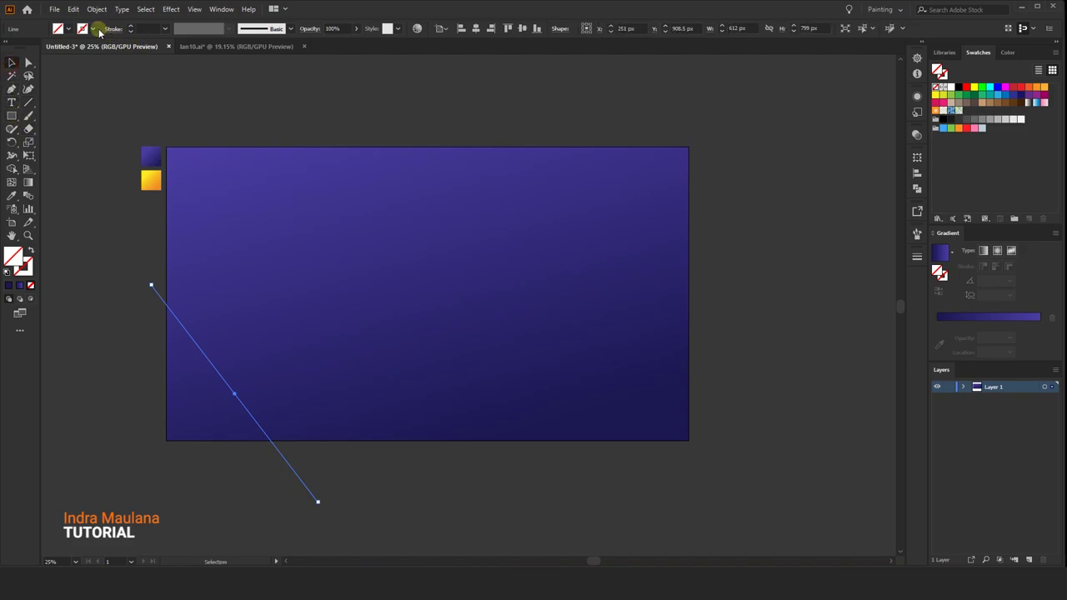
left_click(93, 28)
left_click(23, 48)
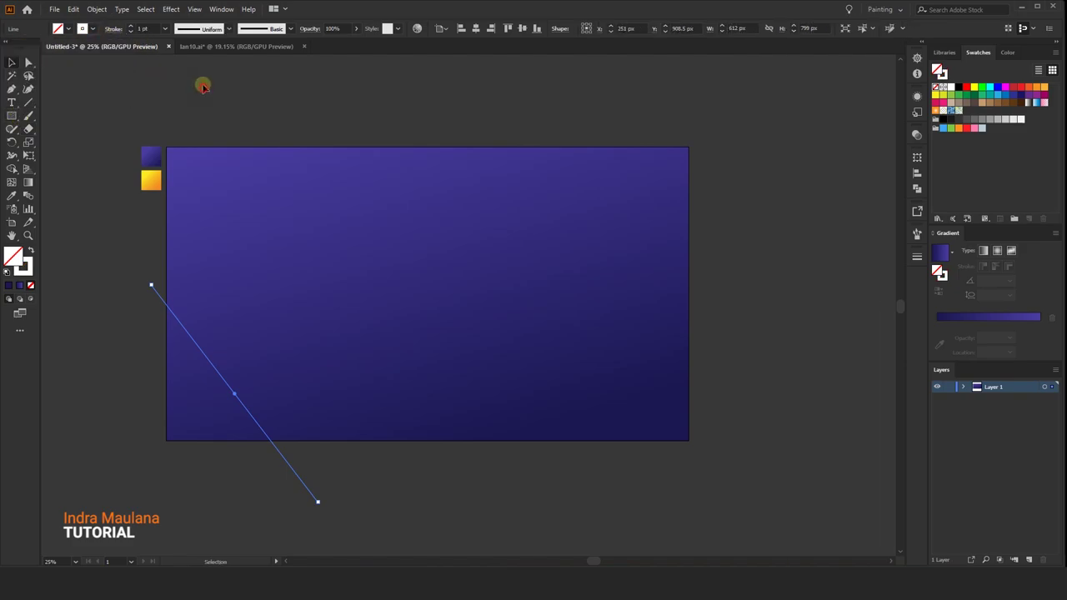
- Try stroke weights of 50, 200 and then 170 pt on the line
left_click(147, 28)
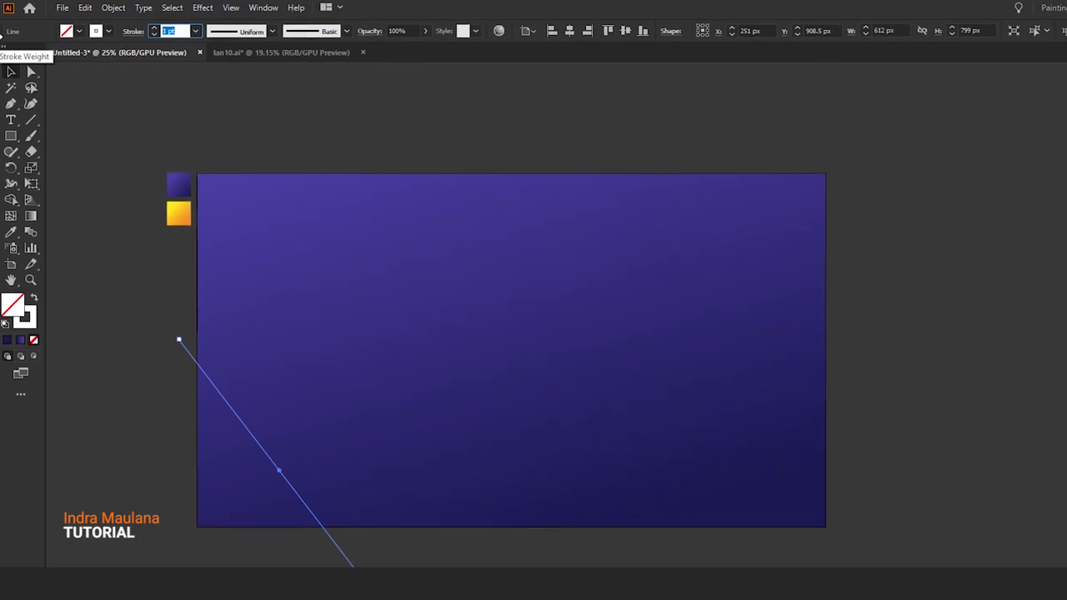
type("50")
key("Return")
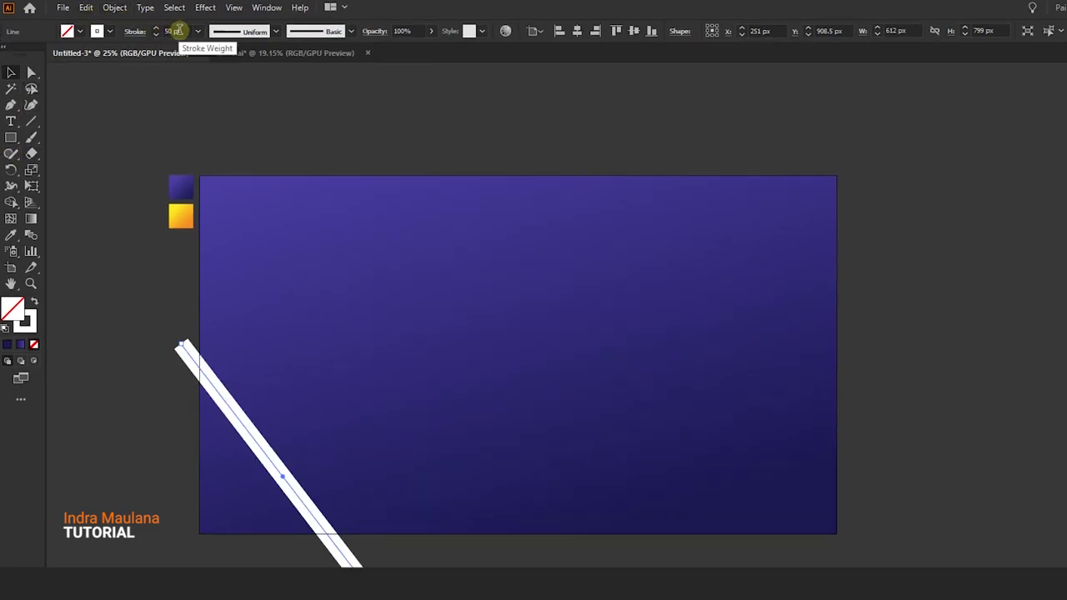
left_click(175, 31)
type("200")
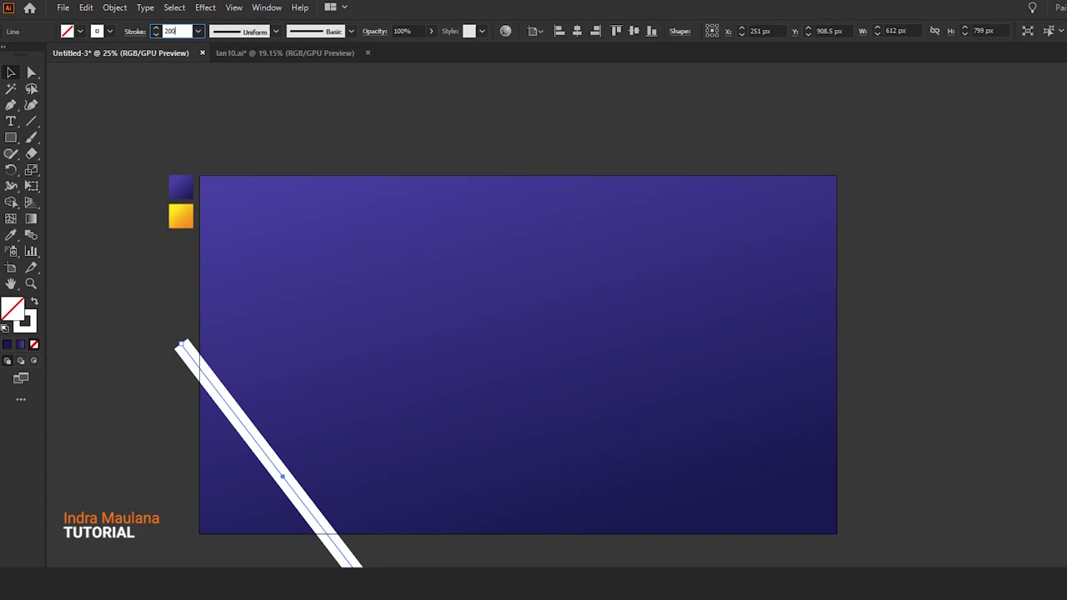
key("Return")
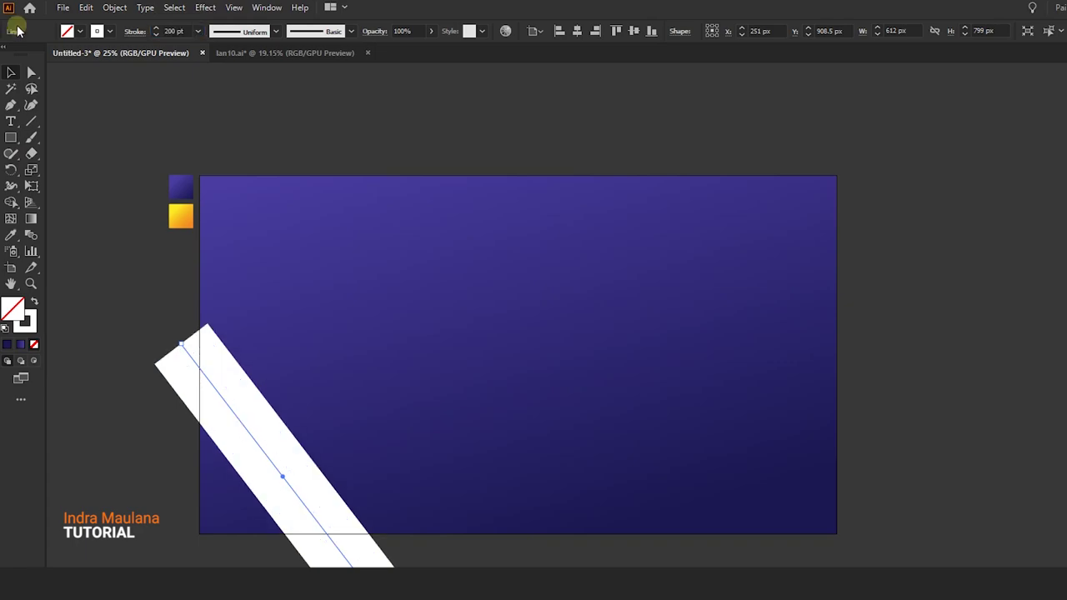
left_click(185, 31)
type("170")
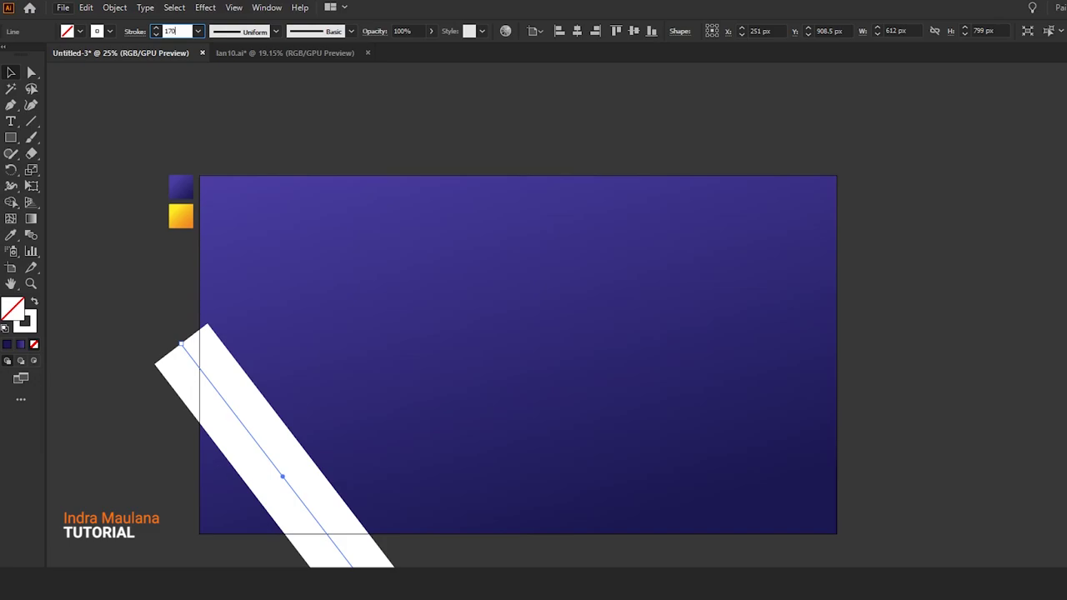
key("Return")
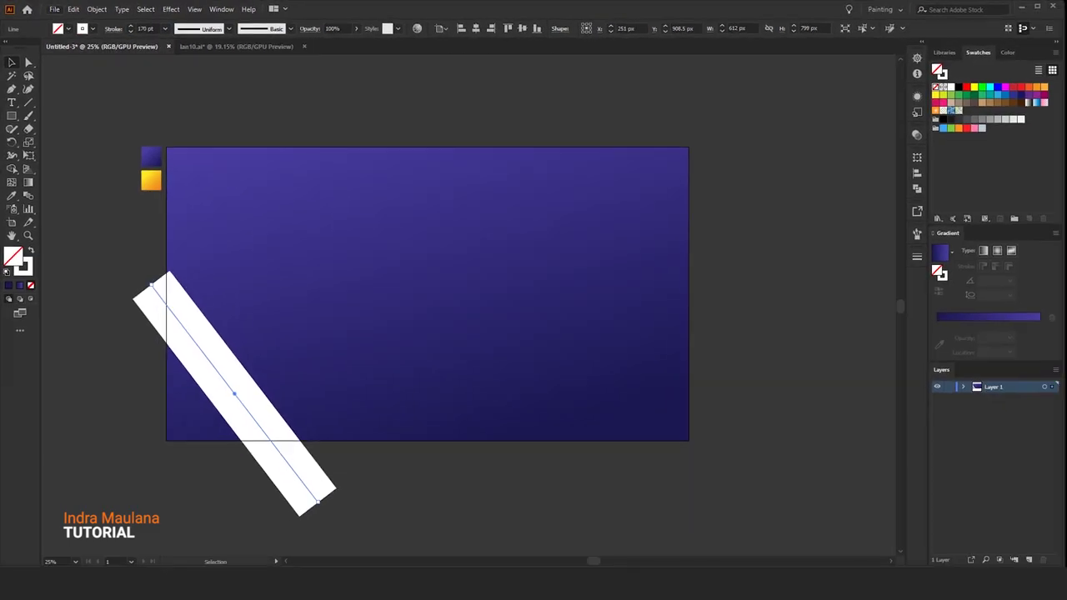
- Reselect the white line and set its stroke weight to 190 pt
left_click(780, 79)
left_click(187, 349)
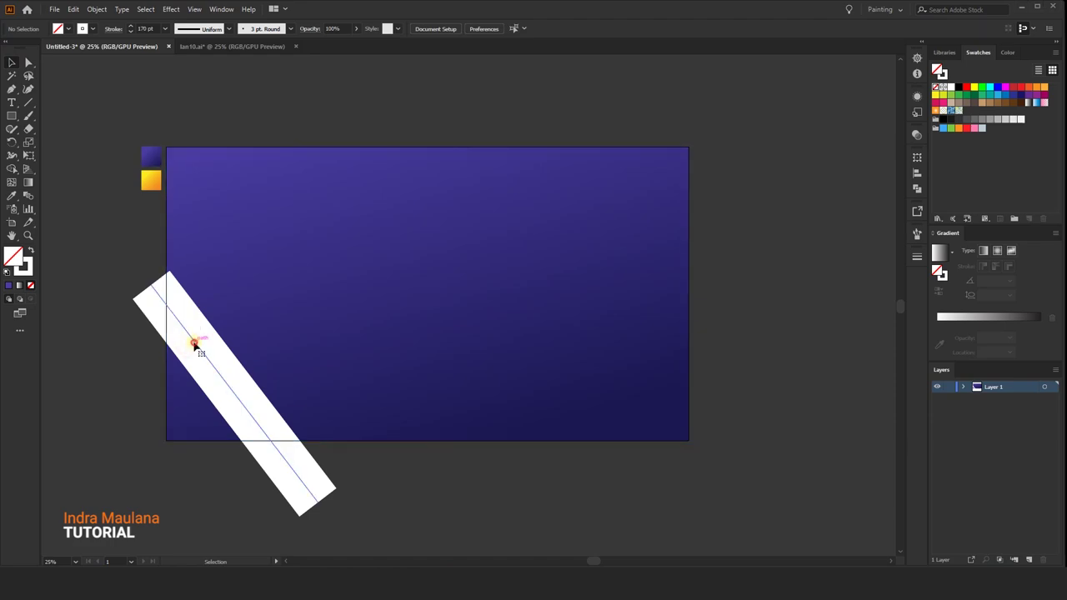
left_click(150, 28)
type("150")
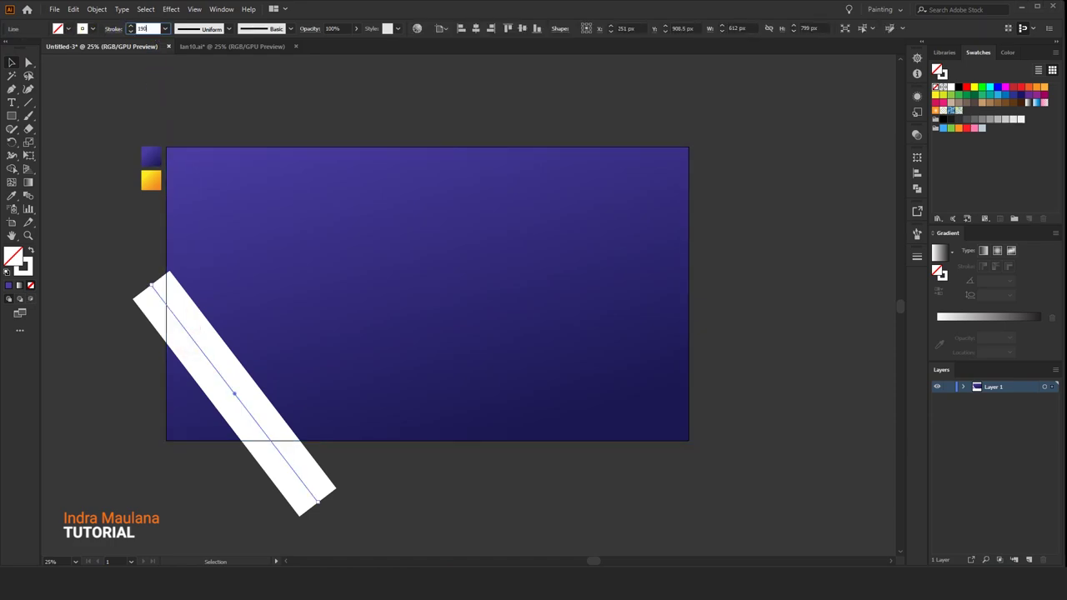
key("Return")
key("ctrl+shift+a")
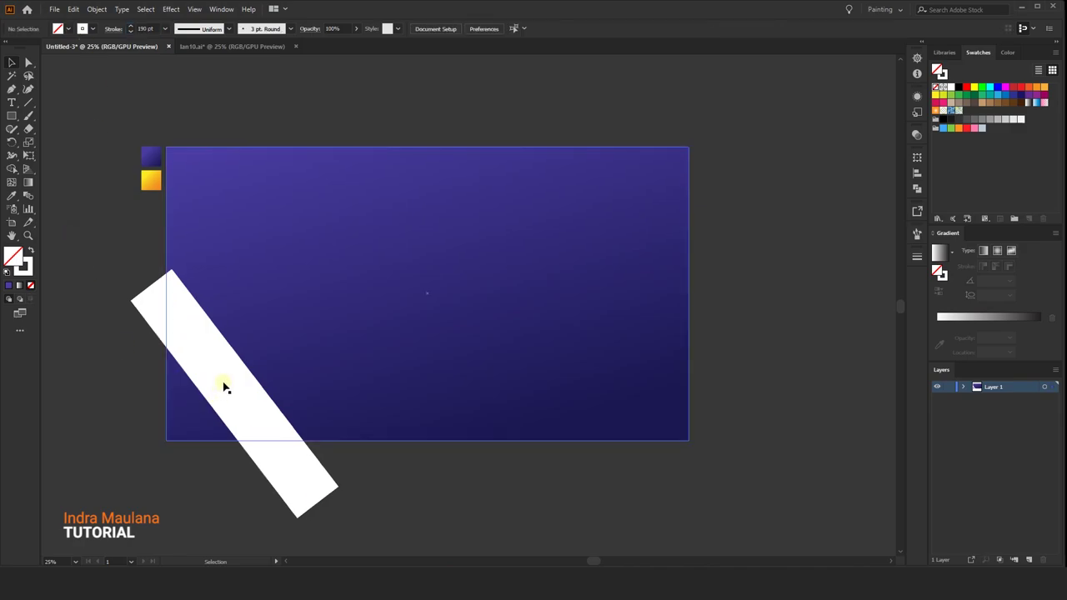
left_click(230, 379)
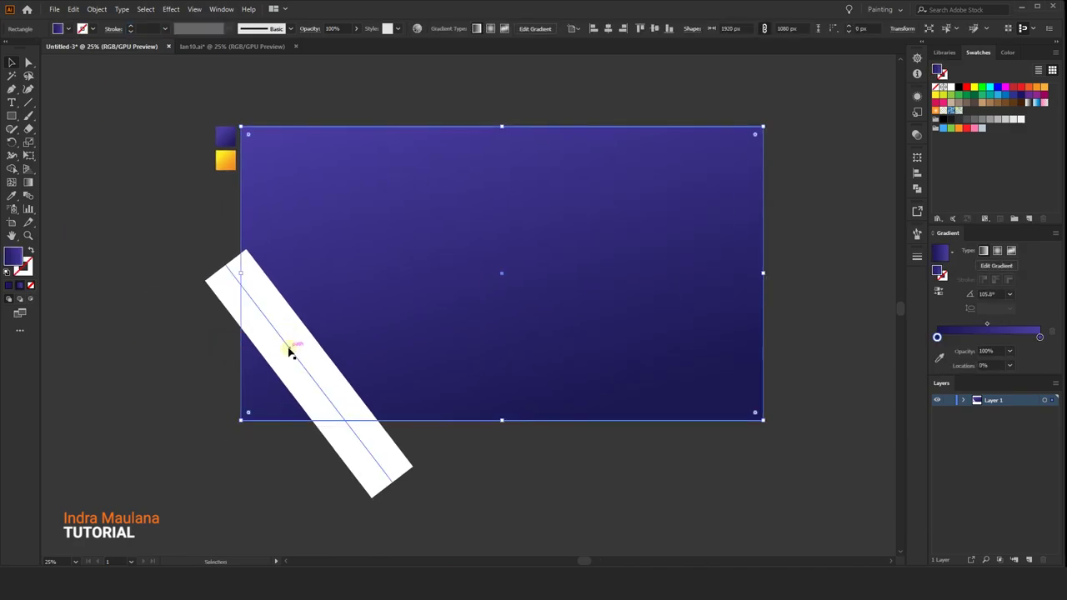
- Duplicate the white stripe off to the left and move the original toward the top-left corner
left_click(354, 381)
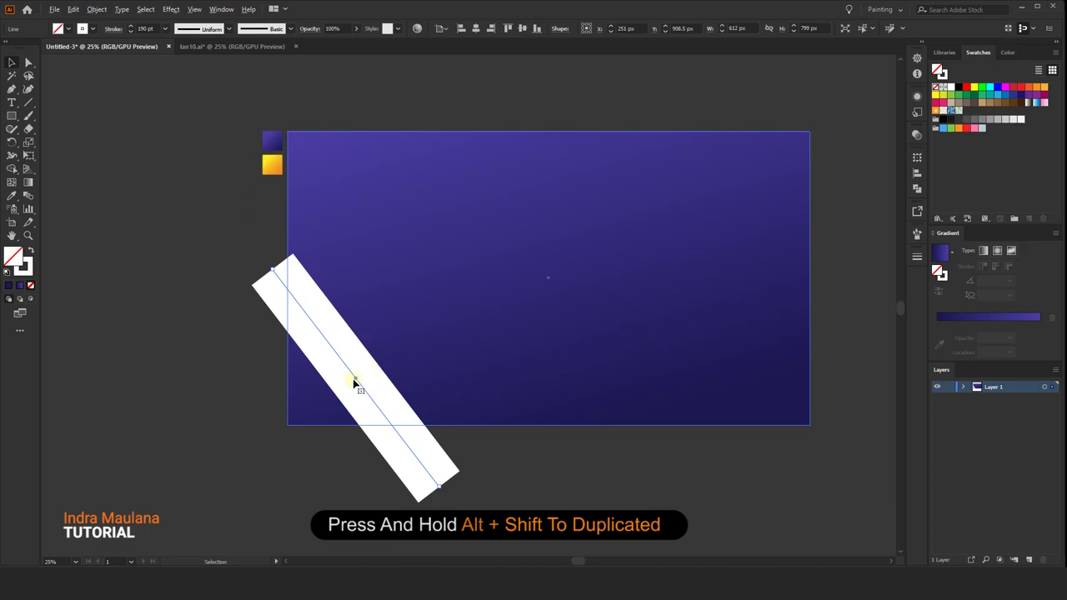
left_click_drag(353, 381, 93, 382)
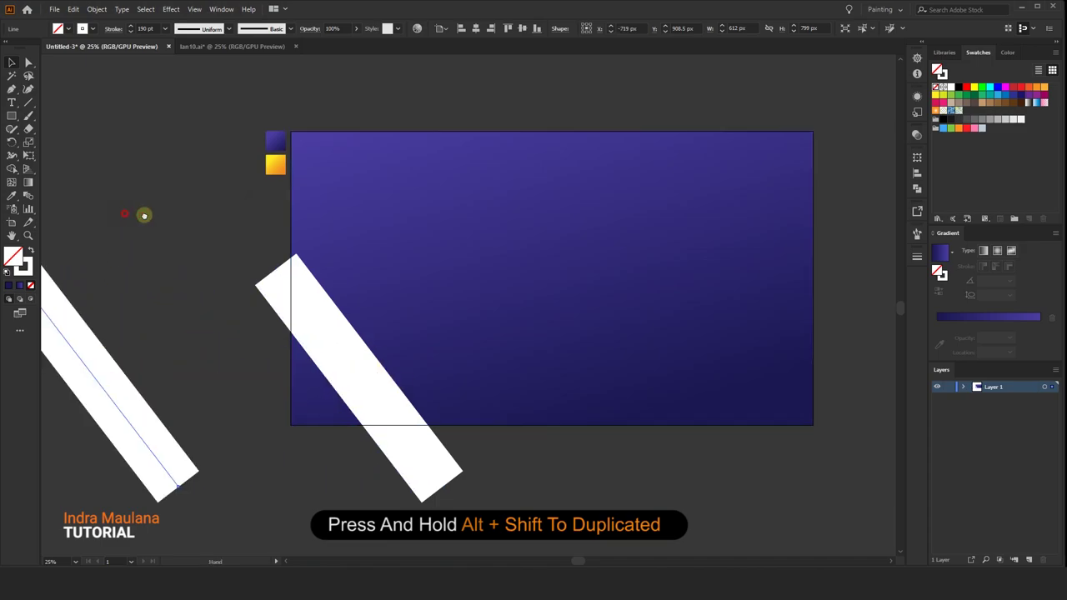
mouse_move(144, 216)
left_mouse_down()
mouse_move(219, 236)
mouse_move(155, 211)
mouse_move(161, 228)
left_mouse_up()
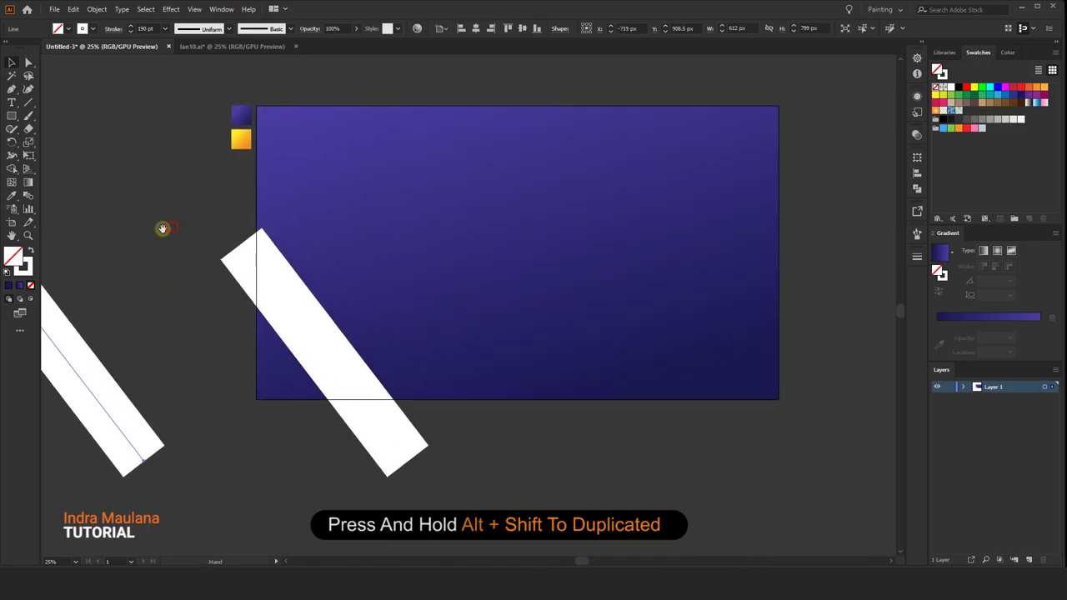
left_click(325, 354)
mouse_move(322, 351)
left_mouse_down()
mouse_move(299, 280)
mouse_move(314, 265)
left_mouse_up()
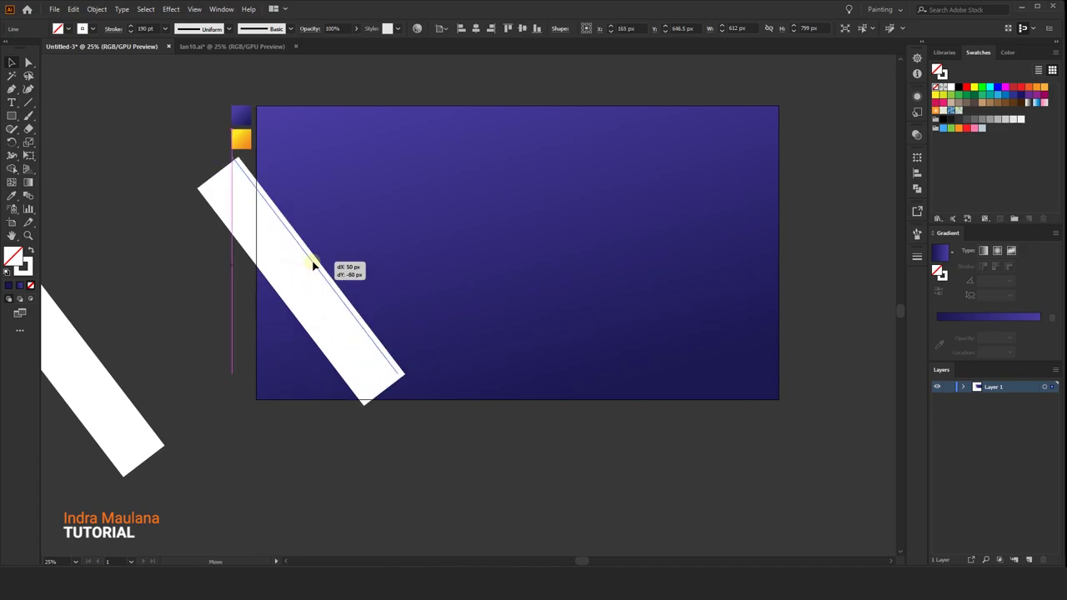
- Drag the stripe's lower end point down-right past the artboard's bottom edge
left_click(29, 62)
left_click_drag(397, 374, 454, 446)
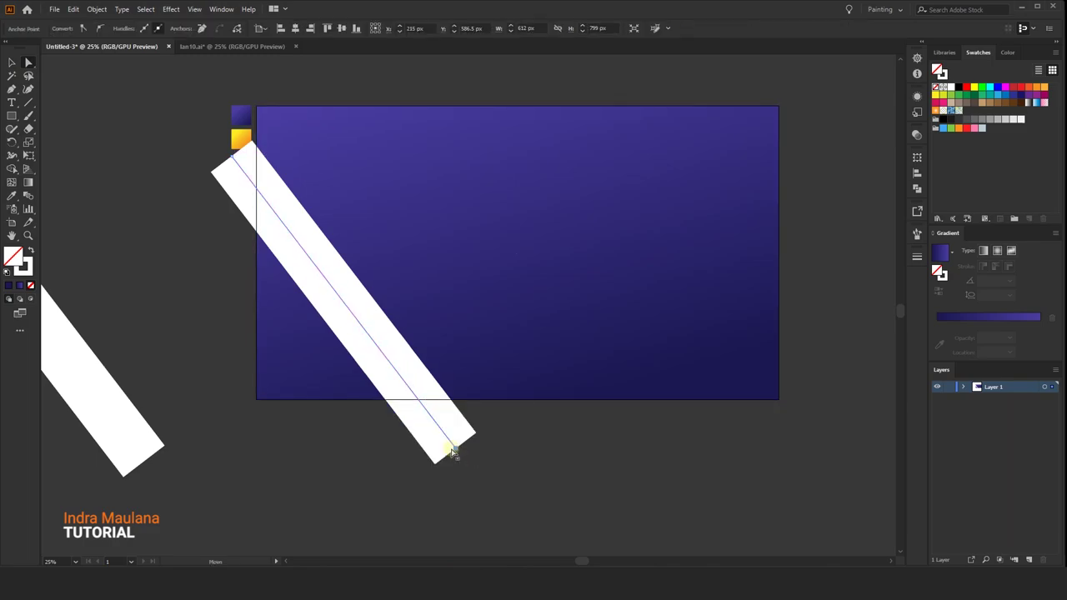
left_click(195, 343)
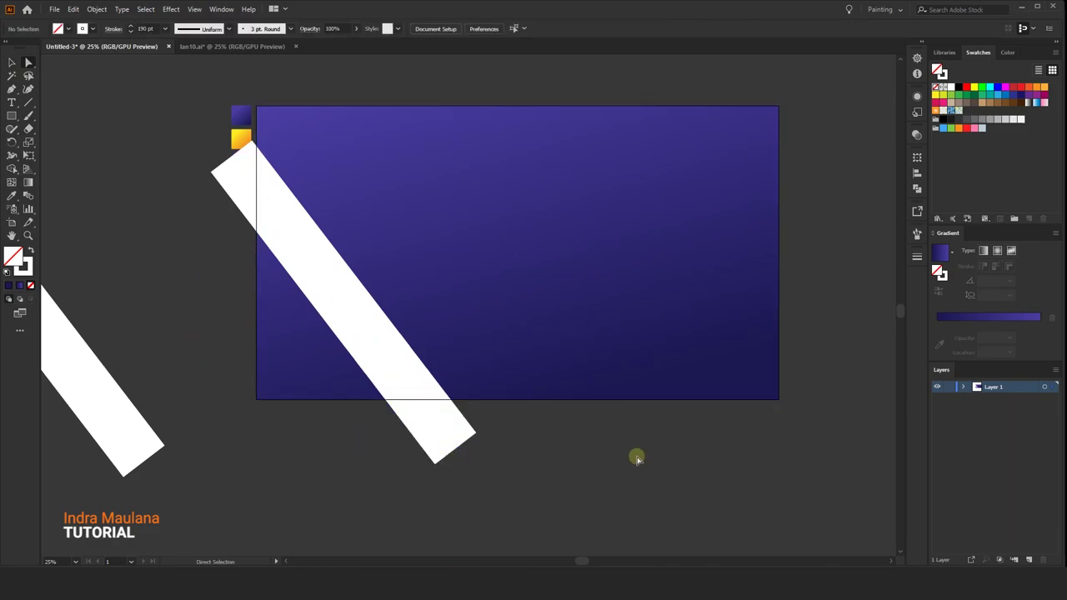
left_click(458, 447)
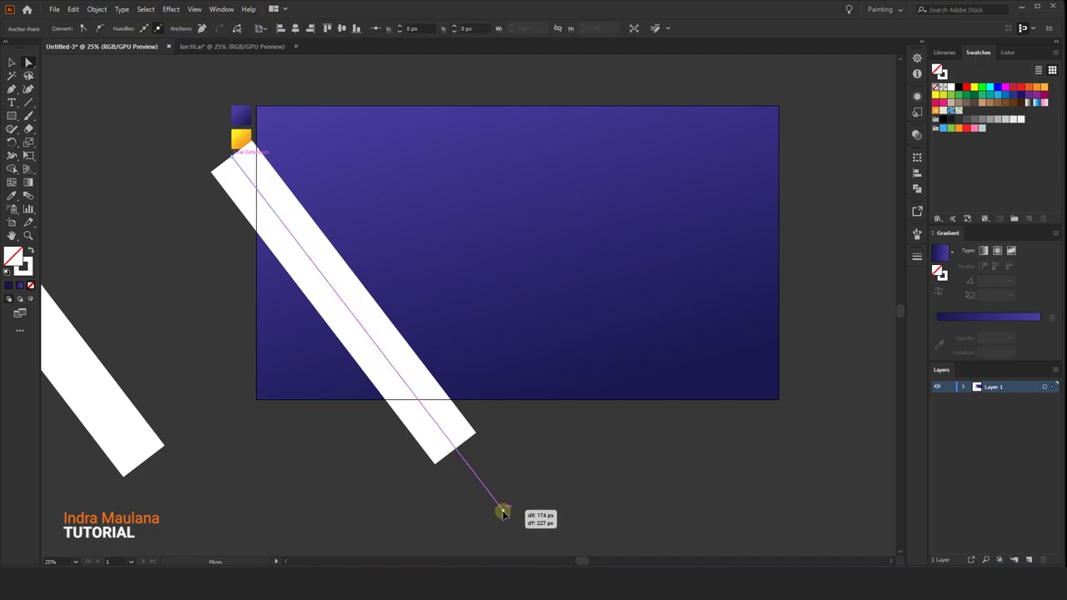
left_click_drag(464, 459, 511, 517)
- Convert the lengthened stripe into a filled shape with Object > Path > Outline Stroke
left_click(10, 63)
left_click(101, 114)
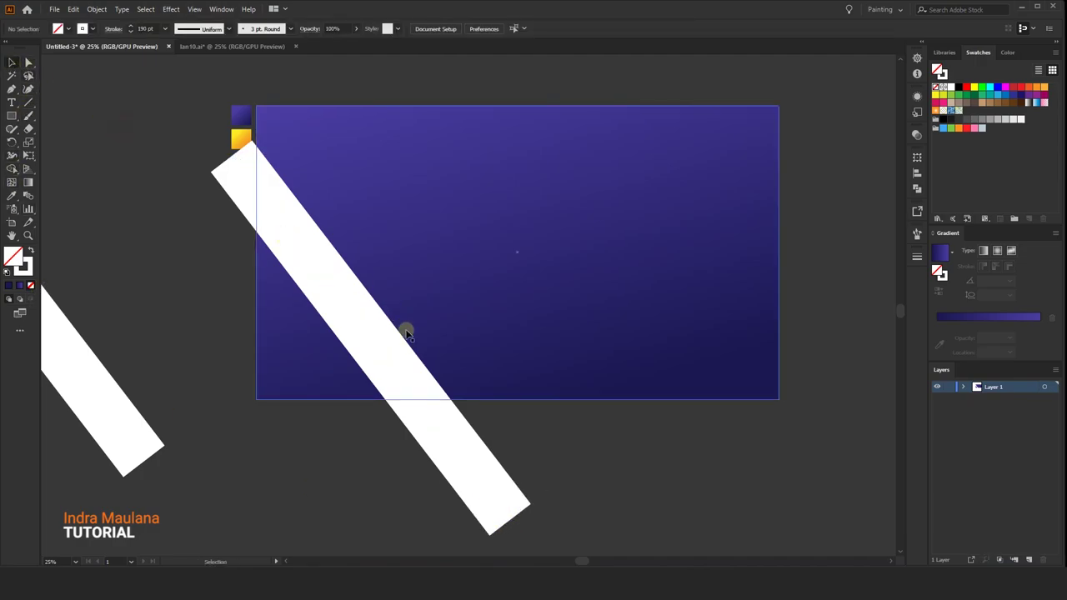
left_click(442, 440)
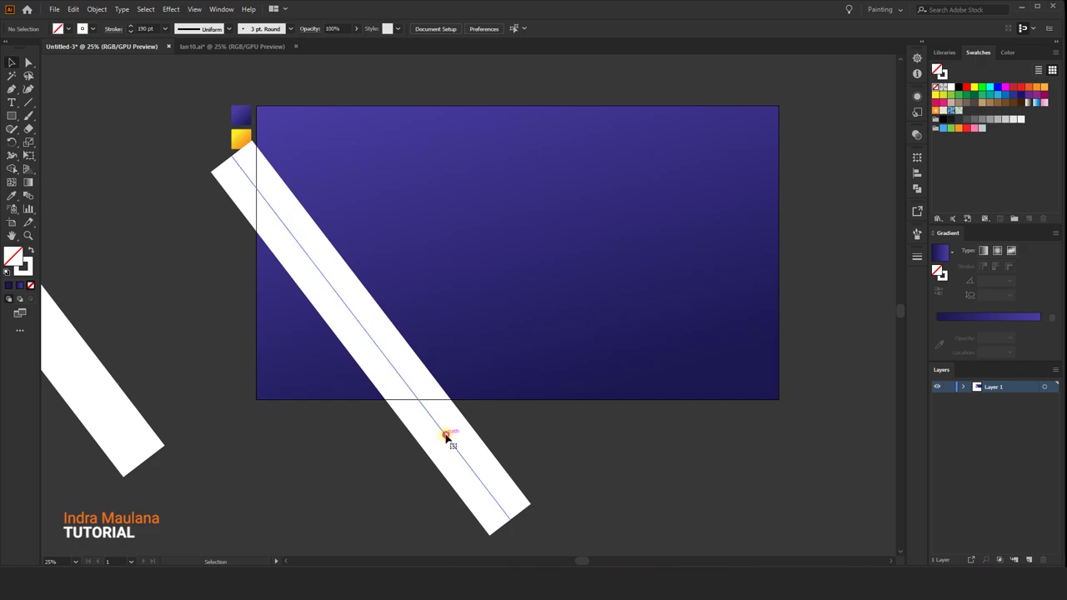
left_click(97, 10)
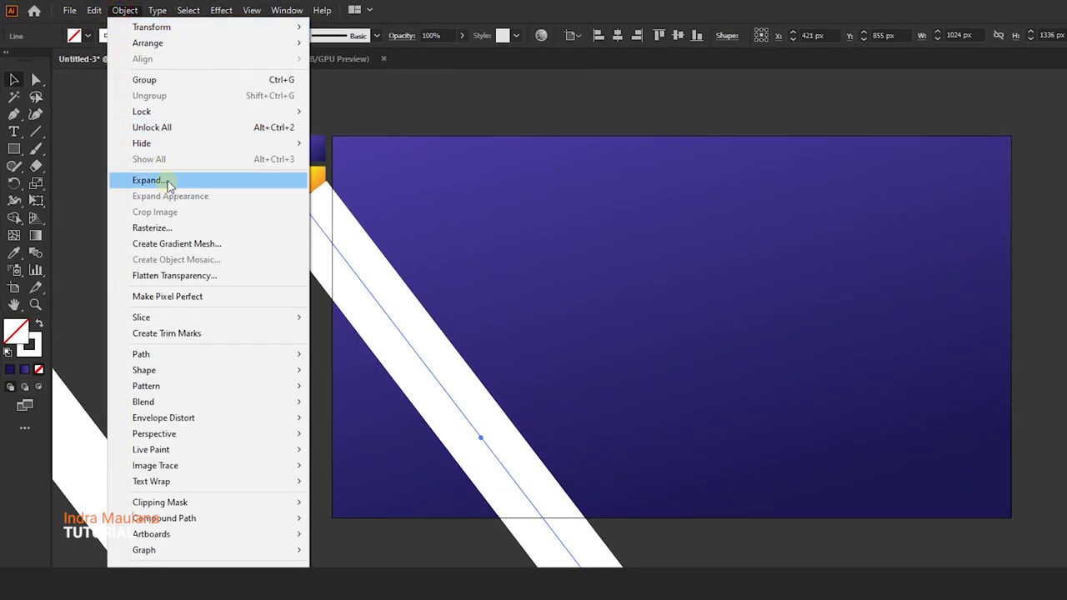
mouse_move(141, 354)
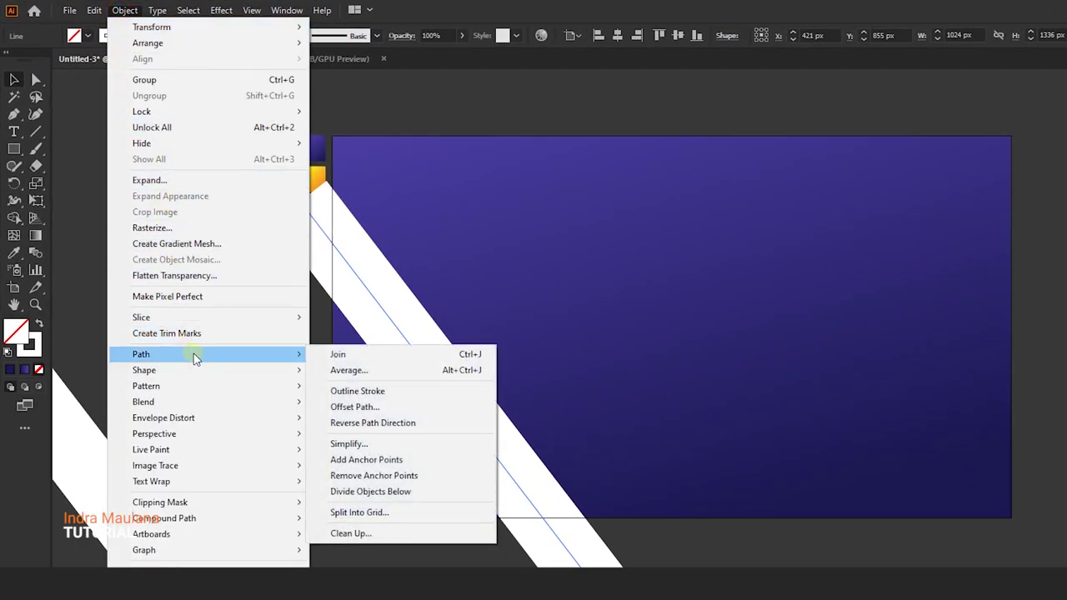
left_click(415, 397)
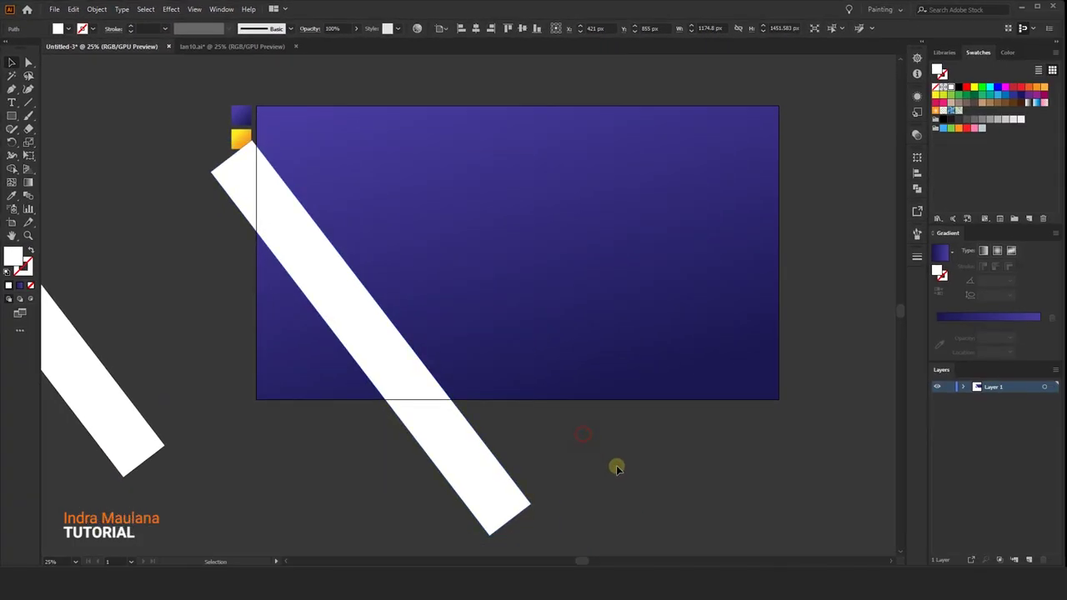
- Move the white bar onto the corner and duplicate it rightward as a parallel stripe
left_click_drag(487, 484, 476, 445)
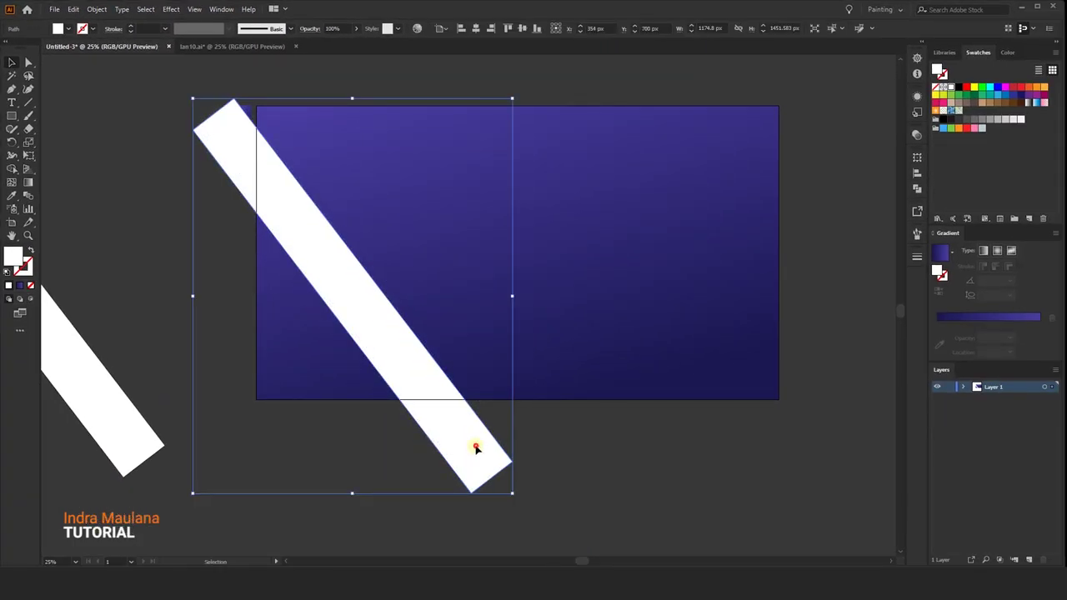
left_click_drag(629, 481, 543, 479)
left_click(381, 465)
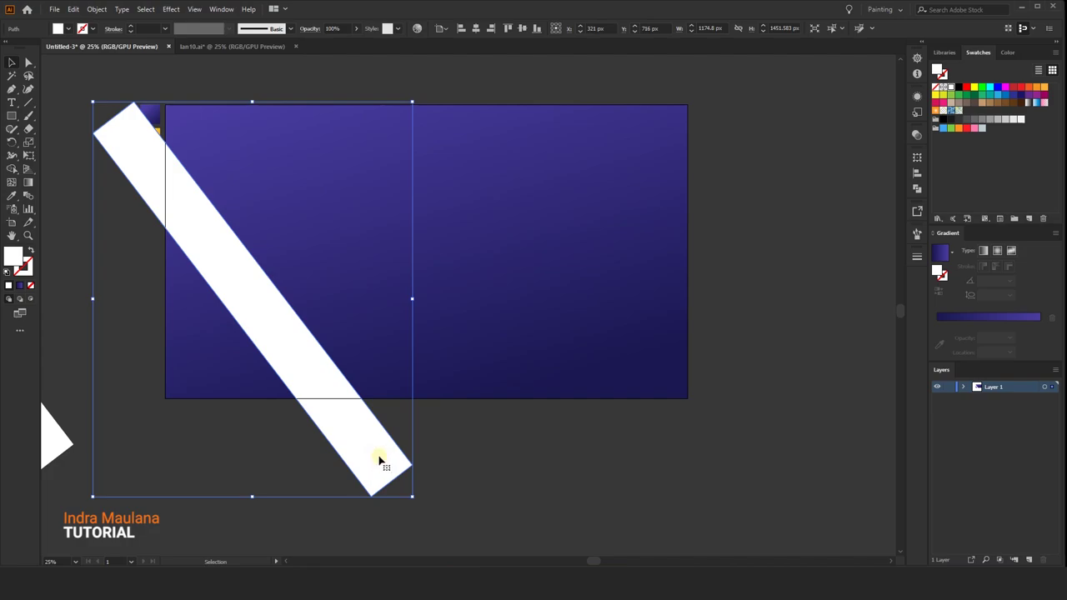
left_click_drag(379, 461, 649, 456)
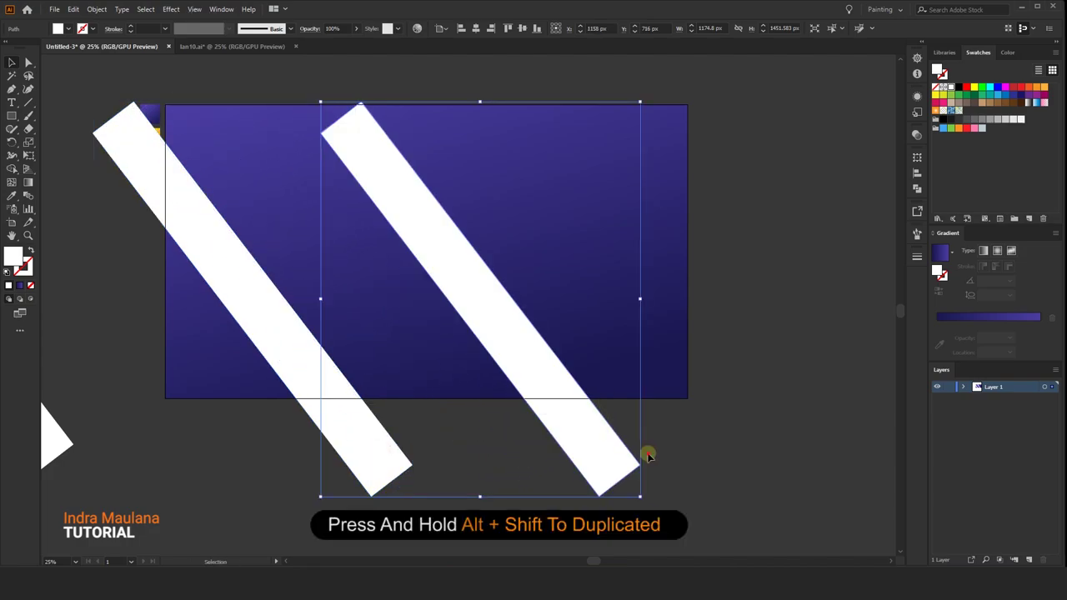
mouse_move(574, 486)
left_mouse_down()
mouse_move(583, 451)
mouse_move(571, 469)
left_mouse_up()
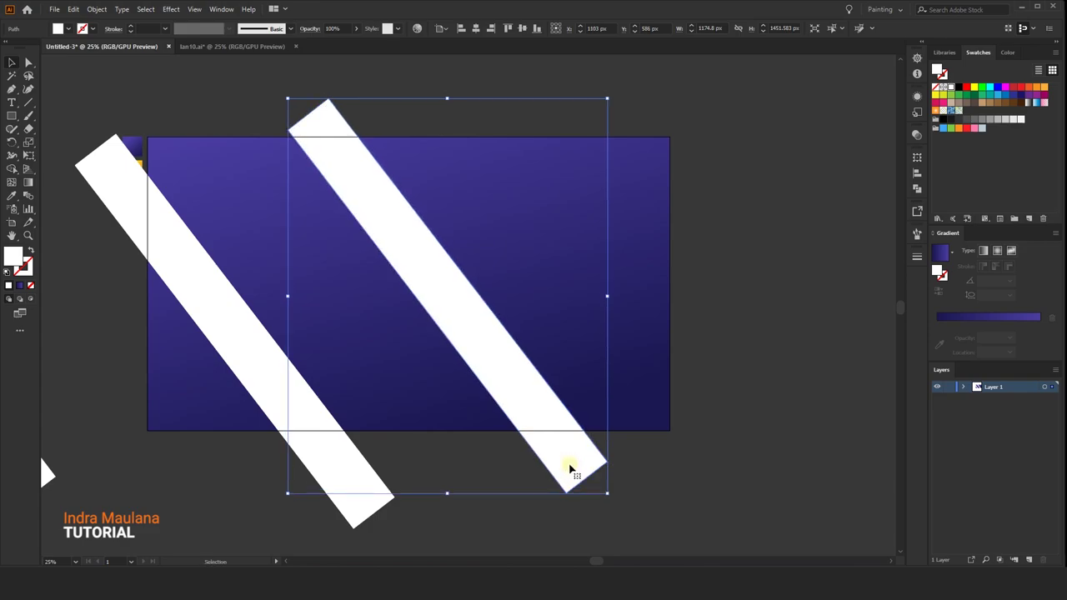
left_click(741, 306)
scroll(735, 312, "right", 1)
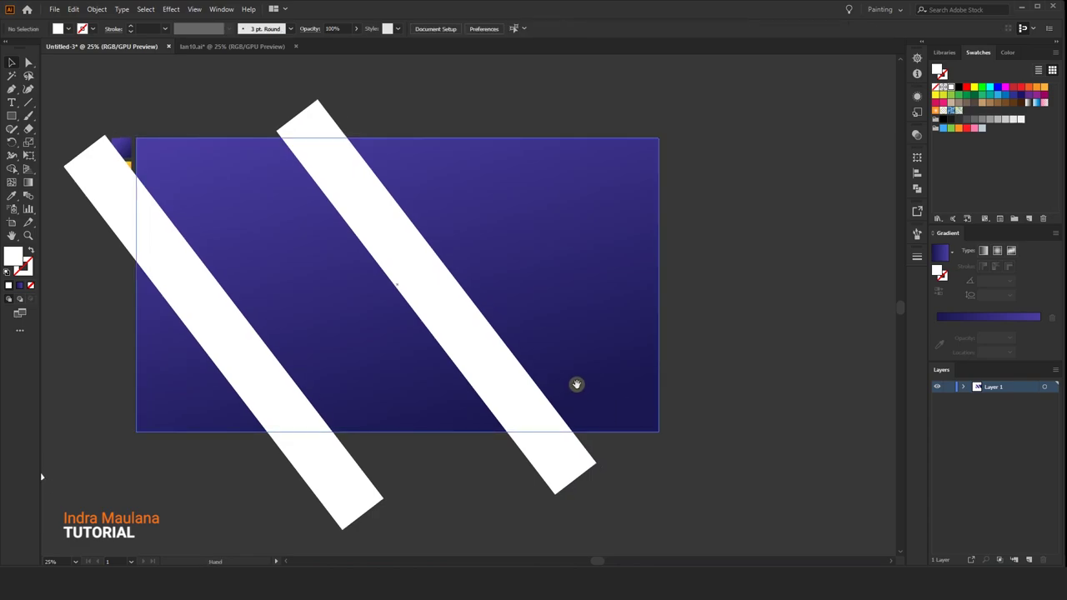
scroll(576, 384, "left", 3)
scroll(546, 369, "down", 1)
left_click(316, 392)
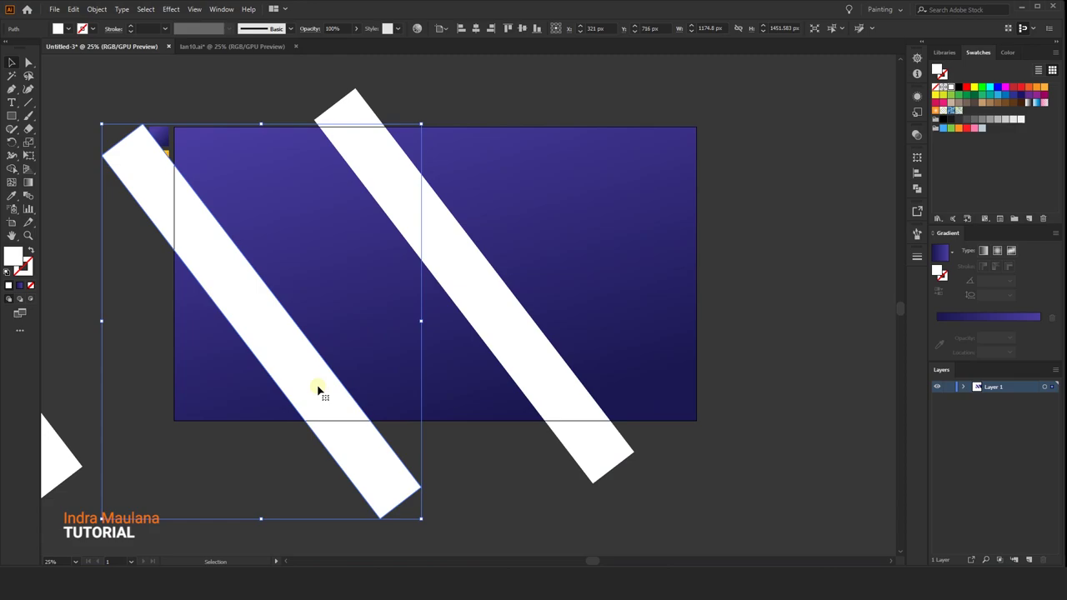
- Apply the background's purple gradient to the left stripe, running top-left to bottom-right along it
left_click(11, 195)
left_click(317, 198)
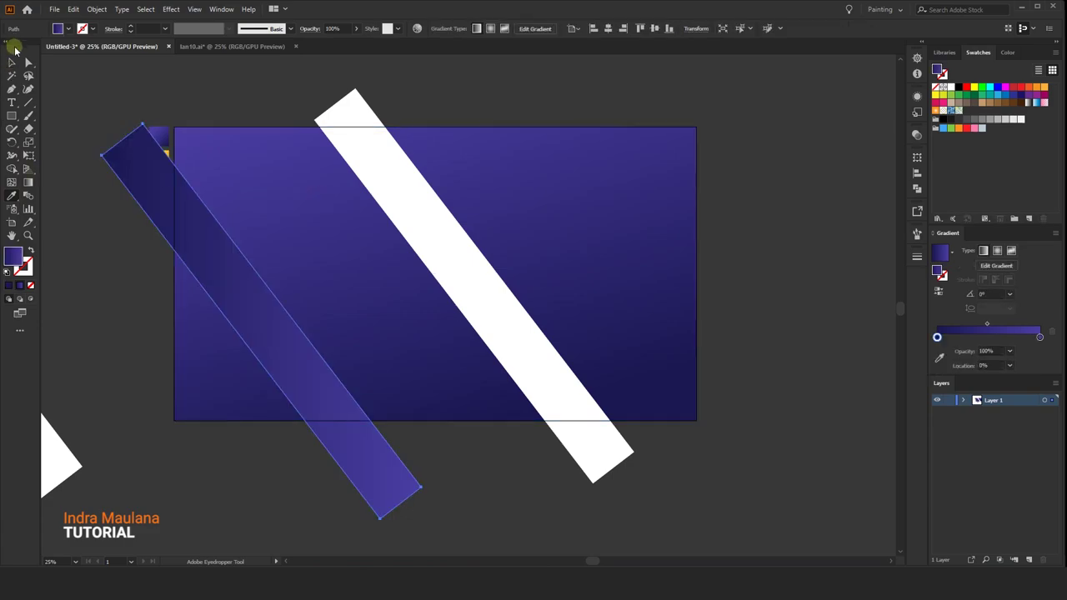
left_click(13, 62)
left_click(248, 79)
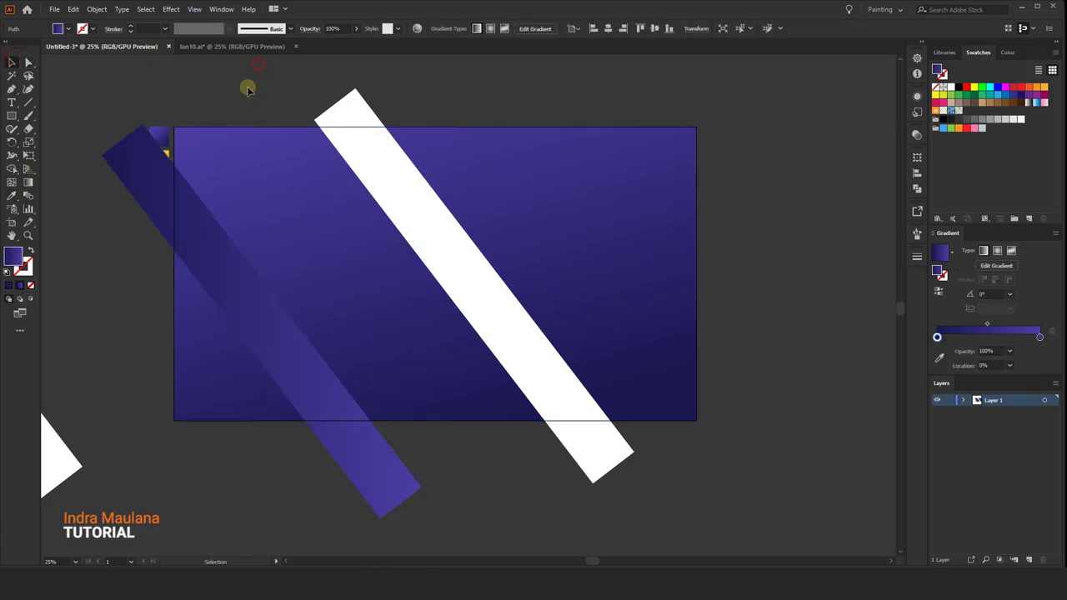
left_click(226, 242)
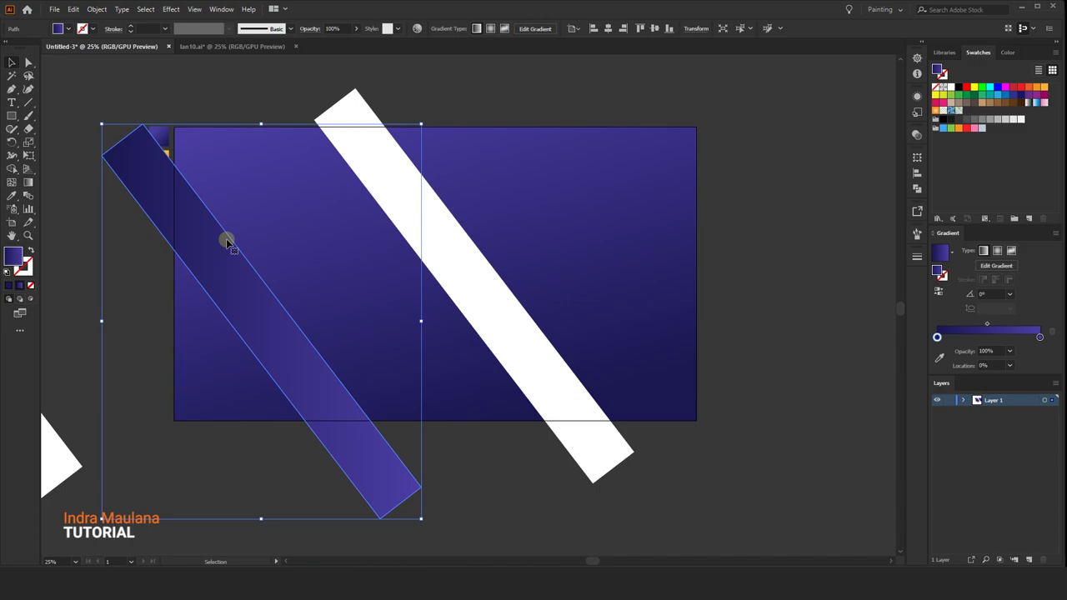
scroll(250, 267, "left", 1)
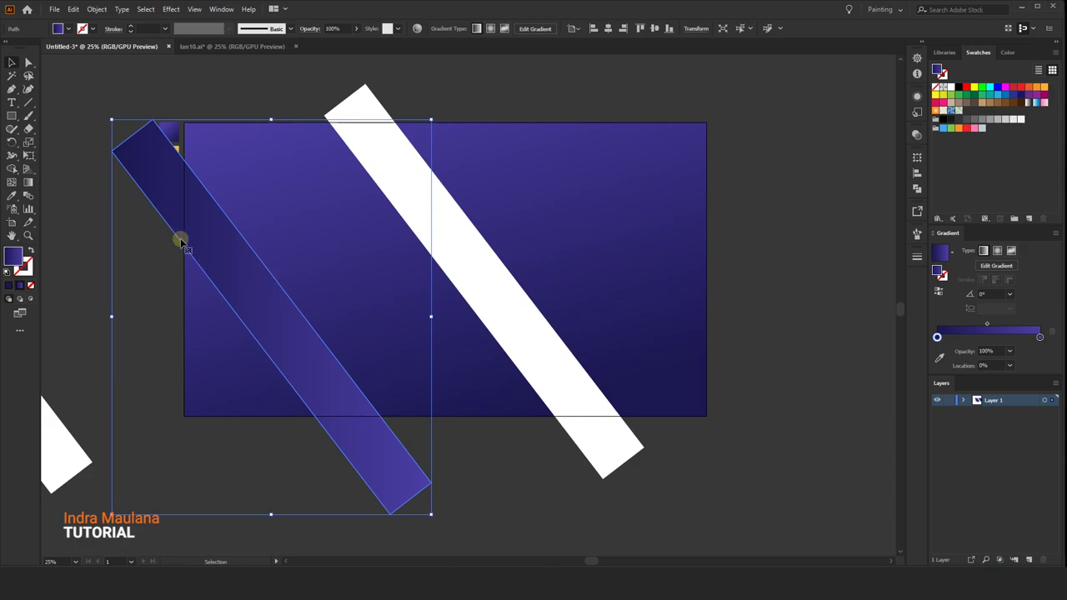
left_click(28, 182)
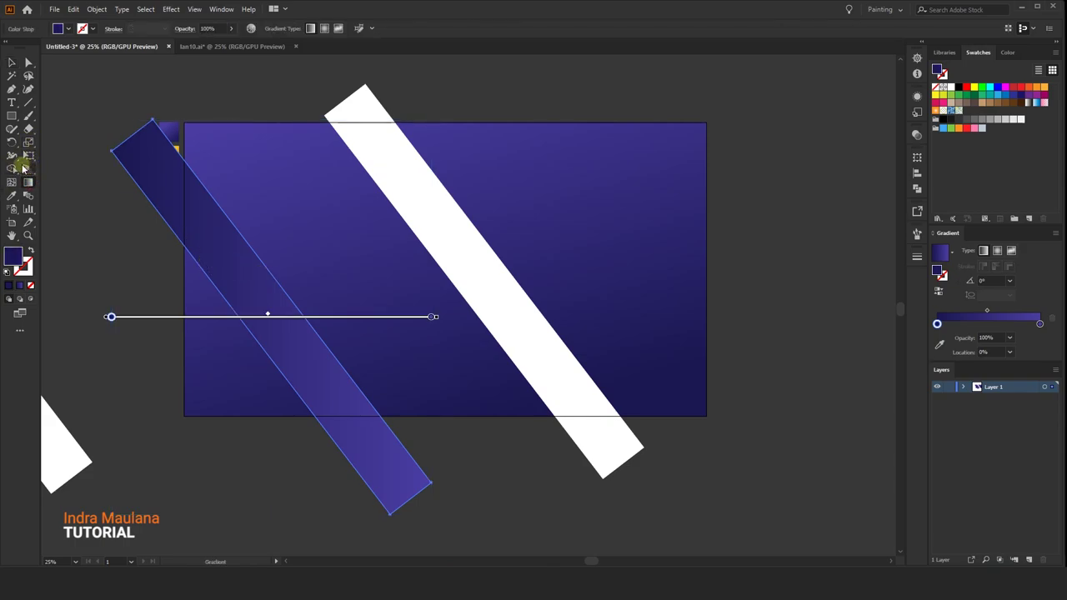
left_click_drag(144, 167, 410, 492)
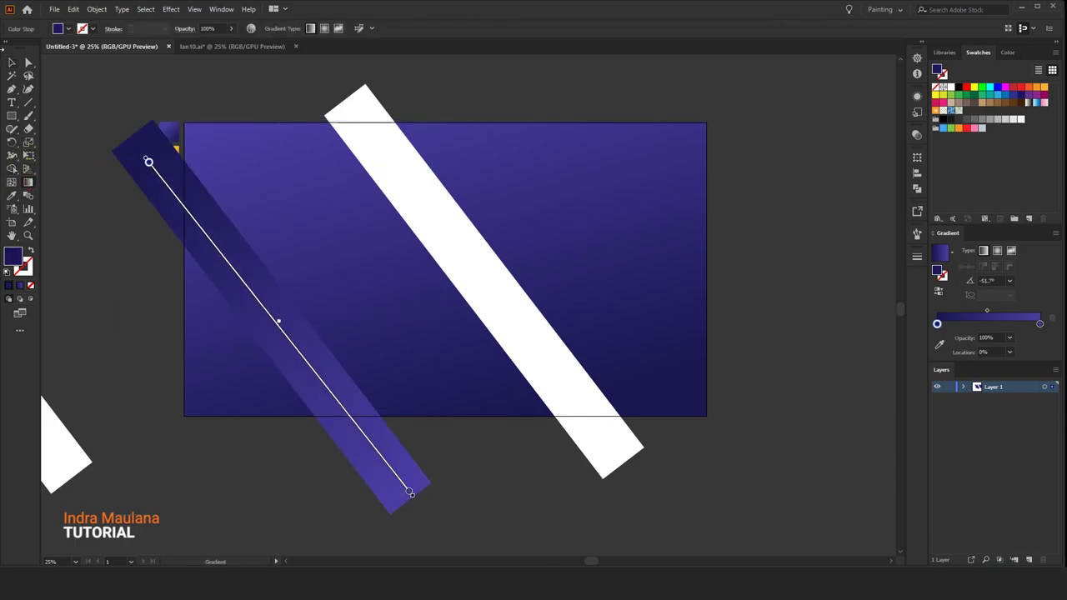
left_click(14, 62)
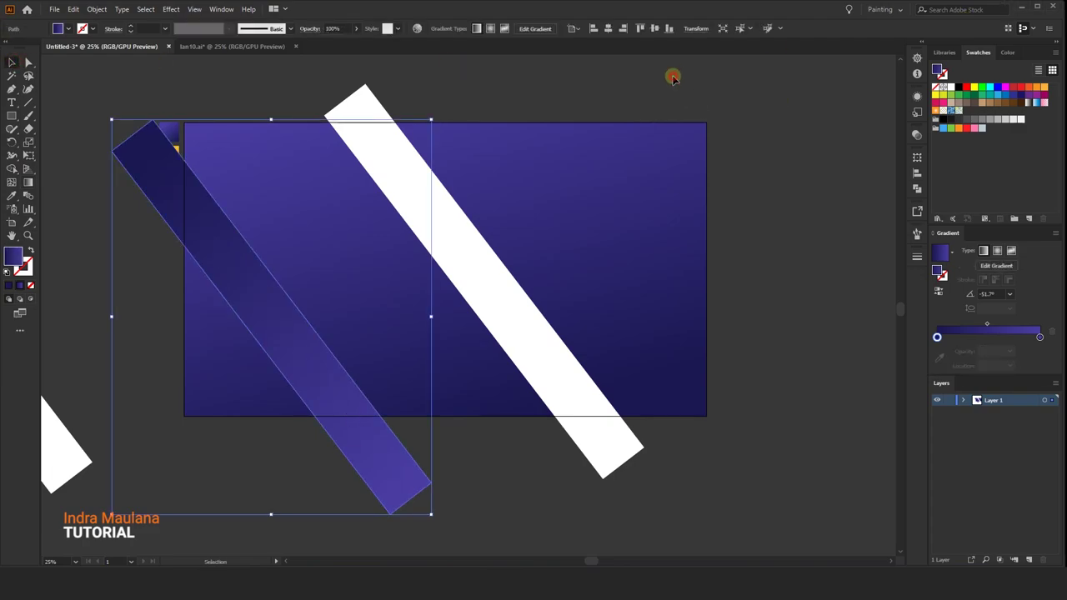
left_click_drag(280, 319, 269, 321)
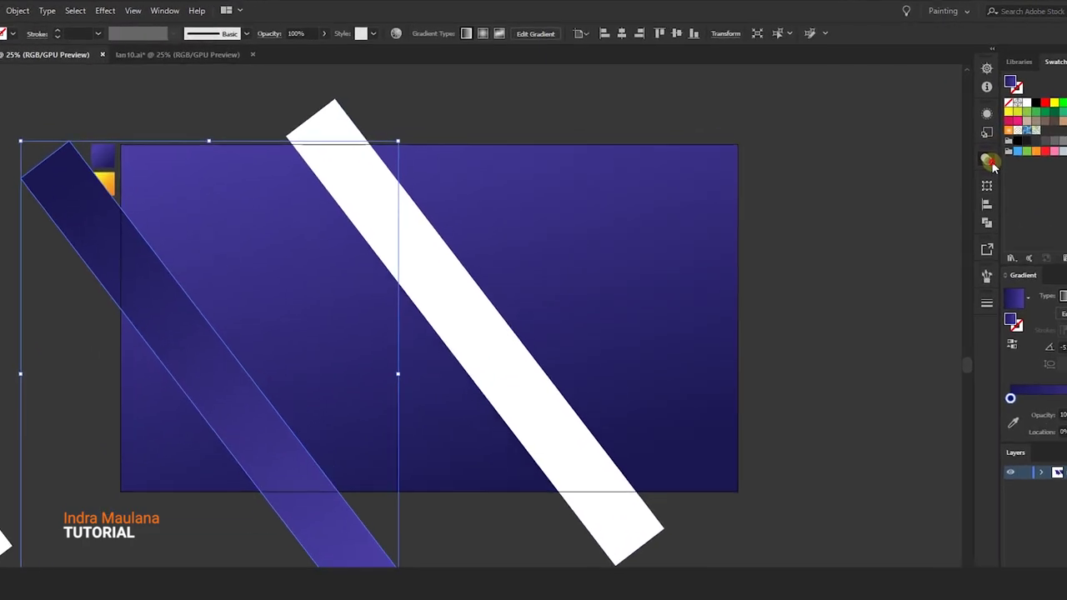
- Set the dark purple bar's opacity to 65% in the Transparency panel
left_click(988, 161)
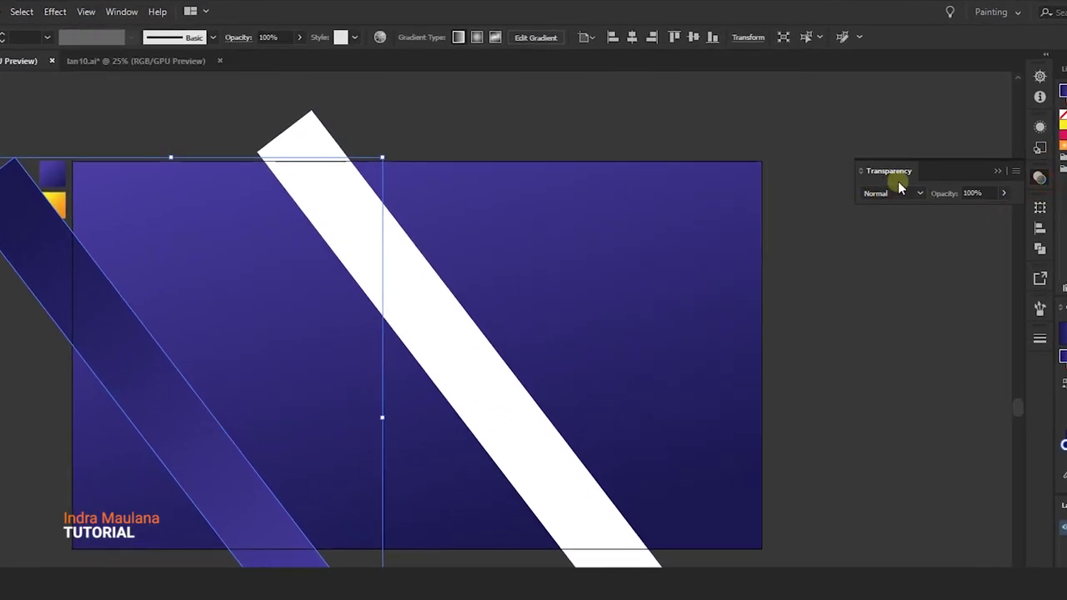
left_click(995, 192)
type("65")
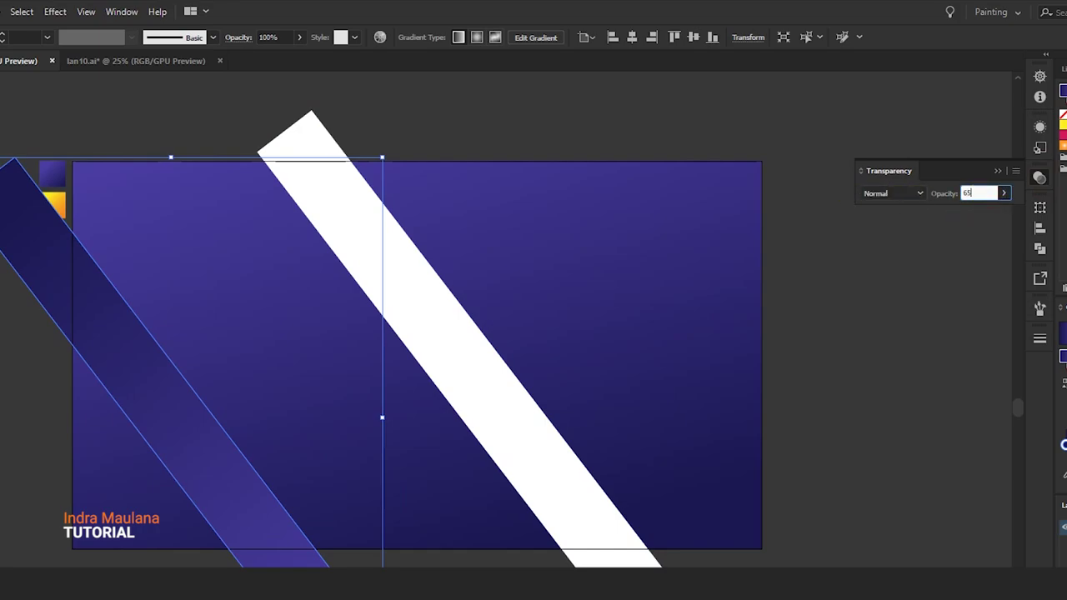
key("Return")
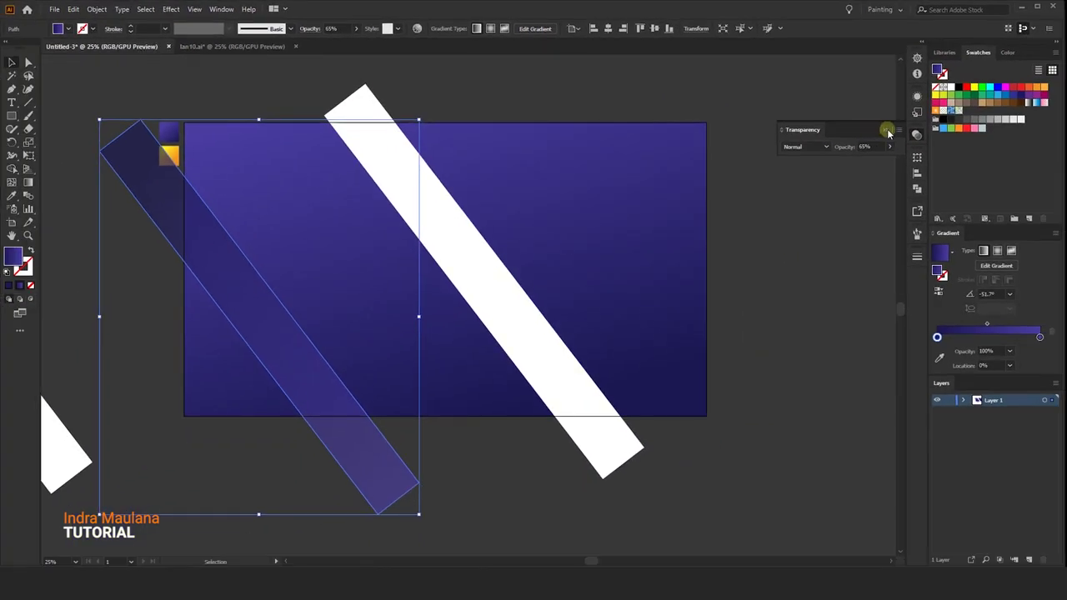
left_click(897, 131)
left_click(923, 136)
left_click(798, 231)
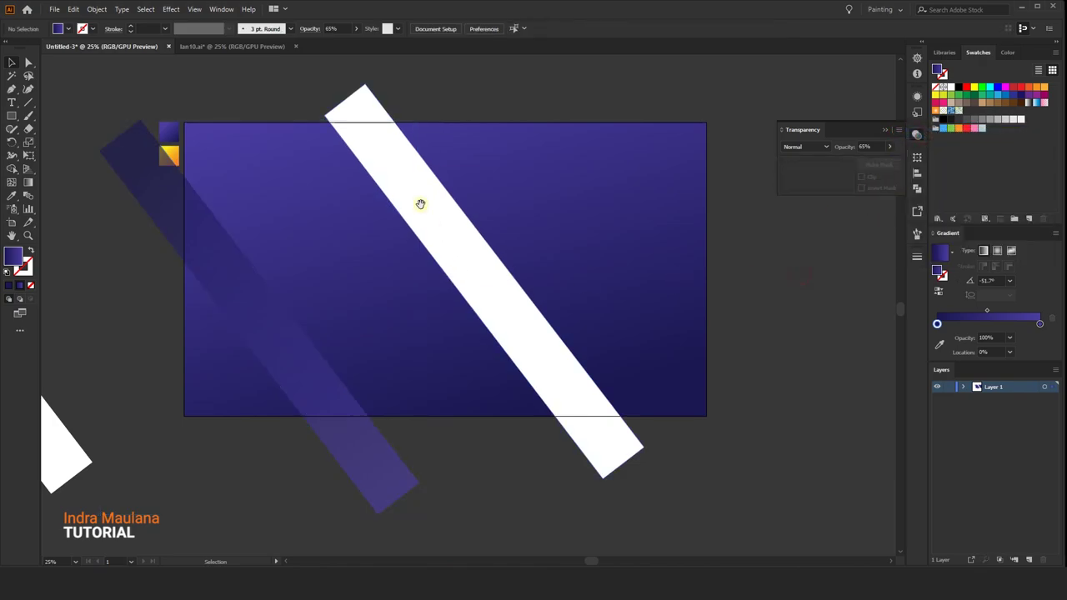
scroll(419, 203, "left", 1)
left_click(315, 337)
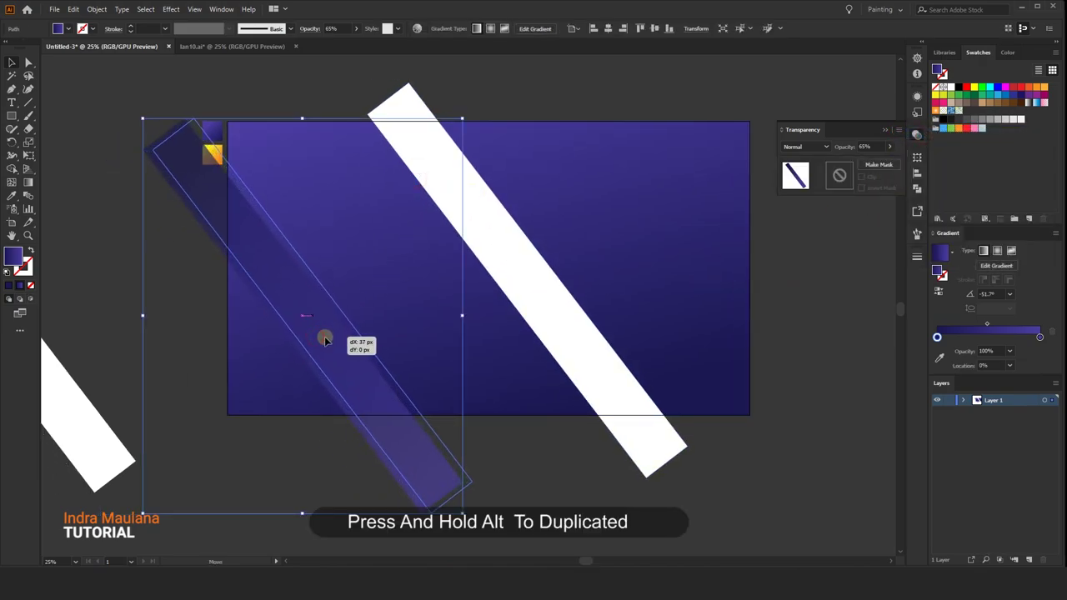
- Duplicate the translucent bar to its left and reverse the copy's gradient
left_click_drag(315, 337, 324, 336)
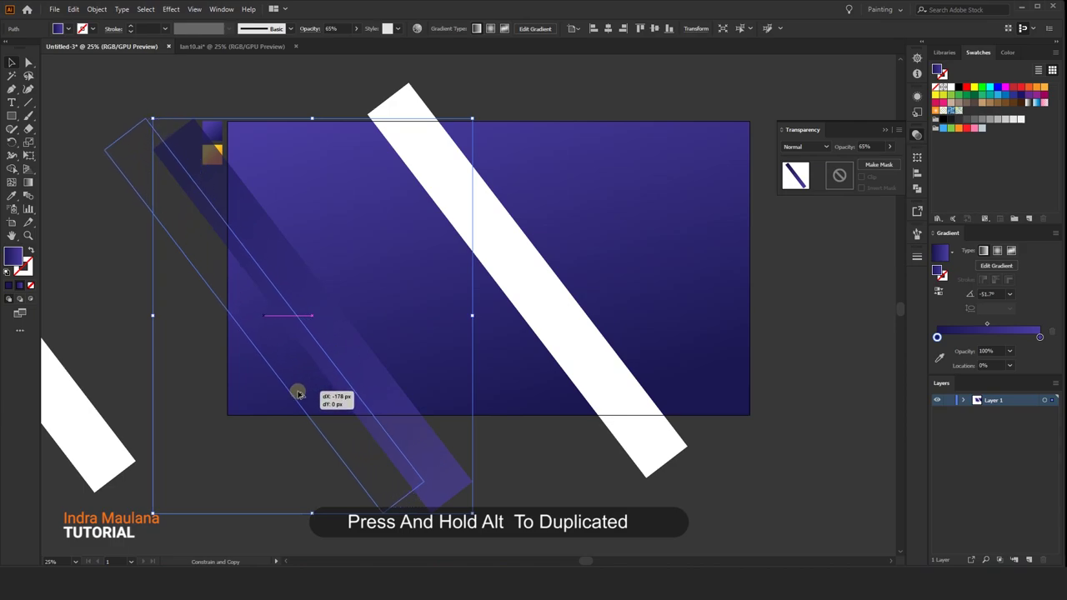
left_click_drag(339, 382, 288, 382)
scroll(262, 472, "right", 1)
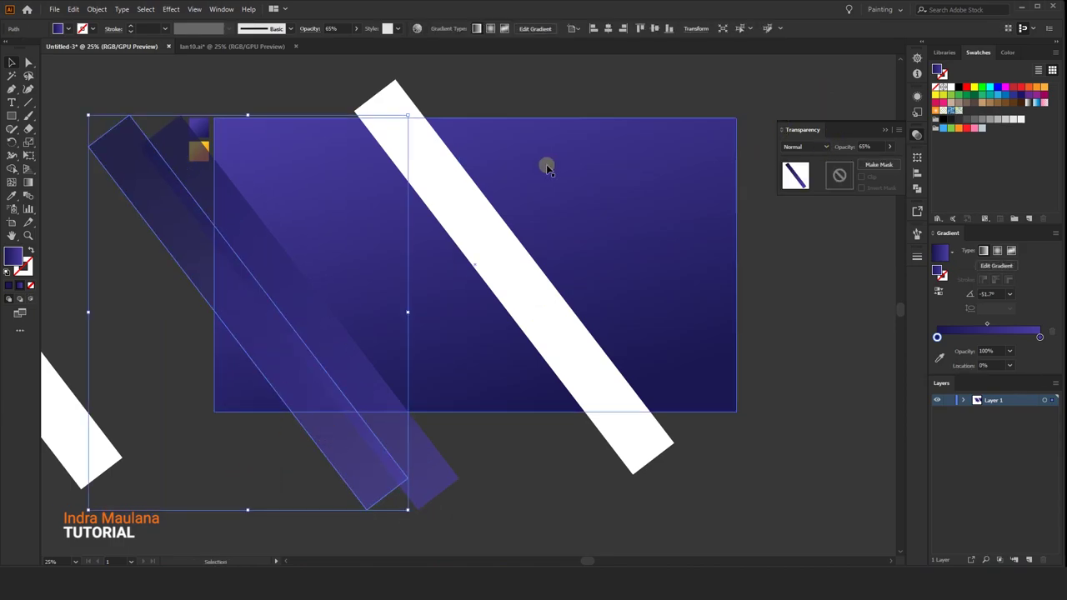
left_click(938, 295)
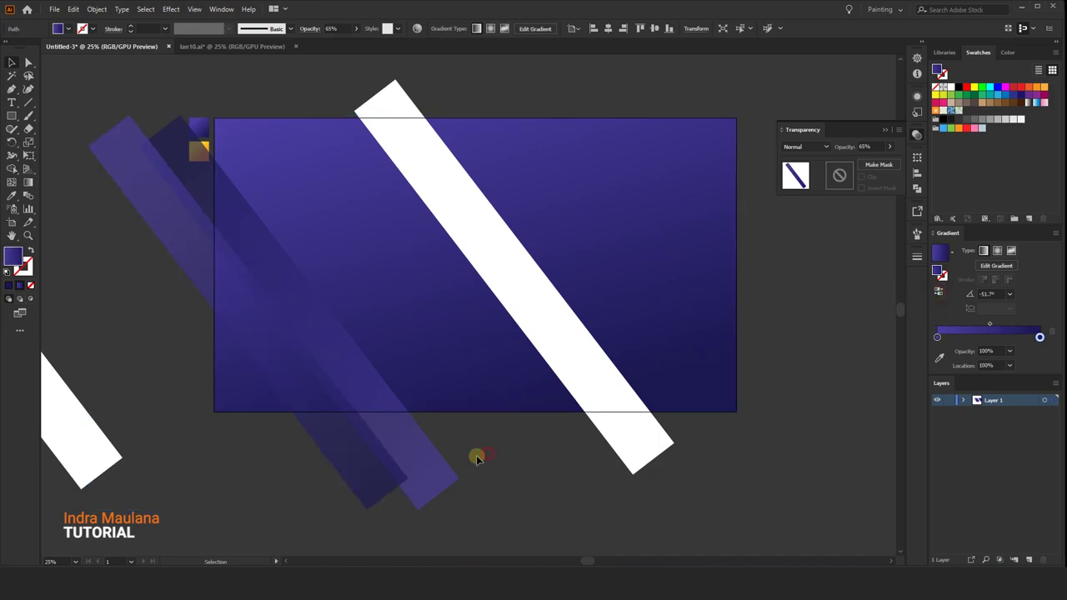
- Move the copy's gradient stops to 34.71% and 84.74%
left_click(28, 185)
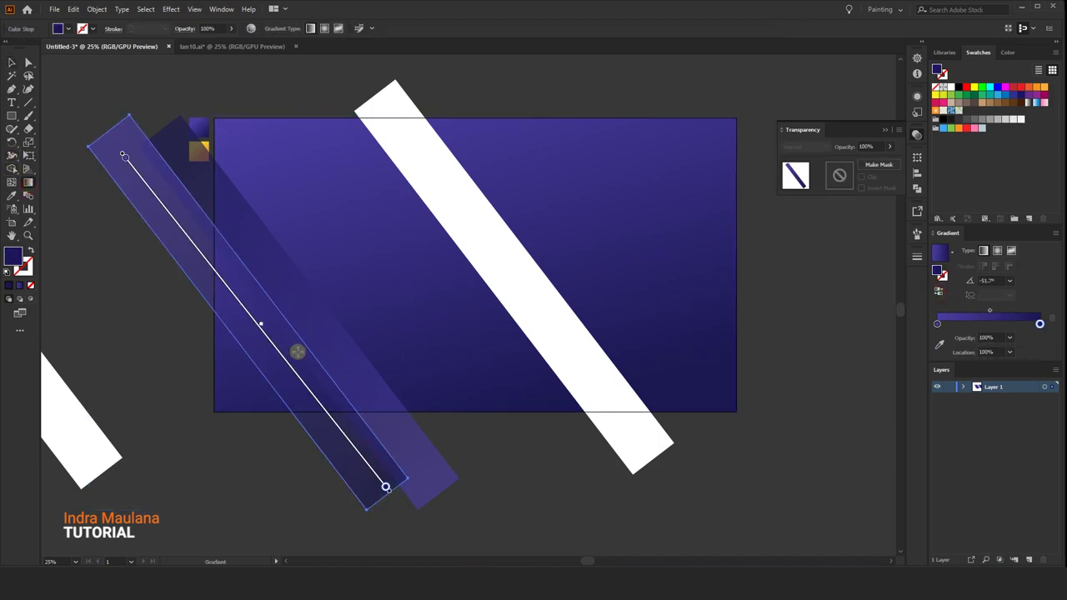
left_click_drag(124, 159, 216, 272)
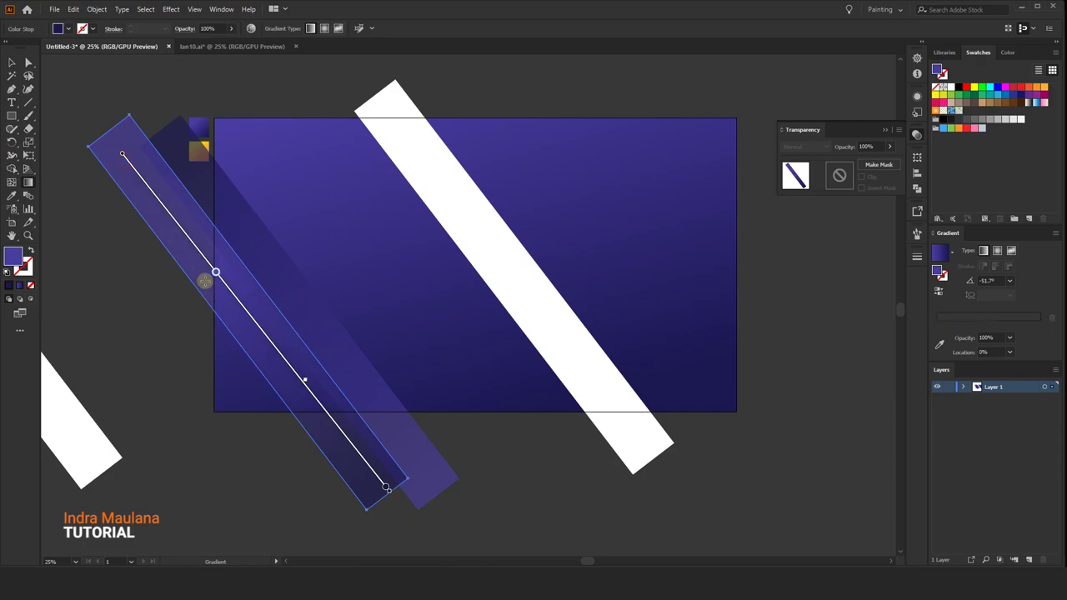
left_click_drag(385, 487, 346, 436)
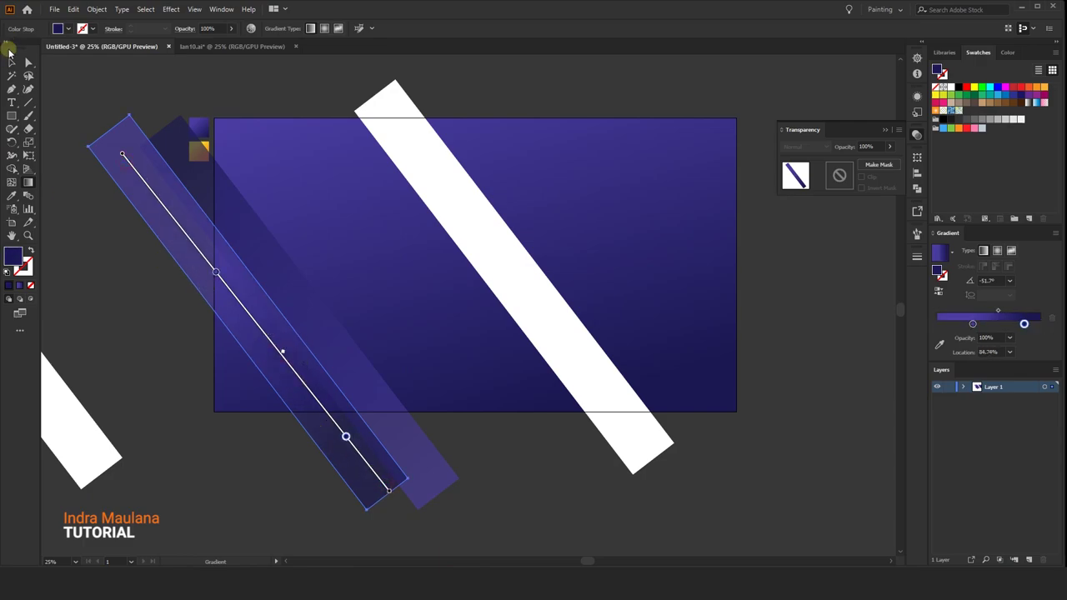
left_click(11, 61)
left_click(114, 339)
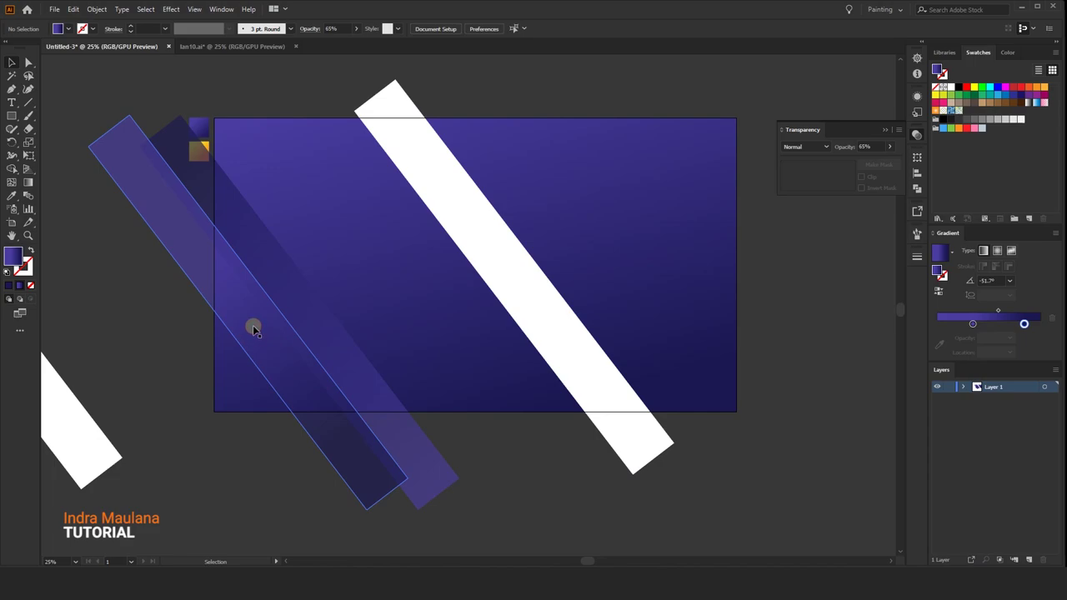
mouse_move(240, 408)
left_mouse_down()
mouse_move(263, 392)
mouse_move(312, 456)
mouse_move(281, 460)
left_mouse_up()
left_click(318, 364)
- Place the third stripe copy and nudge all three purple stripes left with the arrow key
left_click(242, 488)
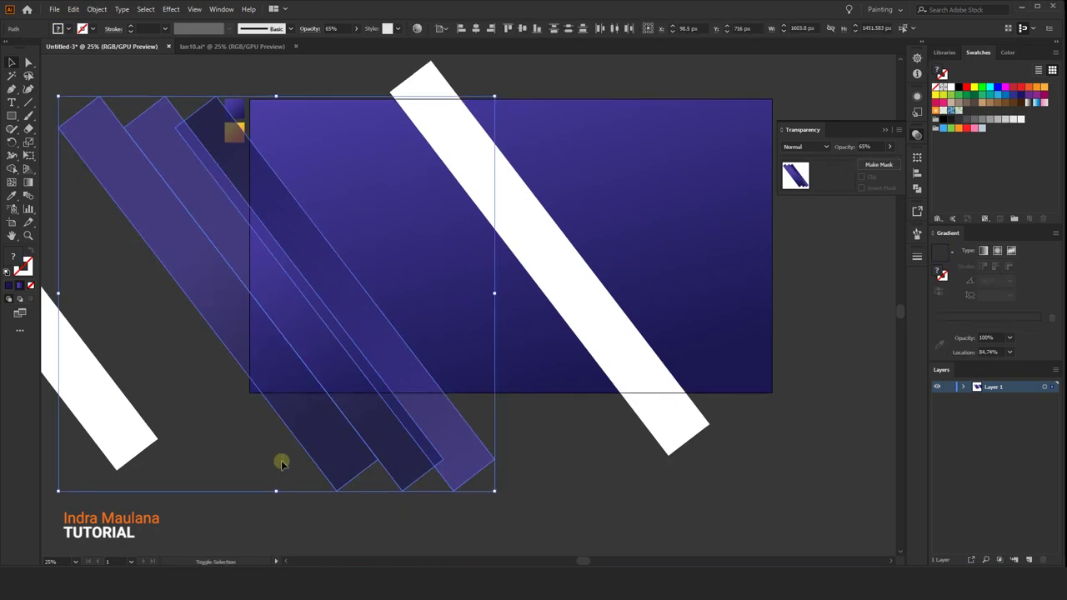
key("Left")
key("Left")
key("Left")
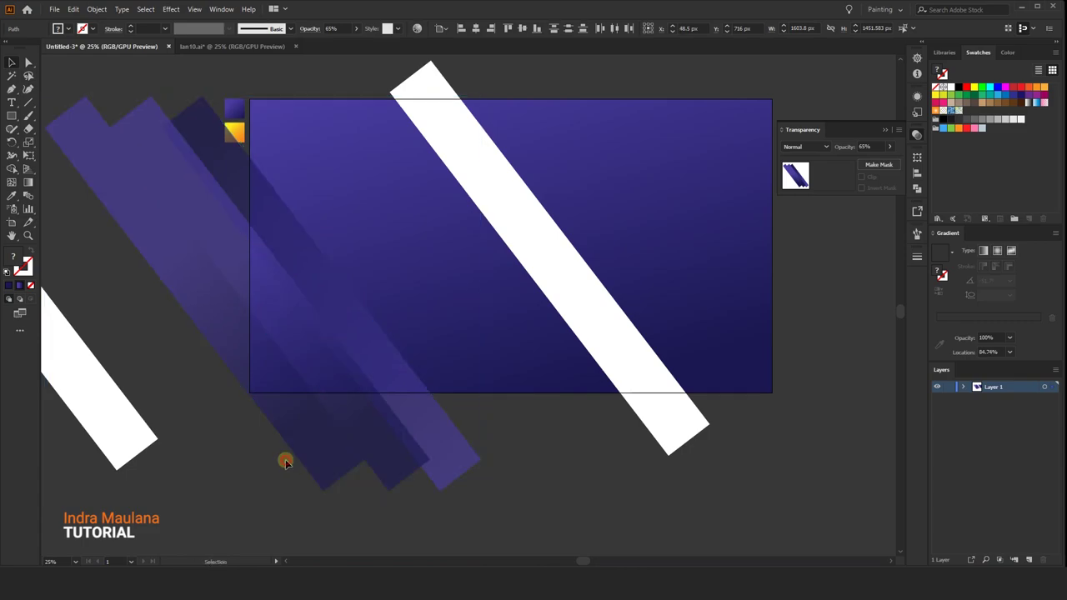
left_click(285, 460)
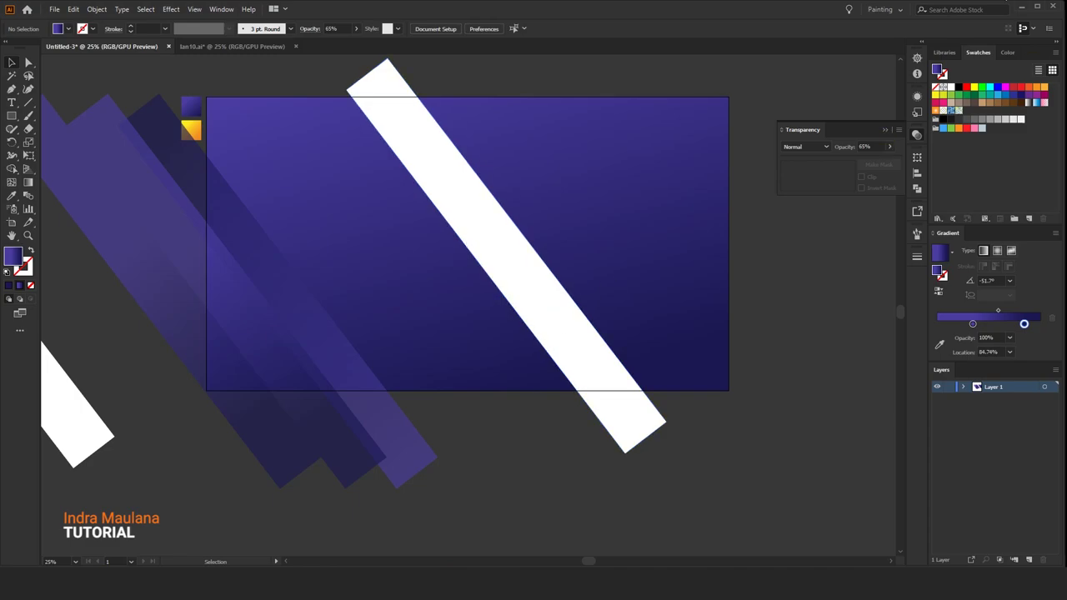
- Apply the background's purple gradient to the white diagonal bar and add a colour stop at 36.24%
left_click(450, 190)
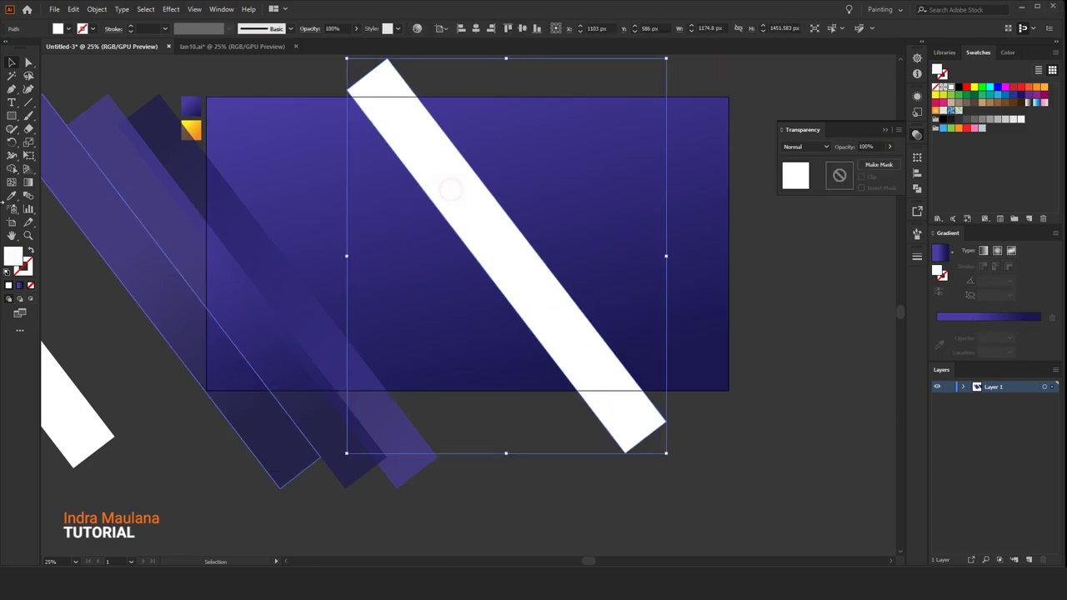
left_click(10, 197)
left_click(283, 158)
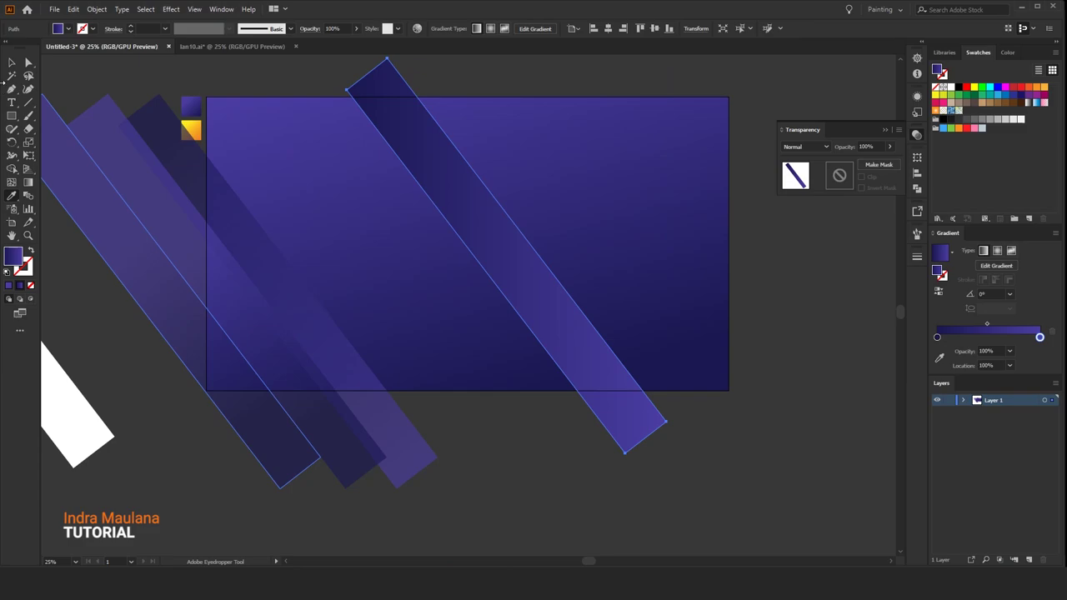
left_click(12, 62)
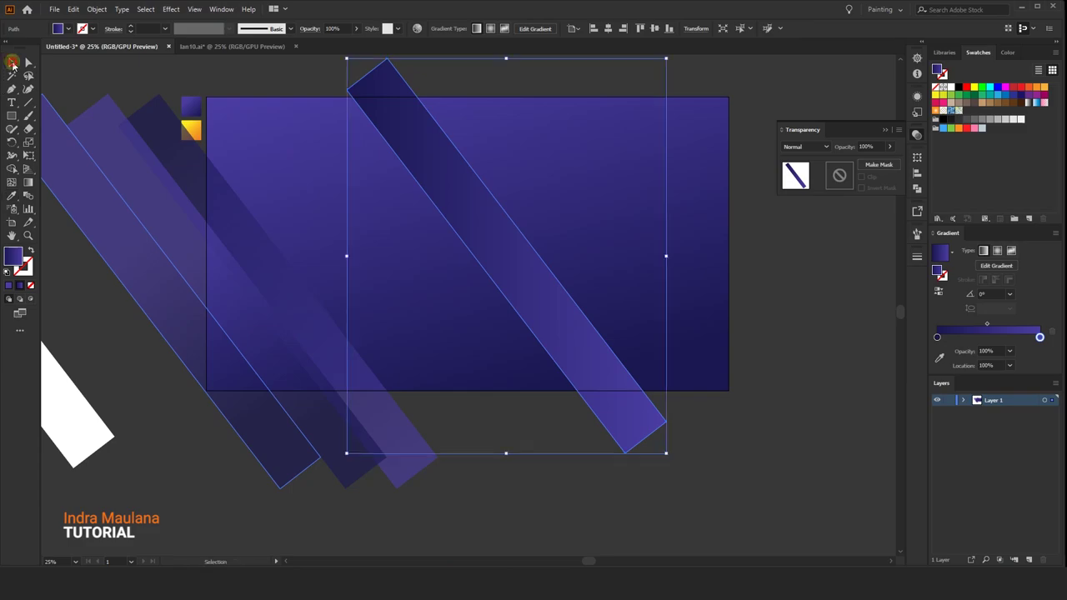
left_click(960, 337)
left_click_drag(968, 344, 984, 340)
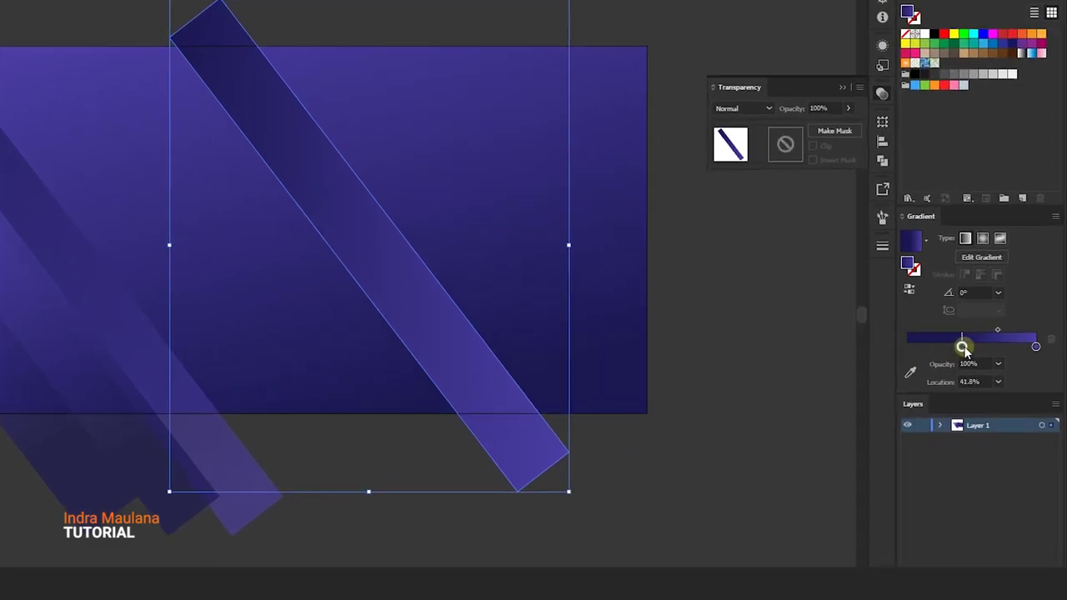
- Angle the stripe's gradient to -51.6°, copy the end colour to the start, and move the middle stop to 51.6%
key("g")
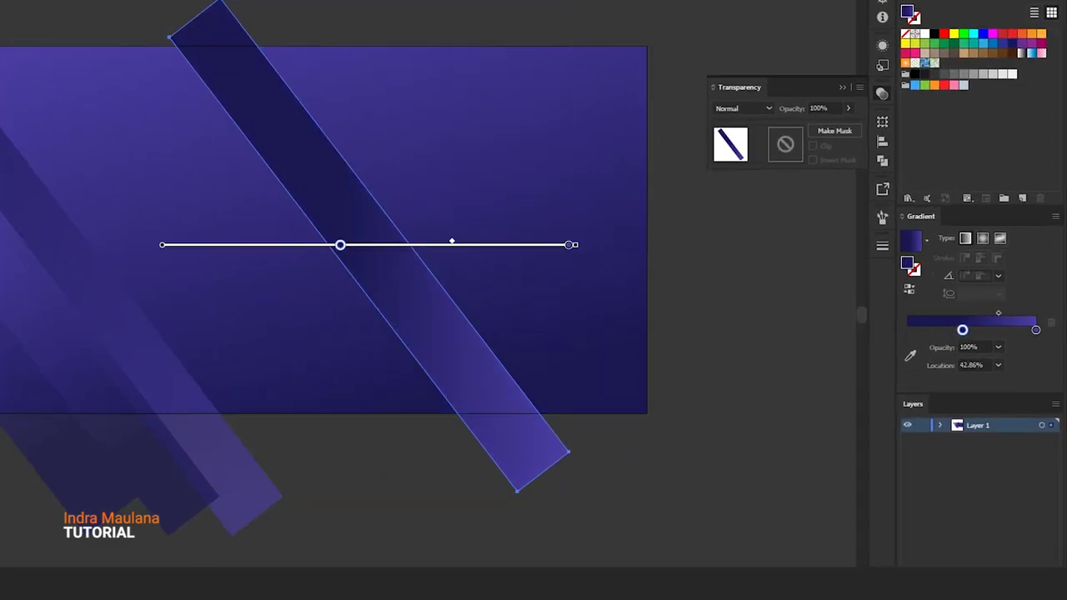
left_click_drag(185, 14, 535, 454)
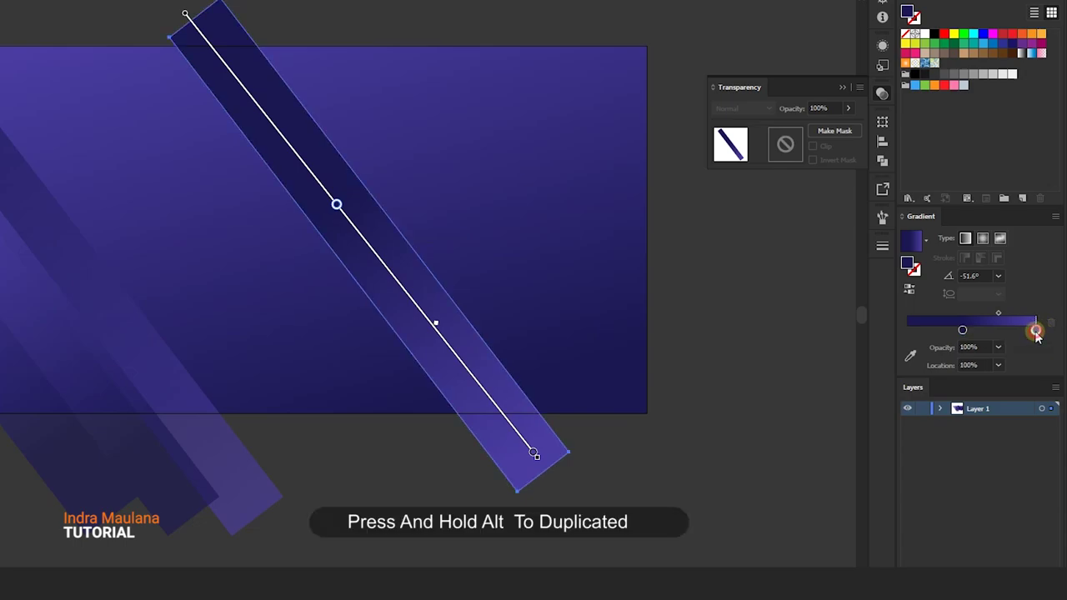
left_click_drag(1035, 331, 907, 330)
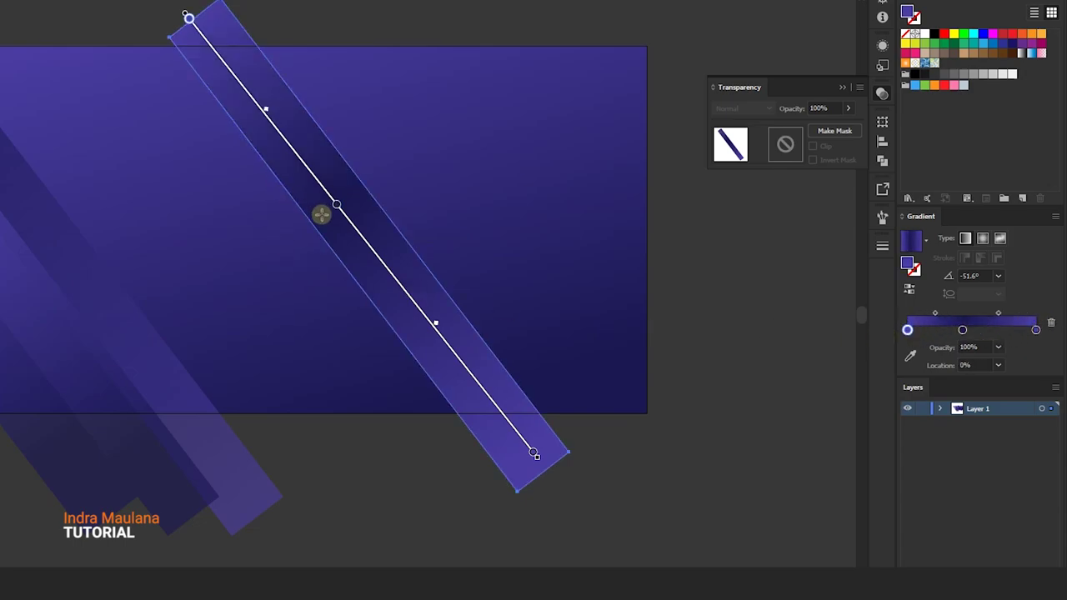
left_click_drag(337, 209, 368, 243)
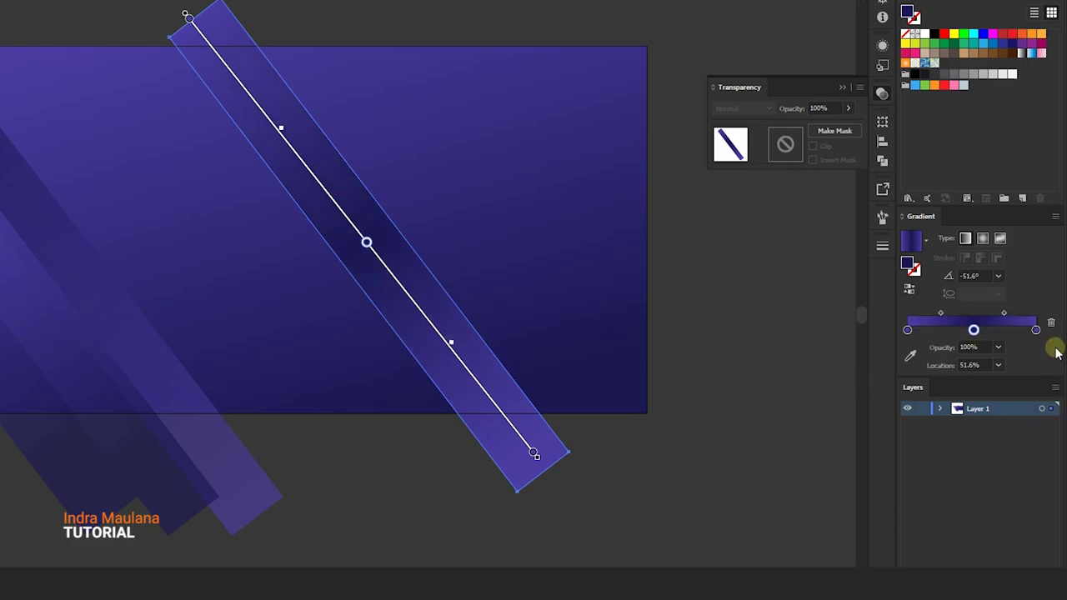
- Set both end stops of the stripe's gradient to 0% opacity so it fades out at each end
left_click(1035, 330)
left_click(997, 347)
left_click(1011, 375)
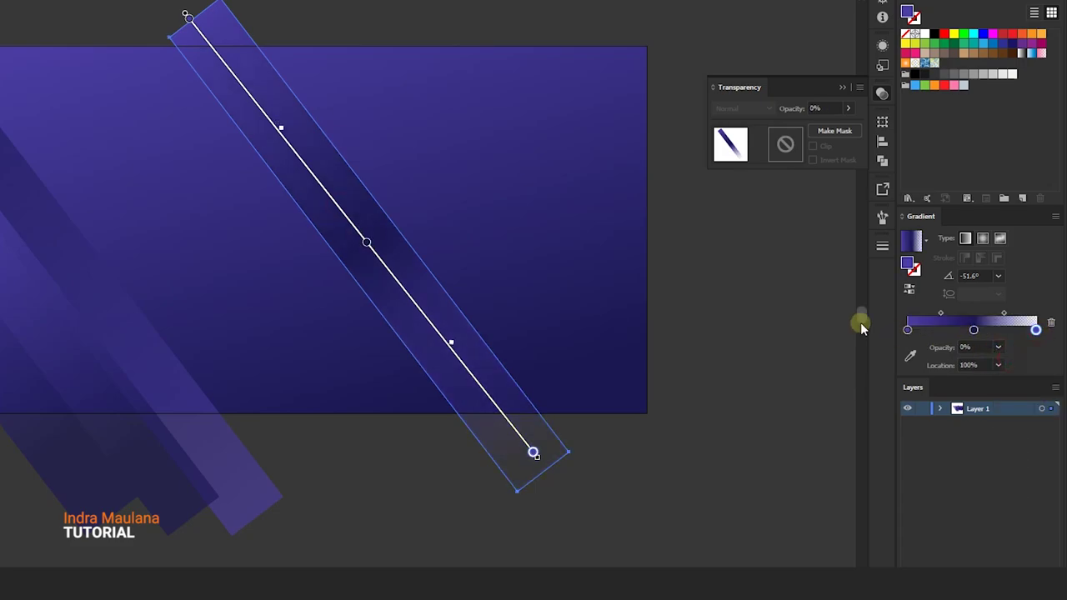
left_click(908, 330)
left_click(997, 347)
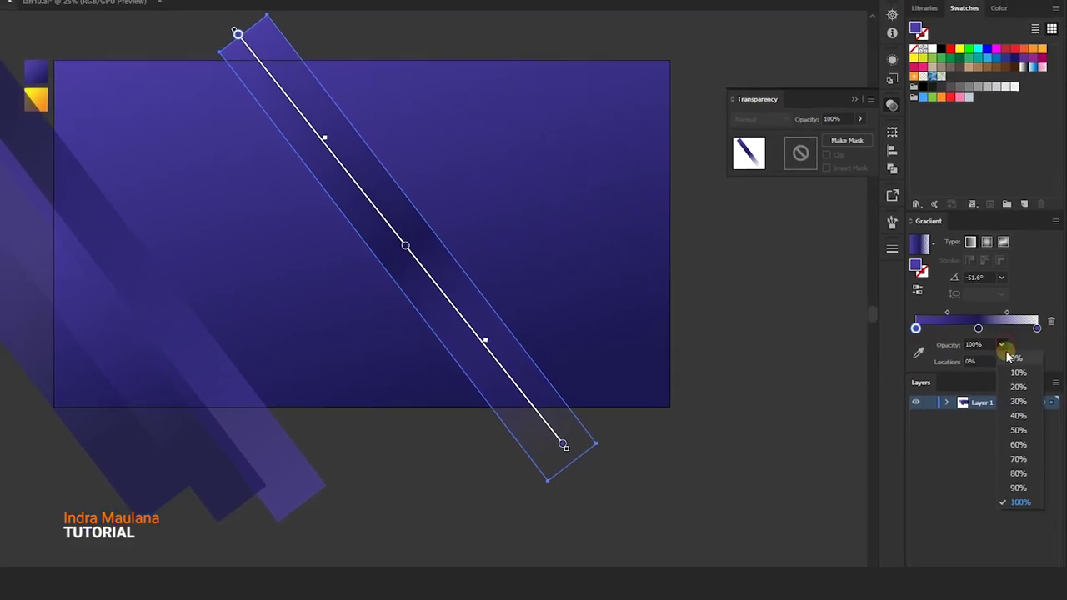
left_click(1018, 359)
left_click(11, 61)
left_click(551, 68)
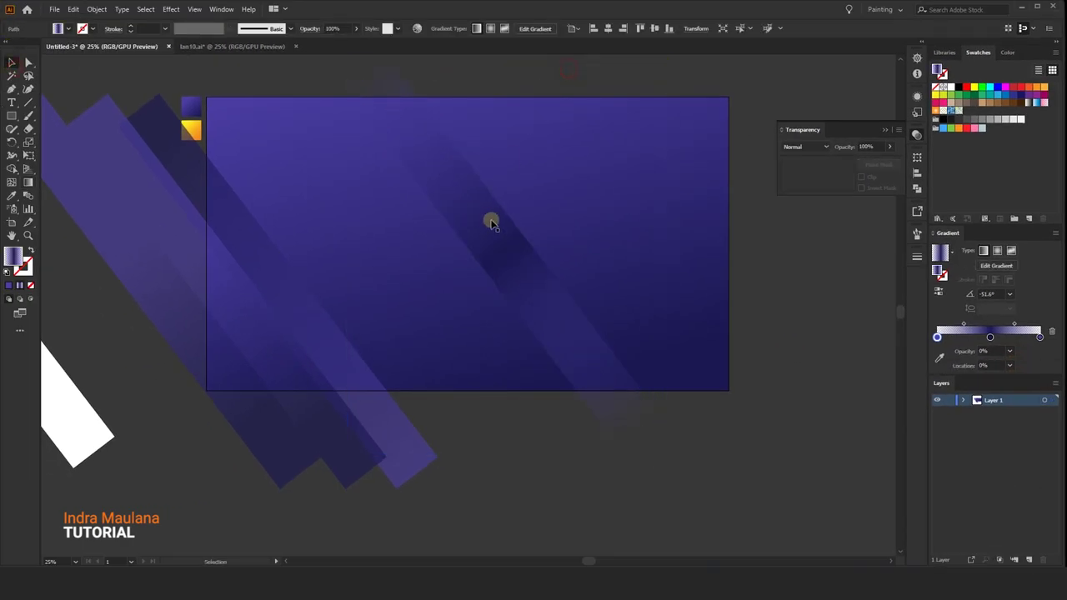
- Shift the gradient midpoint to soften the fade, centring it at 48.42%
left_click(491, 222)
left_click(1014, 325)
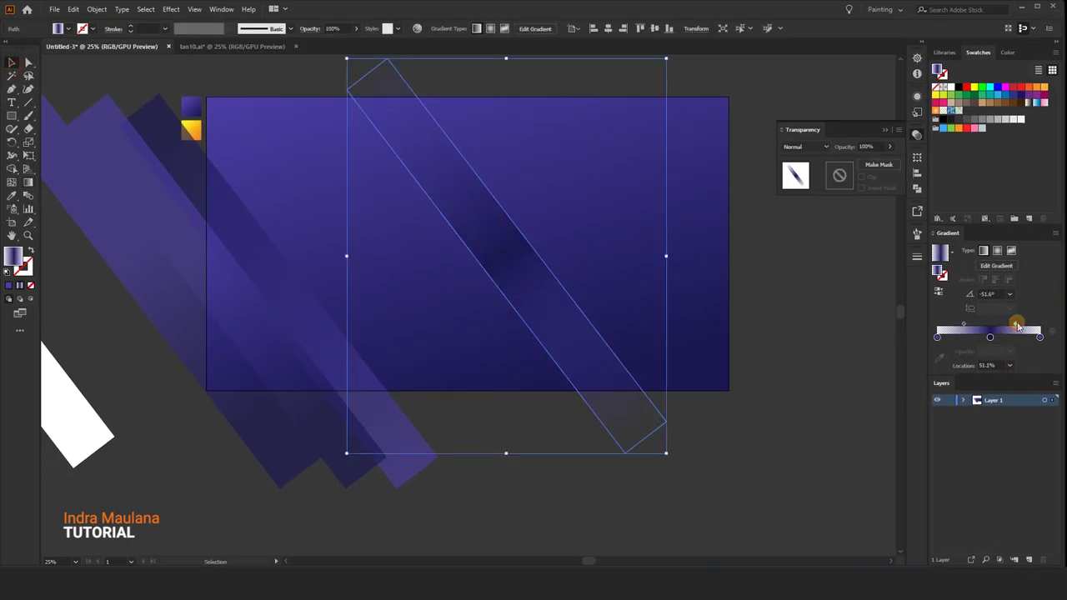
left_click_drag(1021, 324, 956, 326)
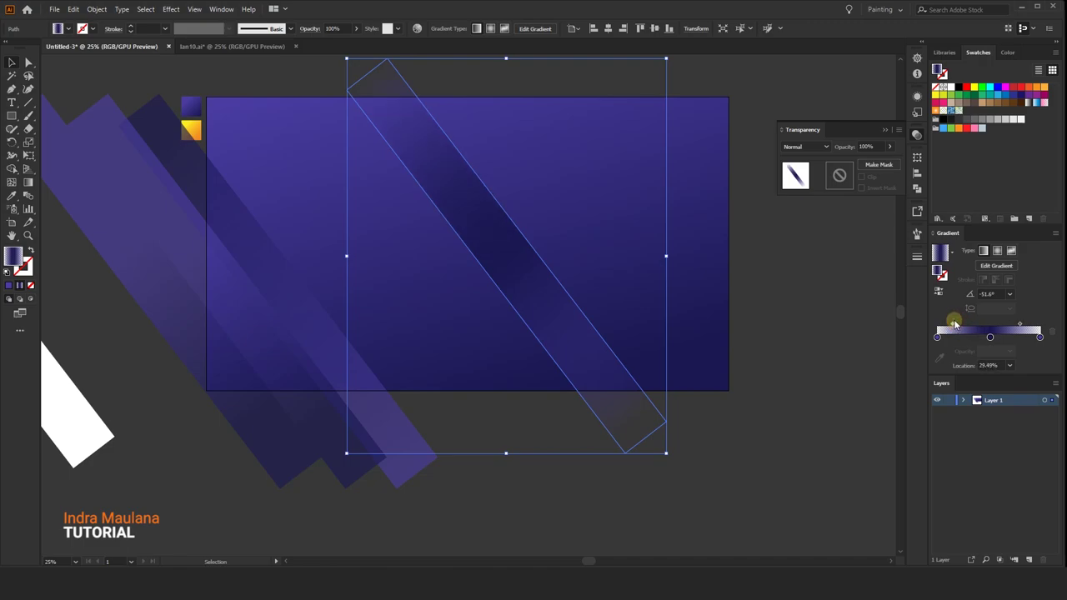
left_click(705, 435)
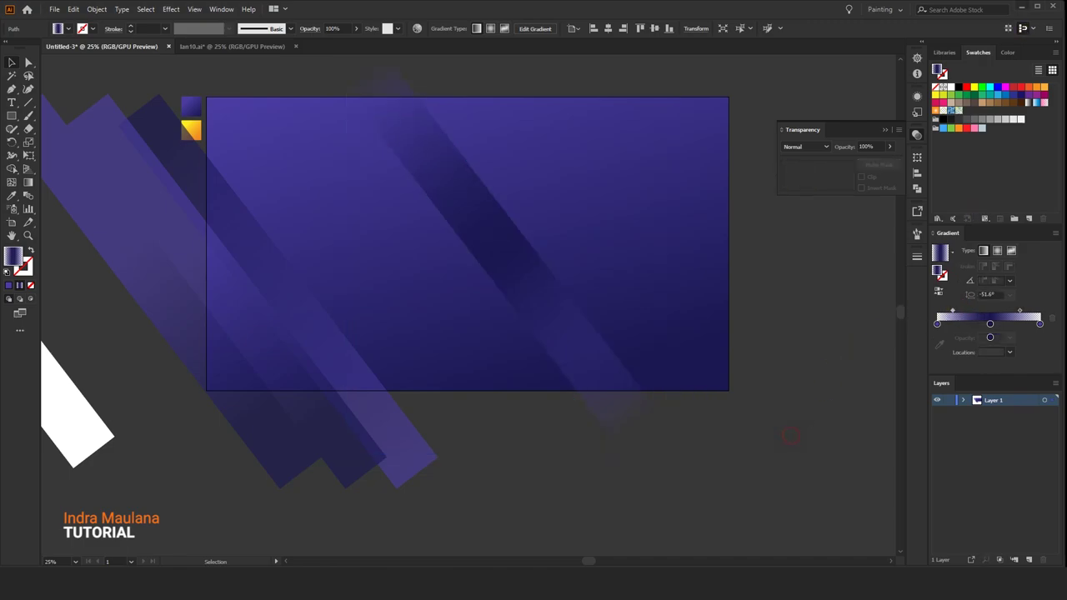
left_click(484, 220)
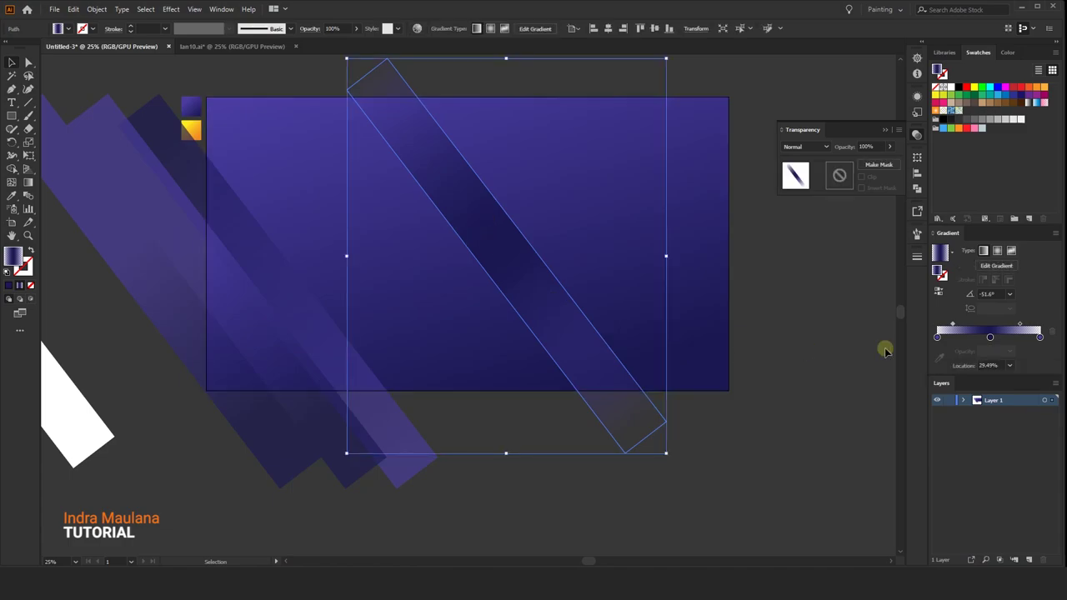
left_click(999, 337)
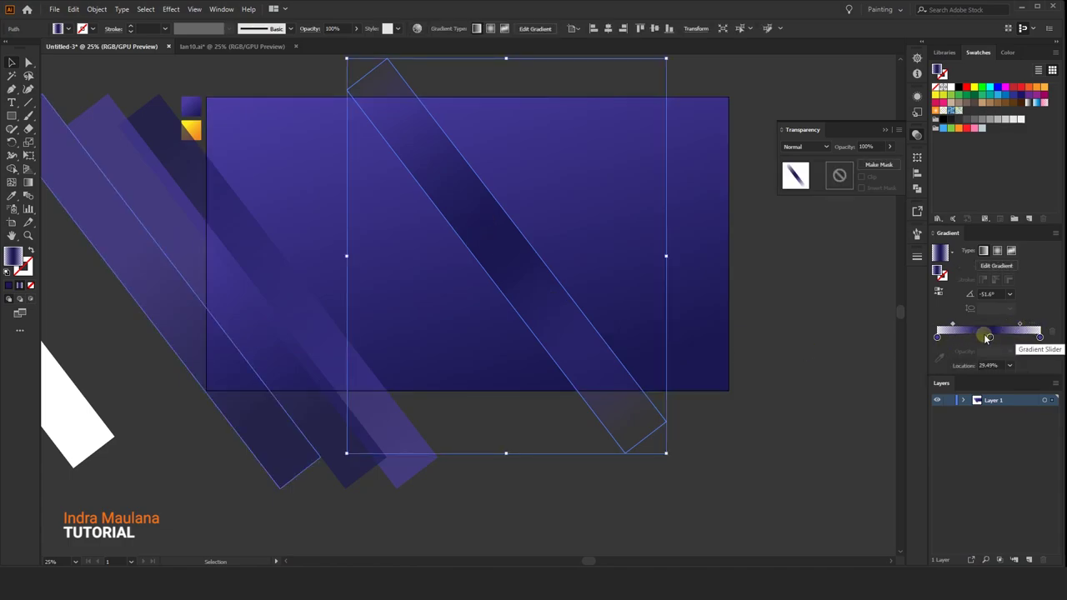
left_click(988, 338)
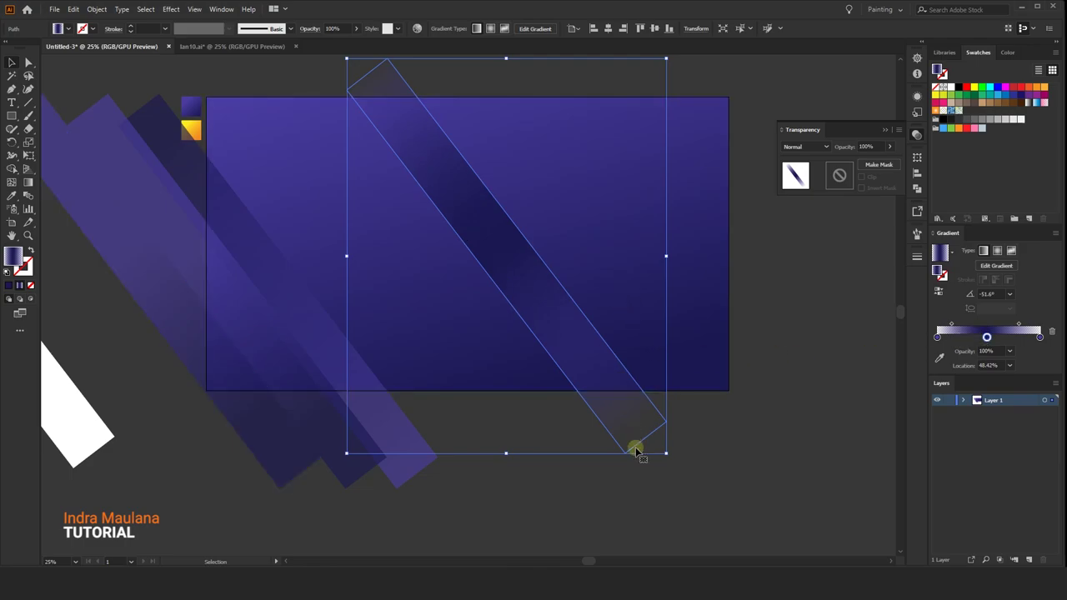
left_click(638, 475)
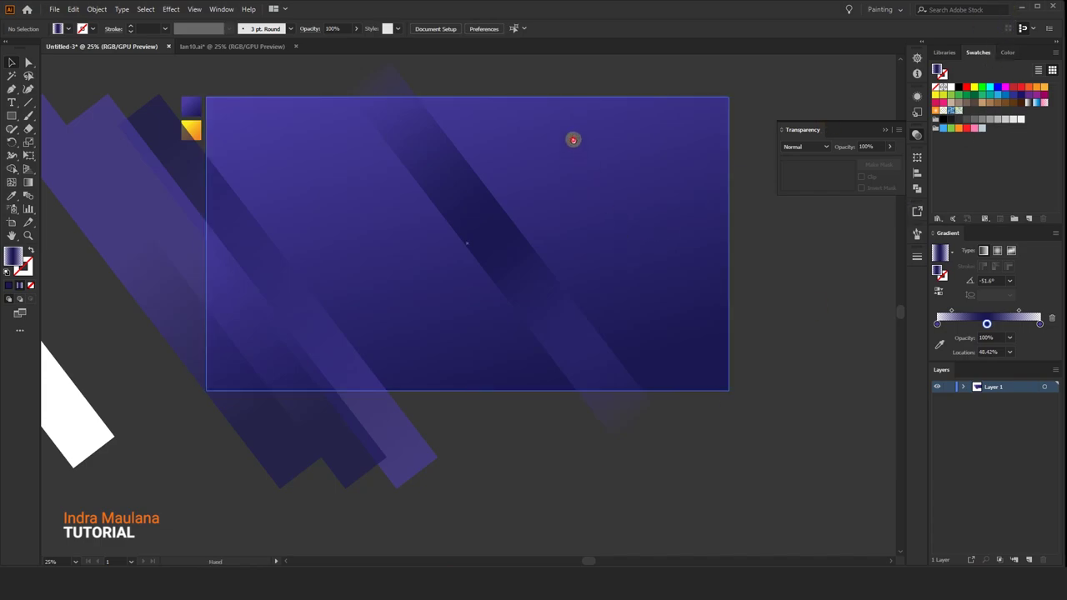
- Alt-drag a copy of the faded stripe to the left and scale it down proportionally
left_click_drag(572, 138, 592, 167)
scroll(126, 324, "left", 2)
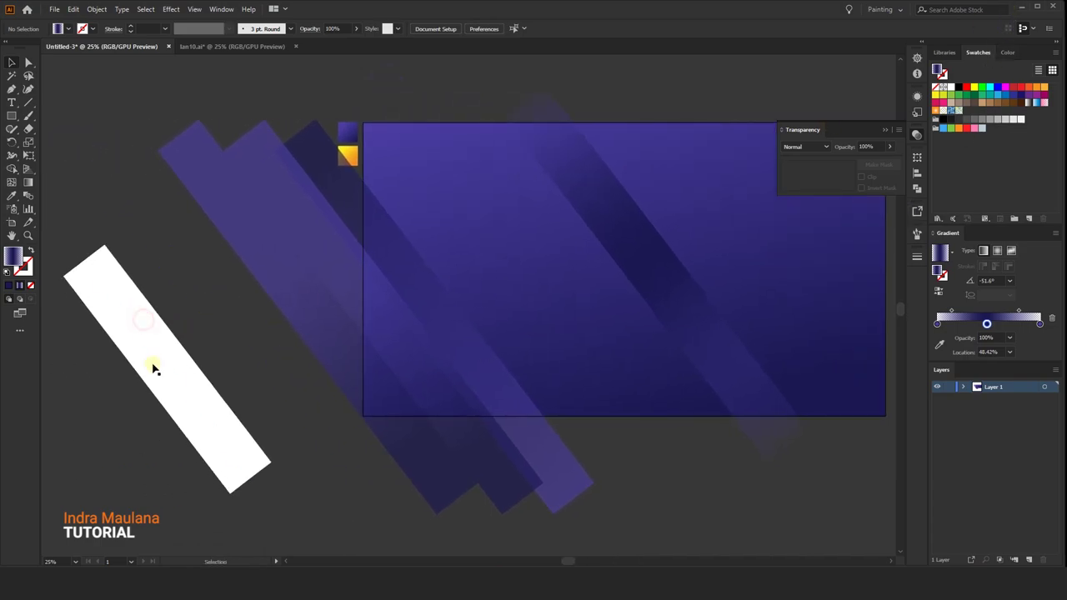
left_click(278, 338)
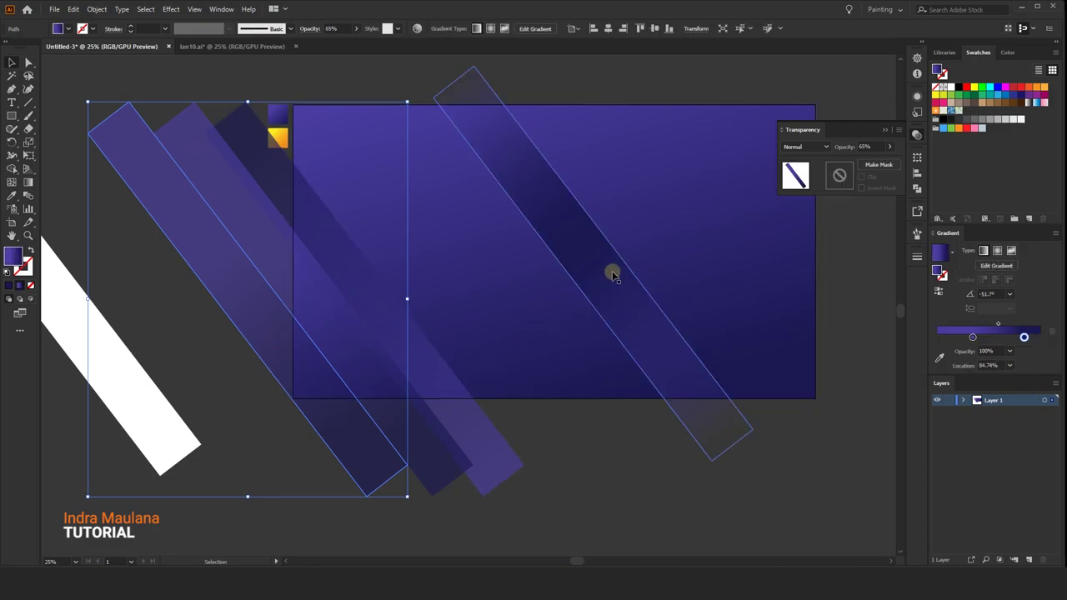
left_click(632, 348)
scroll(618, 327, "right", 1)
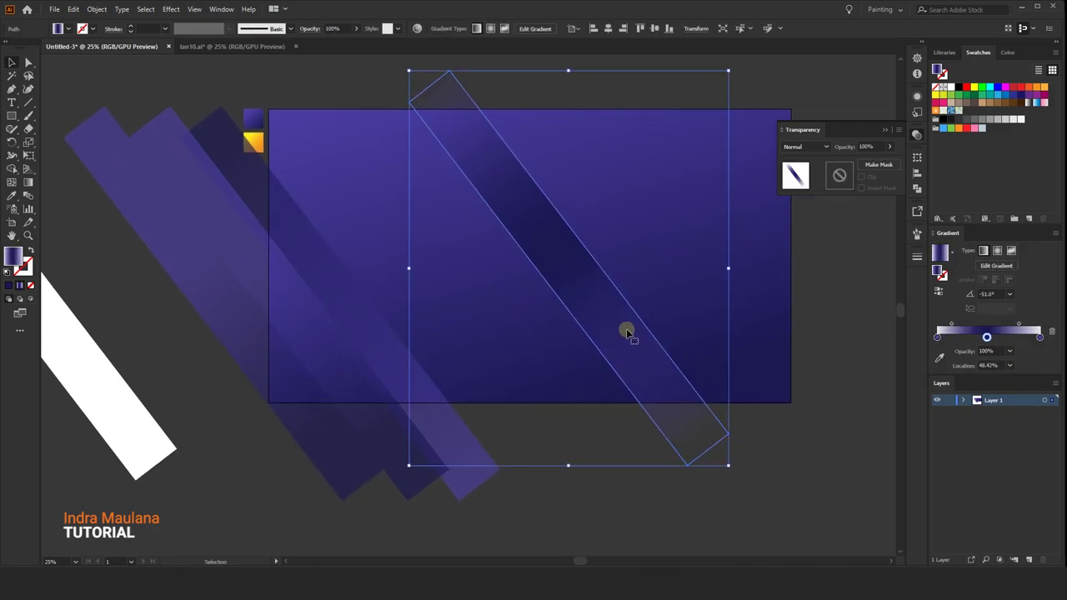
left_click_drag(642, 355, 443, 315)
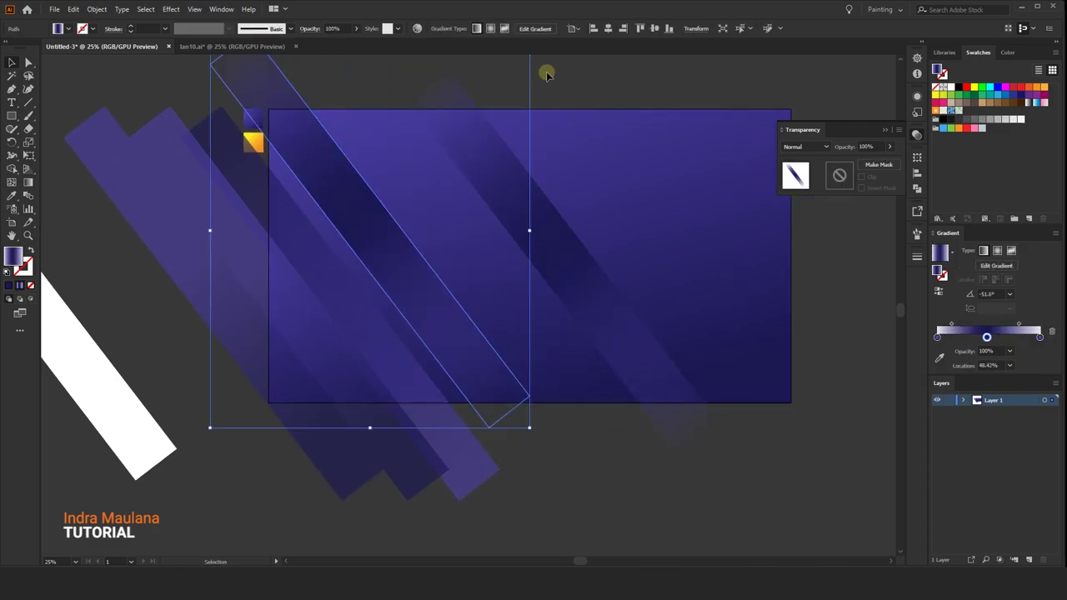
scroll(537, 92, "up", 2)
left_click_drag(529, 88, 475, 129)
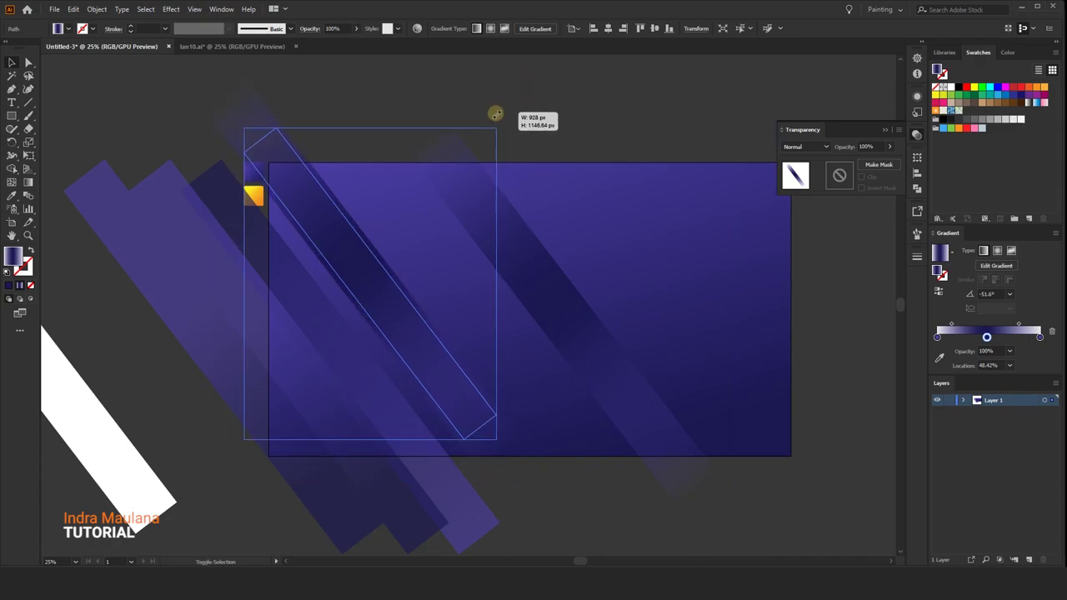
left_click(11, 195)
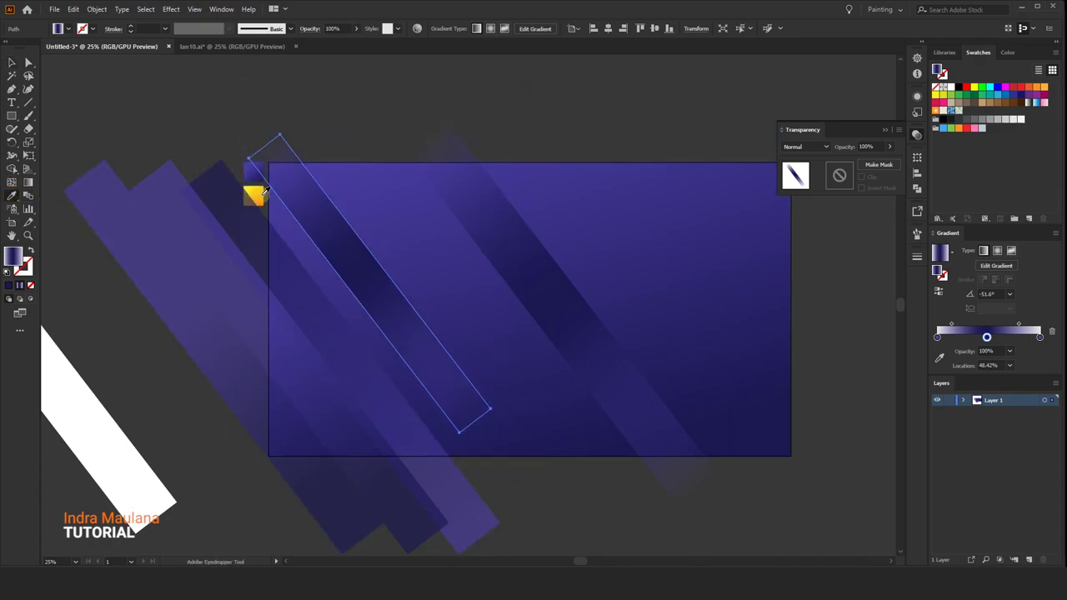
- Sample the square's gradient onto the short stripe and confirm stop colours F18624 and FCEE21
left_click(259, 192)
left_click(10, 65)
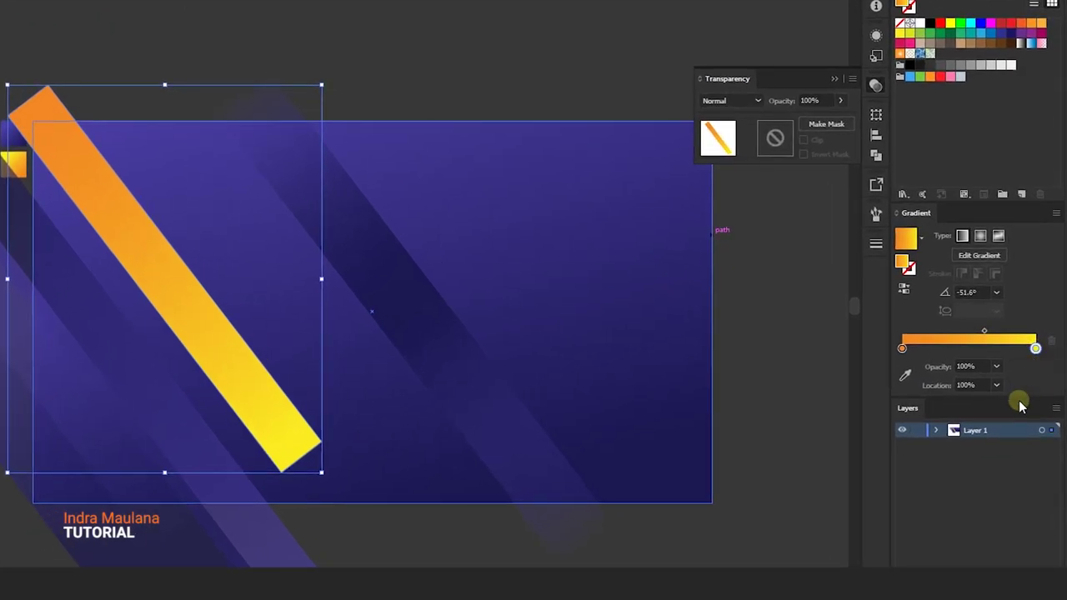
double_click(1036, 349)
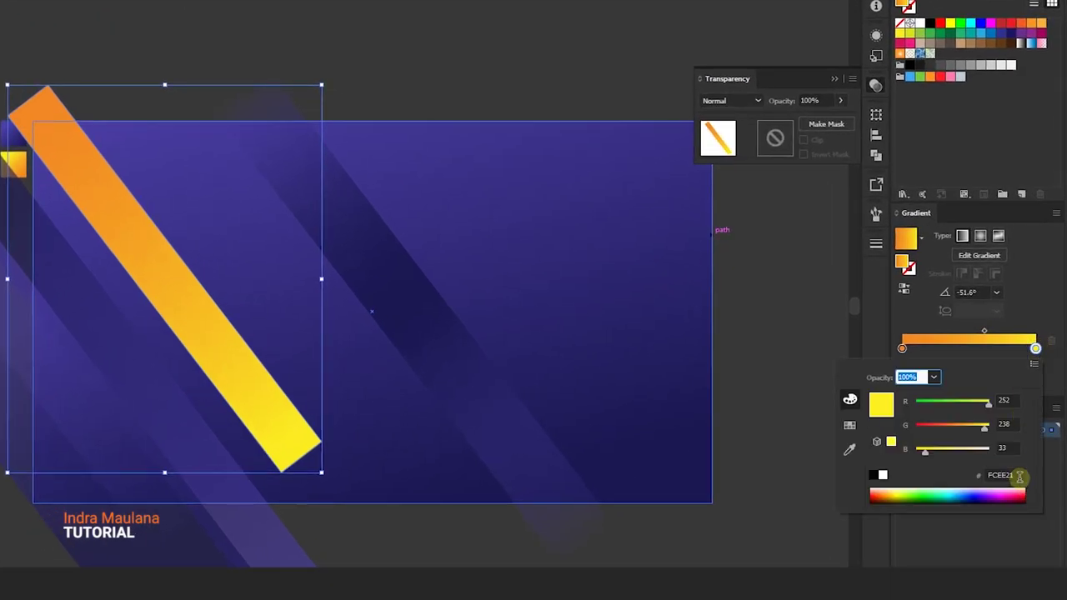
double_click(902, 348)
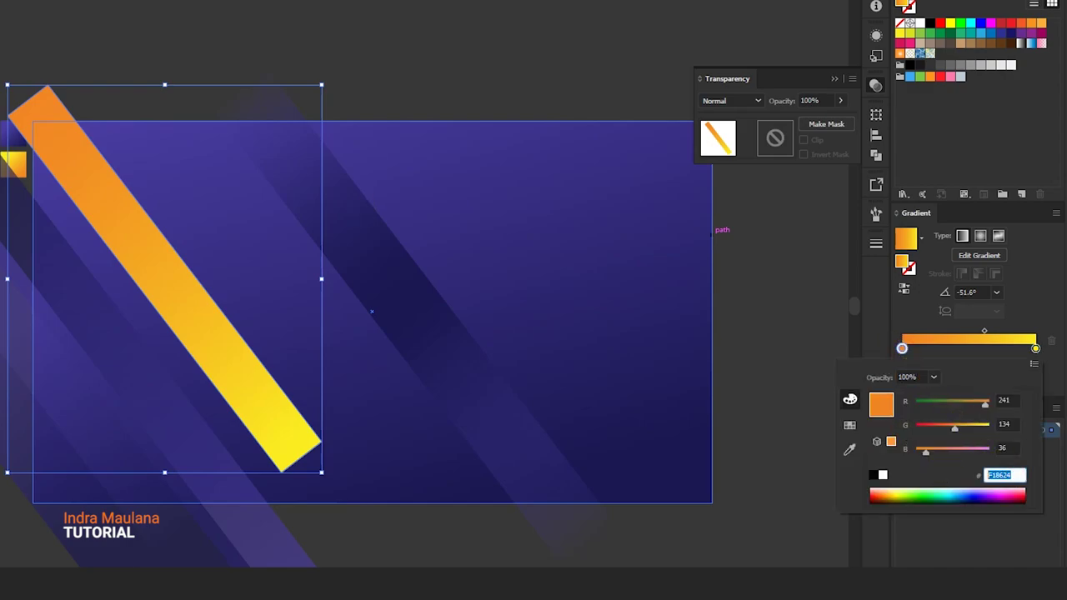
key("Return")
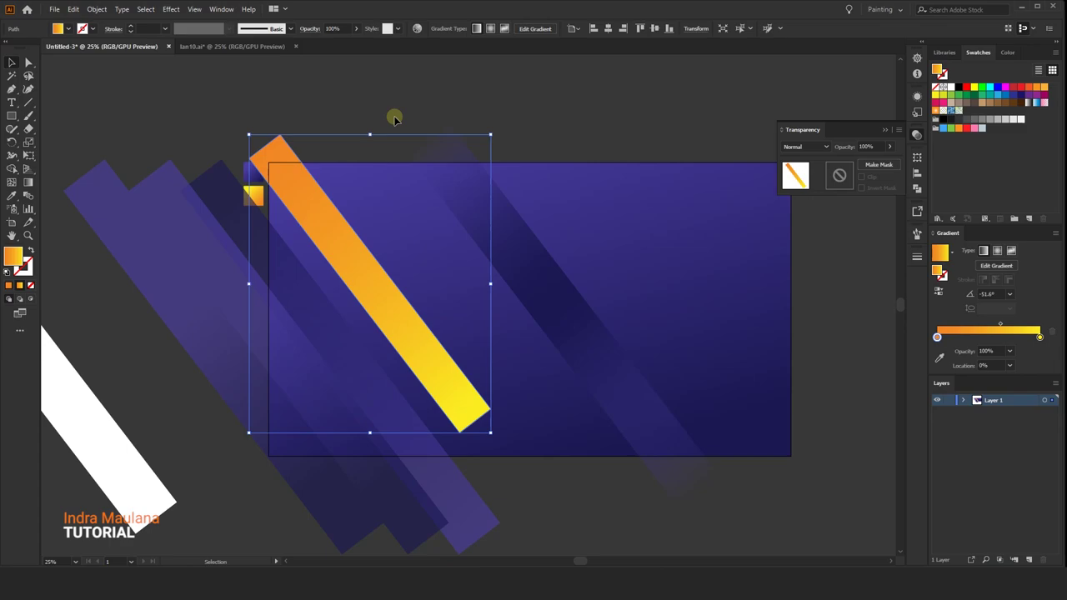
- Shrink the orange bar around its centre and move it up and right
left_click(394, 119)
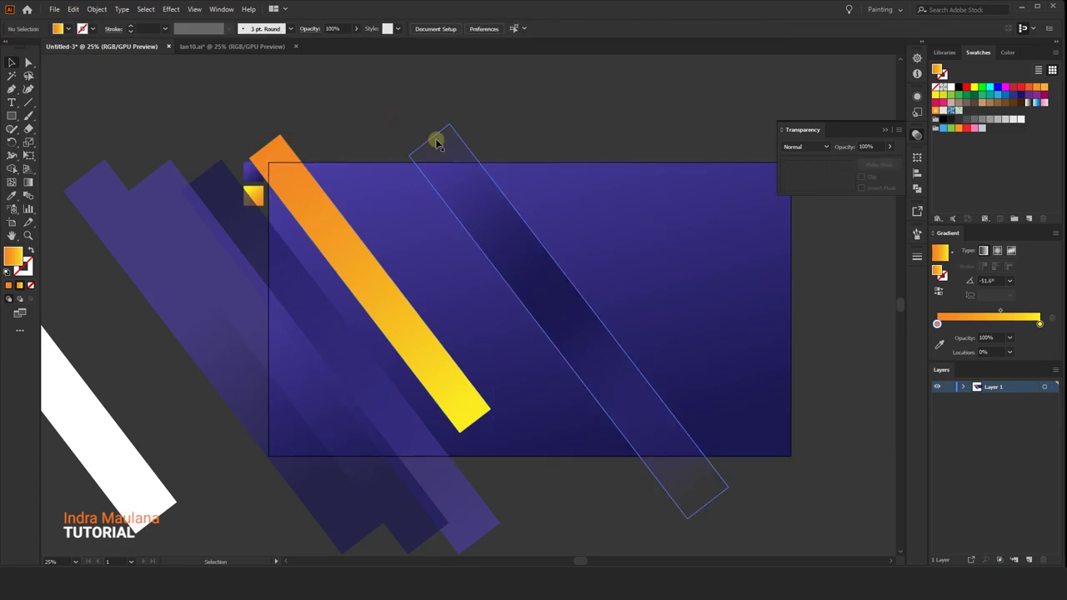
left_click_drag(436, 139, 404, 130)
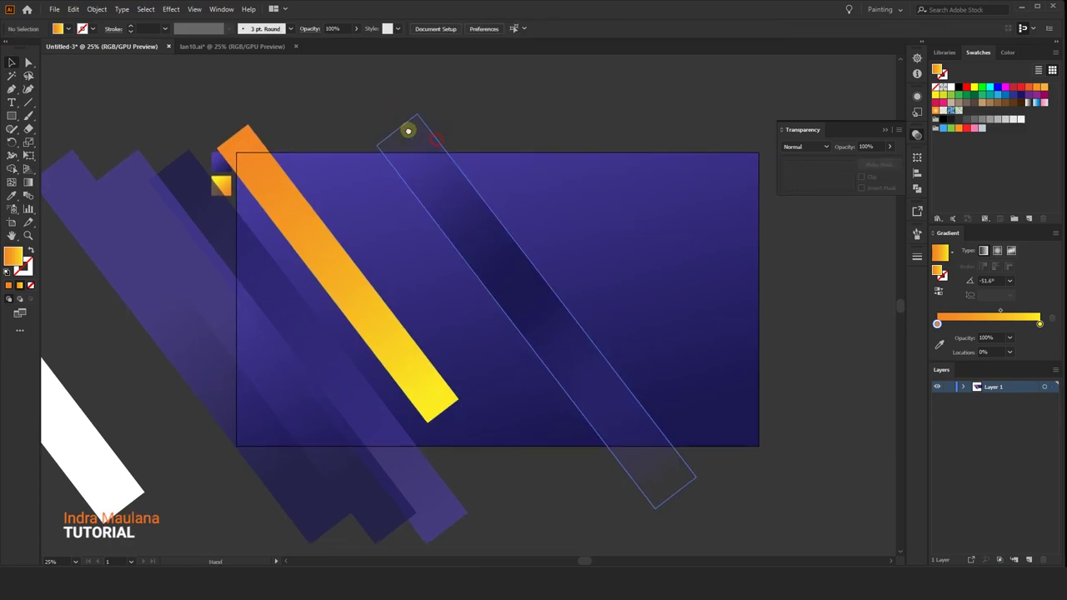
left_click(337, 260)
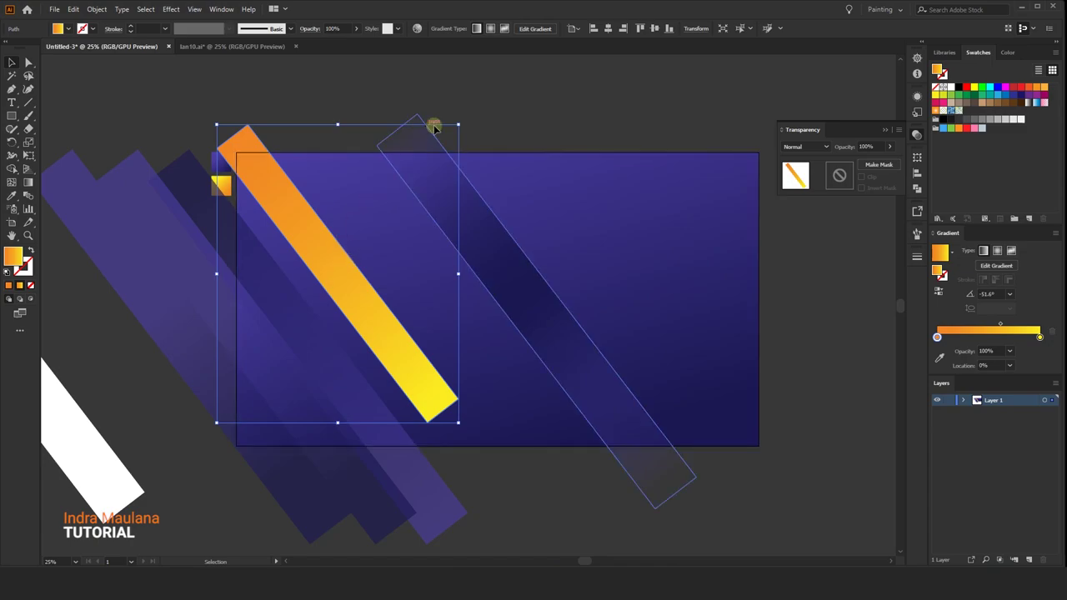
left_click_drag(458, 124, 435, 153)
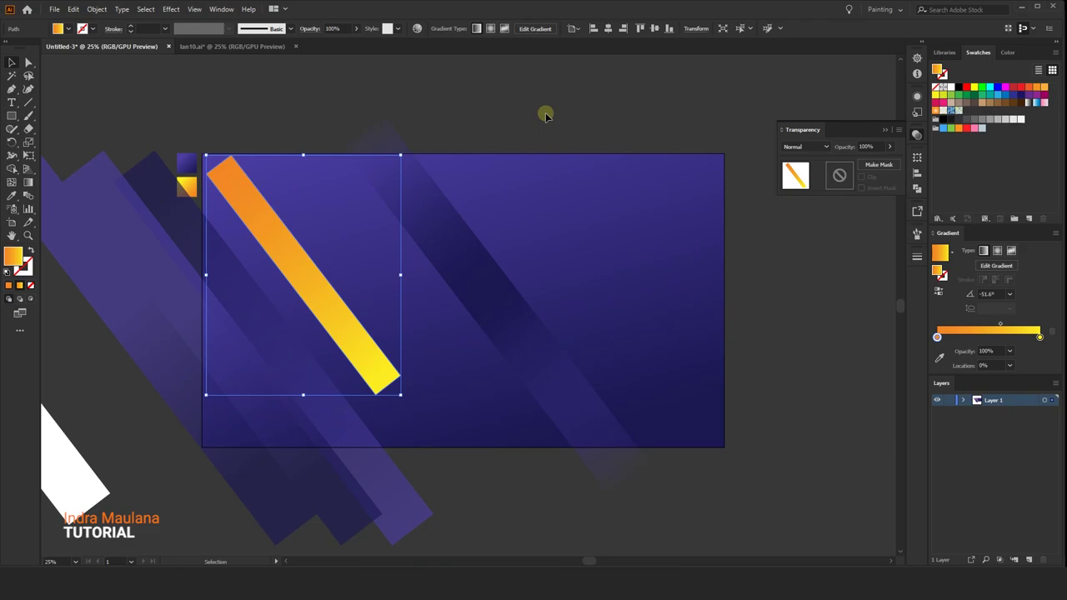
left_click_drag(303, 298, 375, 158)
left_click(507, 108)
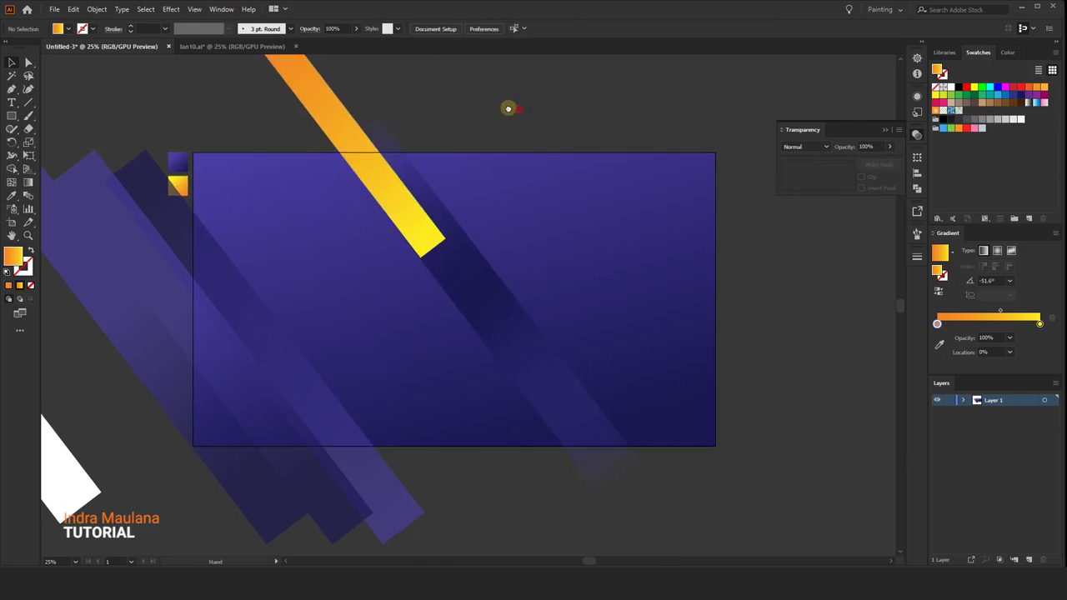
- Cut off the orange bar's lower end straight with the Eraser tool
left_click_drag(502, 107, 537, 219)
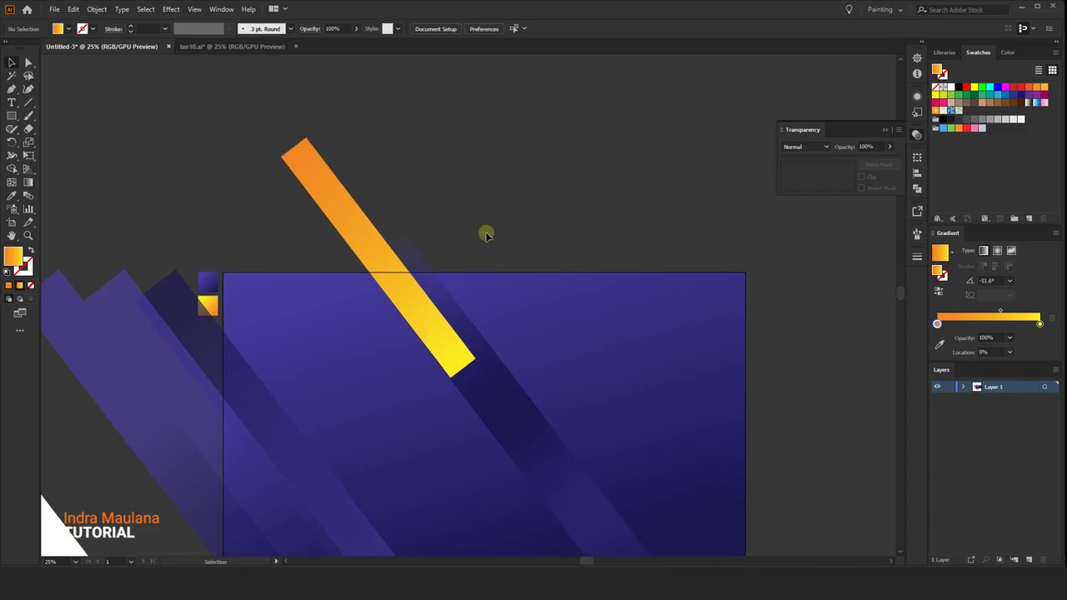
scroll(486, 235, "up", 1)
left_click(373, 265)
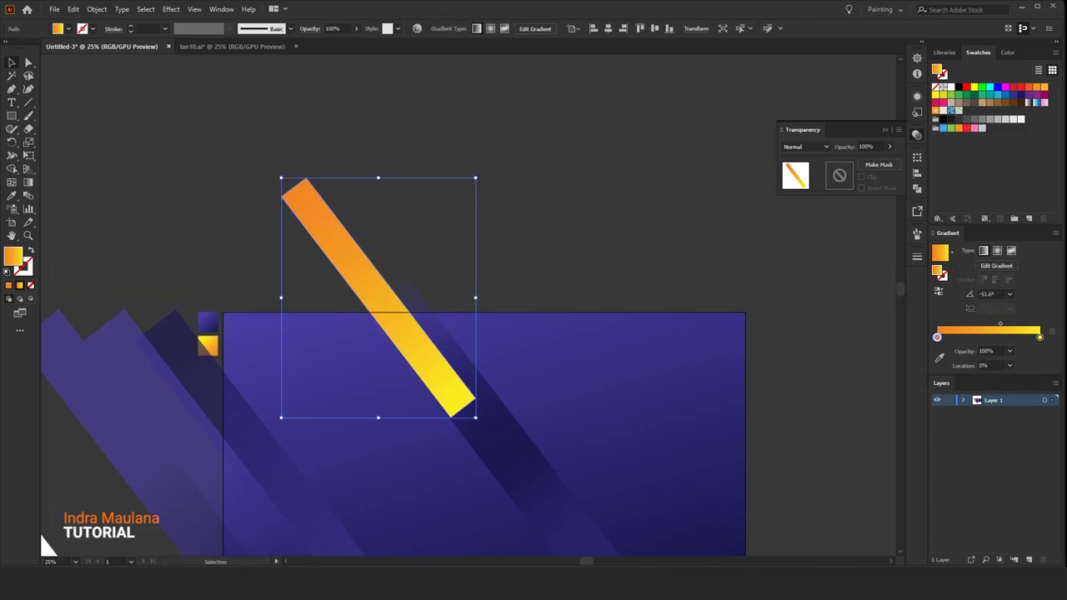
scroll(538, 253, "down", 2)
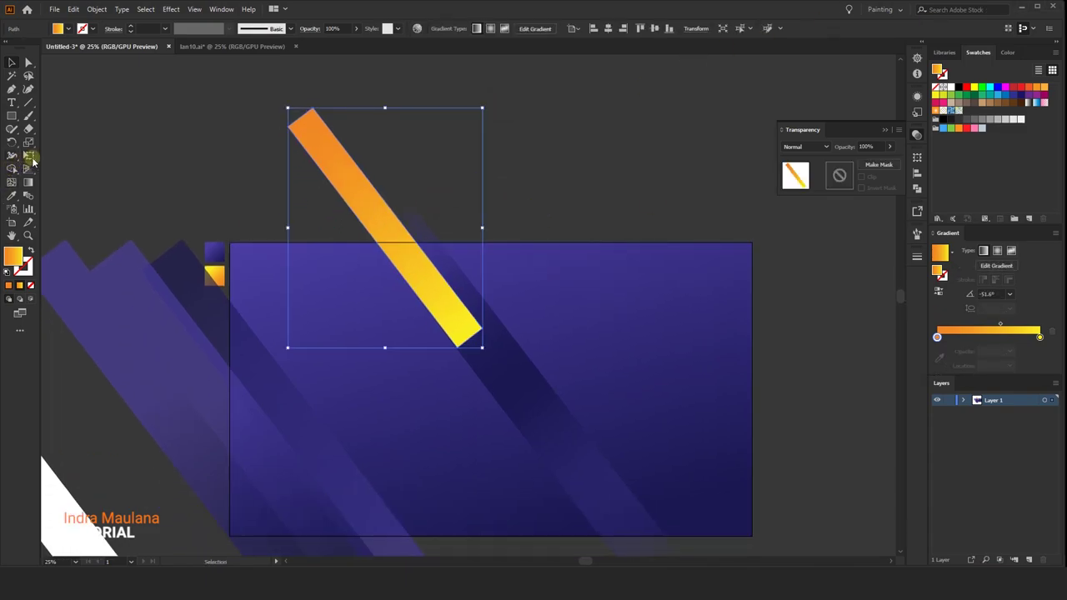
left_click(30, 131)
left_click_drag(516, 368, 367, 326)
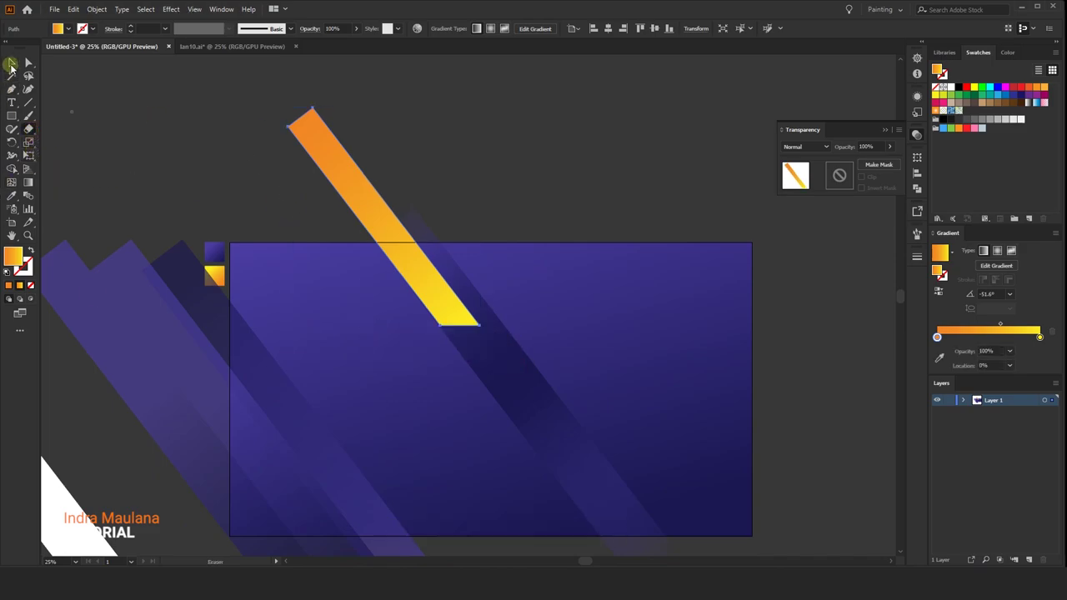
left_click(11, 65)
left_click(528, 195)
left_click_drag(528, 195, 504, 190)
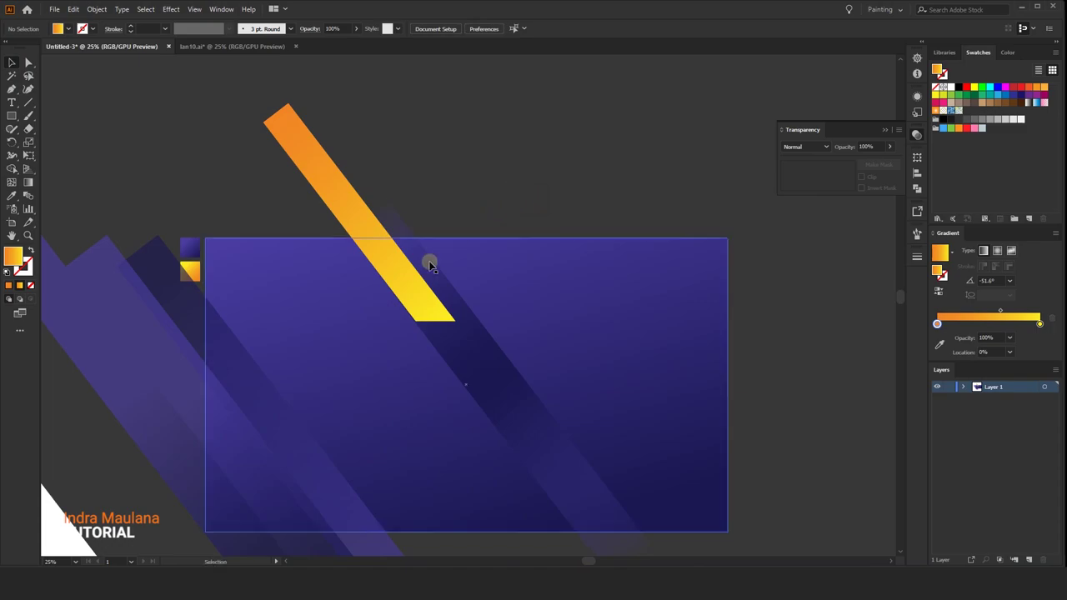
left_click_drag(344, 320, 305, 300)
left_click(353, 250)
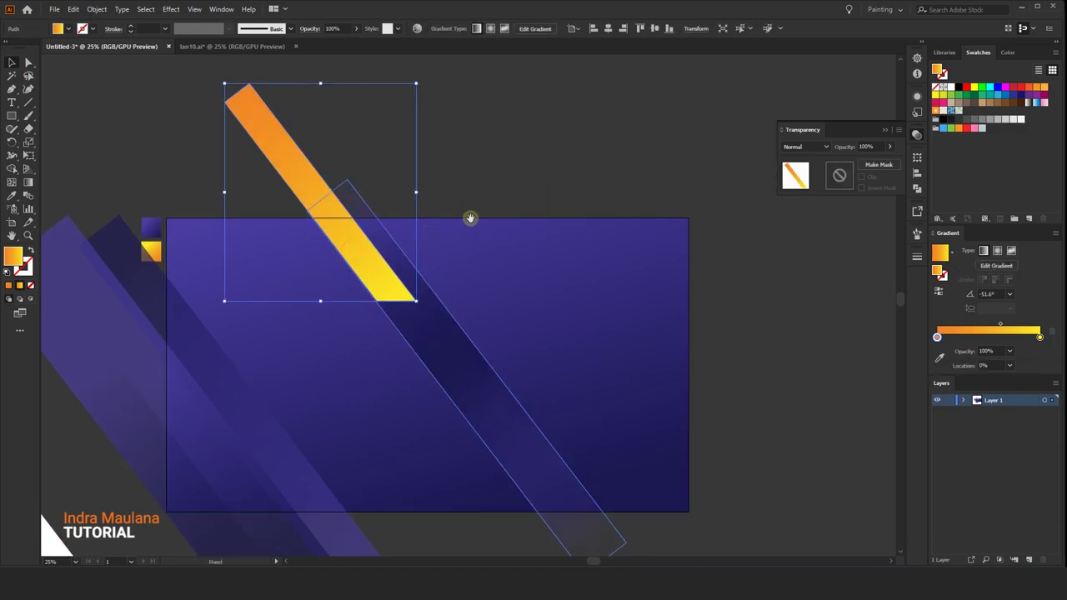
left_click_drag(471, 219, 453, 214)
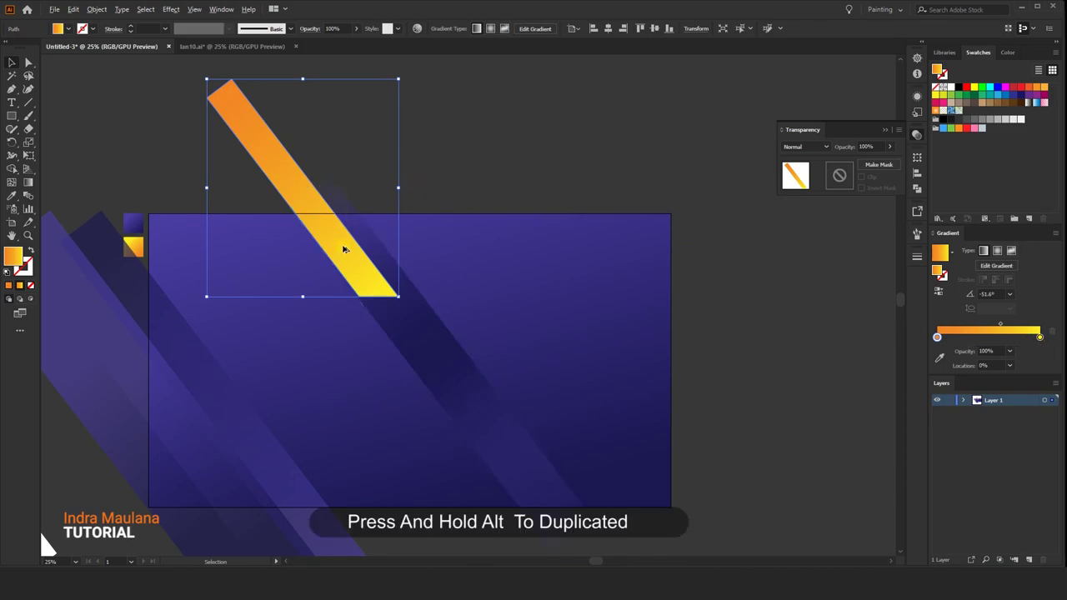
- Duplicate the orange bar, shrink the copy, and place it parallel just right of the original
mouse_move(345, 248)
left_mouse_down()
mouse_move(365, 238)
mouse_move(412, 298)
mouse_move(407, 290)
left_mouse_up()
left_click_drag(461, 122, 424, 162)
left_click_drag(398, 327, 417, 308)
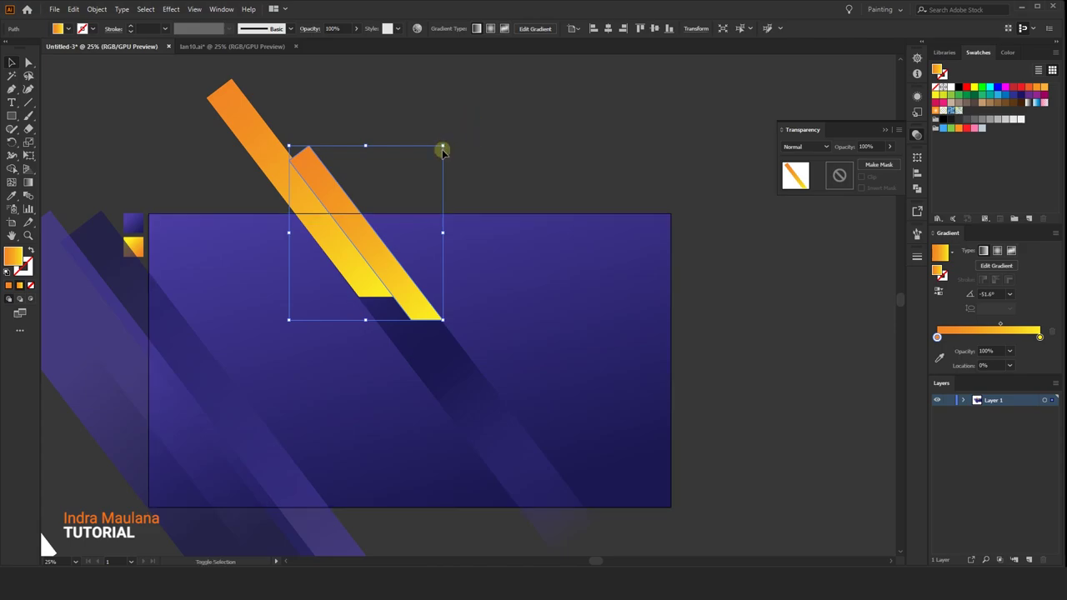
left_click_drag(441, 148, 435, 168)
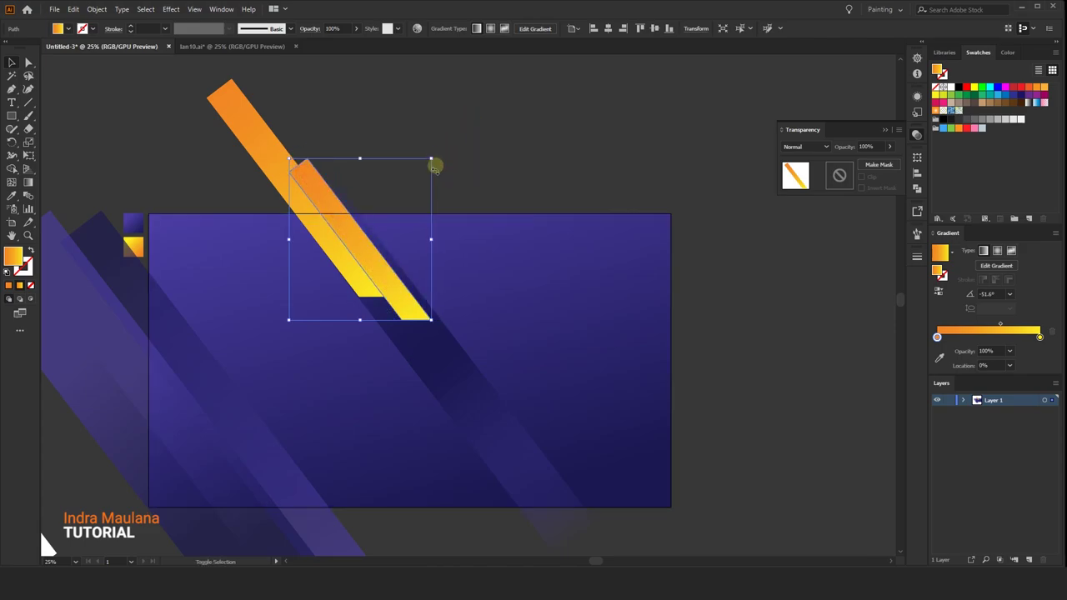
mouse_move(403, 303)
left_mouse_down()
mouse_move(412, 301)
mouse_move(402, 308)
left_mouse_up()
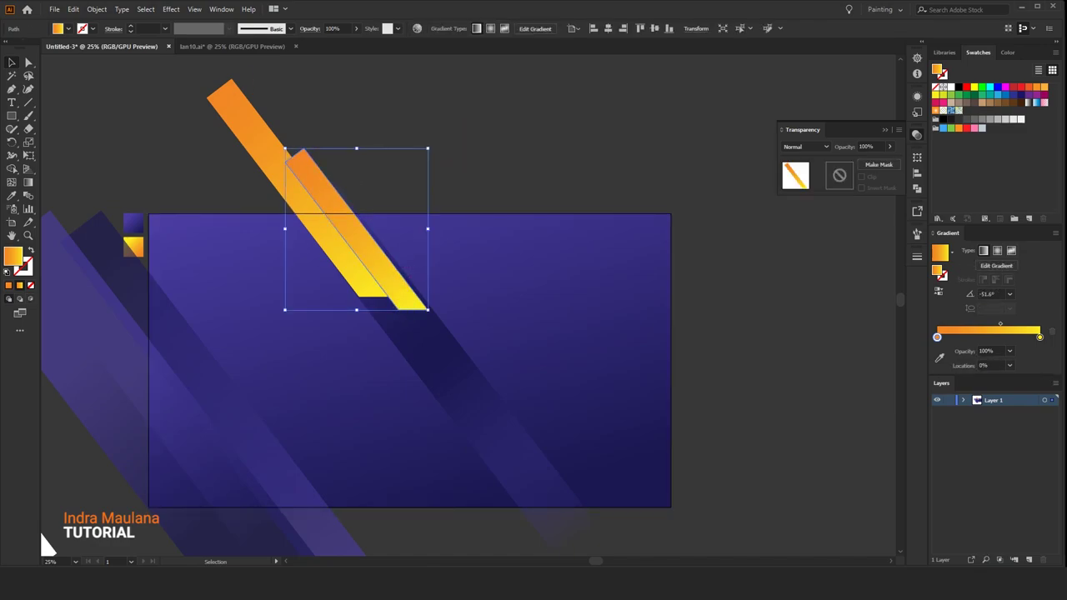
- Copy the shorter orange bar, paste it behind, and fill the pasted copy with white
left_click(73, 9)
left_click(90, 63)
left_click(73, 8)
left_click(119, 100)
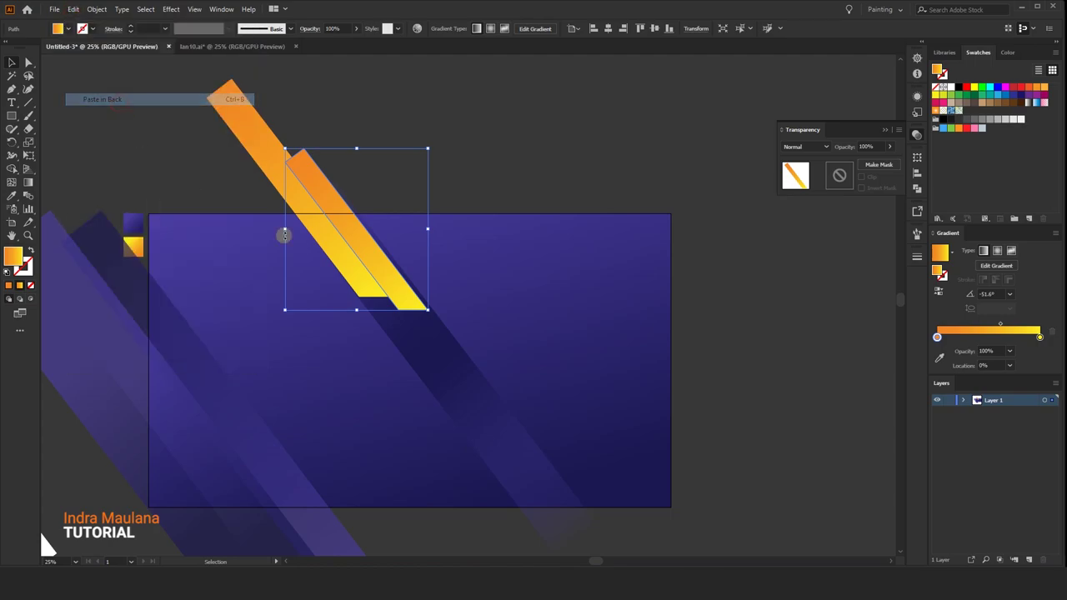
key("shift+Right")
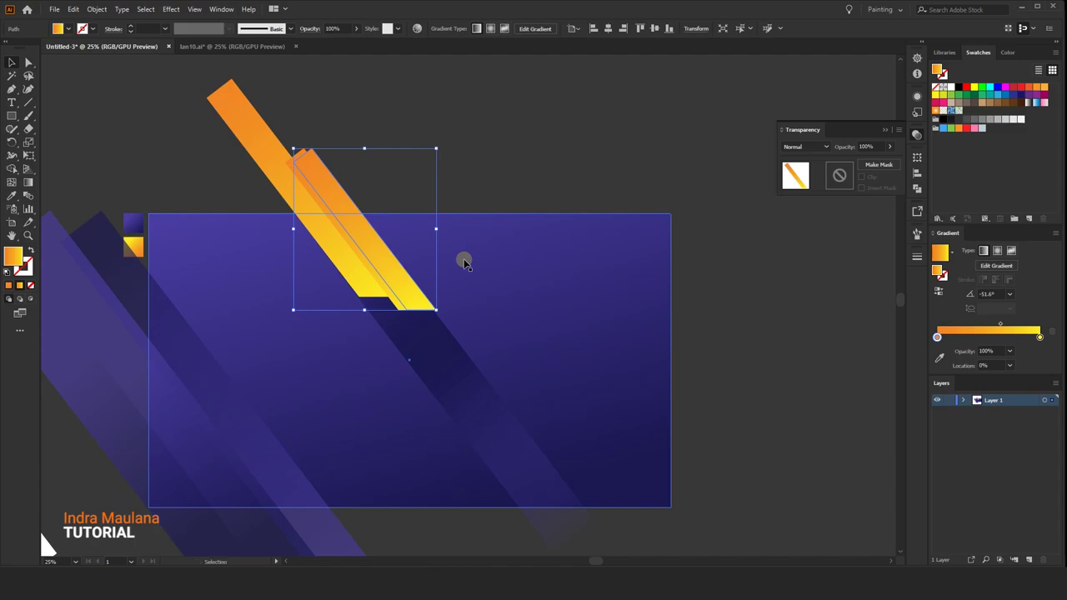
left_click(950, 87)
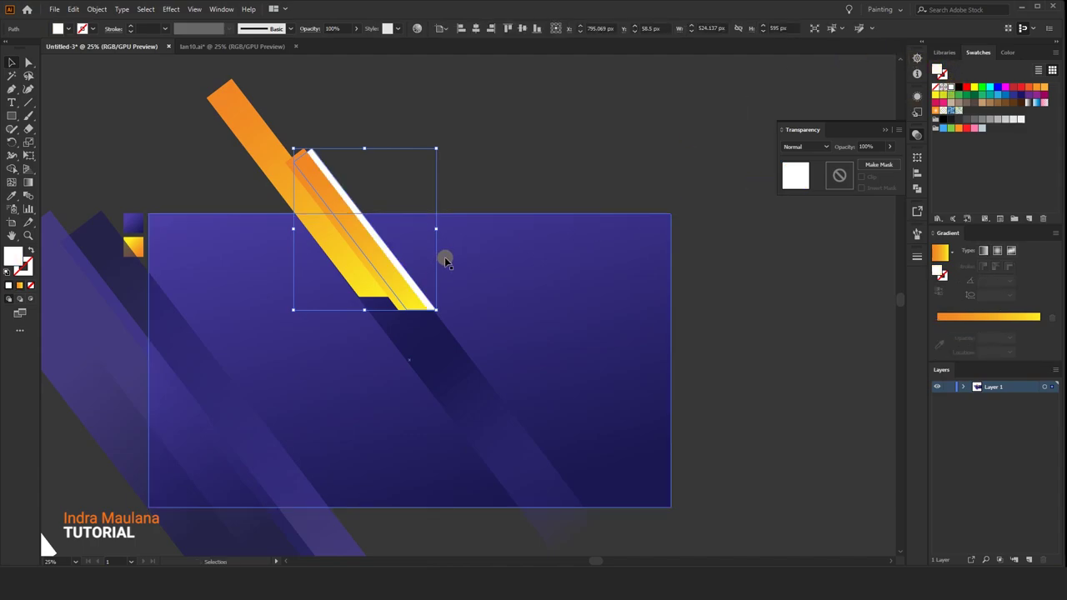
- Nudge the white copy until it peeks out as a thin right edge, then add the gradient stripe to the selection
key("shift+Down")
key("shift+Down")
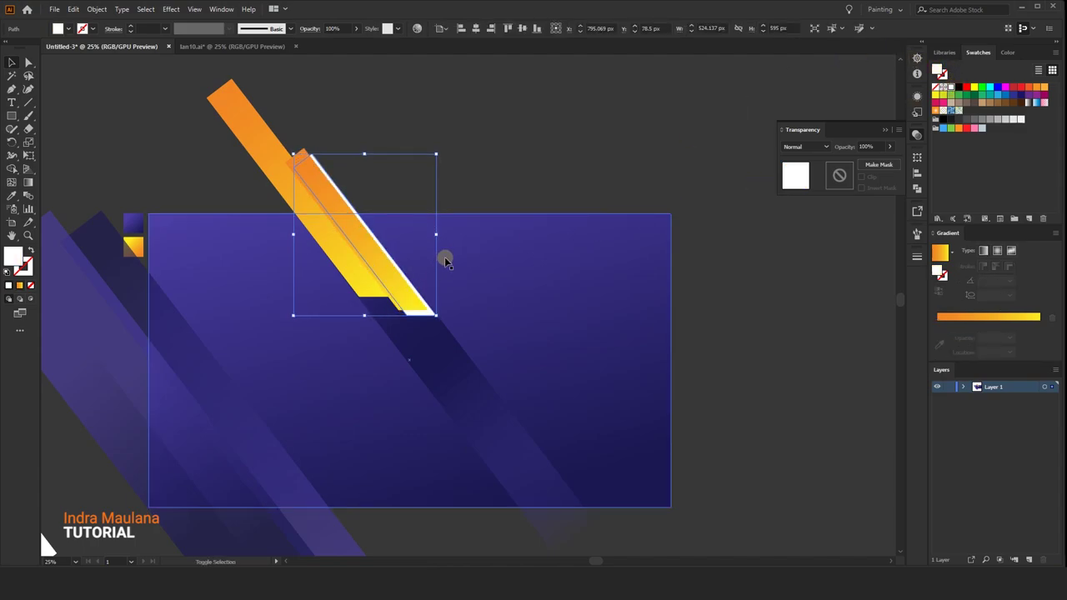
key("shift+Right")
key("shift+Right")
key("shift+Down")
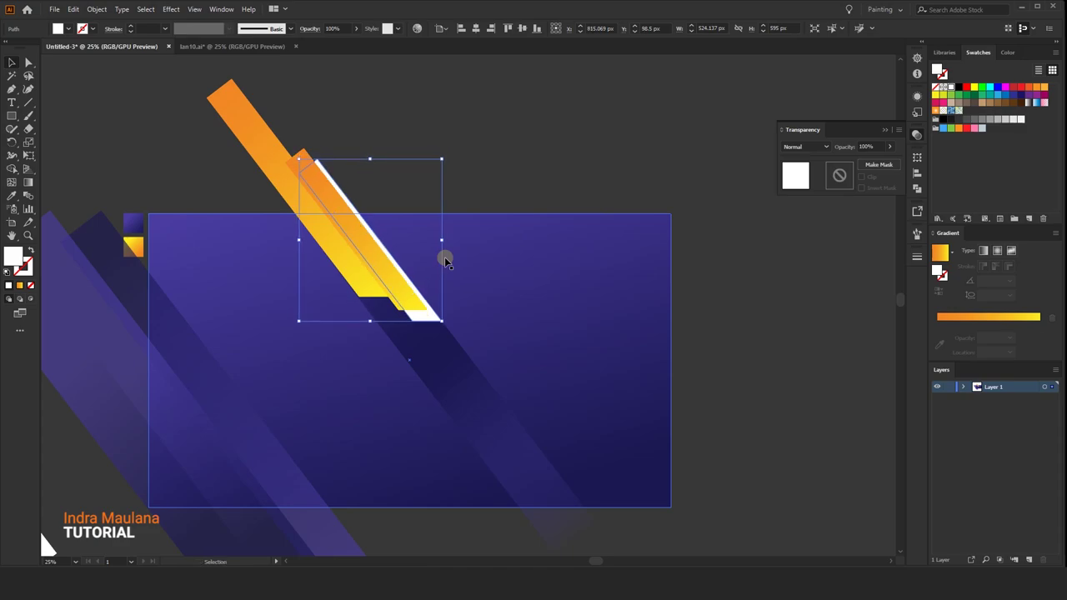
key("shift+Up")
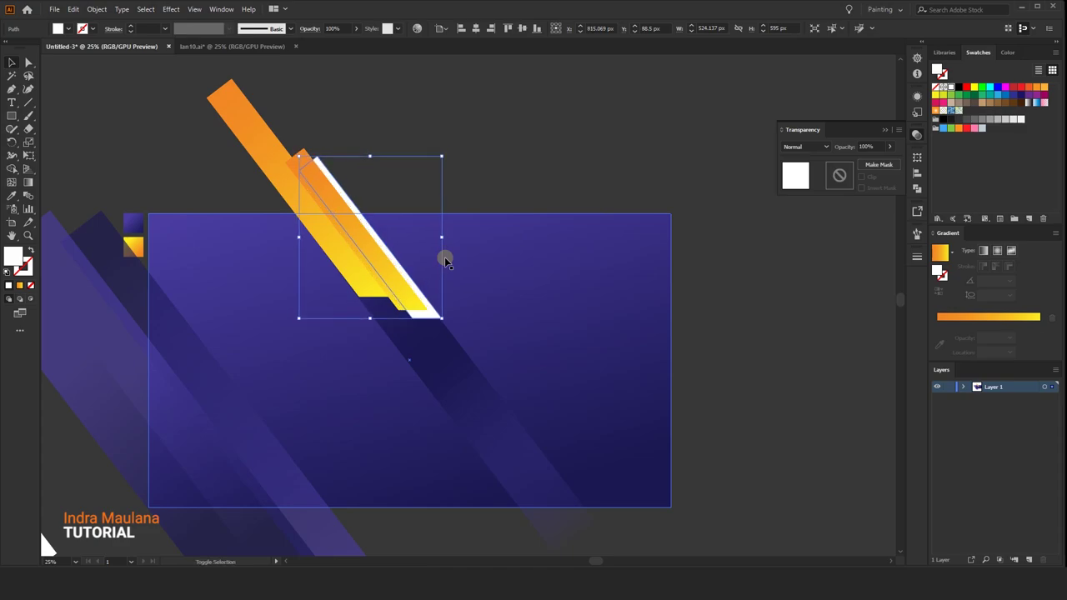
key("shift+Up")
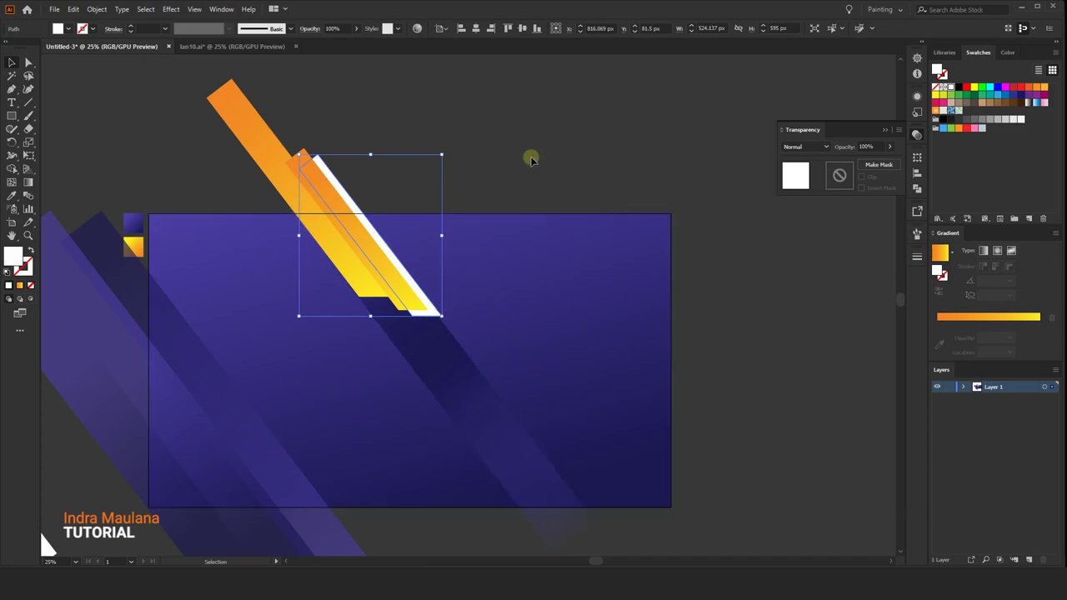
scroll(532, 150, "down", 1)
key("Down")
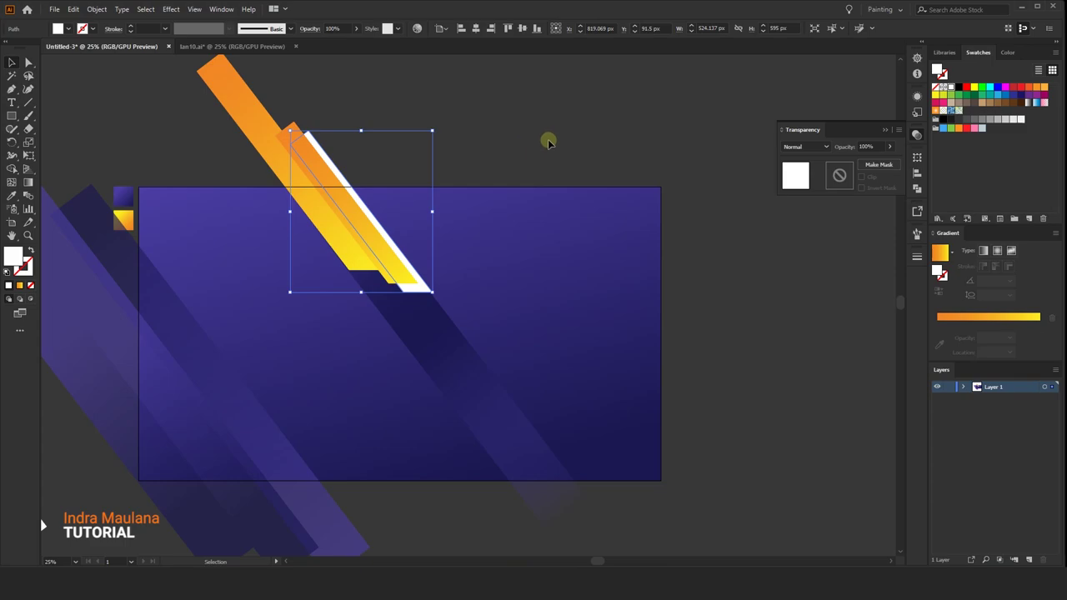
scroll(533, 167, "right", 1)
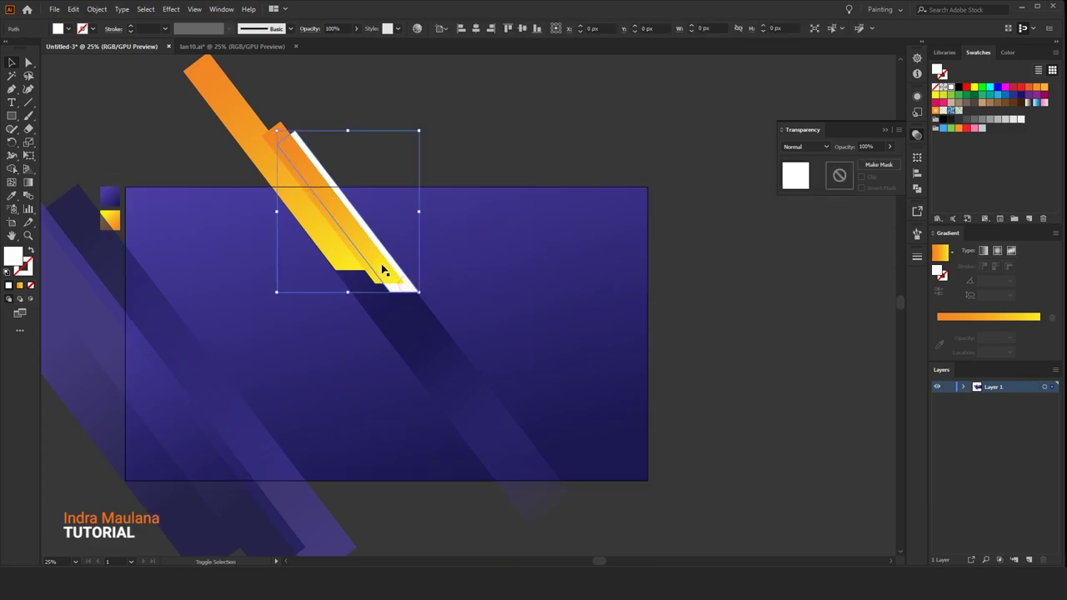
left_click(383, 269, "shift")
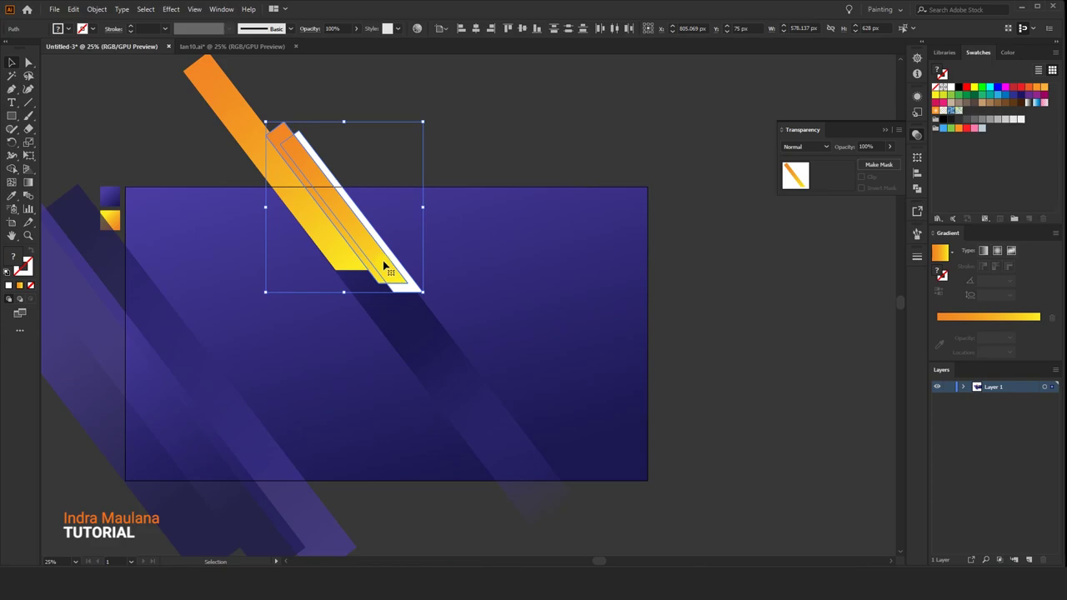
- Set the orange stripe's right gradient stop to 0% opacity so its lower end fades out
left_click(416, 135)
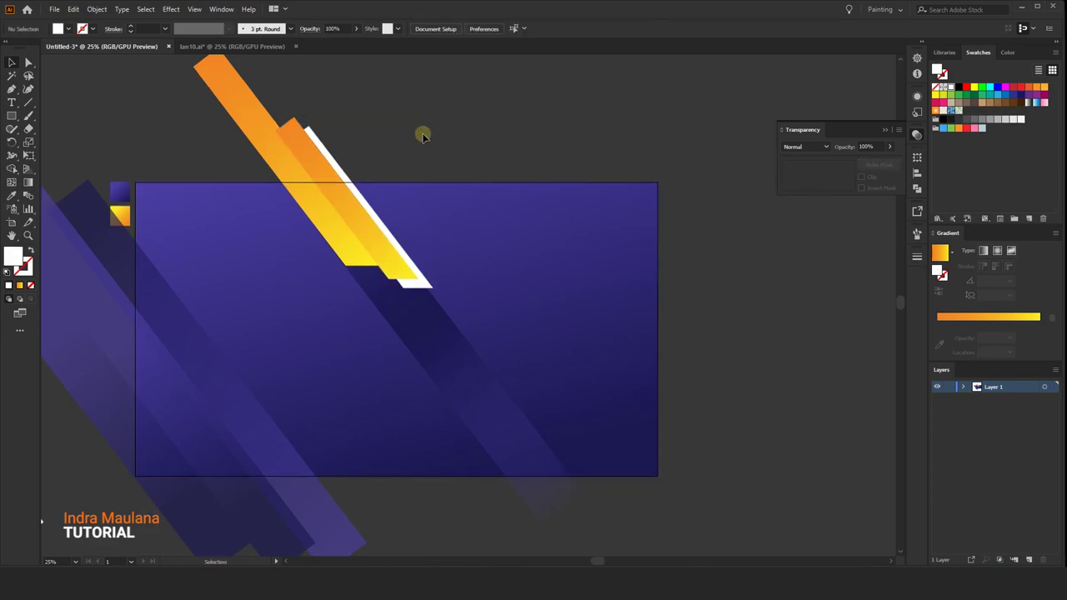
left_click(305, 202)
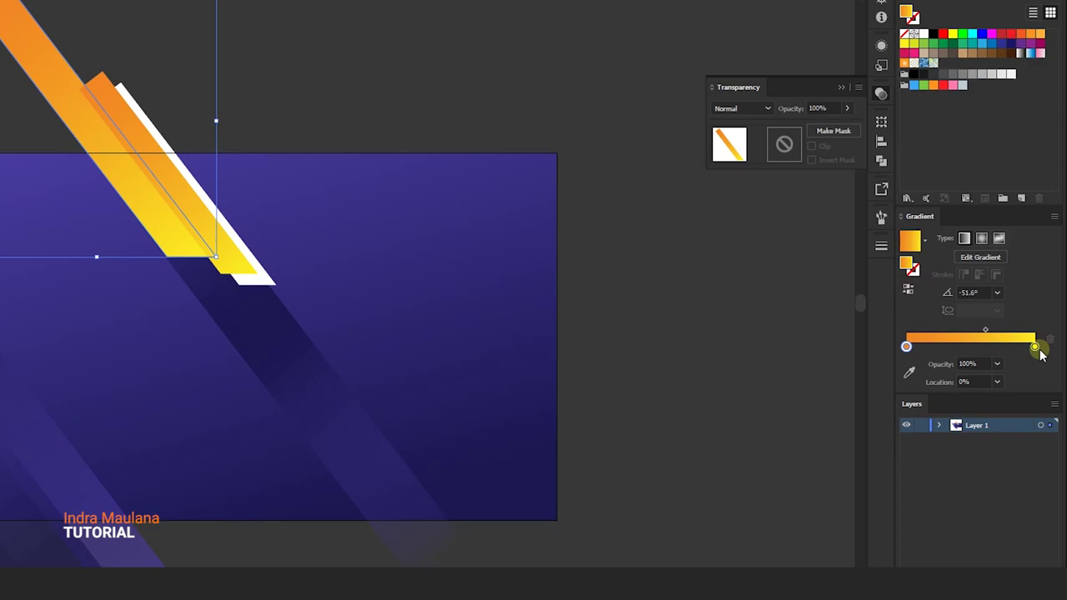
left_click(1034, 346)
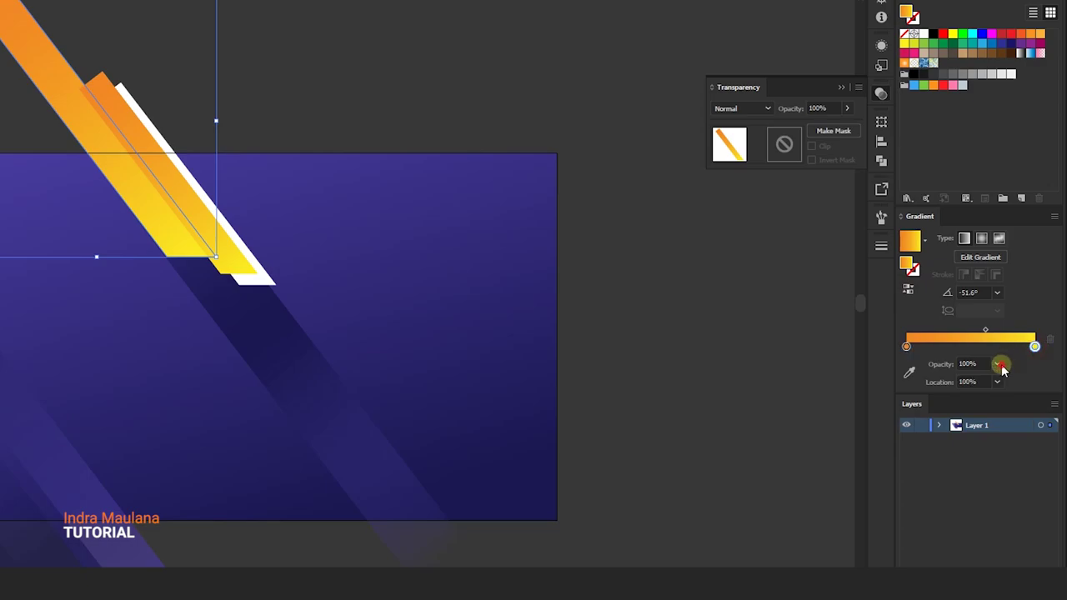
left_click(999, 365)
left_click(1009, 378)
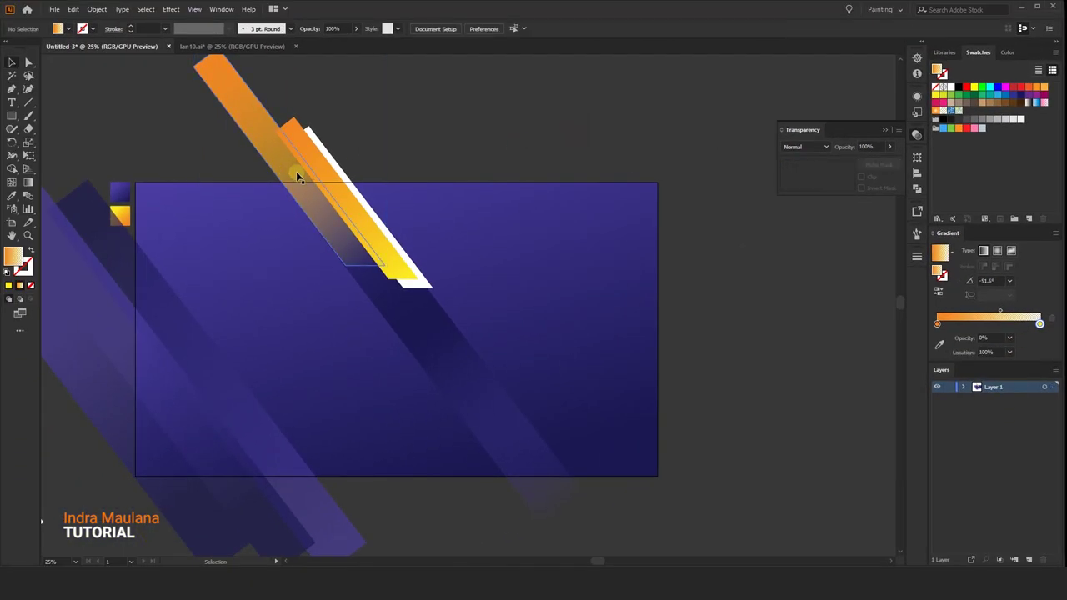
left_click(29, 183)
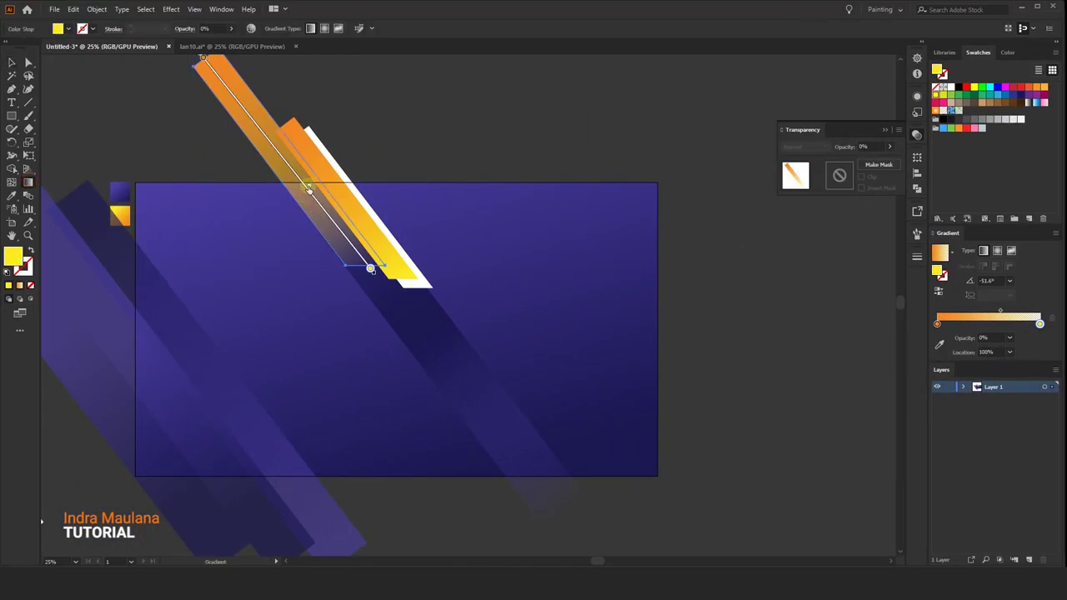
left_click(10, 62)
left_click(574, 132)
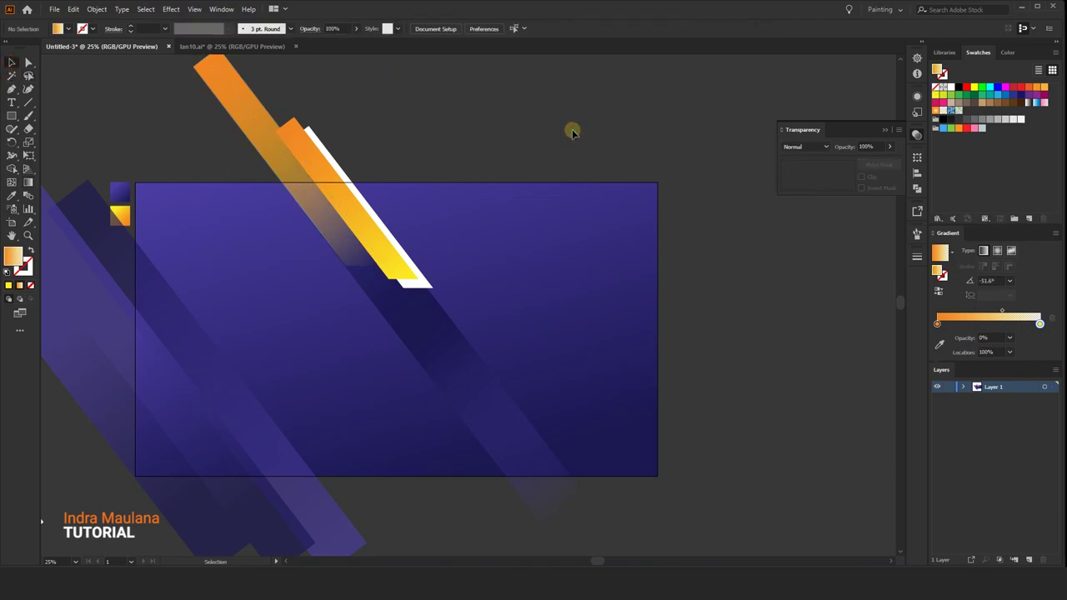
- Duplicate the fading orange stripe down toward the artboard's lower left
left_click(312, 155)
mouse_move(312, 154)
left_mouse_down()
mouse_move(108, 337)
mouse_move(132, 347)
mouse_move(121, 337)
left_mouse_up()
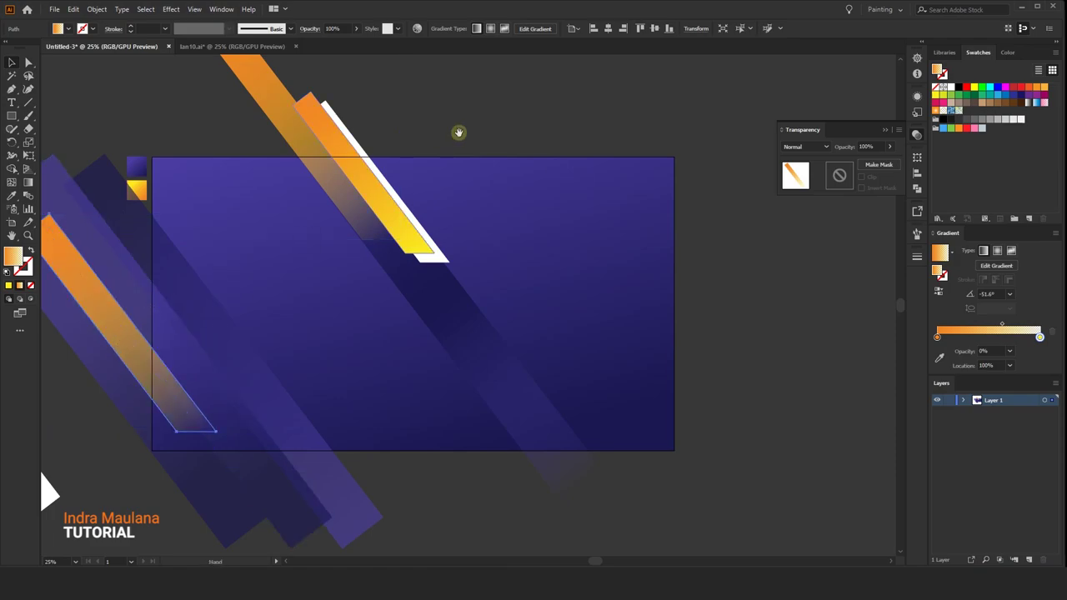
left_click(497, 95)
scroll(516, 123, "right", 1)
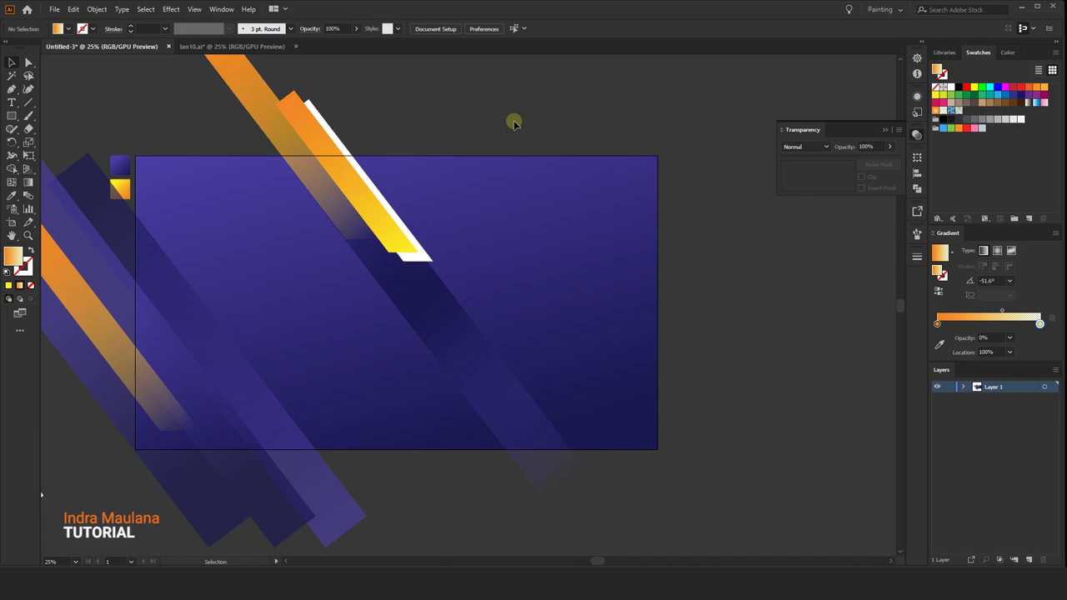
- Duplicate the fading orange stripe and move the copy down-right across the artboard's lower edge
left_click_drag(511, 135, 522, 137)
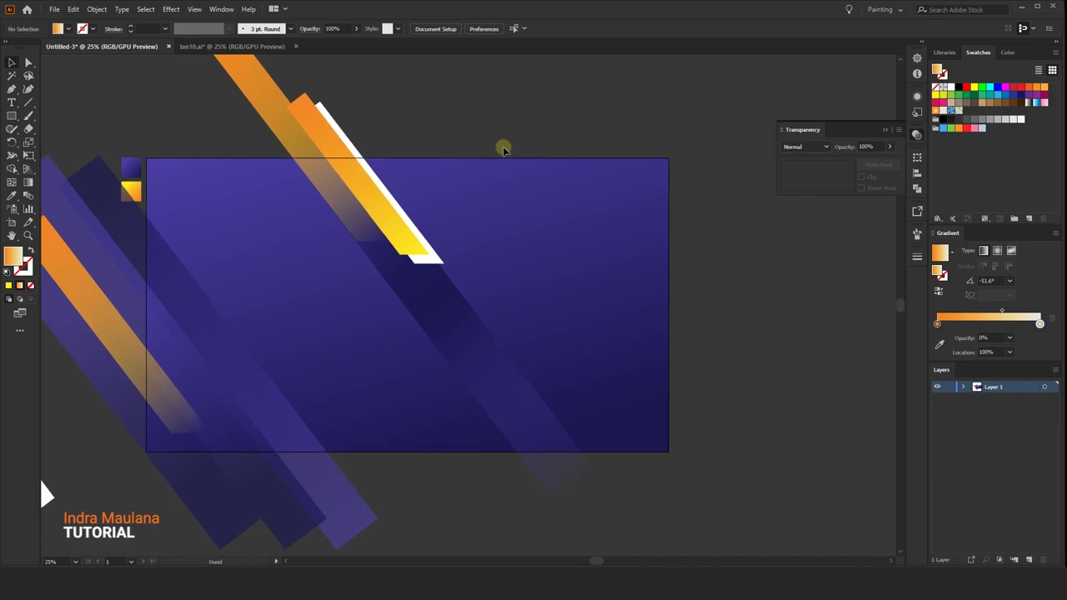
left_click_drag(273, 117, 317, 257)
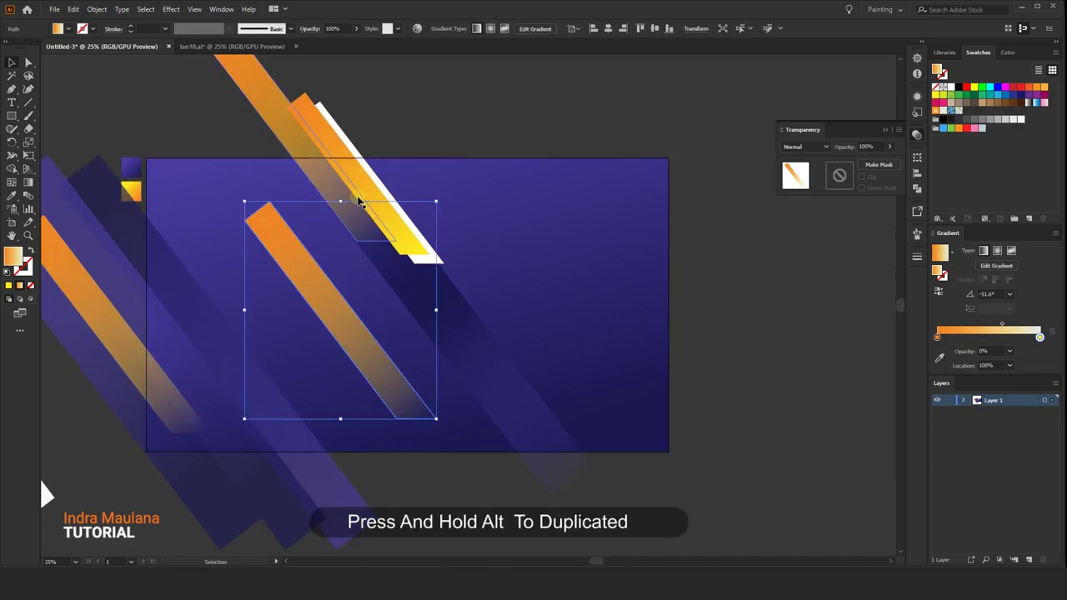
left_click_drag(440, 200, 266, 433)
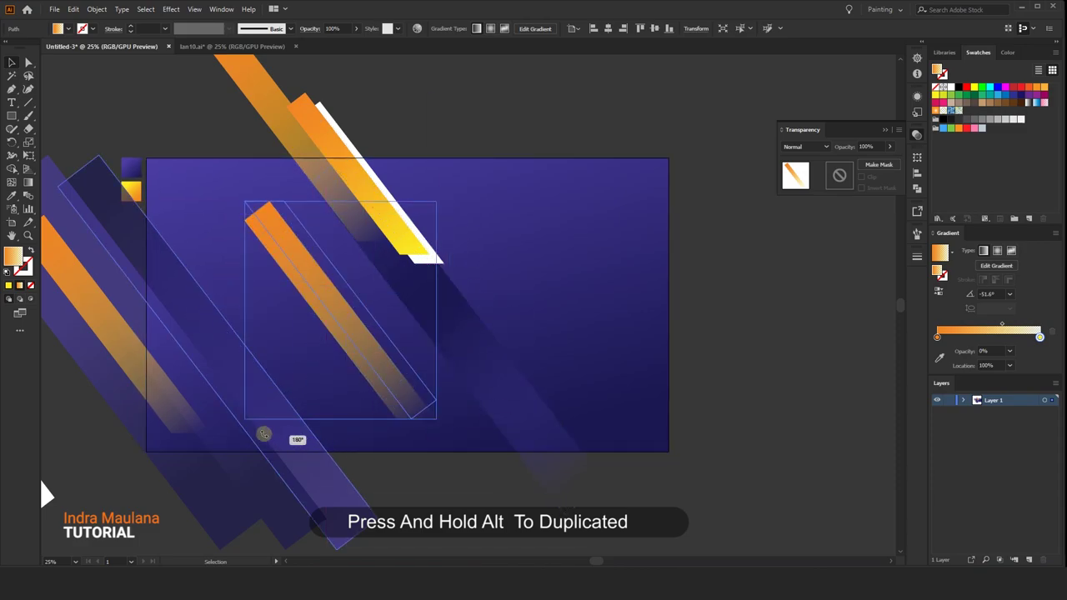
left_click_drag(368, 342, 454, 477)
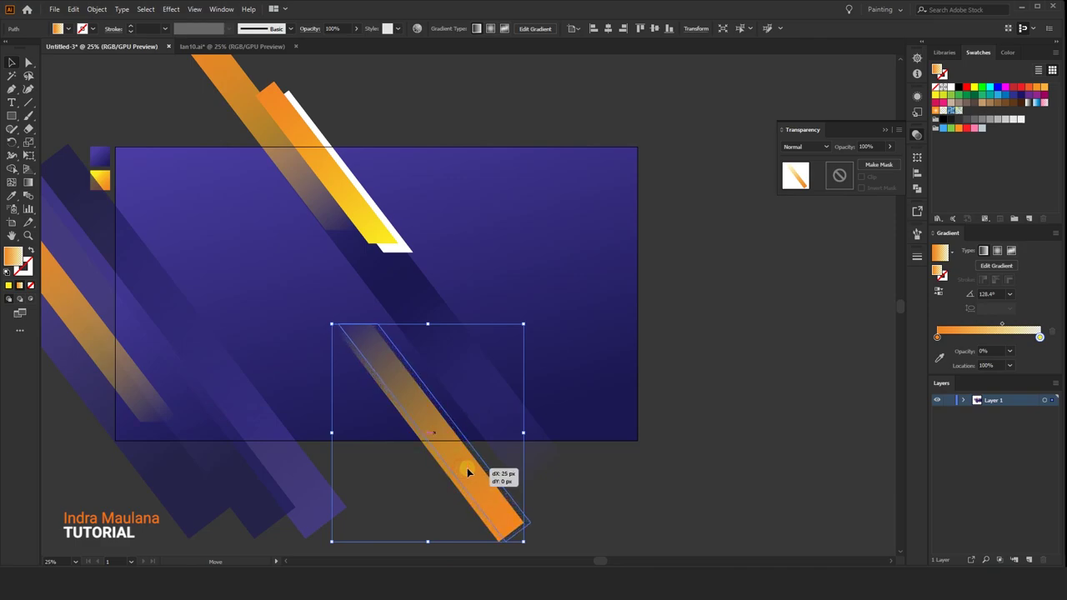
left_click_drag(455, 478, 469, 472)
left_click(414, 489)
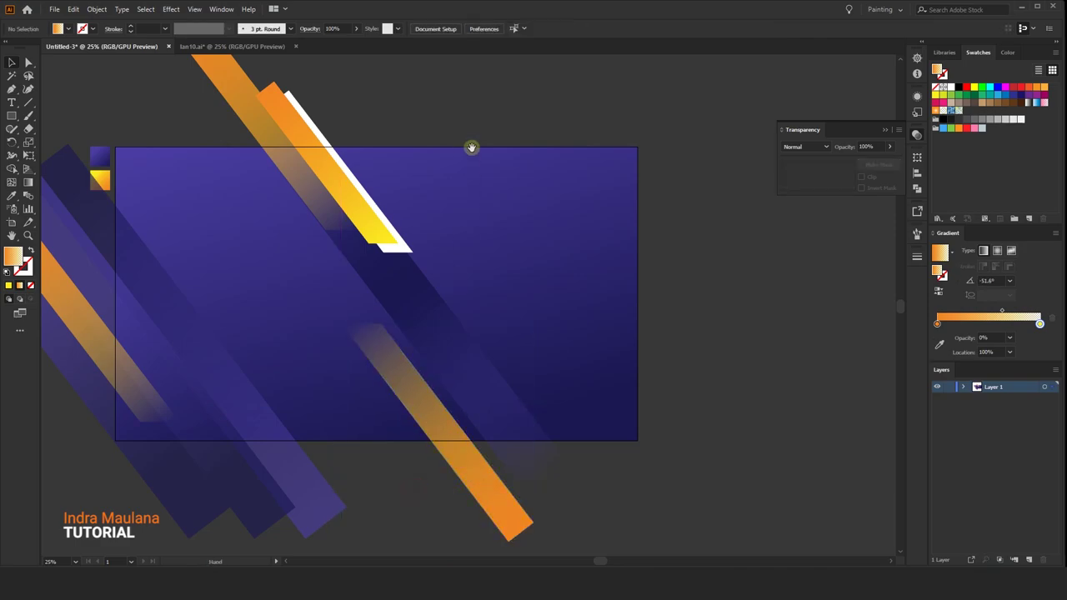
scroll(498, 125, "up", 2)
- Duplicate the upper orange-yellow stripe off to the left, enlarge it, and reposition it
left_click(366, 207)
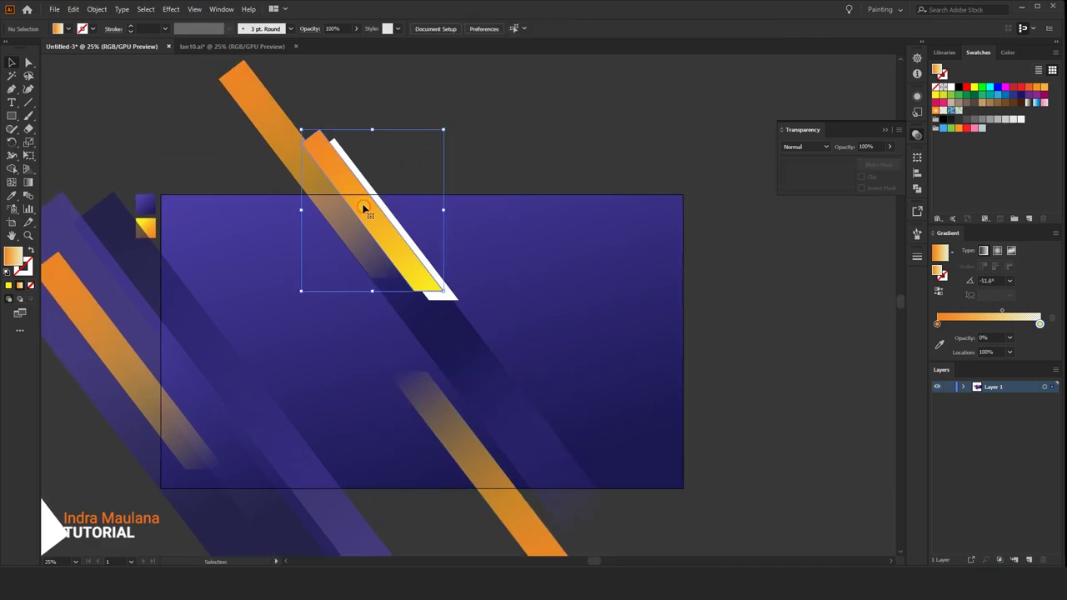
mouse_move(364, 209)
left_mouse_down()
mouse_move(443, 241)
mouse_move(286, 226)
mouse_move(71, 81)
mouse_move(182, 73)
left_mouse_up()
scroll(324, 219, "up", 2)
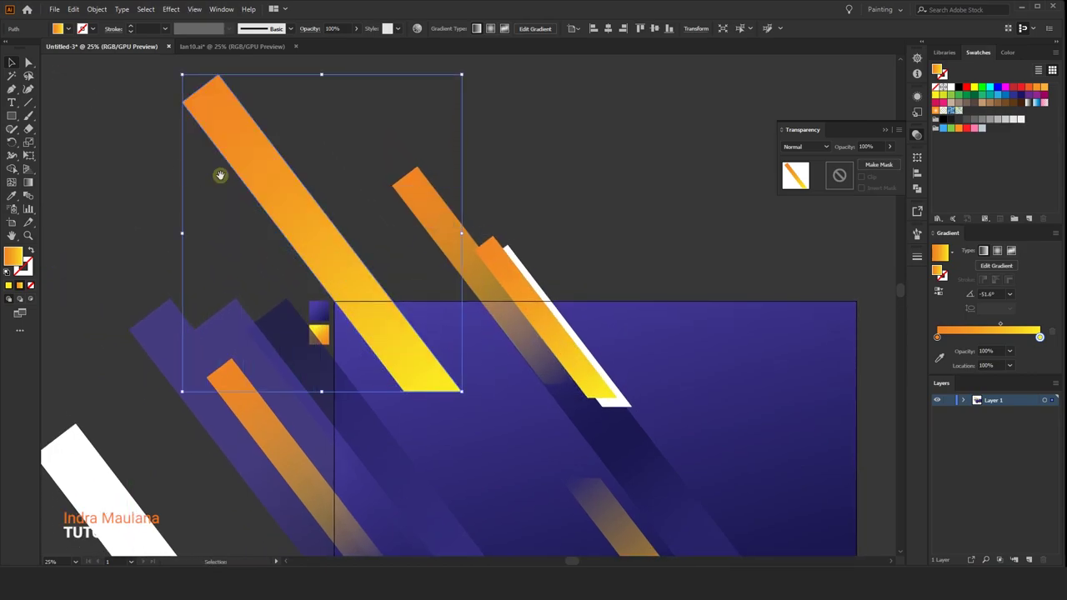
scroll(219, 175, "up", 1)
left_click_drag(360, 267, 306, 245)
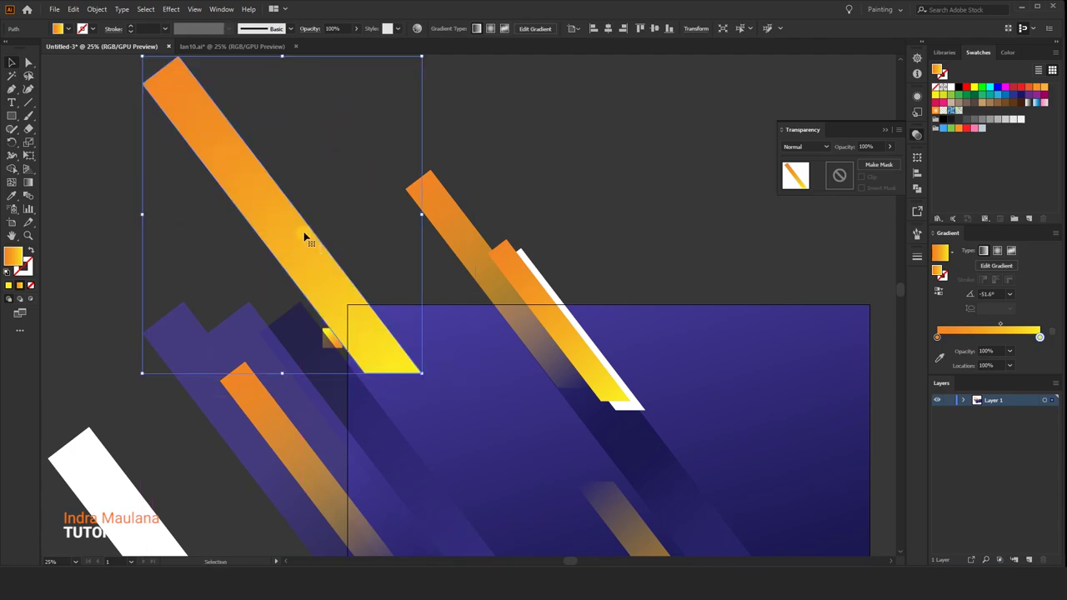
left_click_drag(281, 241, 275, 240)
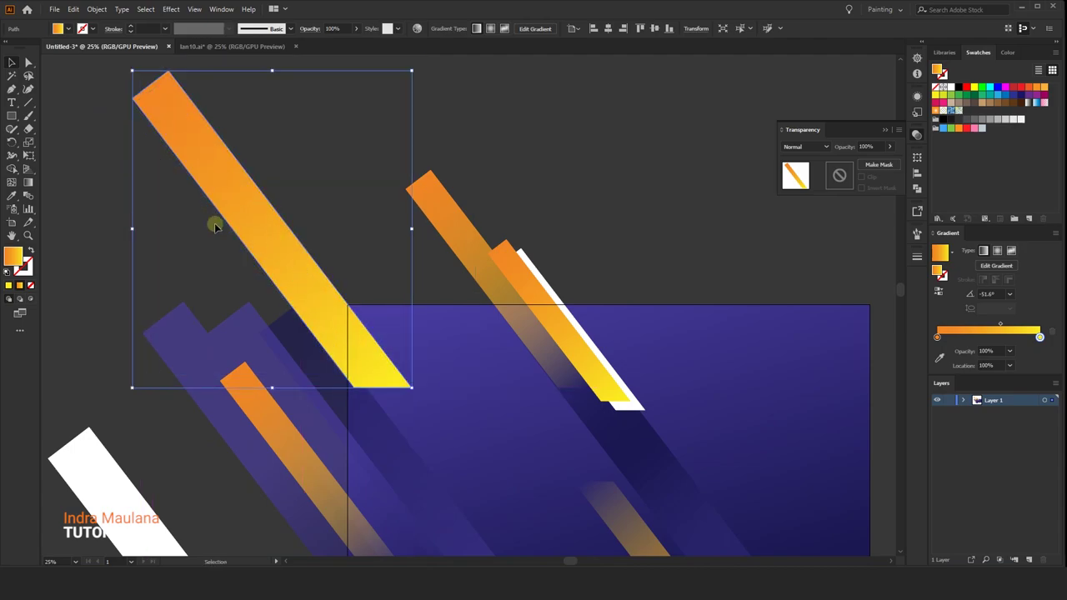
- Erase the large stripe's lower part, leaving a flat-based yellow parallelogram
left_click(27, 126)
scroll(105, 105, "up", 2)
mouse_move(110, 95)
left_mouse_down()
mouse_move(349, 354)
mouse_move(122, 238)
mouse_move(181, 279)
left_mouse_up()
left_click(10, 63)
left_click(290, 350)
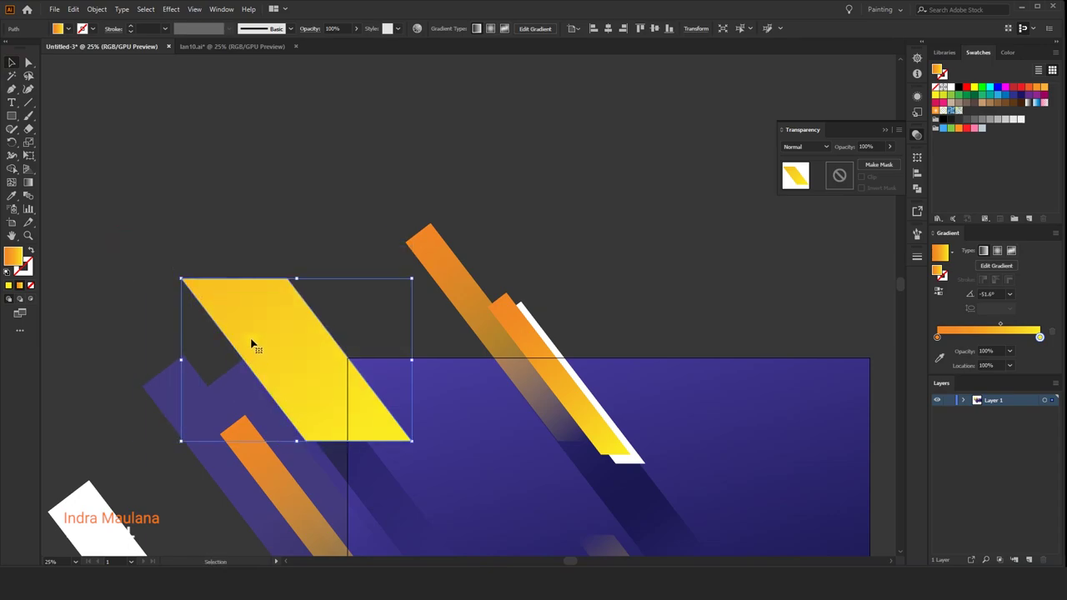
left_click_drag(244, 336, 215, 247)
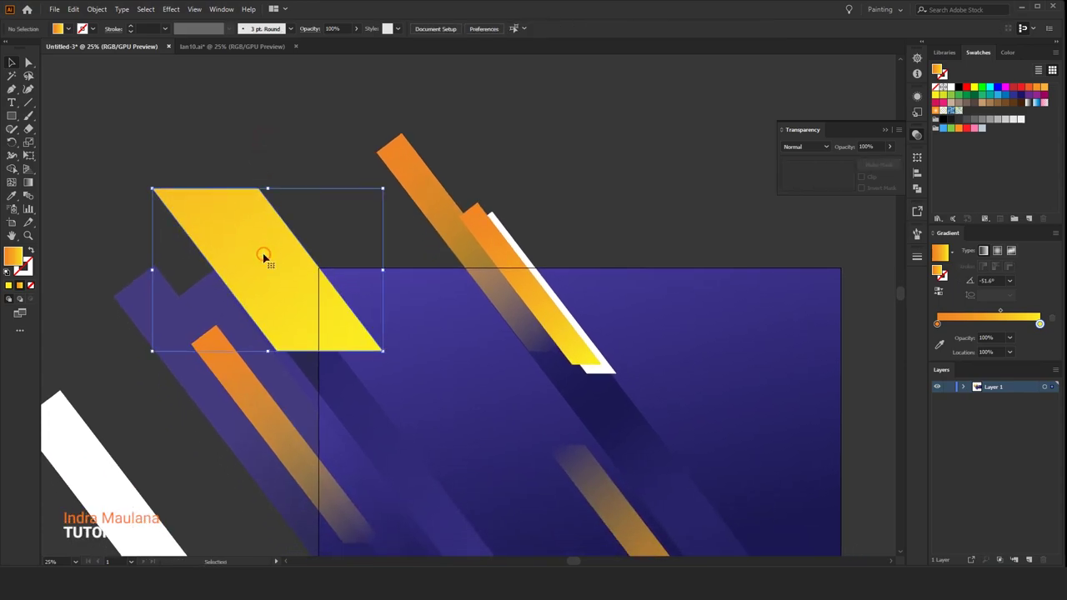
- Run the parallelogram's gradient from yellow at top-left to orange at bottom-right
left_click_drag(248, 186, 250, 181)
left_click(27, 185)
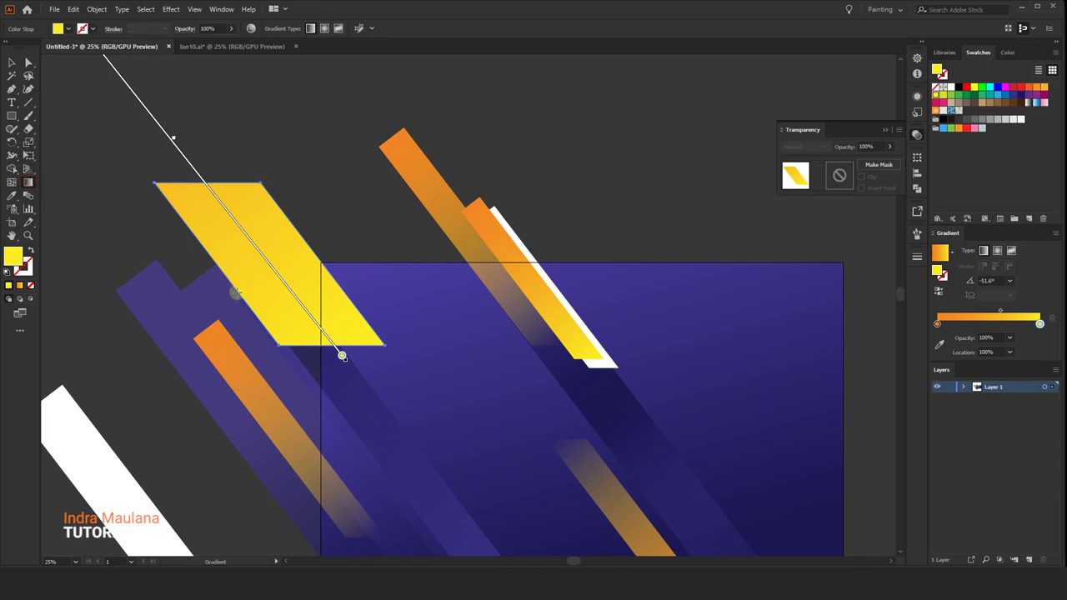
mouse_move(178, 191)
left_mouse_down()
mouse_move(334, 353)
mouse_move(233, 235)
mouse_move(198, 147)
left_mouse_up()
key("ctrl+shift+a")
left_click_drag(284, 142, 263, 82)
key("v")
- Shrink the parallelogram from its corner and move it up over the artboard's top-left corner
left_click(229, 171)
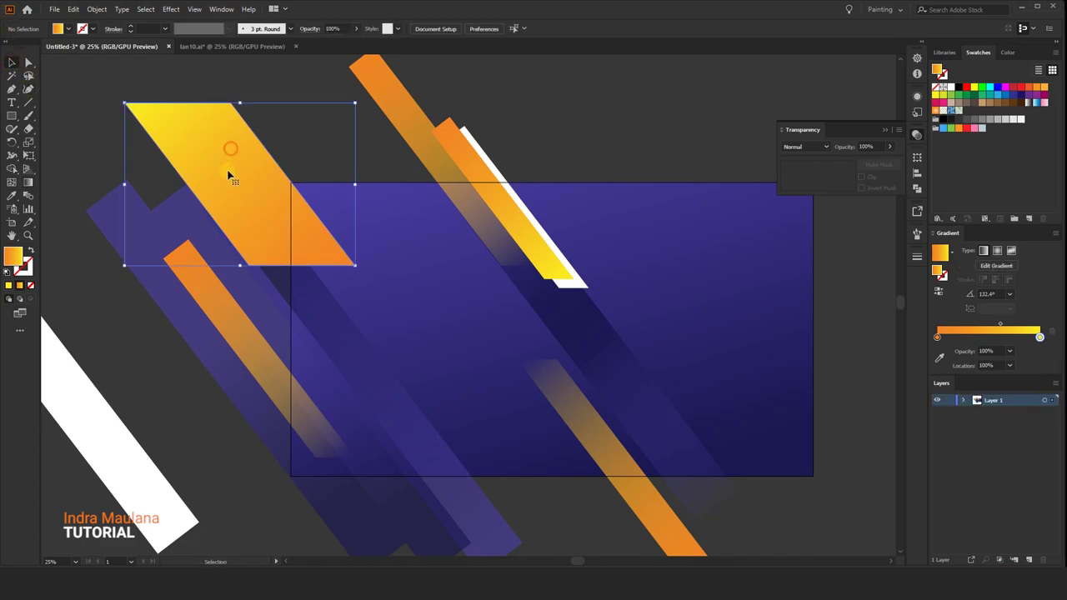
left_click_drag(124, 103, 180, 144)
mouse_move(270, 215)
left_mouse_down()
mouse_move(248, 177)
mouse_move(257, 166)
left_mouse_up()
scroll(275, 159, "up", 2)
left_click_drag(268, 205, 265, 191)
scroll(350, 162, "down", 2)
left_click_drag(426, 180, 358, 166)
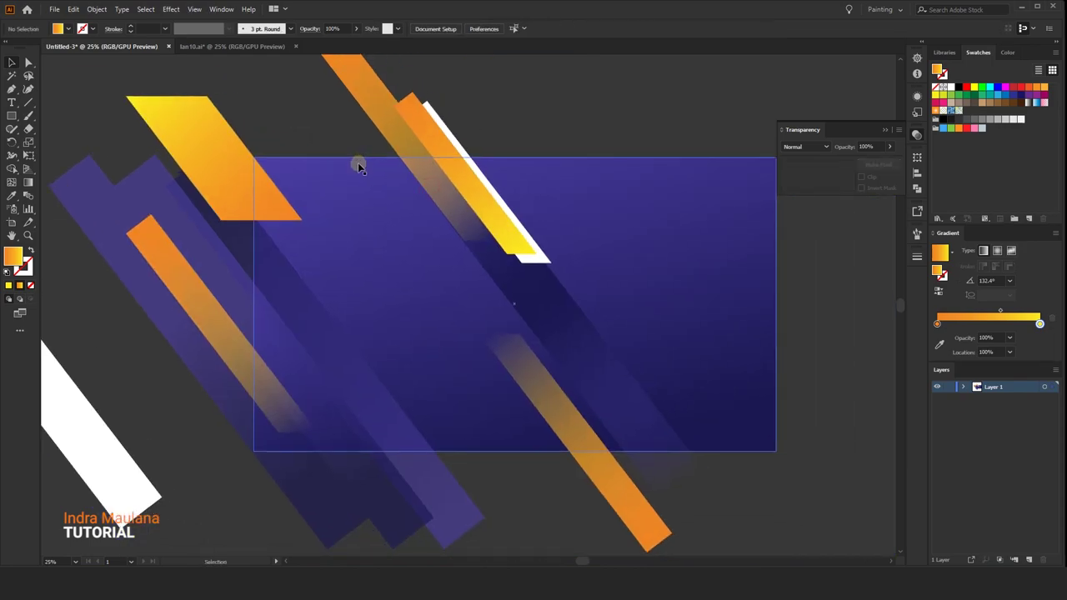
scroll(358, 175, "down", 2)
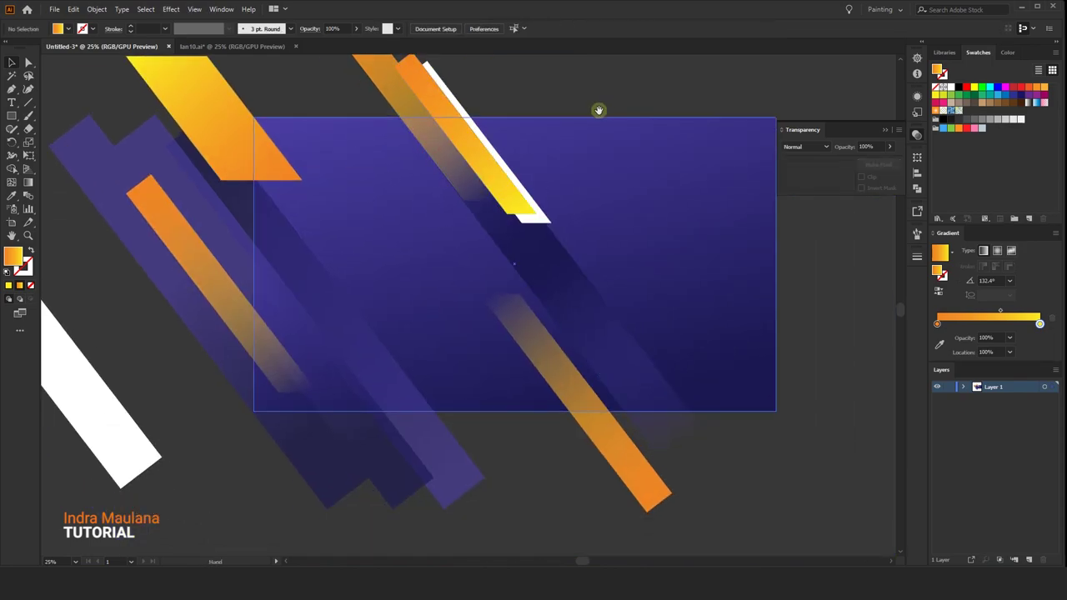
mouse_move(599, 110)
left_mouse_down()
mouse_move(575, 94)
mouse_move(557, 111)
left_mouse_up()
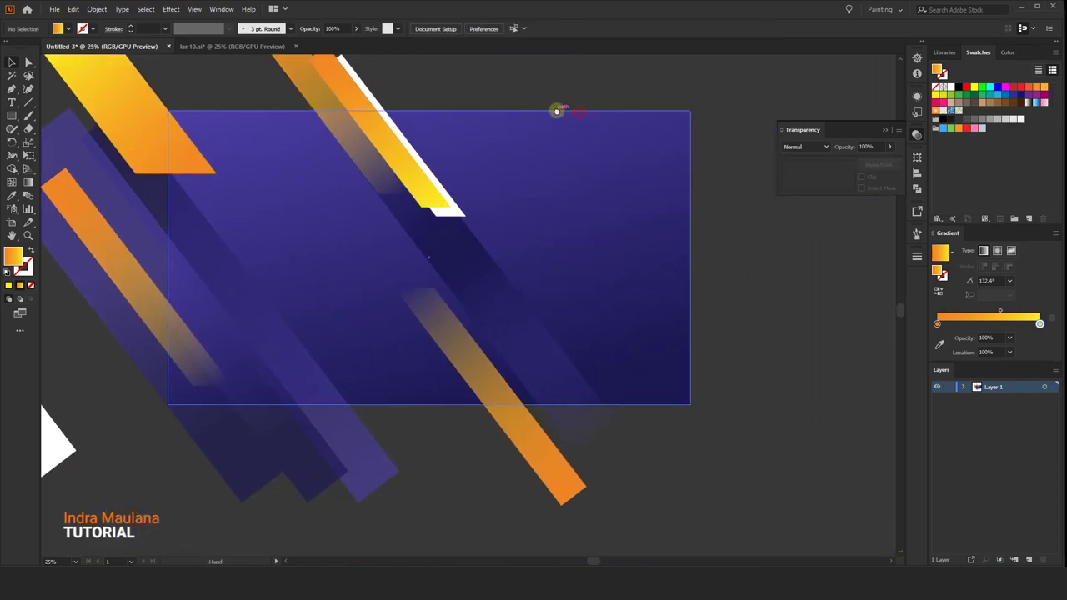
left_click_drag(592, 369, 542, 368)
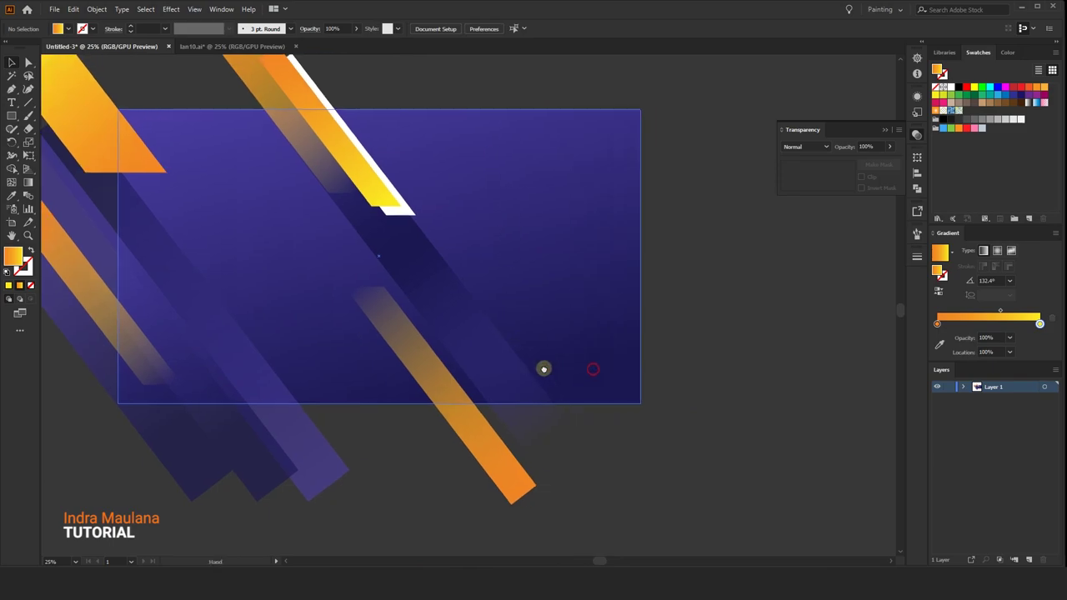
- Duplicate the yellow and white stripe pair, rotate it 180°, and place it at the artboard's lower right
left_click(375, 195)
left_click(376, 189, "shift")
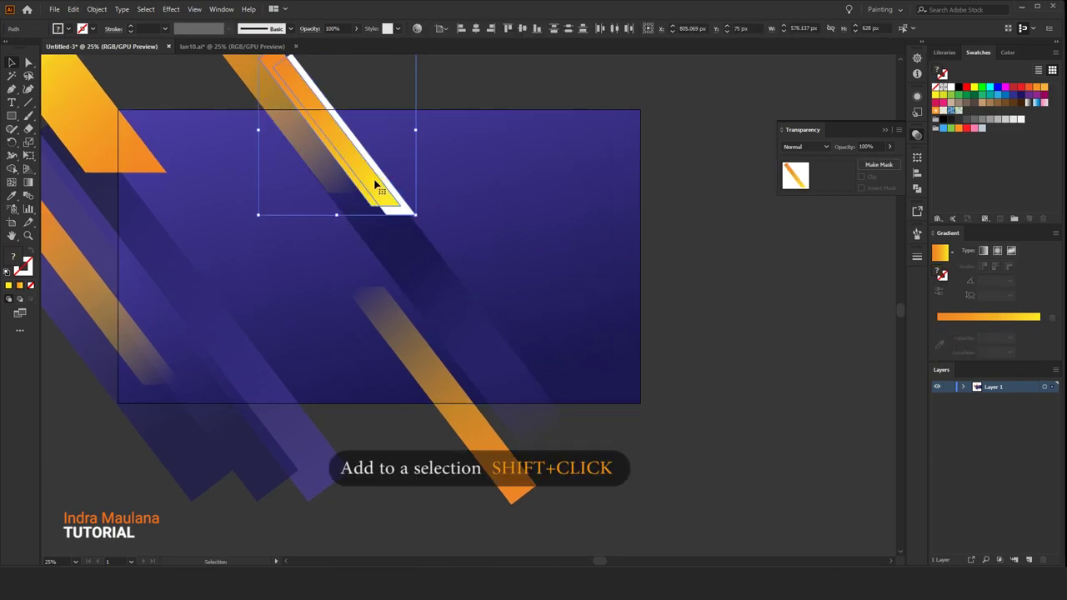
mouse_move(377, 188)
left_mouse_down()
mouse_move(719, 414)
mouse_move(796, 369)
left_mouse_up()
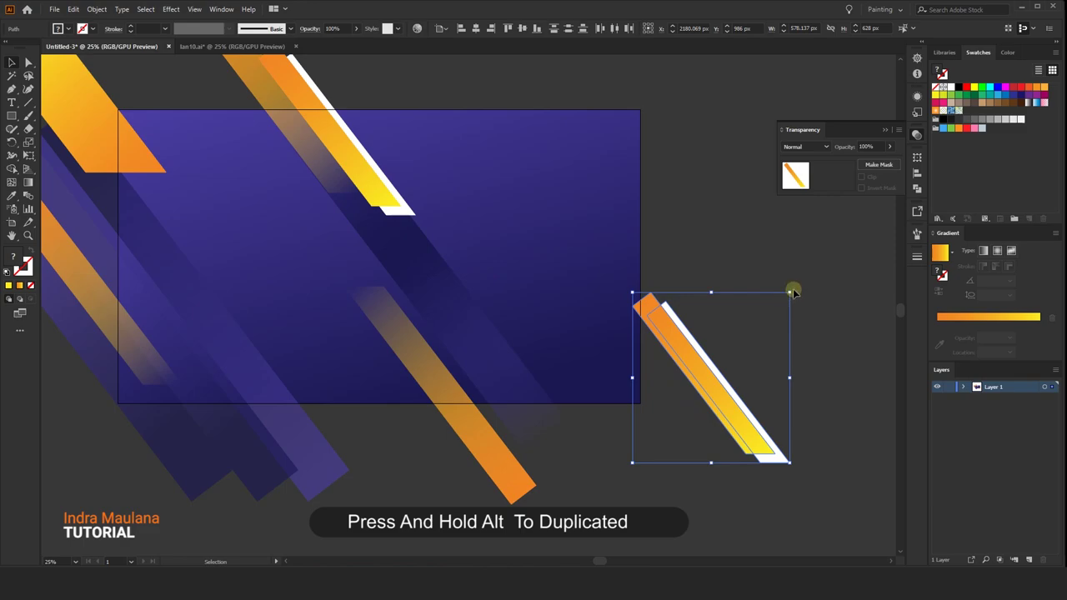
left_click_drag(793, 289, 592, 544)
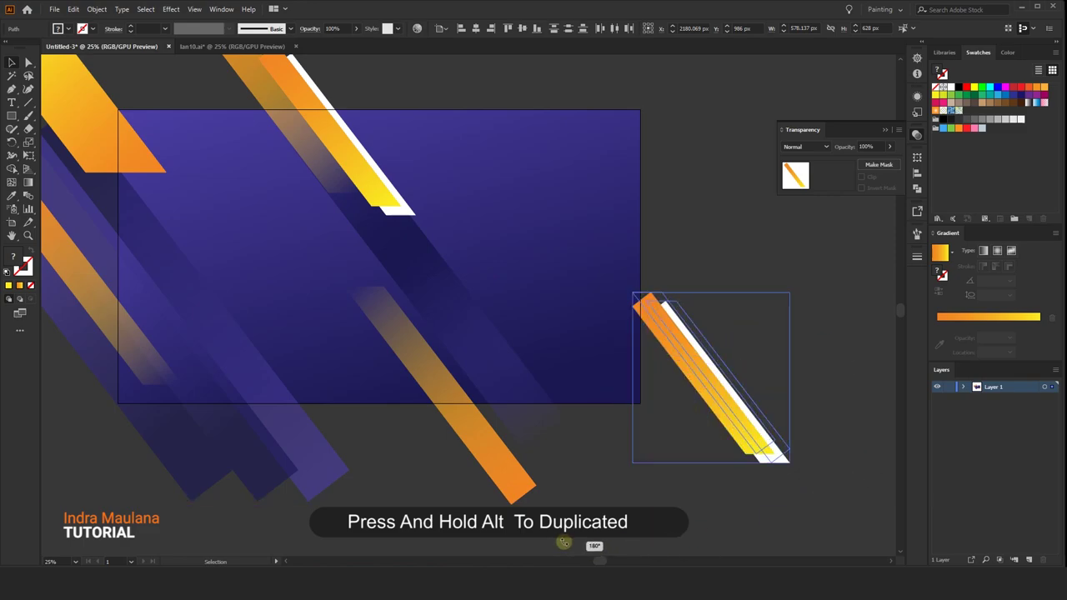
left_click_drag(692, 426, 642, 414)
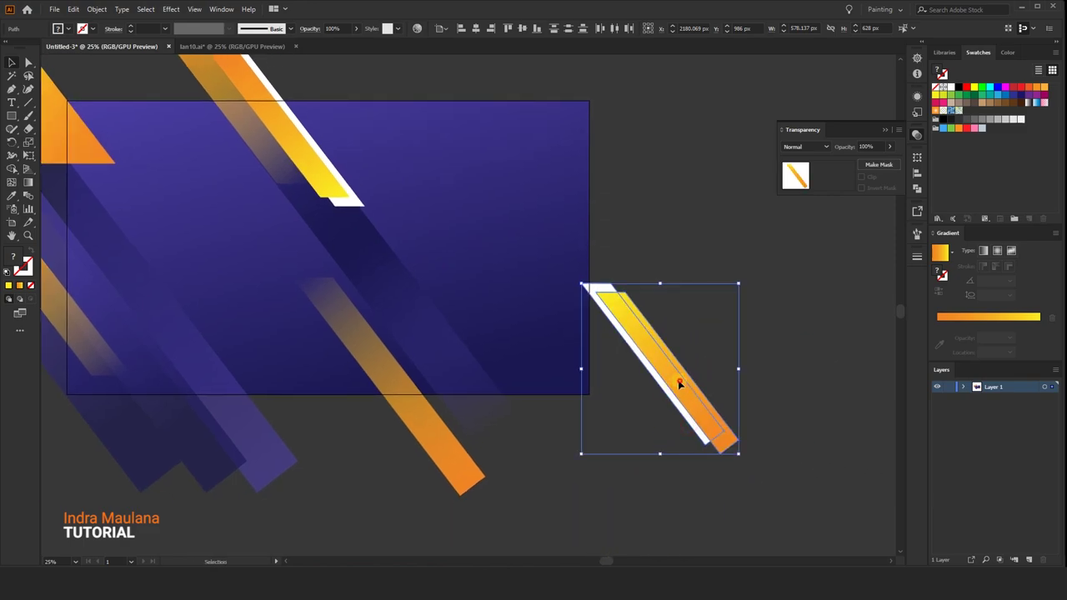
mouse_move(680, 384)
left_mouse_down()
mouse_move(490, 416)
mouse_move(499, 412)
left_mouse_up()
- Bring the copied white stripe in front of the yellow one with Arrange > Bring to Front
left_click(506, 492)
right_click(517, 465)
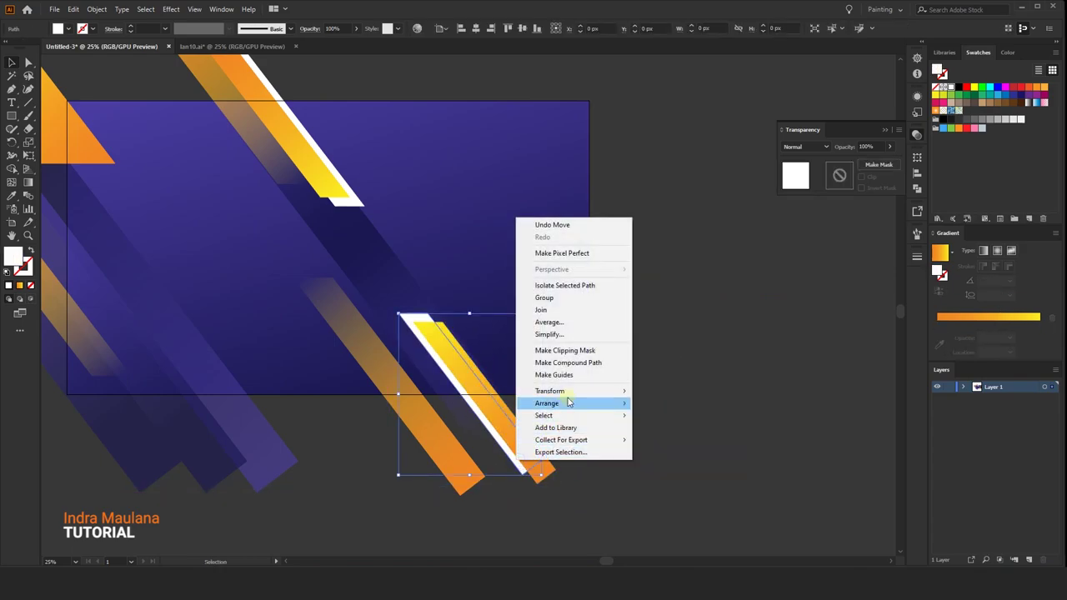
left_click(654, 400)
left_click(614, 461)
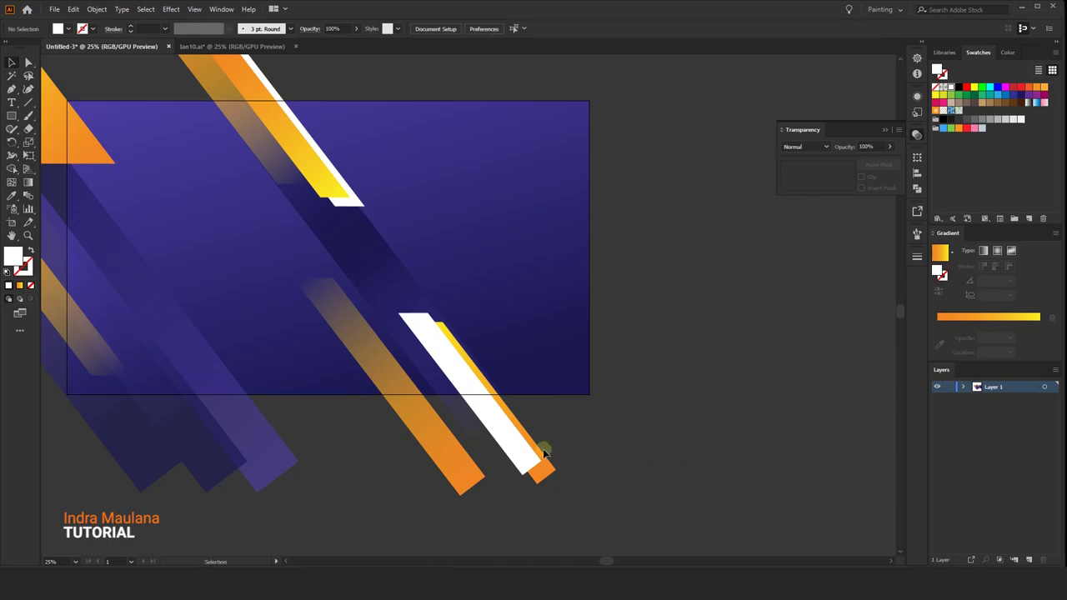
scroll(542, 453, "up", 1)
- Move the lower white stripe down and resize the yellow stripe to sit beside it
left_click(513, 417)
mouse_move(458, 383)
left_mouse_down()
mouse_move(469, 440)
mouse_move(507, 406)
left_mouse_up()
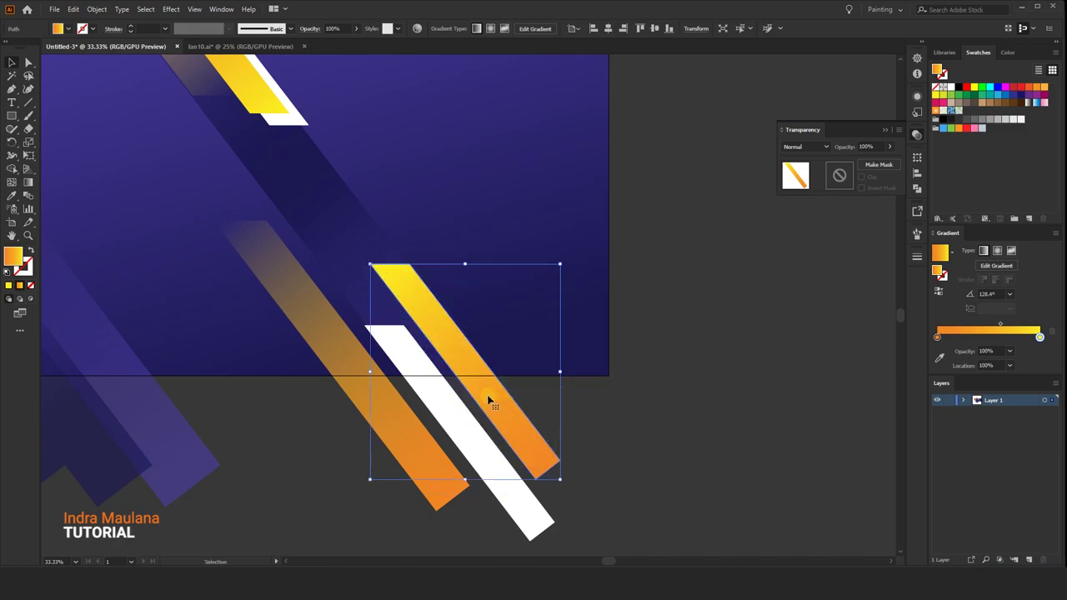
left_click_drag(560, 265, 522, 308)
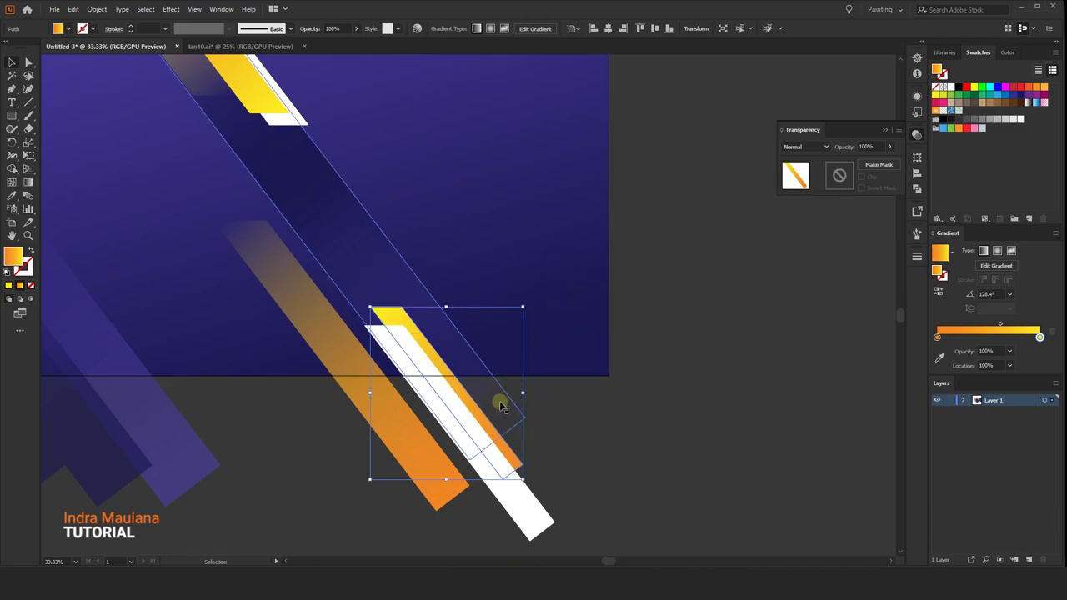
left_click_drag(511, 455, 535, 420)
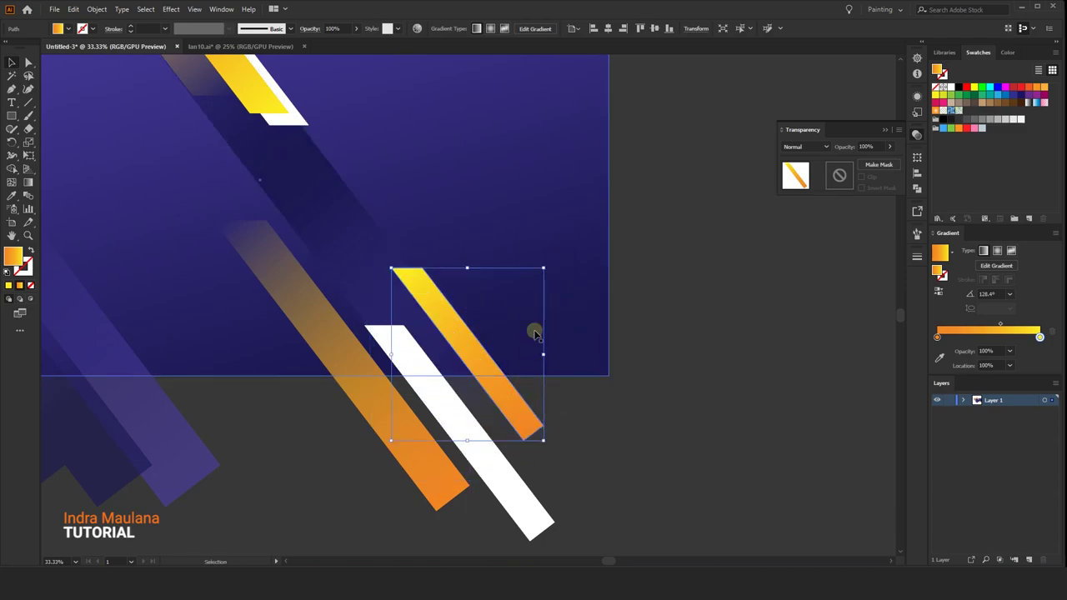
left_click_drag(543, 275, 555, 254)
mouse_move(531, 418)
left_mouse_down()
mouse_move(520, 422)
mouse_move(531, 425)
left_mouse_up()
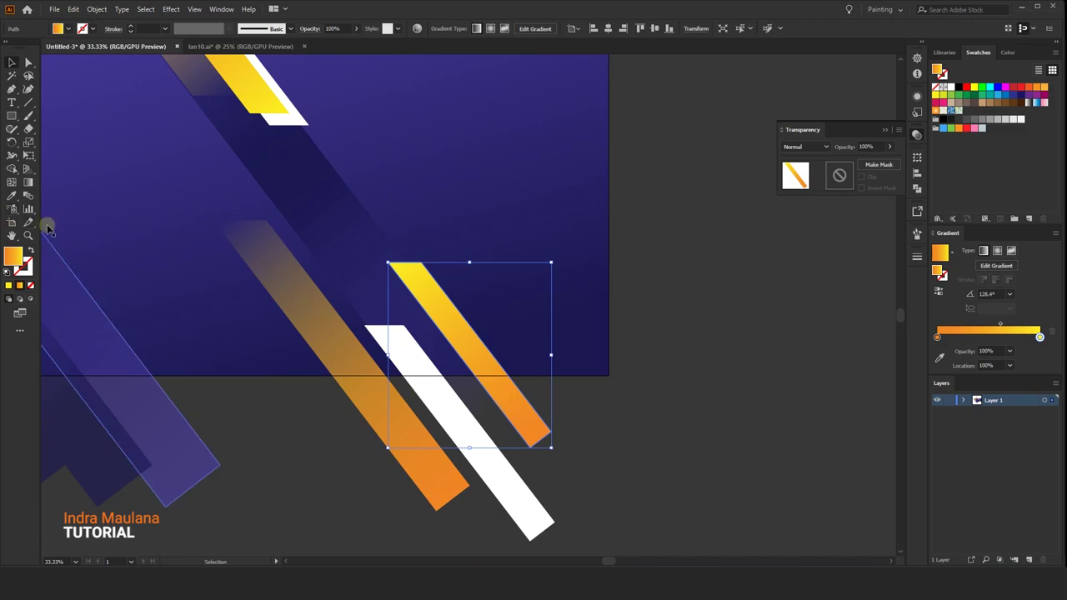
- Shift the lower yellow stripe's gradient up-left with the Gradient tool
left_click(30, 183)
left_click_drag(418, 284, 399, 259)
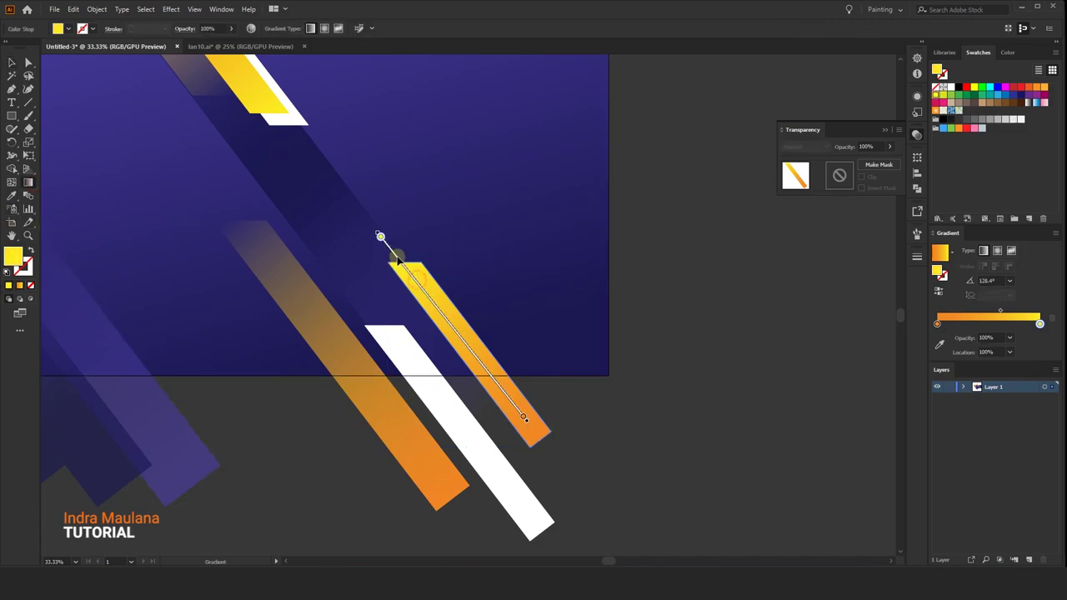
left_click(11, 67)
left_click(698, 372)
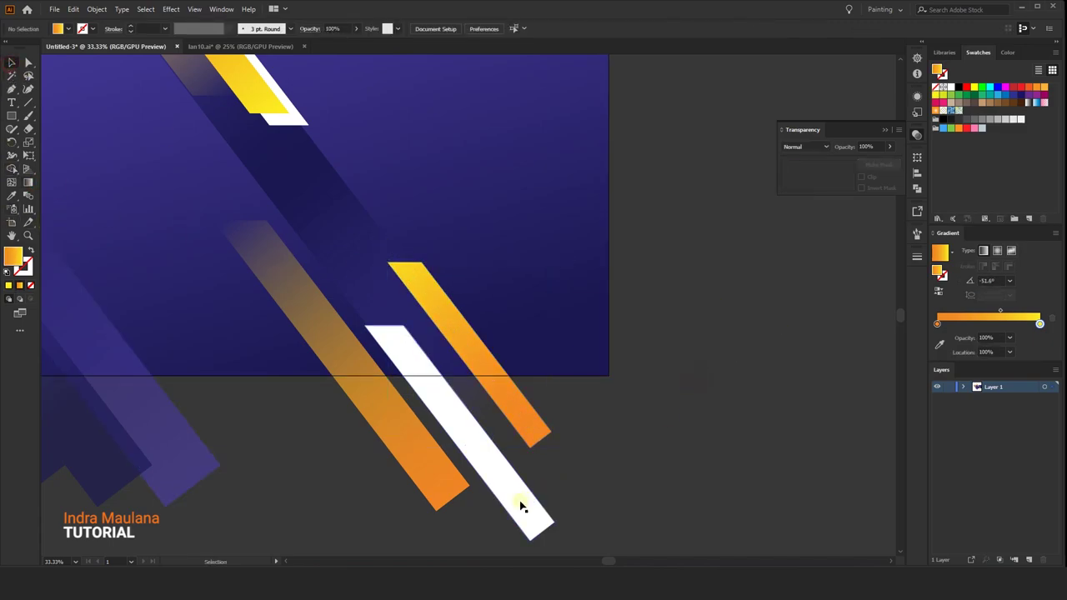
- Shrink and reposition the lower white stripe, then scale it together with the yellow stripe
left_click(519, 503)
left_click_drag(558, 325, 494, 395)
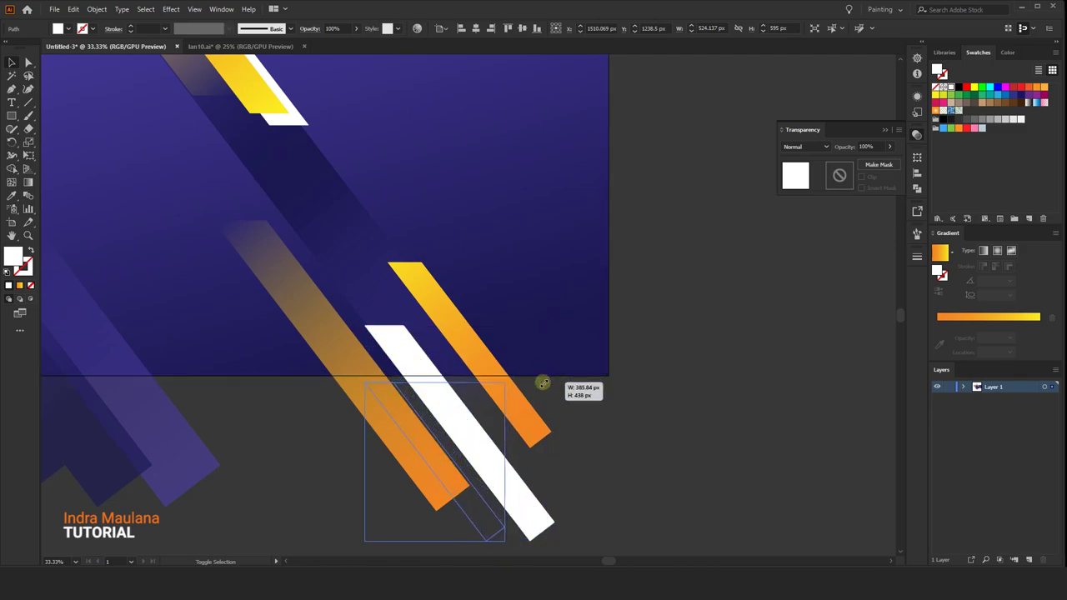
mouse_move(485, 509)
left_mouse_down()
mouse_move(498, 405)
mouse_move(511, 427)
left_mouse_up()
key("ctrl+minus")
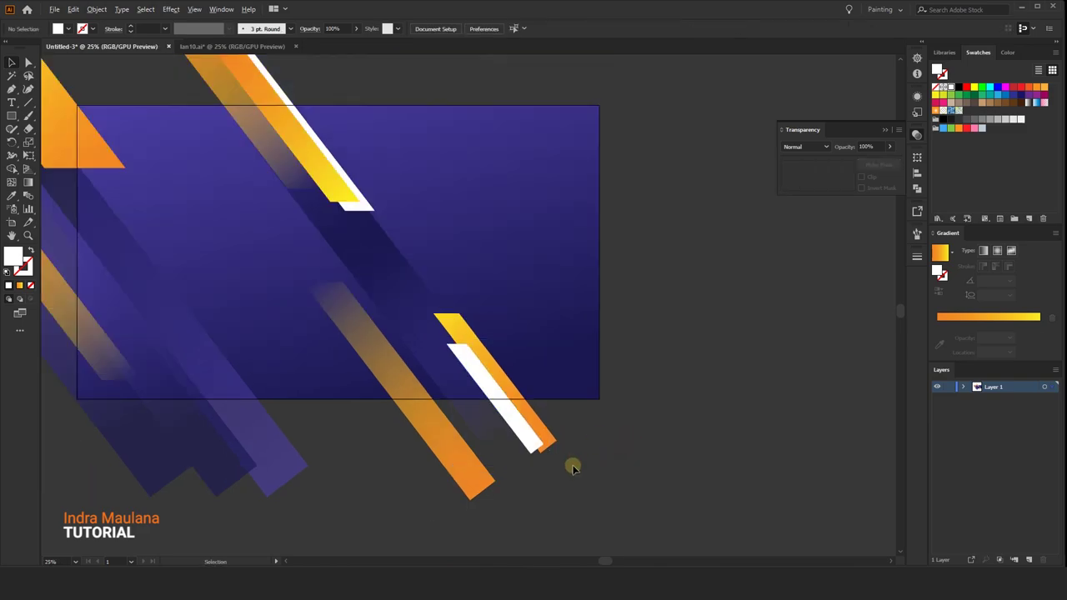
left_click(441, 359, "shift")
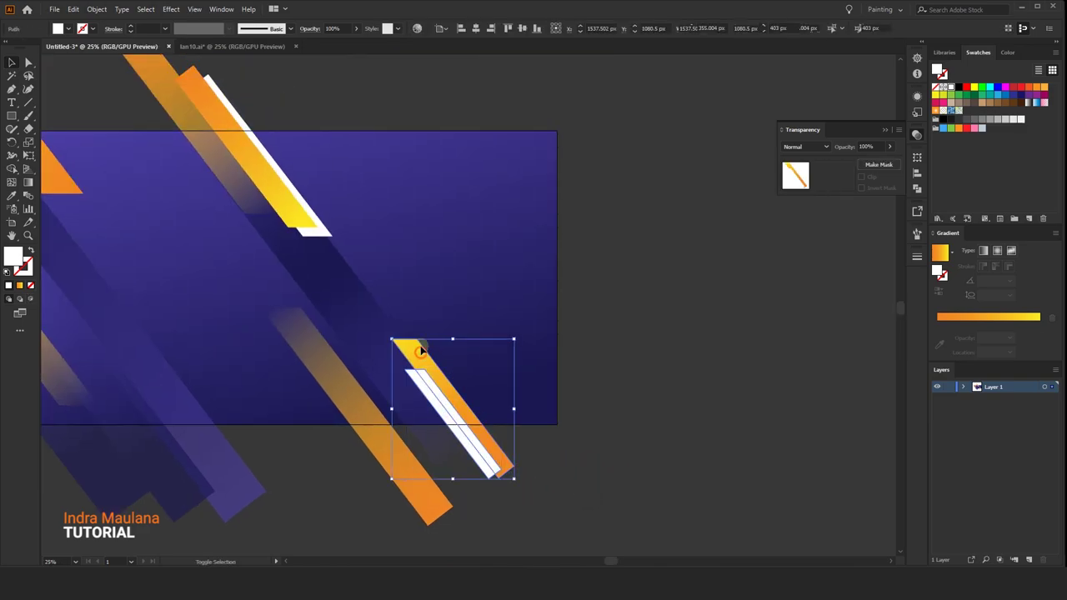
mouse_move(392, 338)
left_mouse_down()
mouse_move(369, 314)
mouse_move(376, 322)
left_mouse_up()
- Move the dark diagonal stripe's middle gradient stop to 52.58%
left_click(369, 305)
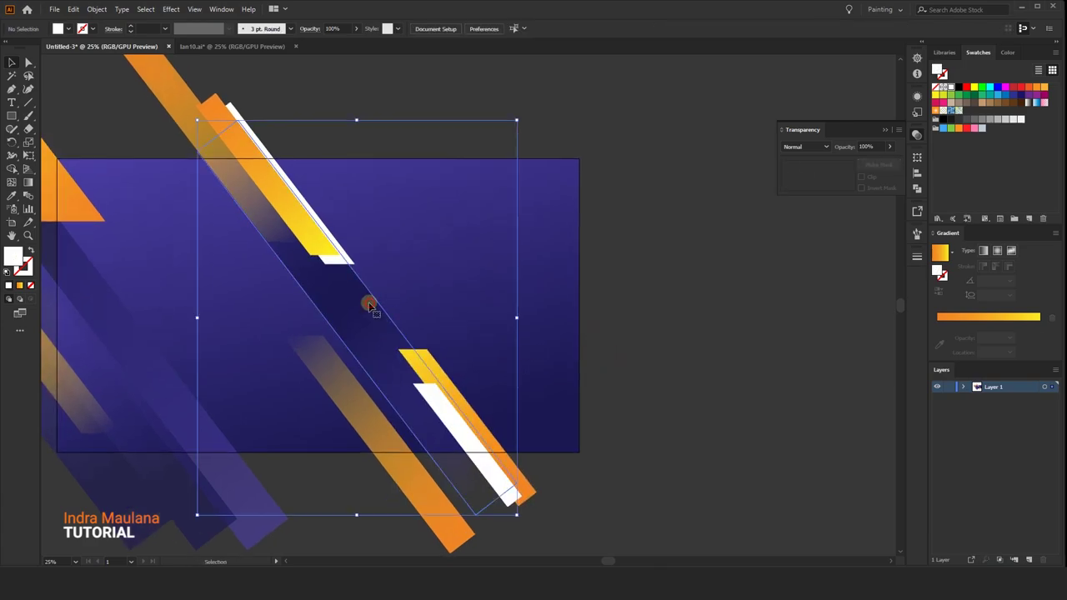
key("g")
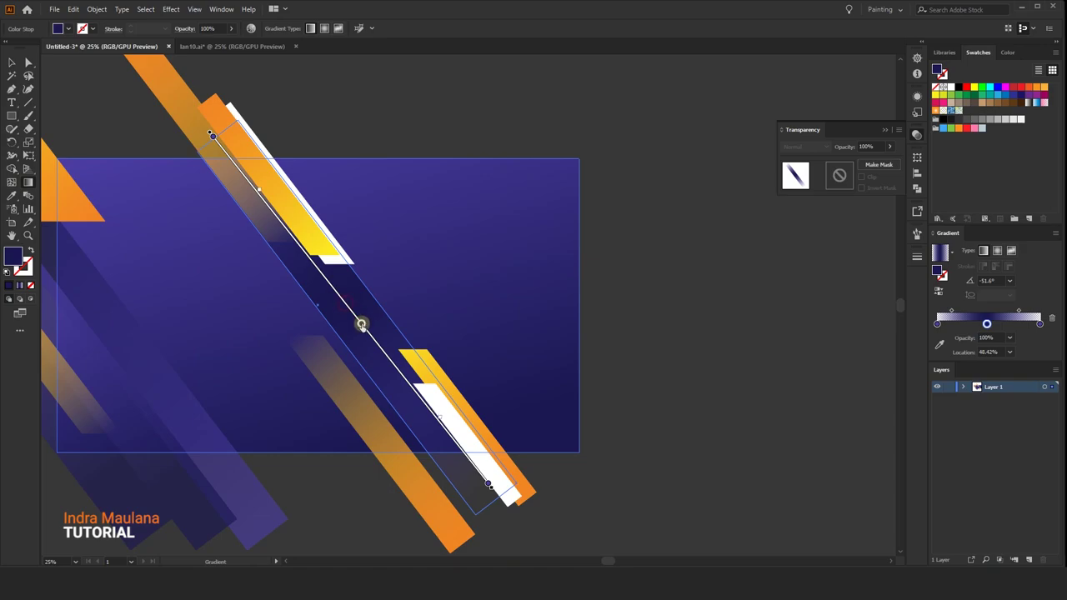
left_click_drag(361, 325, 362, 324)
left_click(11, 63)
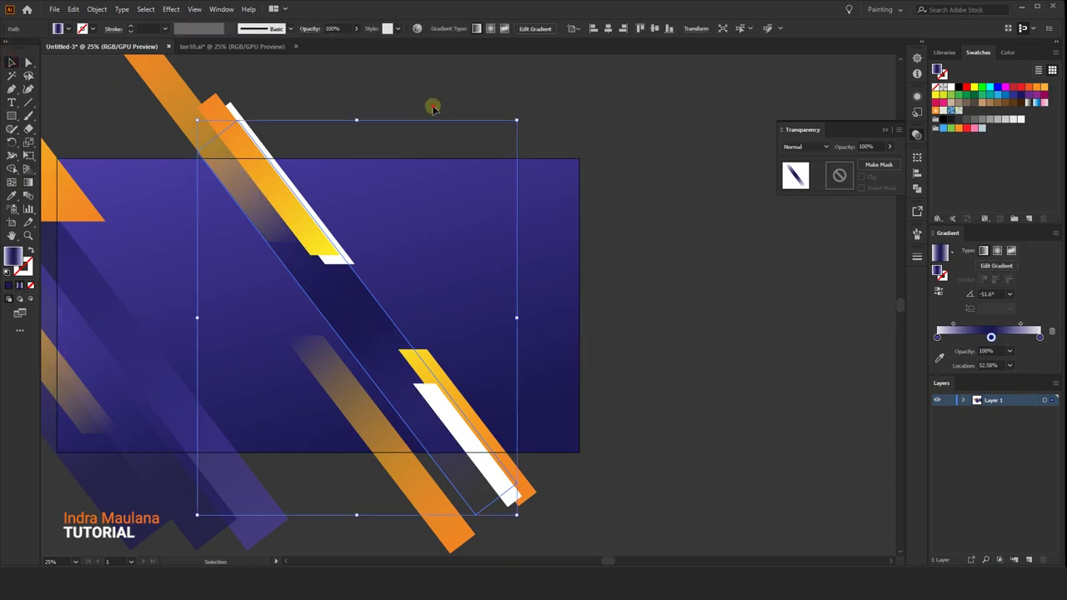
left_click(434, 91)
left_click_drag(434, 91, 453, 104)
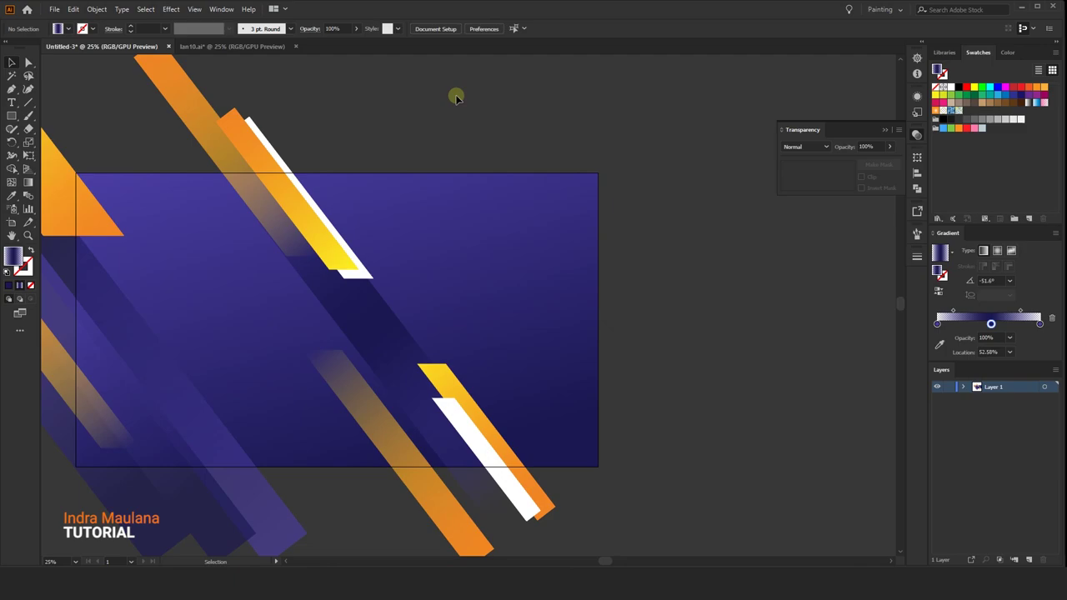
- Duplicate the fading orange stripe straight to the right, just beside the original
left_click(247, 189)
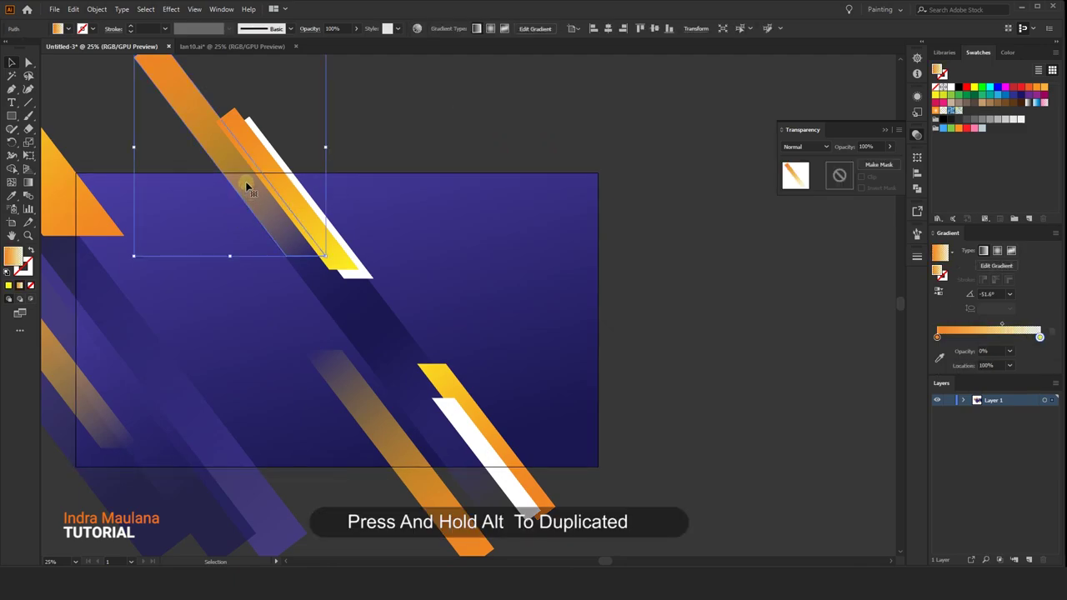
left_click_drag(246, 182, 333, 174)
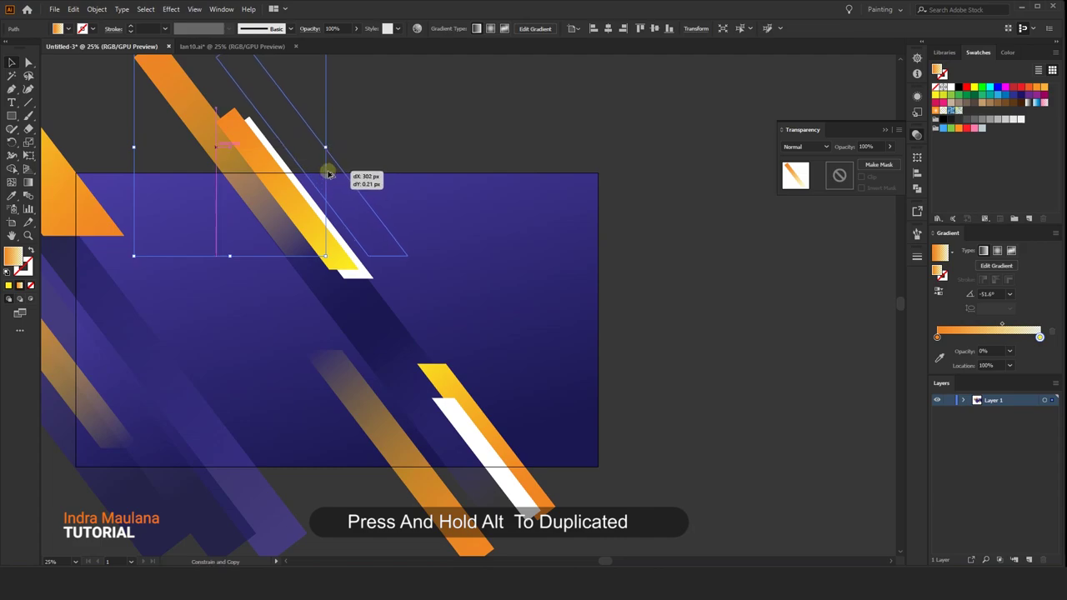
left_click_drag(334, 174, 330, 172)
left_click_drag(377, 126, 378, 144)
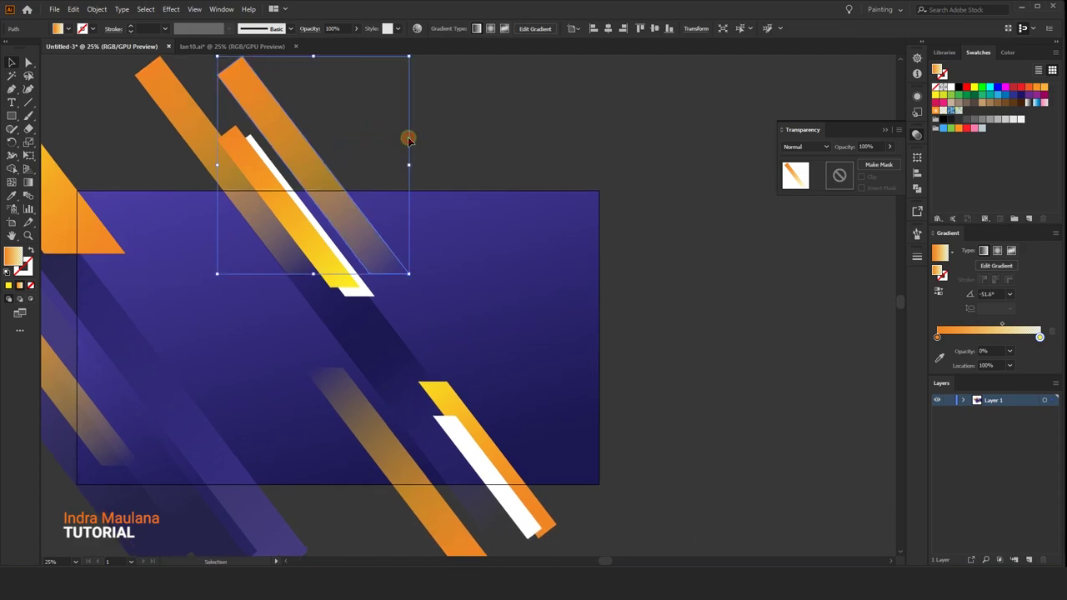
- Add more orange stripe copies, one in the upper right and one toward the artboard's right edge
left_click(407, 136)
left_click_drag(336, 198, 510, 193)
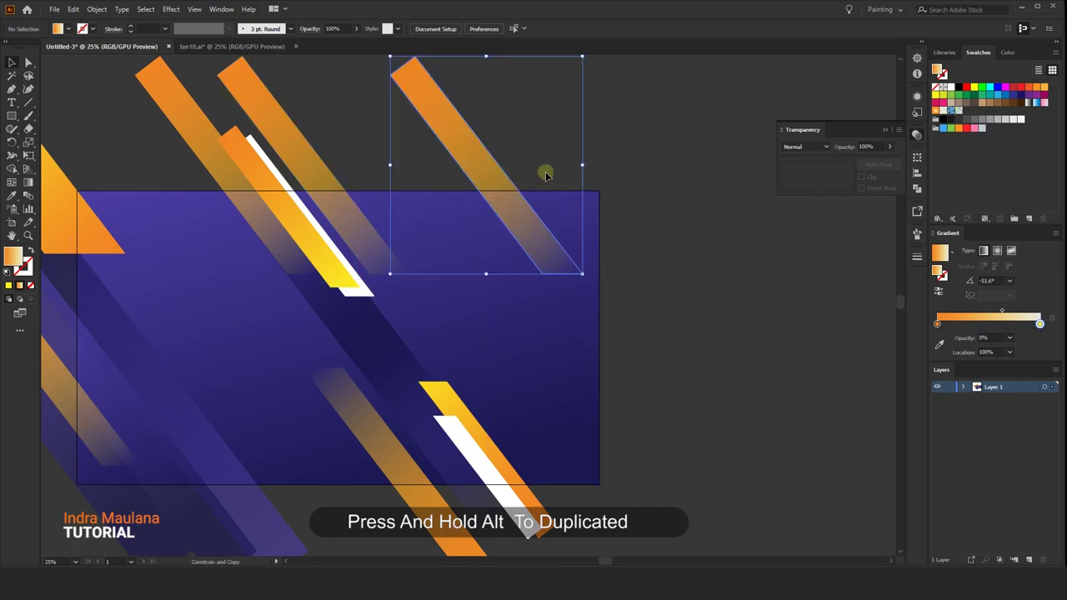
scroll(550, 162, "right", 2)
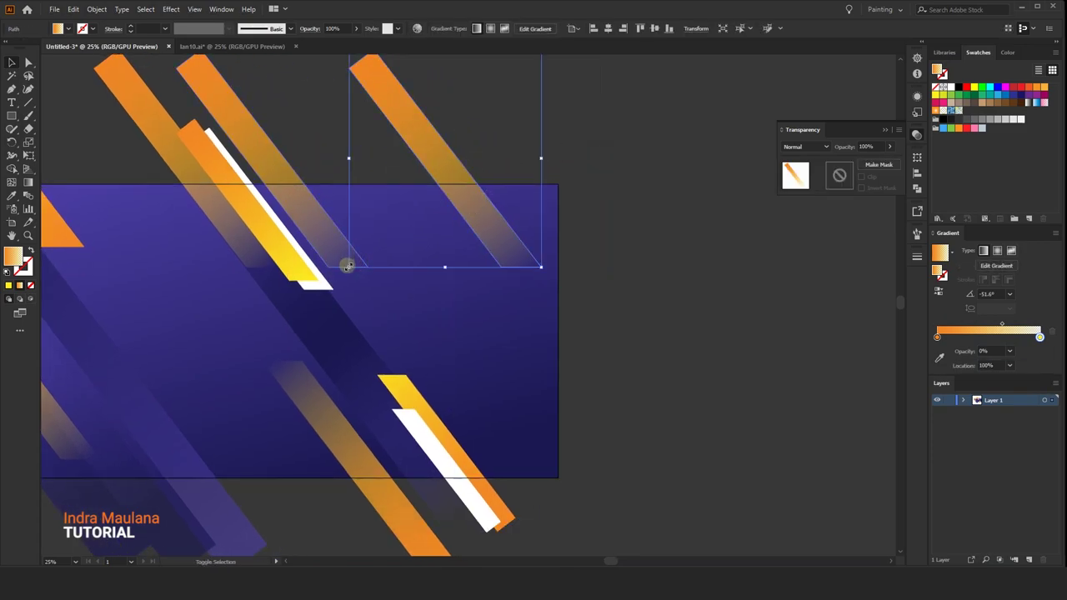
mouse_move(348, 262)
left_mouse_down()
mouse_move(493, 195)
mouse_move(496, 225)
left_mouse_up()
left_click(548, 136)
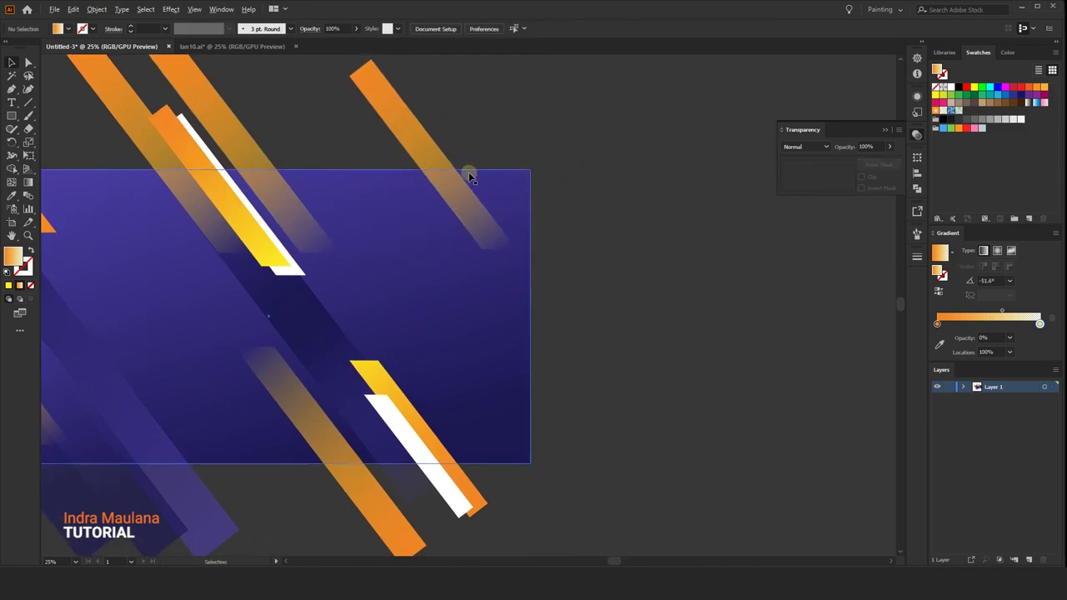
left_click_drag(449, 176, 582, 396)
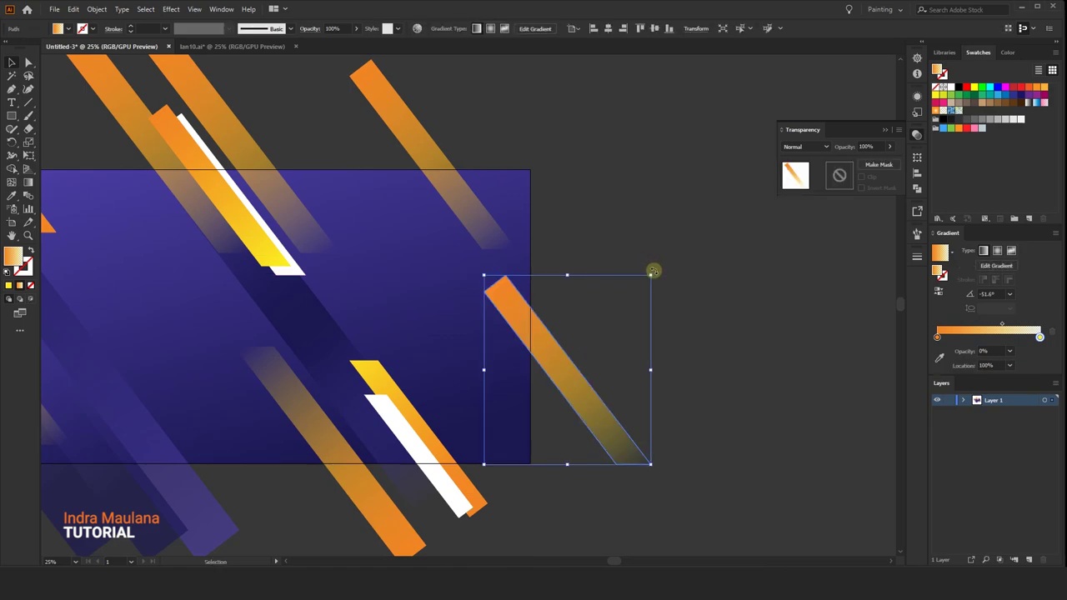
- Rotate the orange stripe copy back to a diagonal and place it at the artboard's lower right
left_click_drag(654, 272, 578, 432)
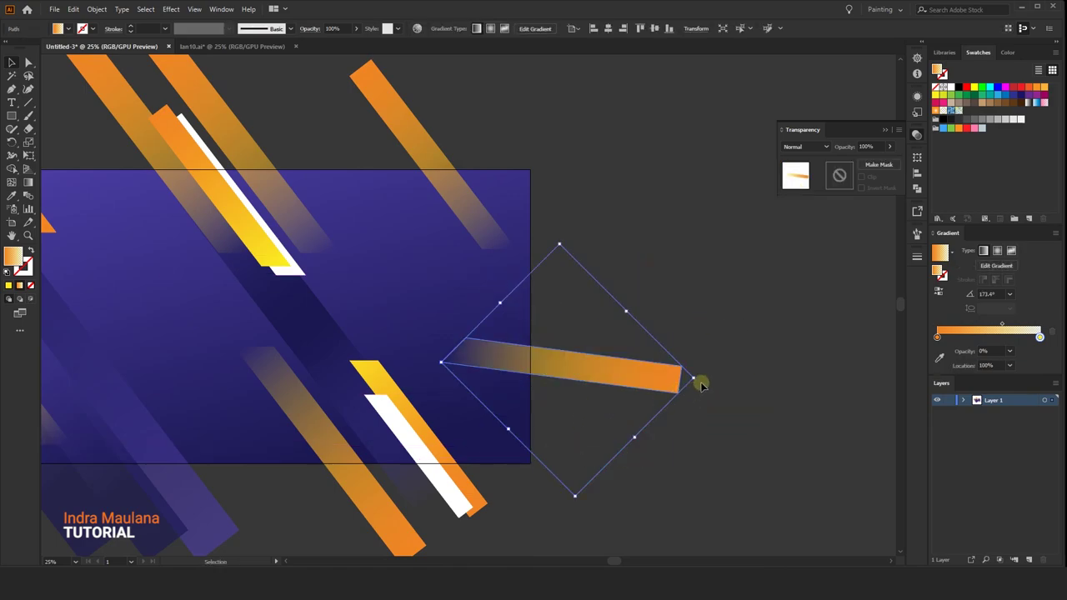
left_click_drag(698, 376, 674, 506)
left_click_drag(608, 429, 567, 517)
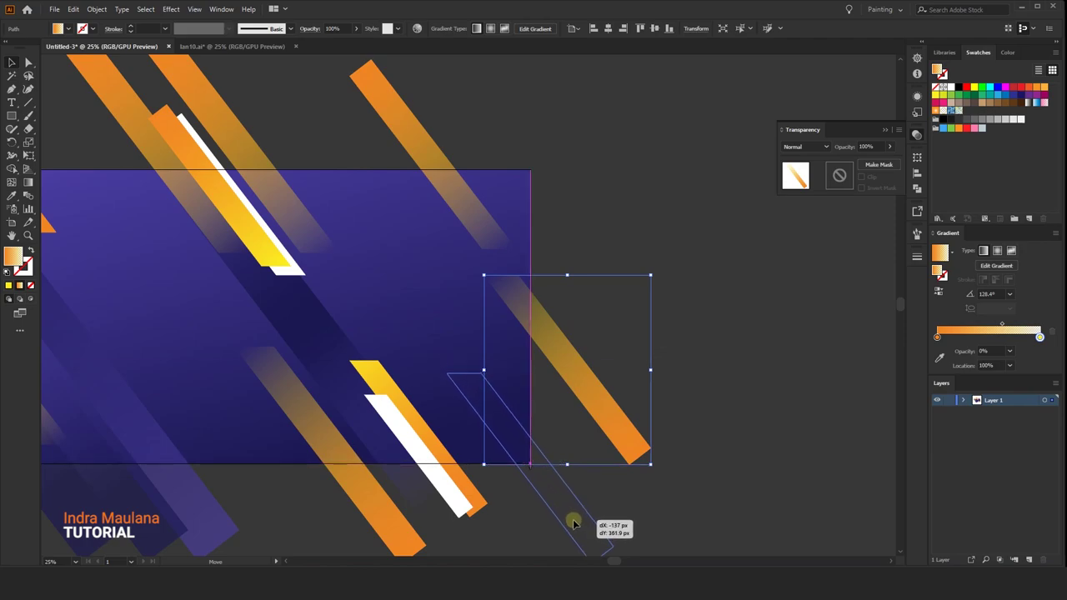
left_click_drag(631, 425, 565, 408)
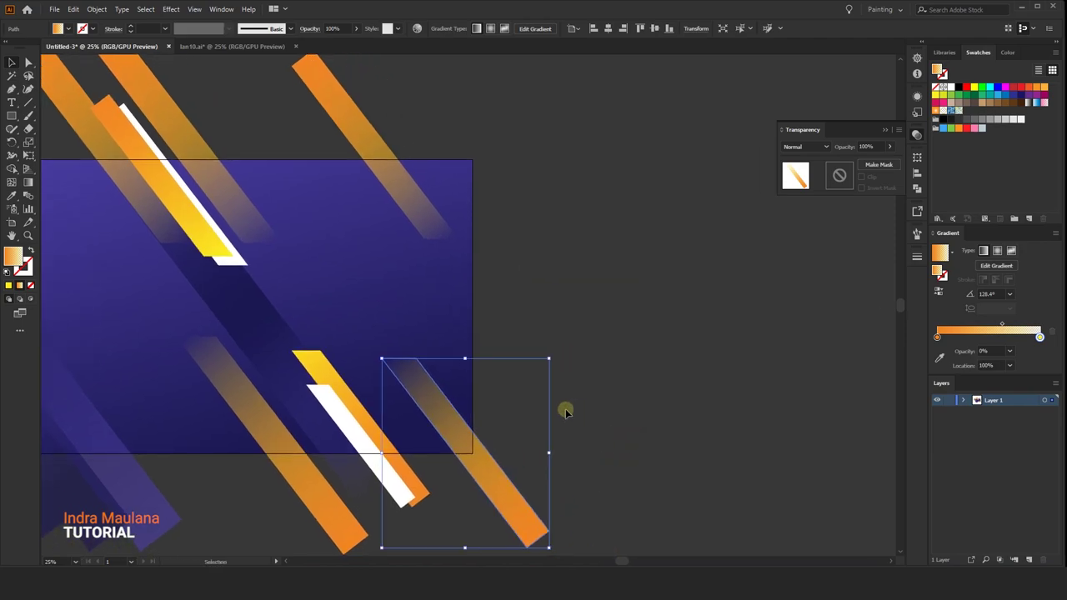
left_click_drag(510, 472, 540, 501)
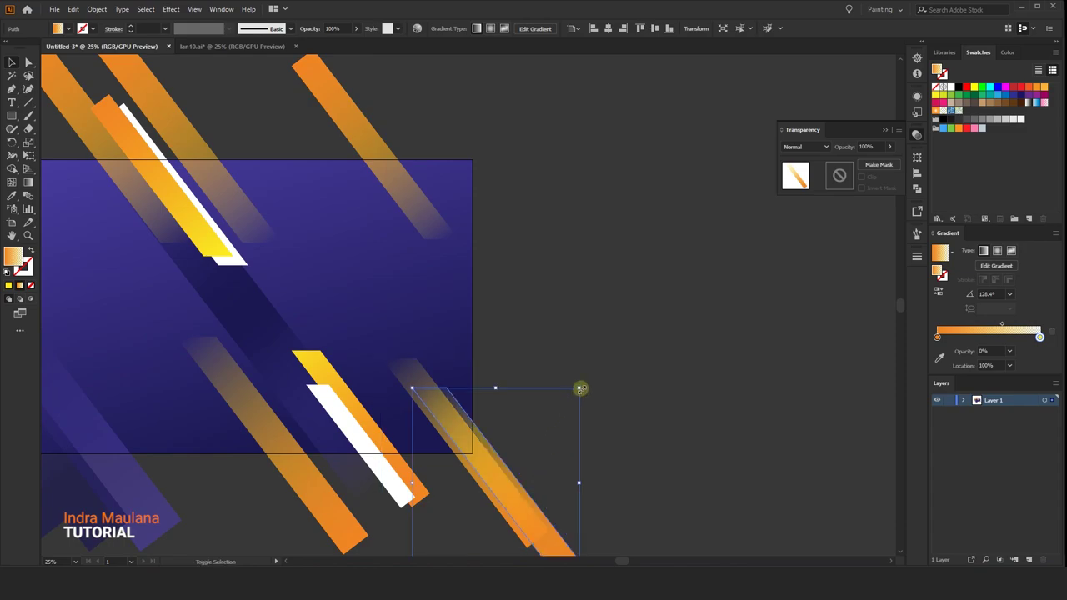
left_click_drag(580, 389, 642, 340)
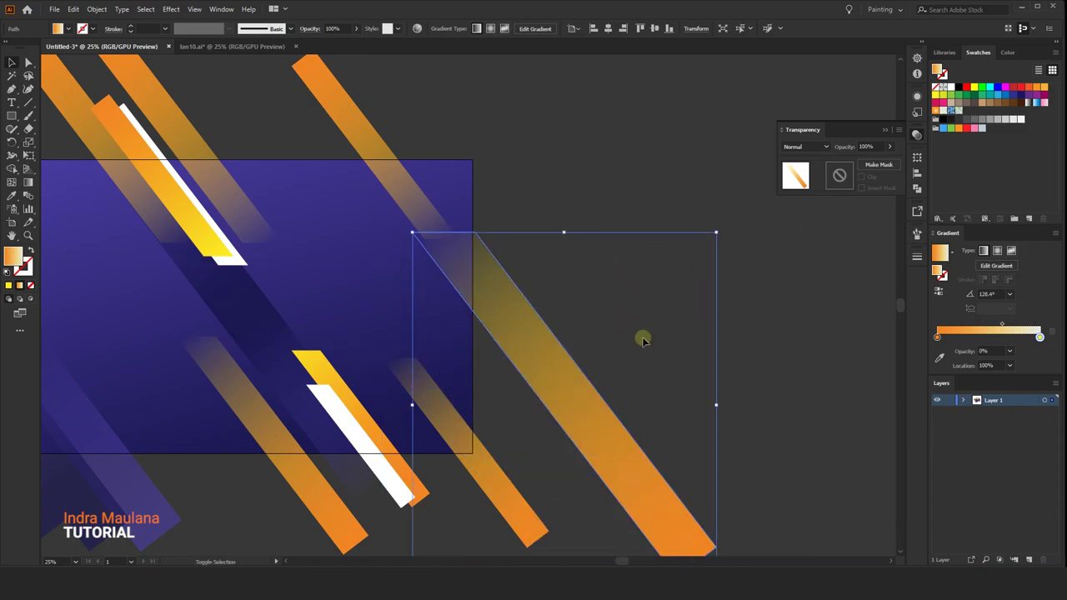
left_click_drag(642, 340, 552, 525)
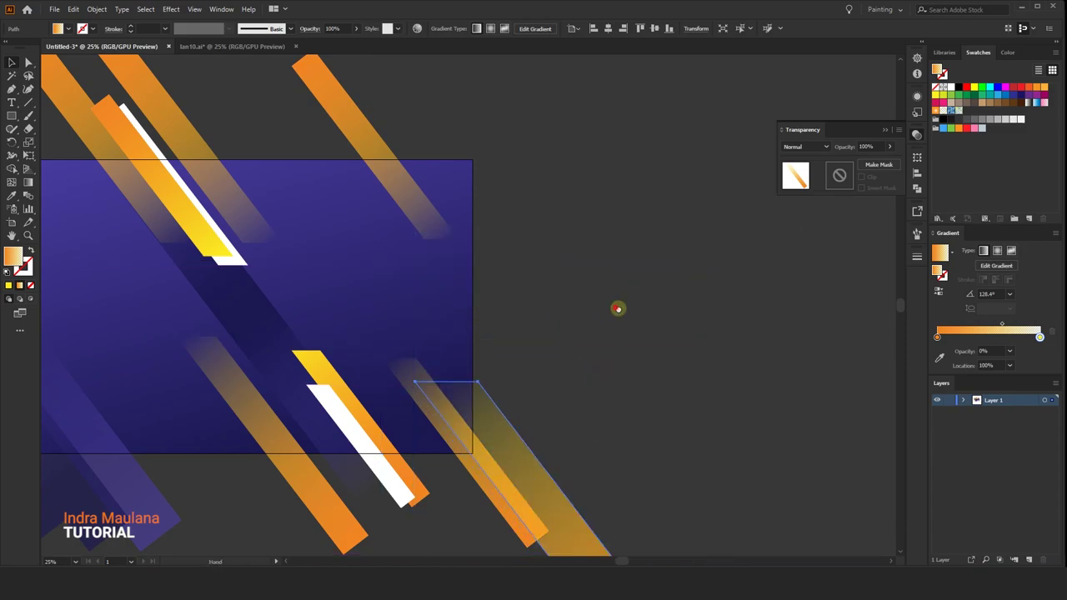
- Paste a smaller orange stripe copy onto the artboard and select the larger faint stripe
left_click_drag(618, 309, 660, 281)
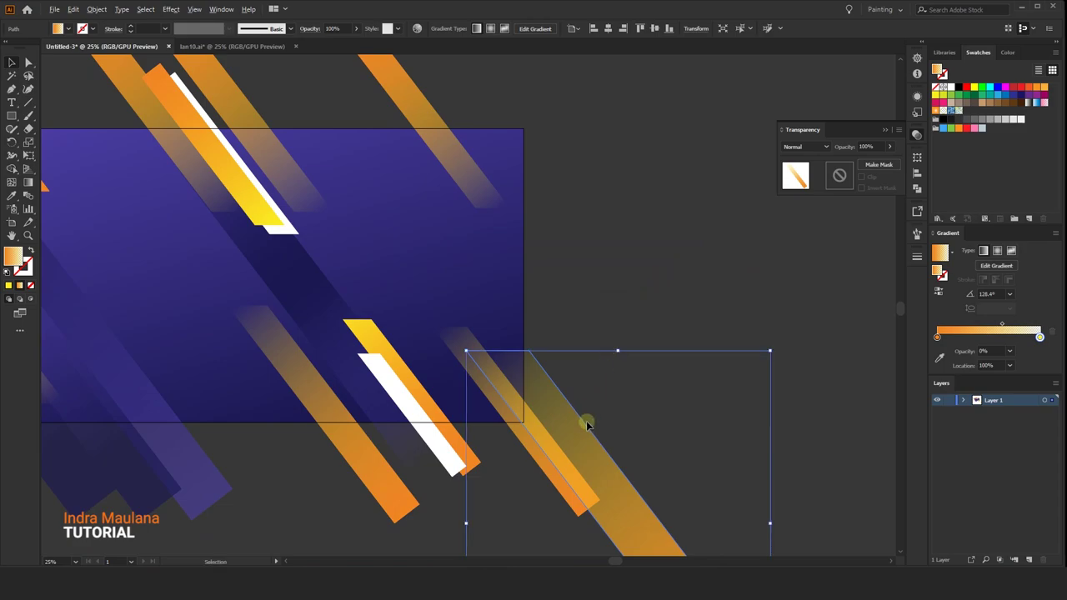
scroll(586, 426, "up", 1)
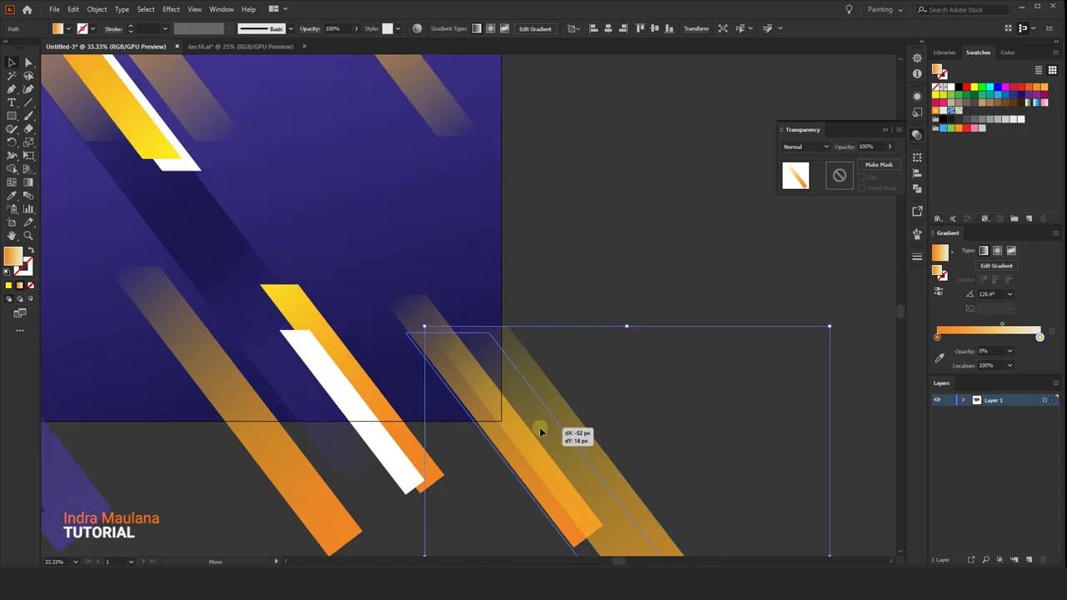
left_click_drag(558, 423, 543, 431)
key("ctrl+v")
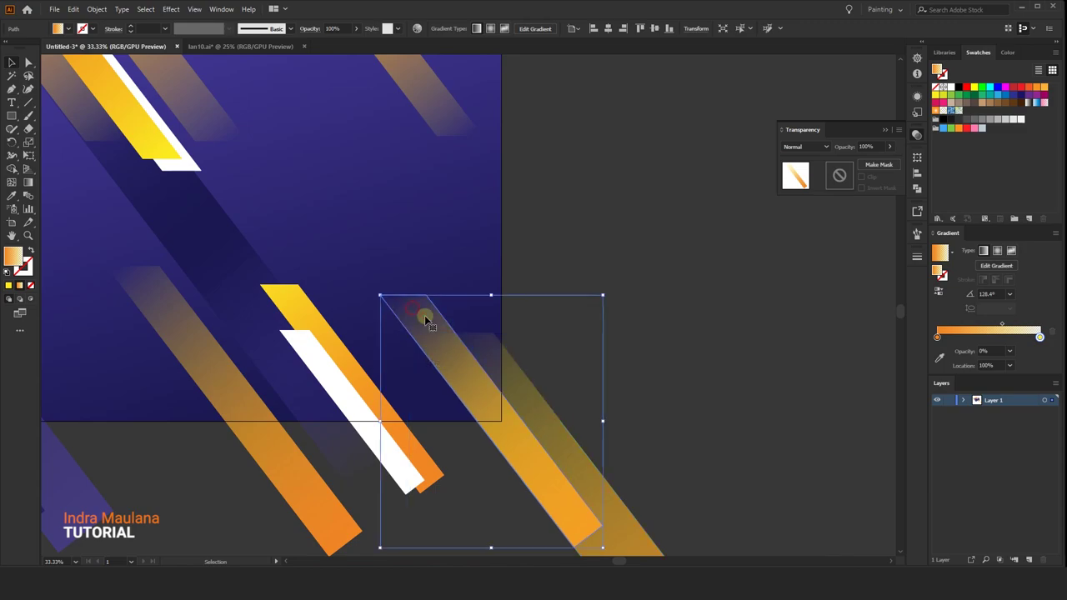
left_click_drag(424, 314, 413, 283)
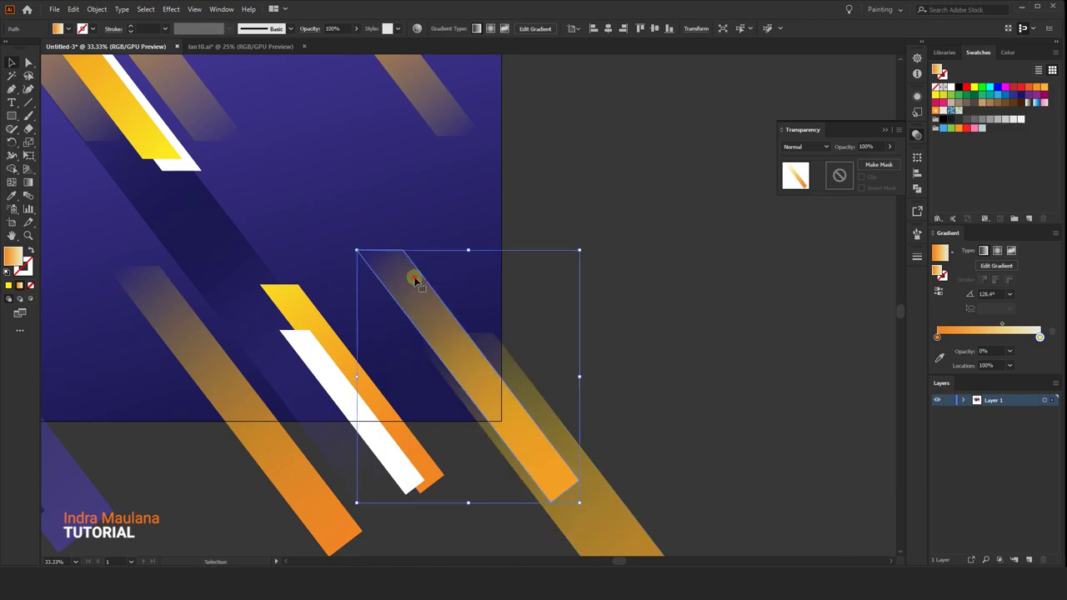
left_click_drag(415, 280, 421, 292)
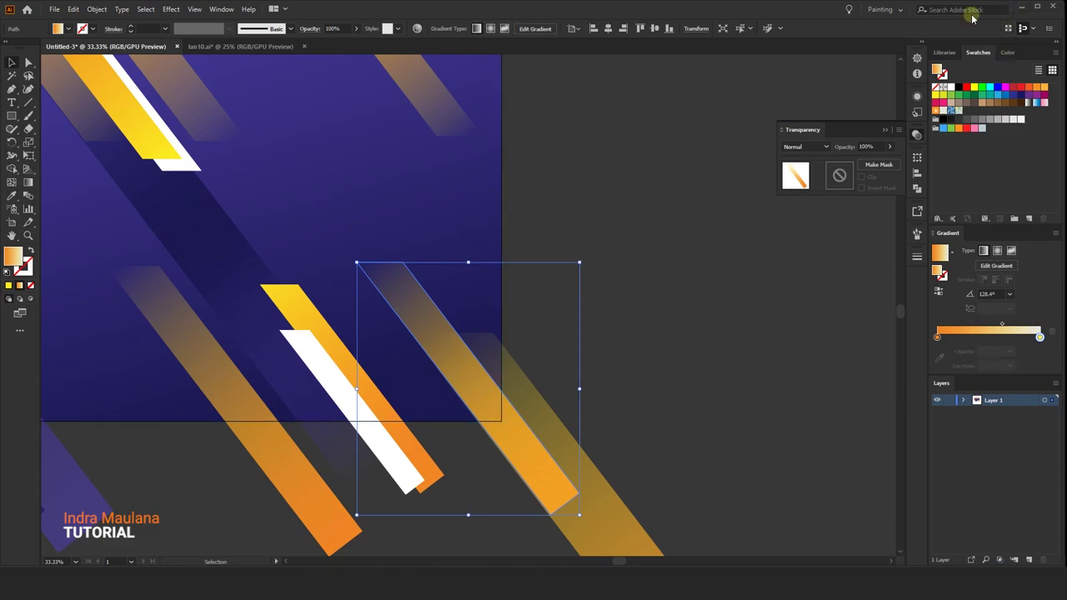
left_click(562, 413)
scroll(667, 342, "down", 3)
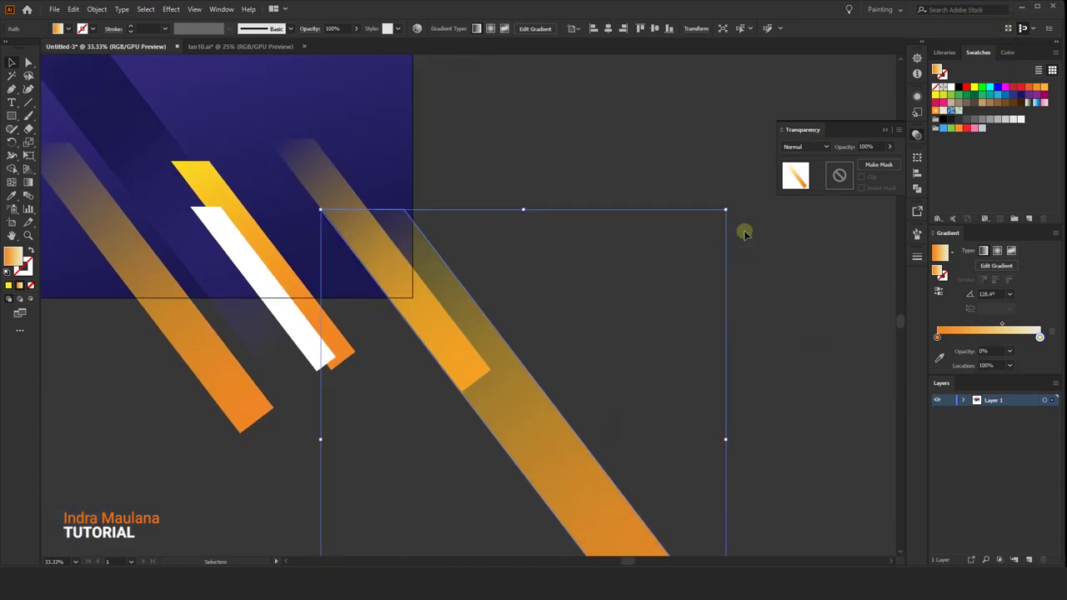
- Scale the larger fading stripe down, change its stacking order, and move it up-left
left_click_drag(728, 209, 688, 251)
right_click(474, 369)
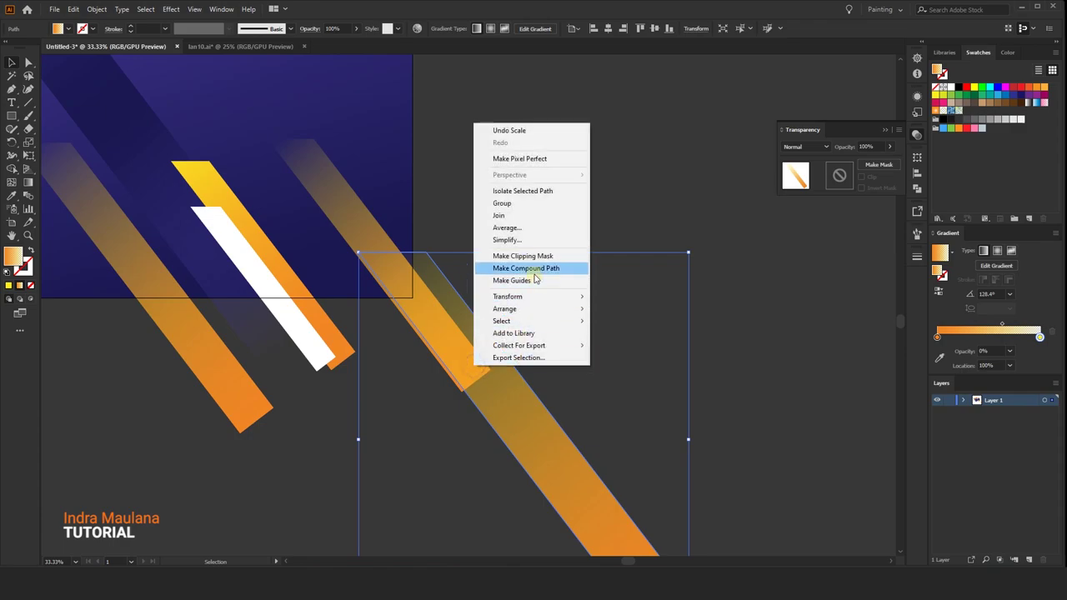
left_click(597, 309)
scroll(612, 236, "up", 3)
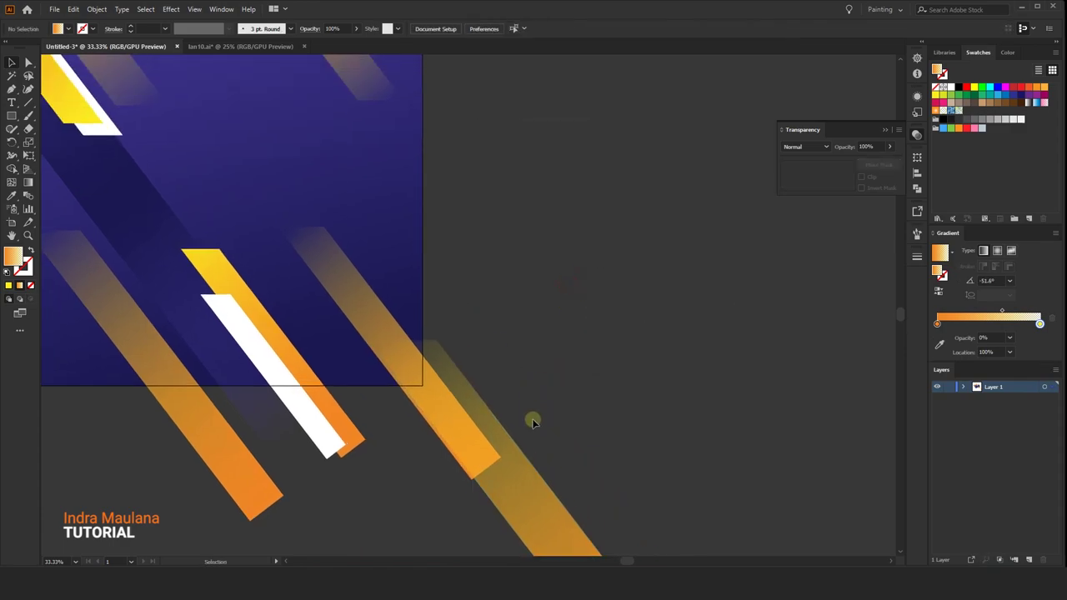
left_click_drag(528, 457, 486, 387)
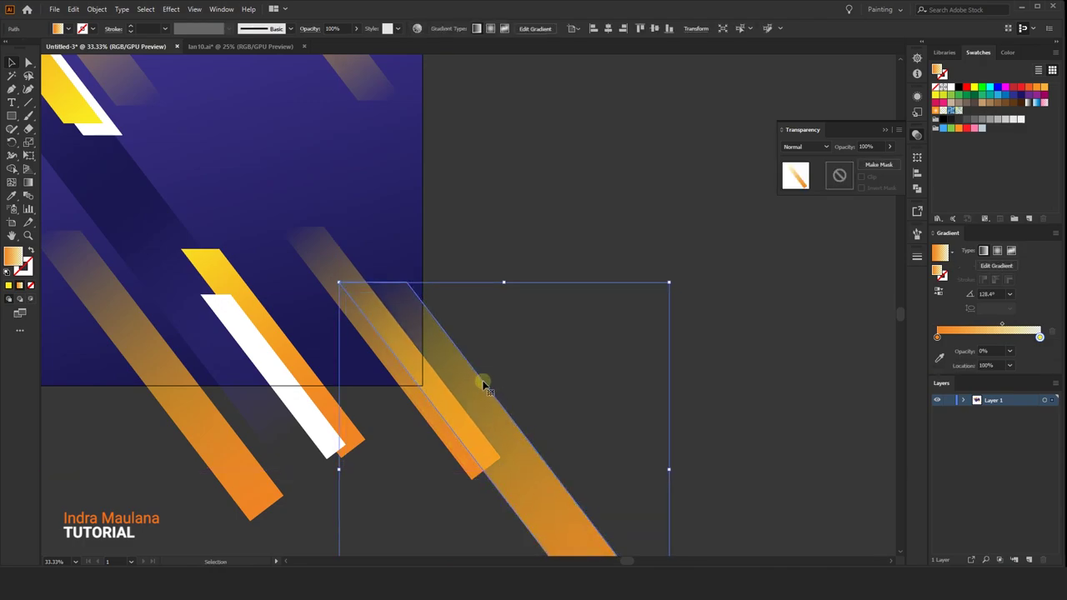
- Align the stripes' gradients along their length with the Gradient tool
left_click(341, 263)
key("g")
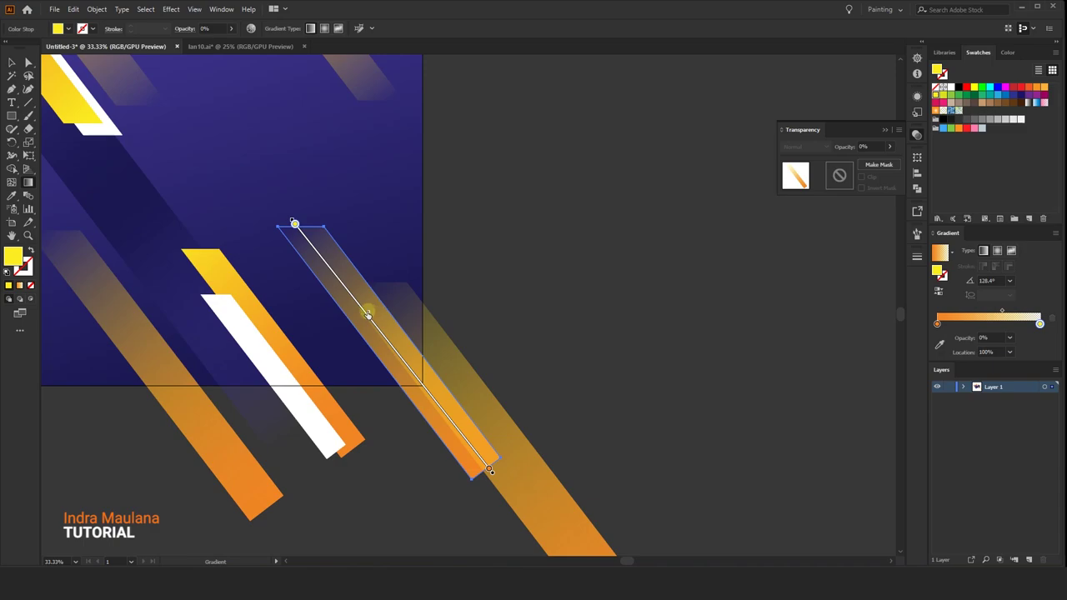
key("v")
left_click(436, 357)
key("g")
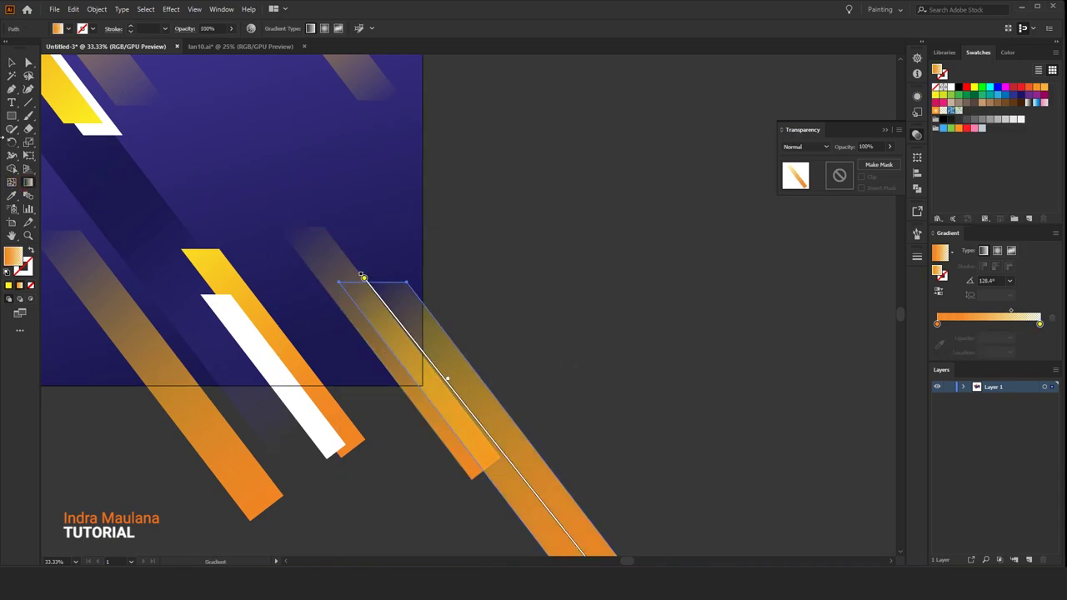
- Nudge the stripe slightly down and right, then deselect it
left_click(12, 63)
left_click(560, 245)
scroll(539, 347, "down", 1)
scroll(539, 347, "up", 2)
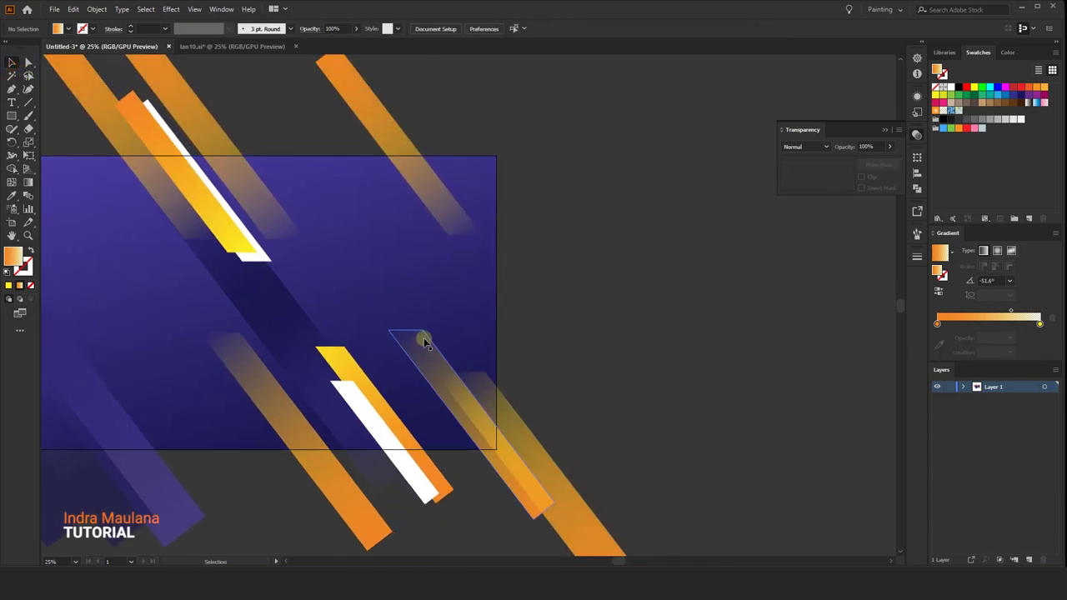
left_click_drag(423, 351, 433, 356)
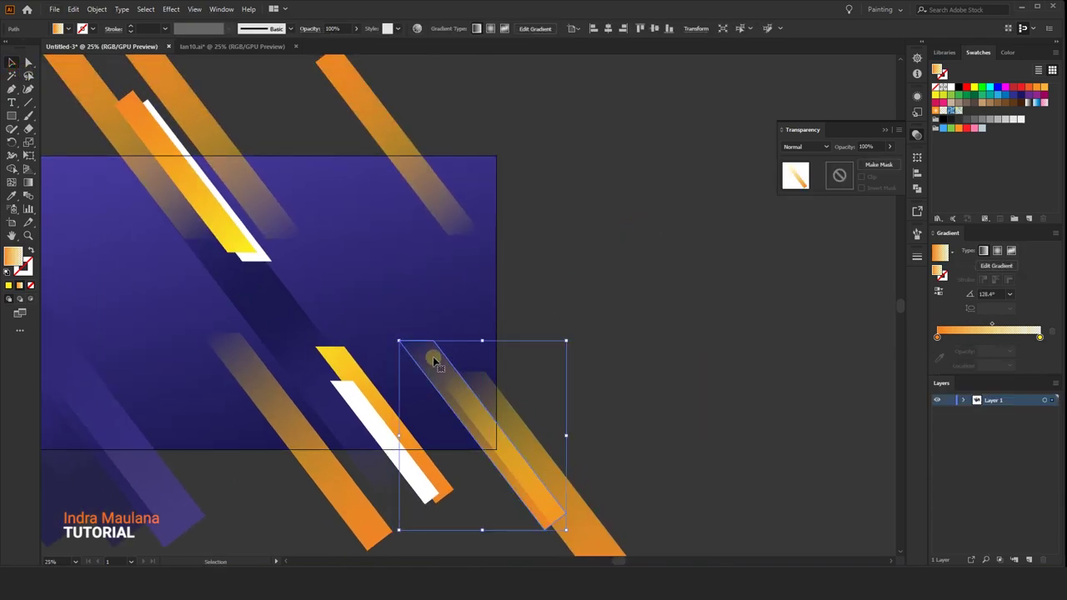
left_click(590, 300)
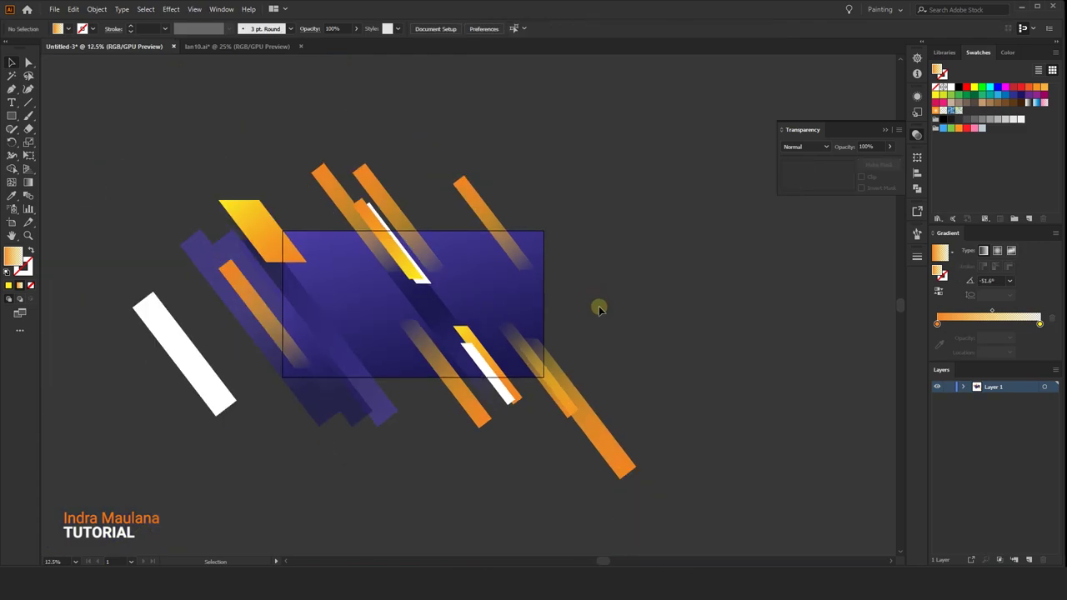
- Duplicate the white stroke to the right of the artboard and set its weight to 2 pt
left_click(27, 101)
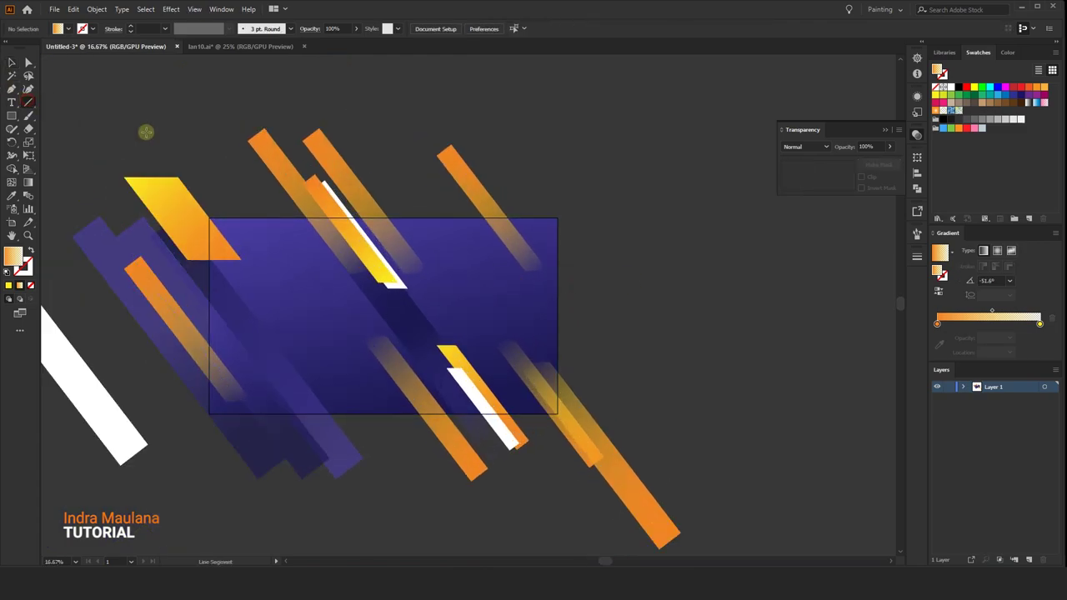
left_click(10, 60)
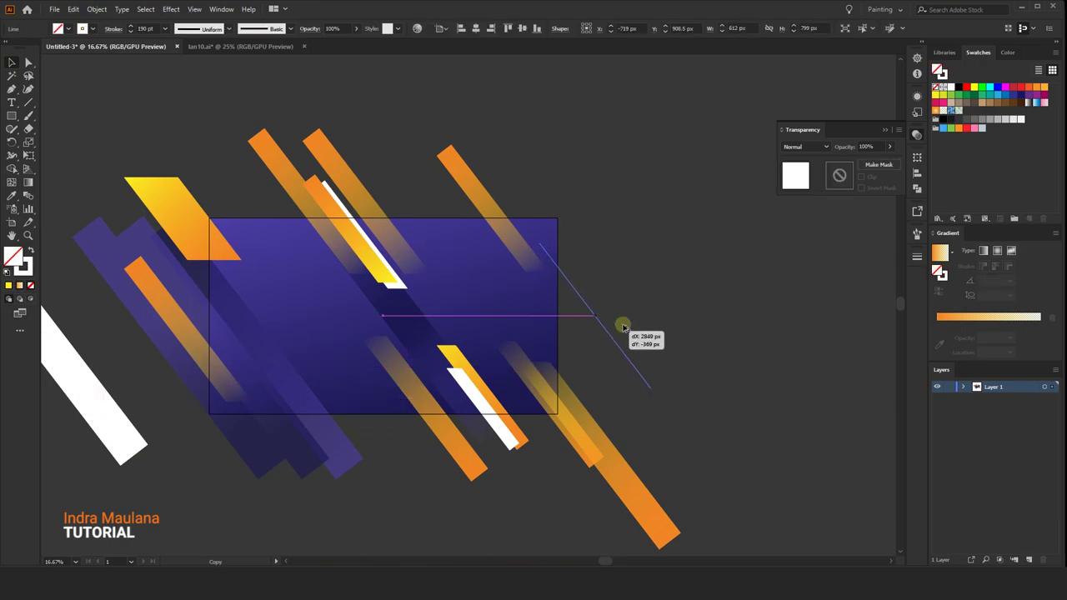
left_click_drag(90, 402, 671, 310)
left_click(155, 29)
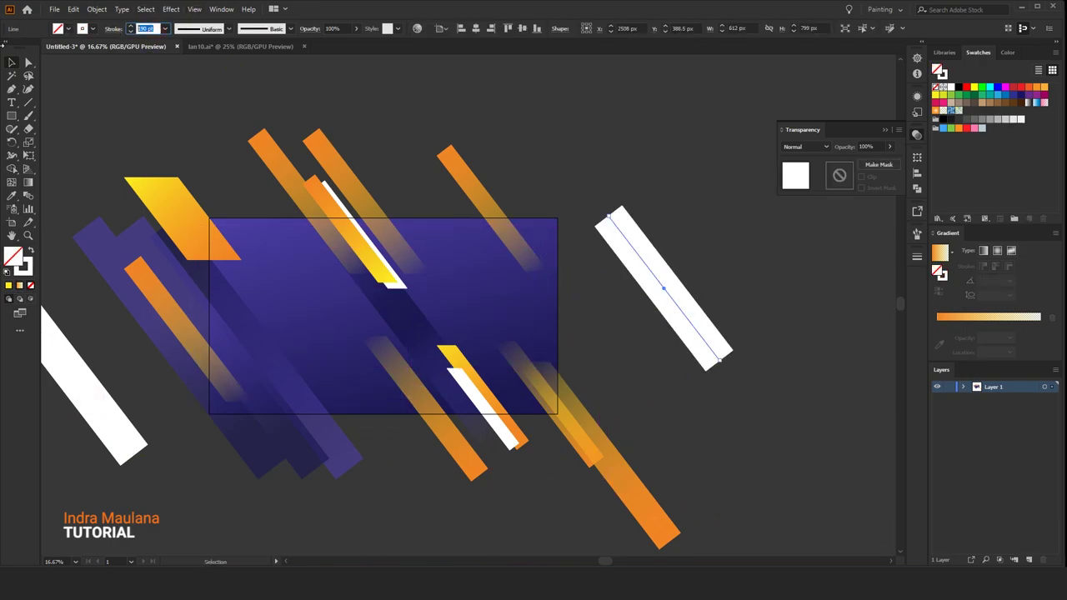
type("2")
key("Return")
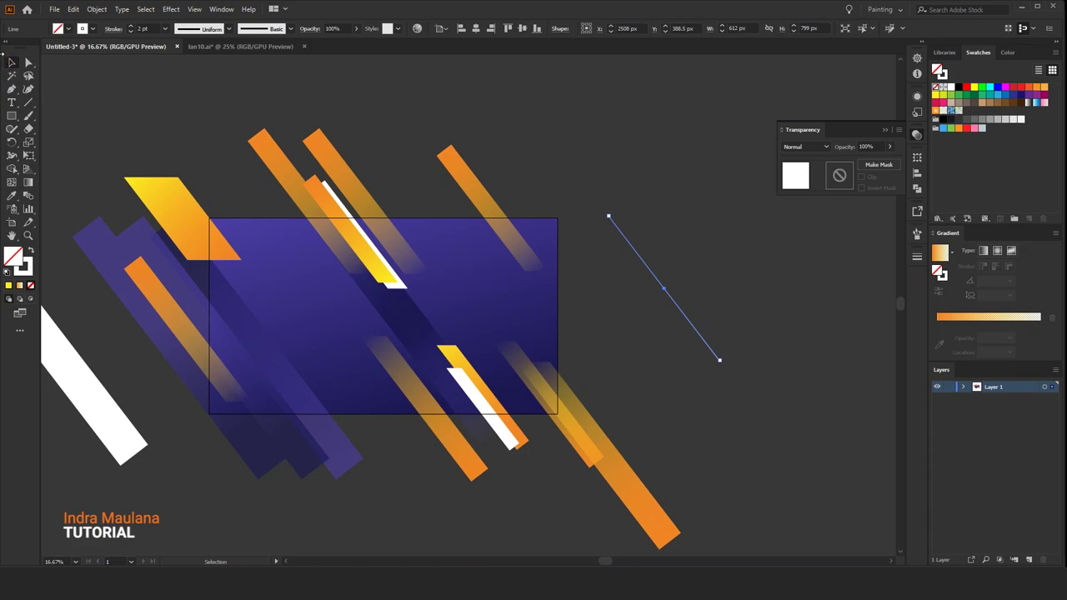
- Move the thin line beside the upper white accent and shorten its lower end
left_click(498, 172)
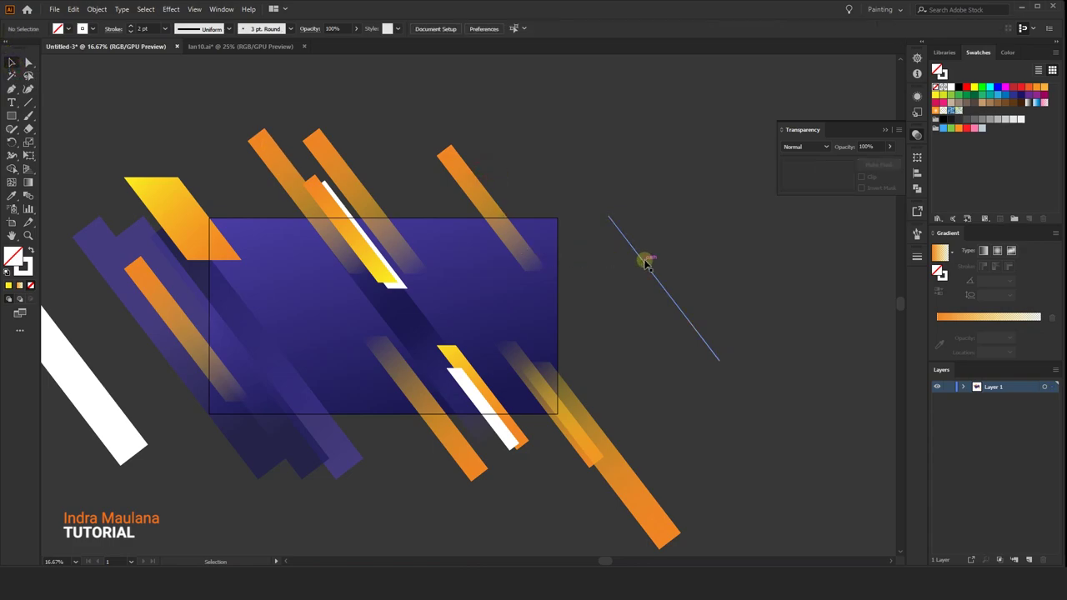
left_click(396, 271)
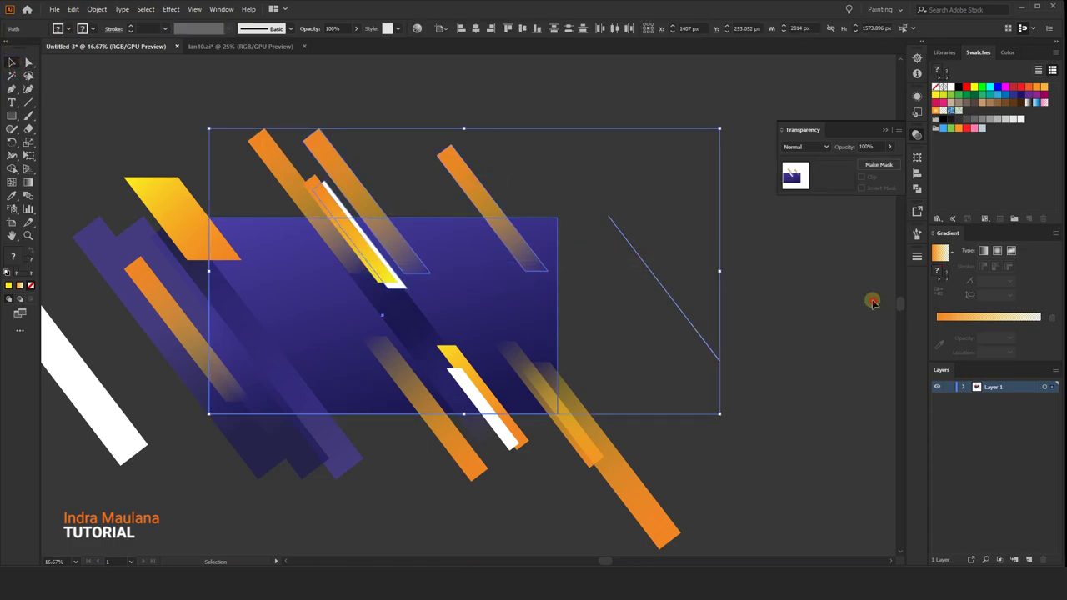
left_click(664, 305)
left_click_drag(675, 304, 387, 249)
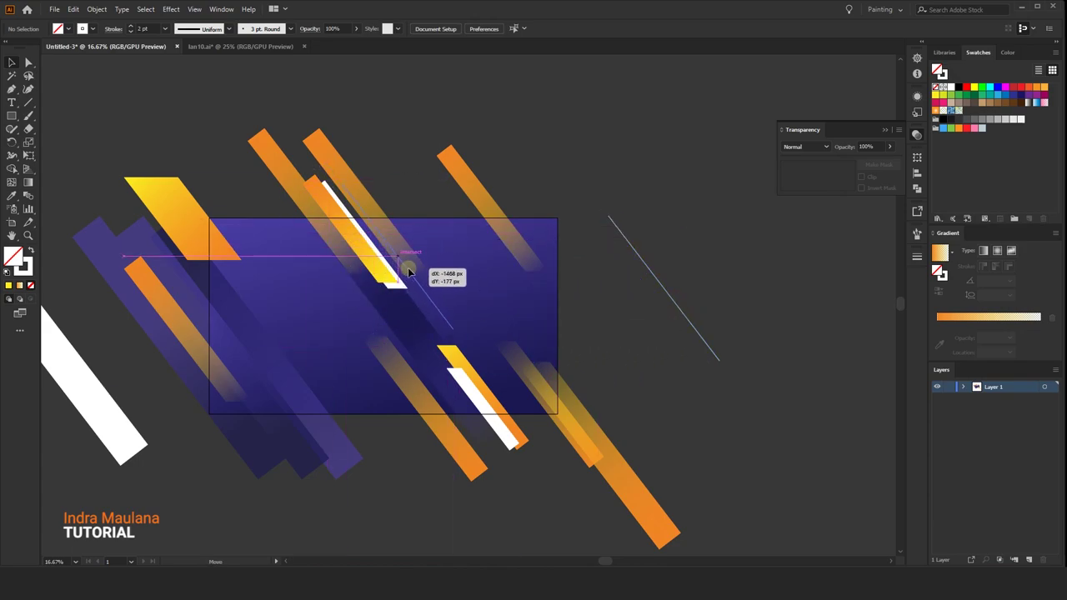
left_click_drag(388, 249, 436, 305)
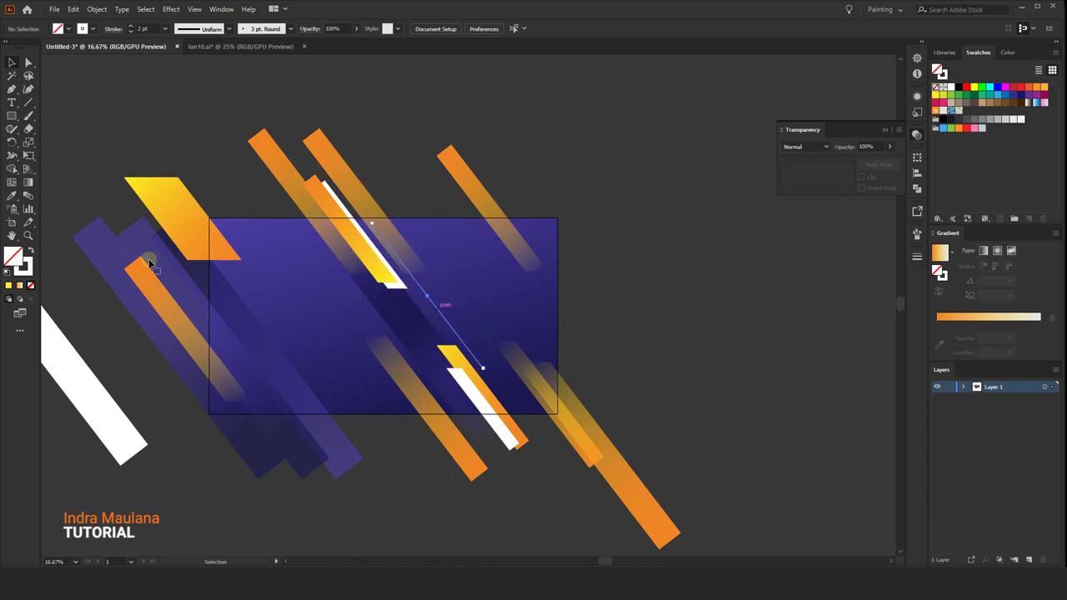
scroll(494, 363, "up", 1)
left_click_drag(461, 364, 381, 261)
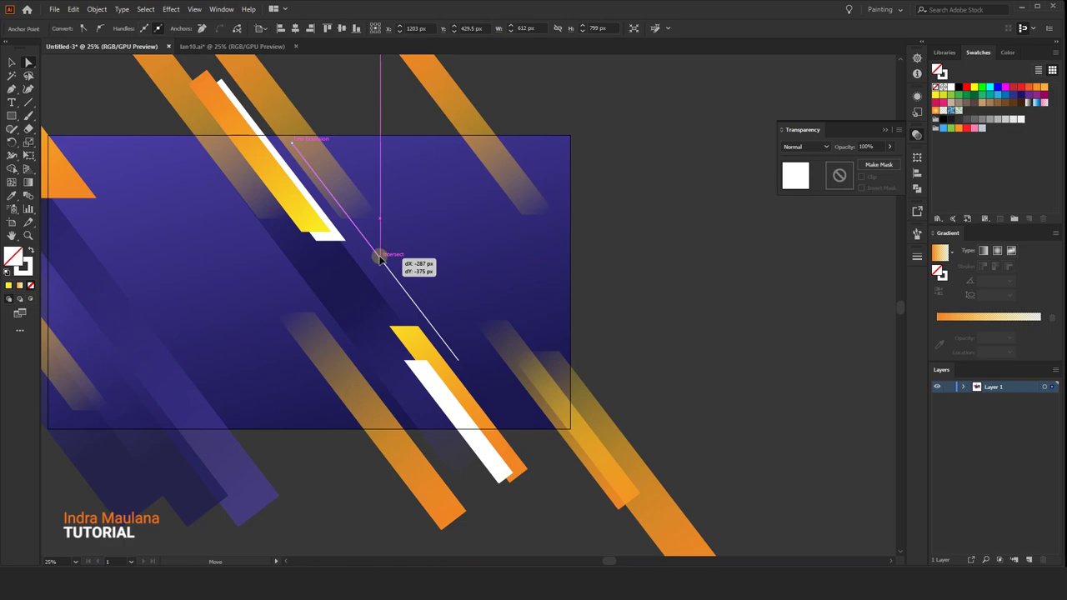
left_click_drag(379, 259, 380, 259)
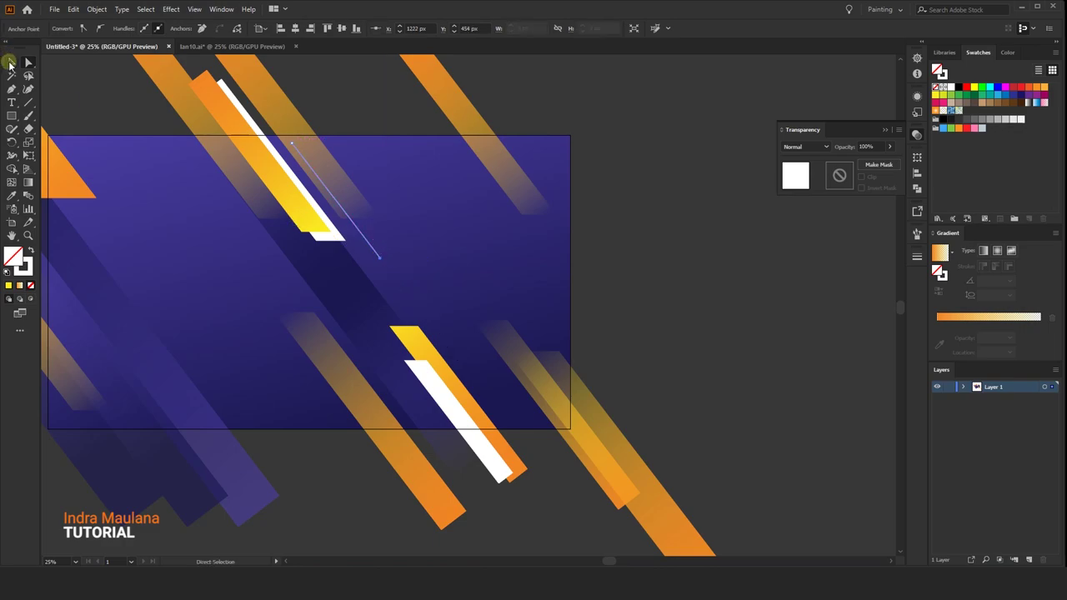
- Copy the thin line lower down and to the left
left_click(9, 62)
left_click(425, 127)
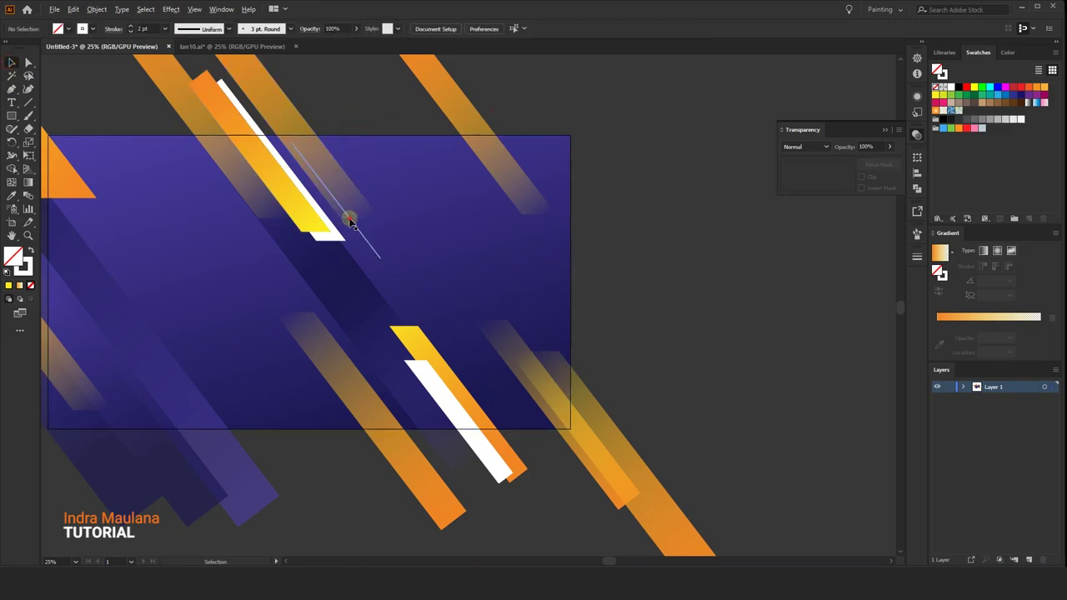
left_click_drag(350, 221, 341, 298)
key("a")
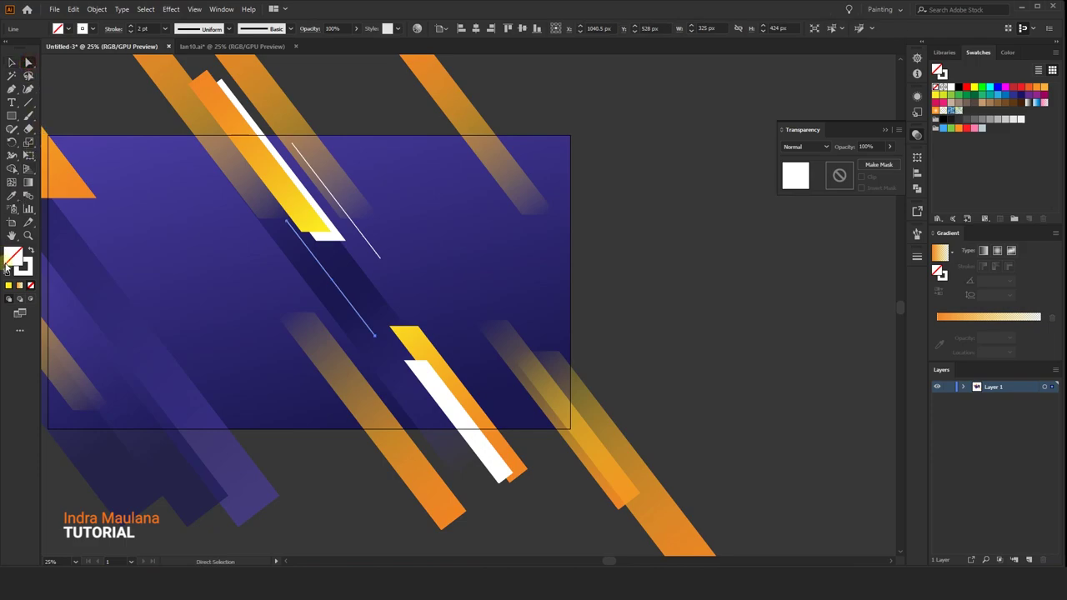
- Give the copied line the orange-yellow gradient as its stroke using the Eyedropper
left_click(12, 194)
left_click(248, 139)
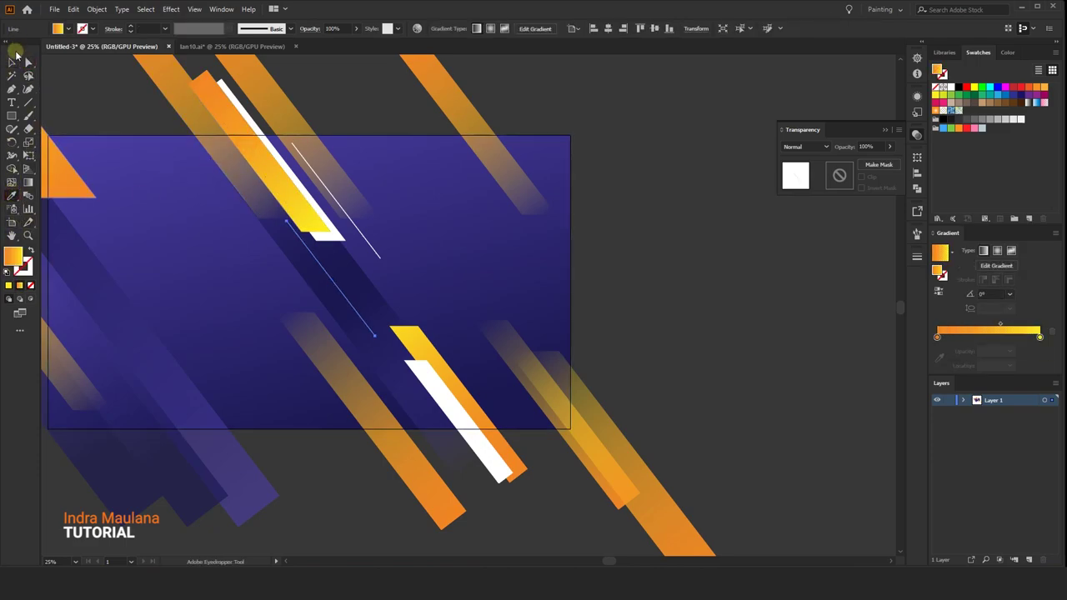
left_click(13, 62)
left_click(30, 249)
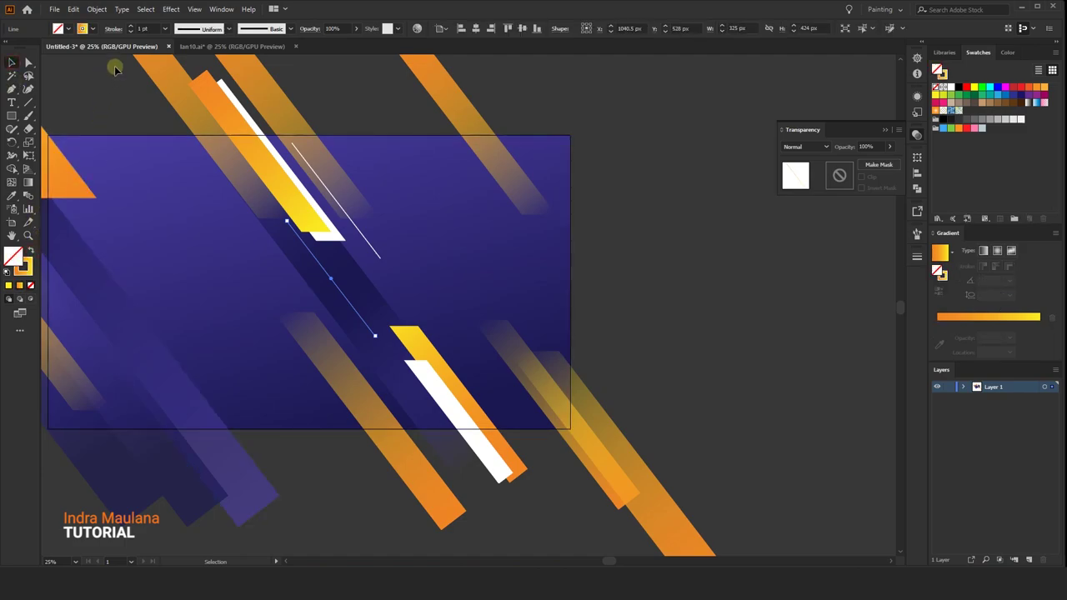
left_click(107, 83)
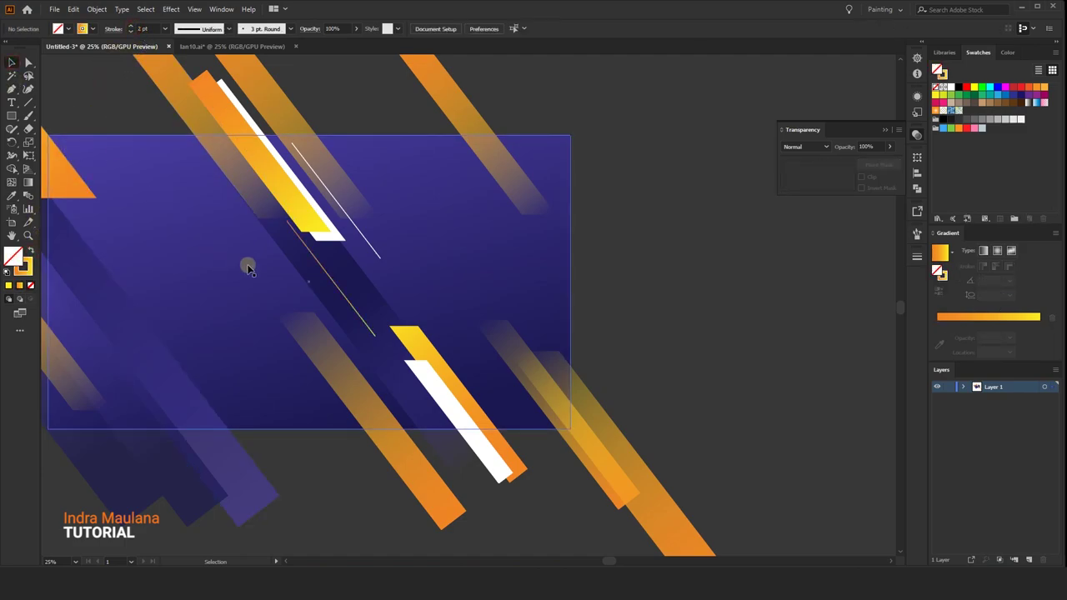
- Shorten the thin line by pulling its end up, then duplicate it toward the lower yellow stripe
left_click(325, 268)
key("a")
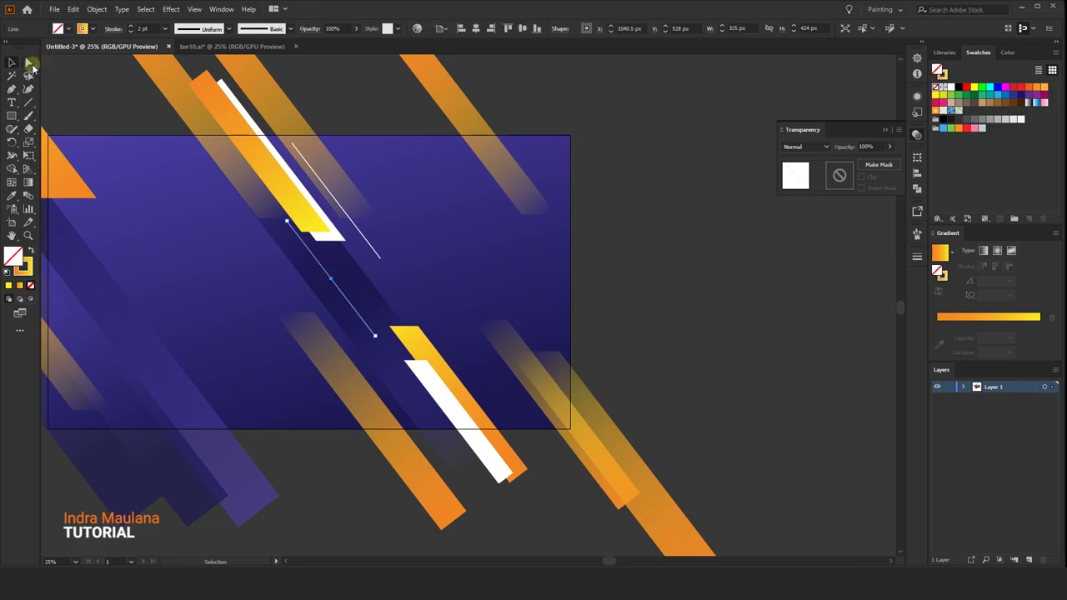
mouse_move(251, 224)
left_mouse_down()
mouse_move(376, 338)
mouse_move(321, 266)
left_mouse_up()
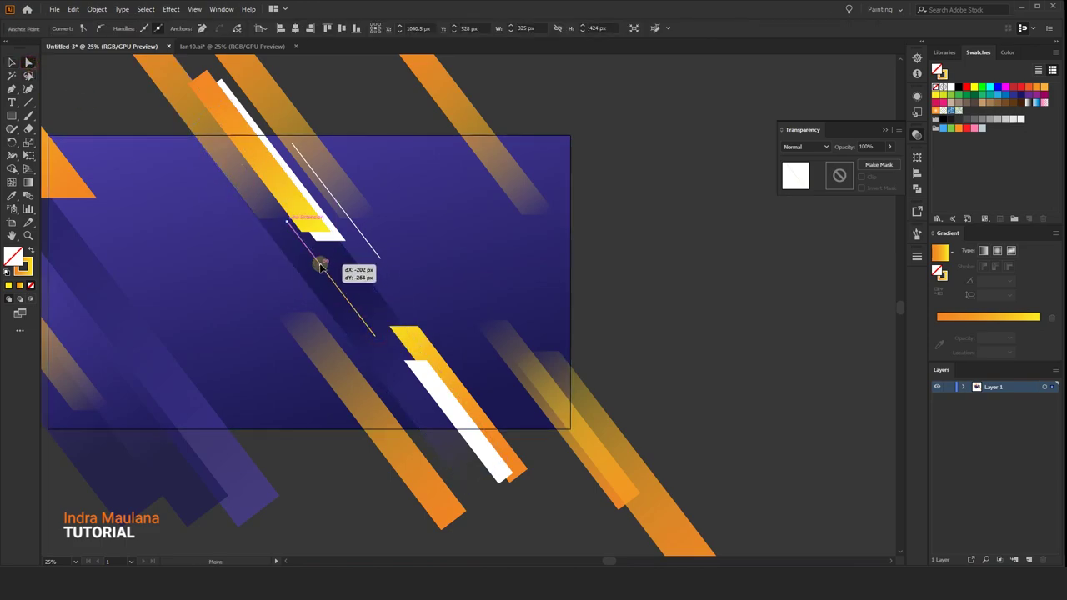
left_click(319, 115)
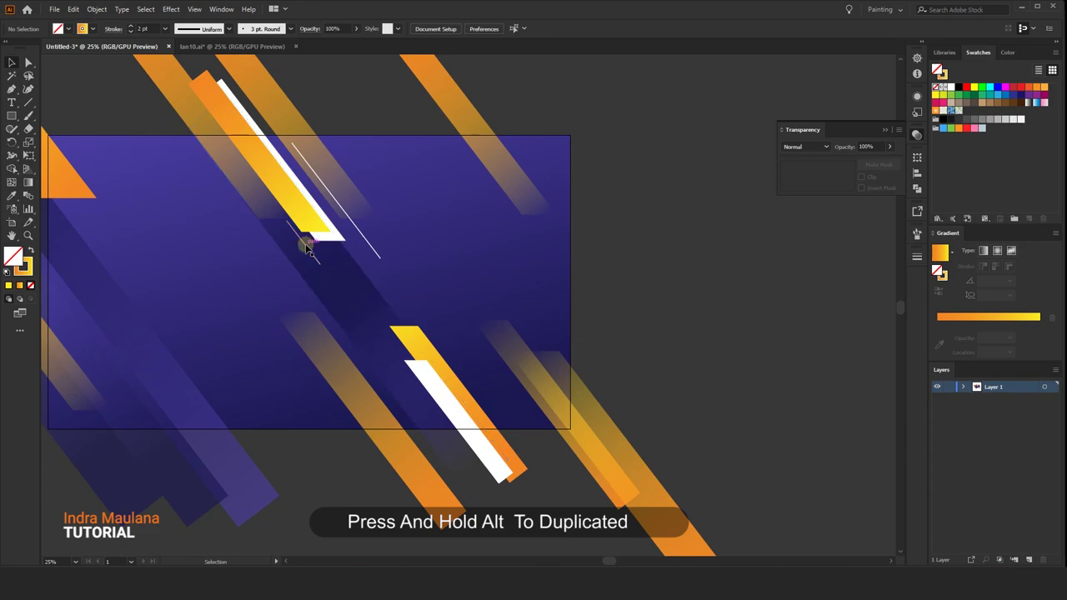
mouse_move(308, 250)
left_mouse_down()
mouse_move(389, 338)
mouse_move(371, 313)
mouse_move(382, 327)
left_mouse_up()
key("a")
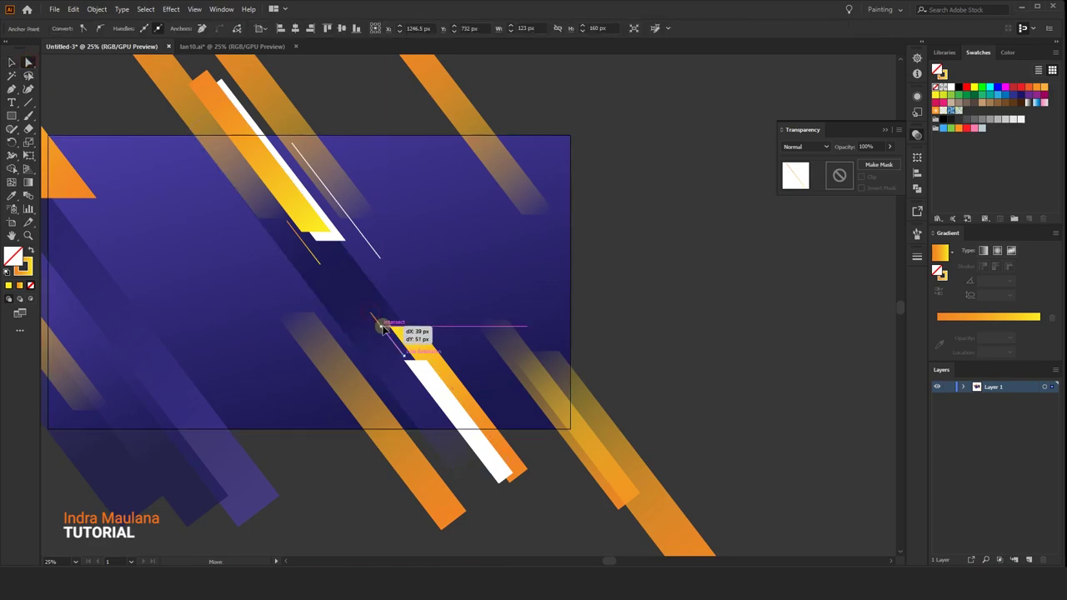
- Set the small copied line's stroke colour to white
left_click(12, 62)
left_click(98, 69)
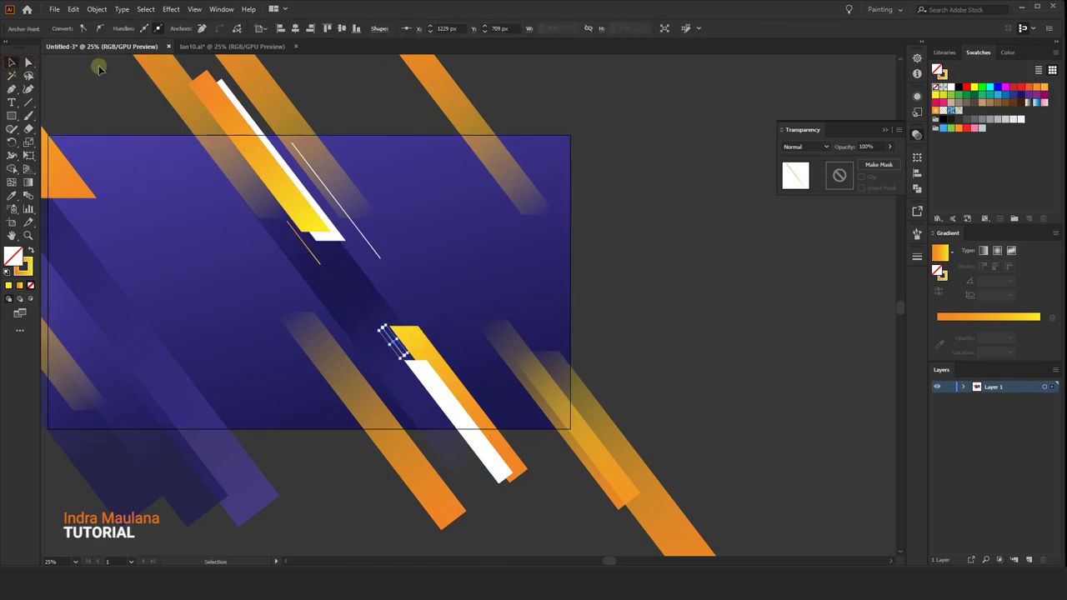
left_click(770, 90)
left_click(391, 340)
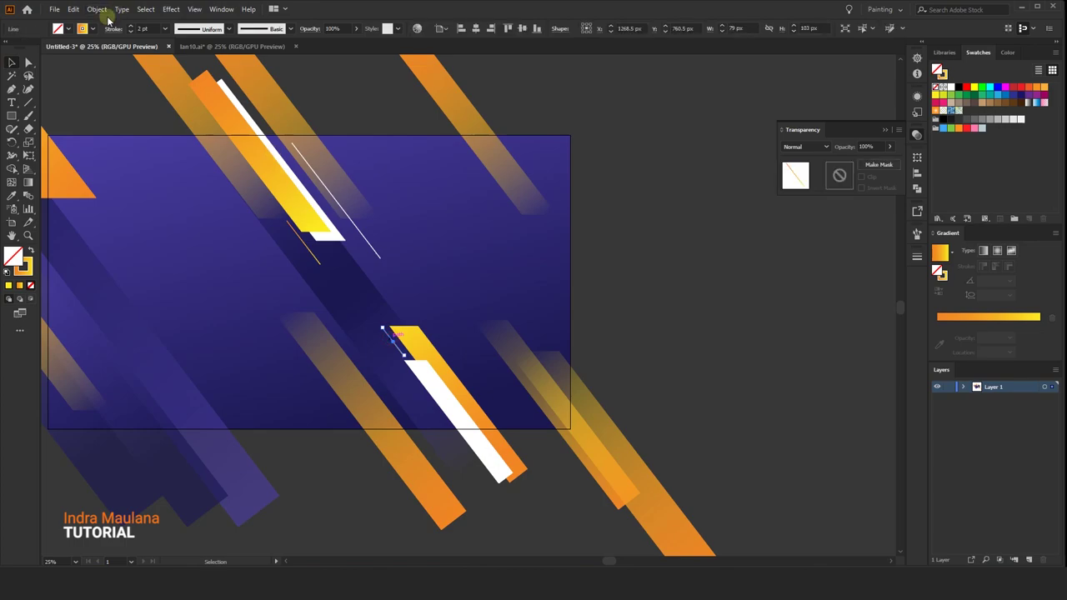
left_click(94, 30)
left_click(18, 50)
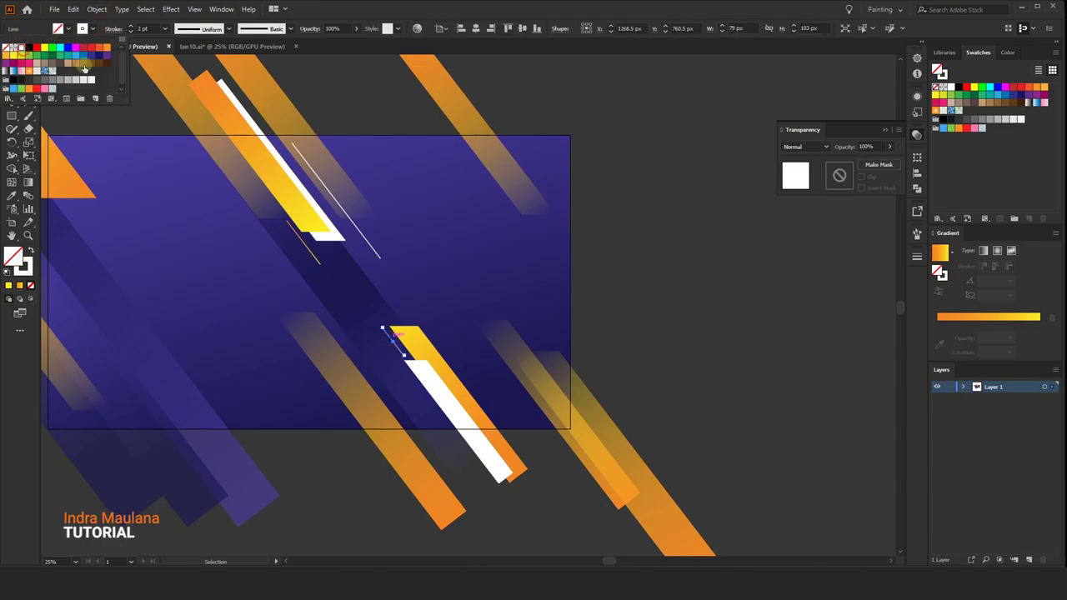
left_click(595, 125)
- Duplicate the white line beside the lower yellow stripe and lengthen its lower end
scroll(605, 157, "right", 1)
left_click(588, 205)
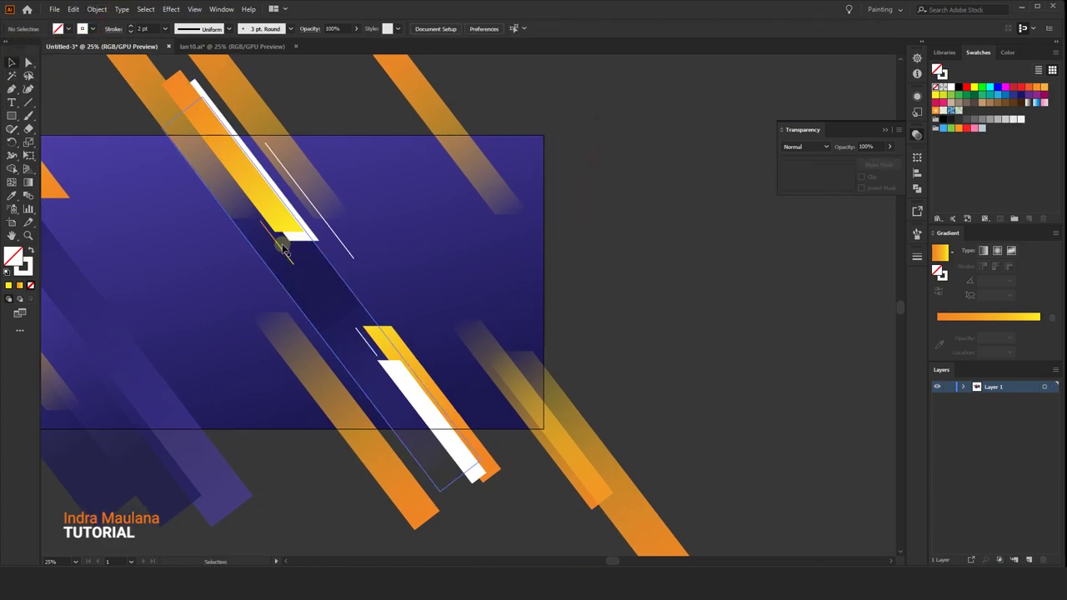
mouse_move(282, 248)
left_mouse_down()
mouse_move(403, 326)
mouse_move(469, 410)
left_mouse_up()
left_click(29, 65)
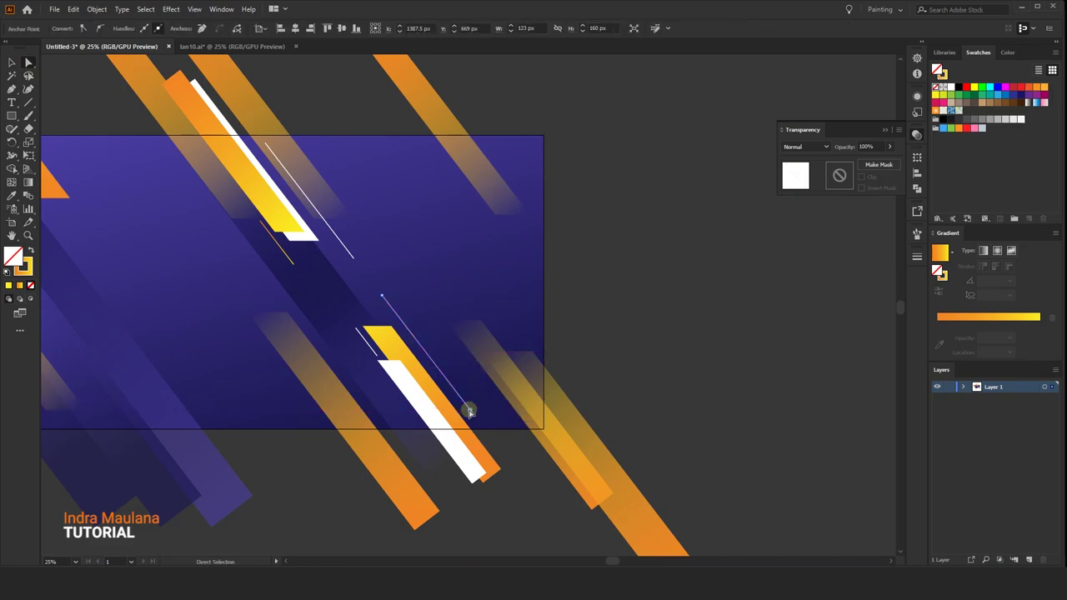
left_click(672, 324)
scroll(672, 323, "down", 1)
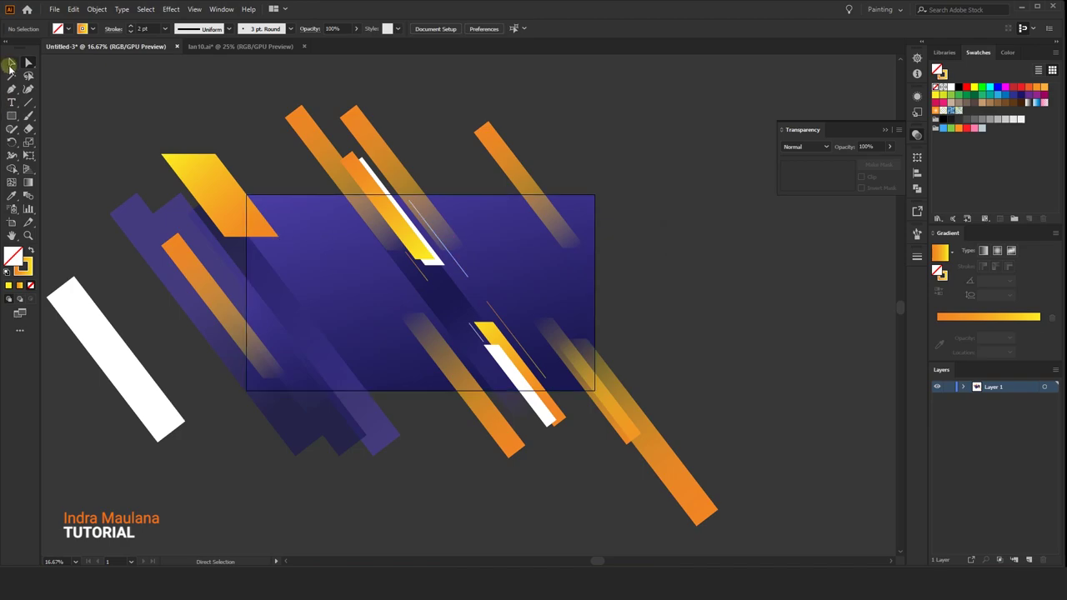
- Unlock all artwork with Object > Unlock All
left_click(11, 64)
left_click(326, 232)
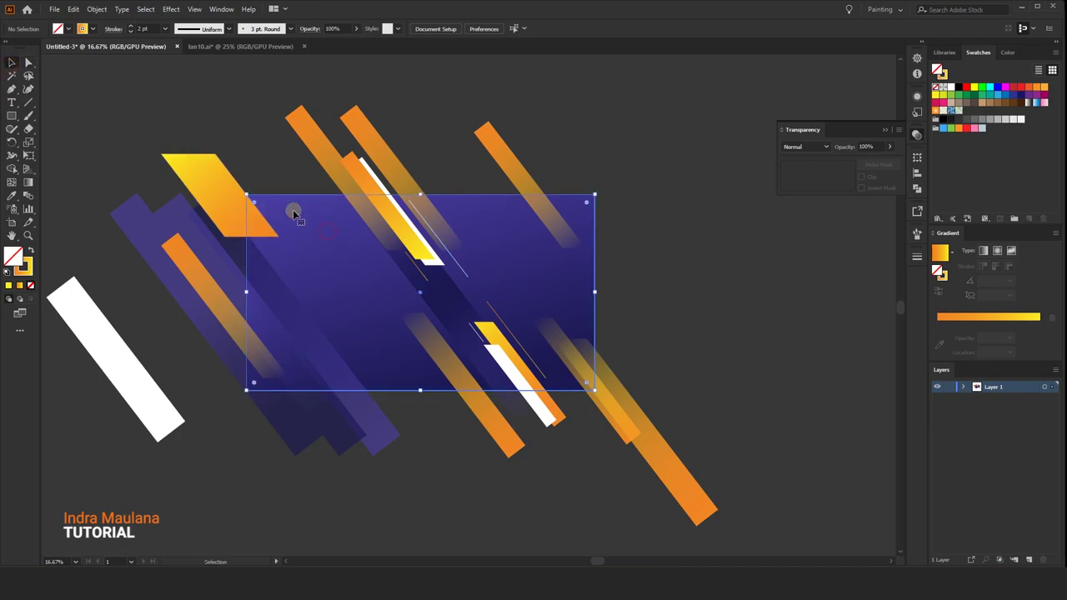
left_click(95, 9)
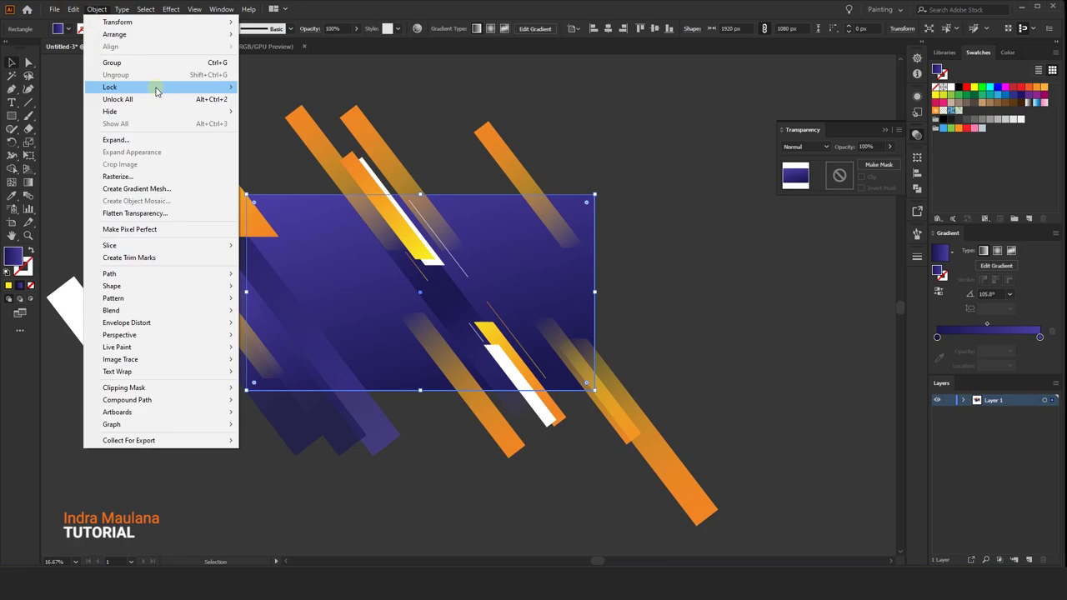
left_click(154, 97)
- Draw a 1920×1080 rectangle and centre it horizontally and vertically on the background
left_click(12, 117)
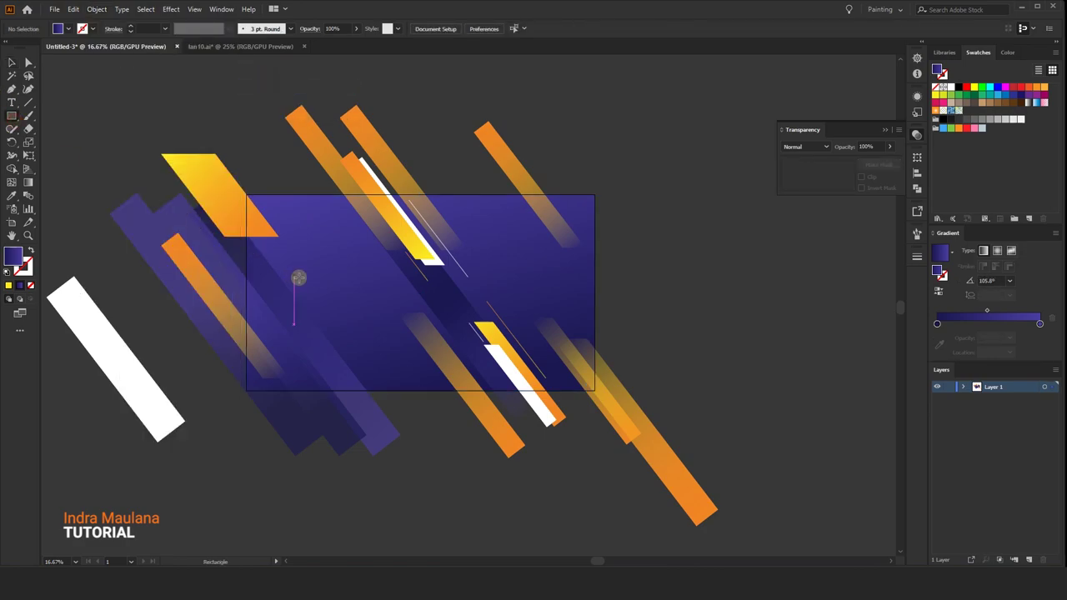
left_click(317, 317)
key("Return")
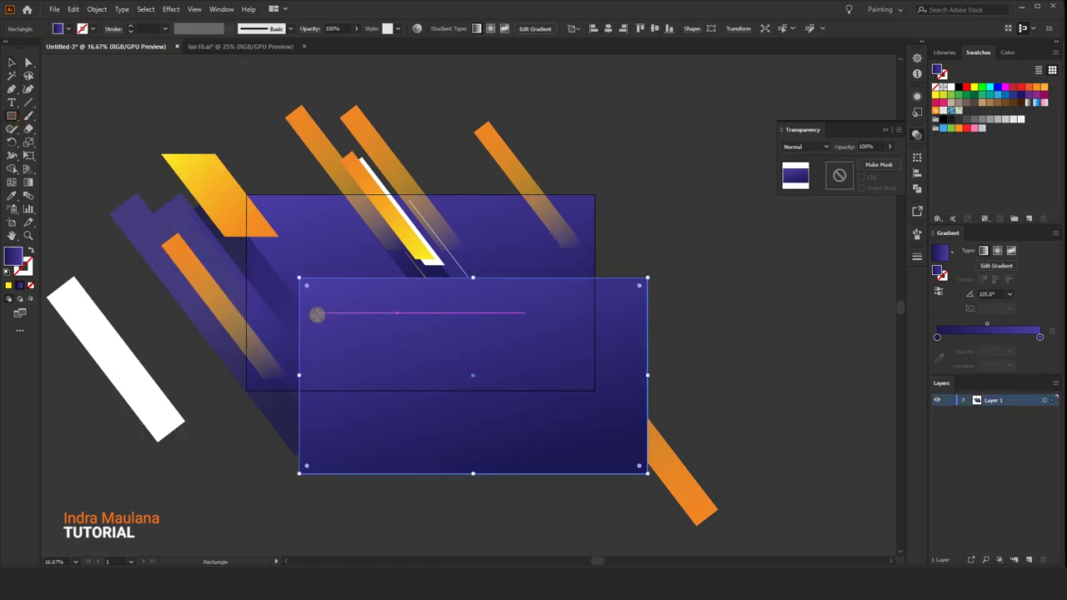
left_click(12, 63)
left_click(608, 29)
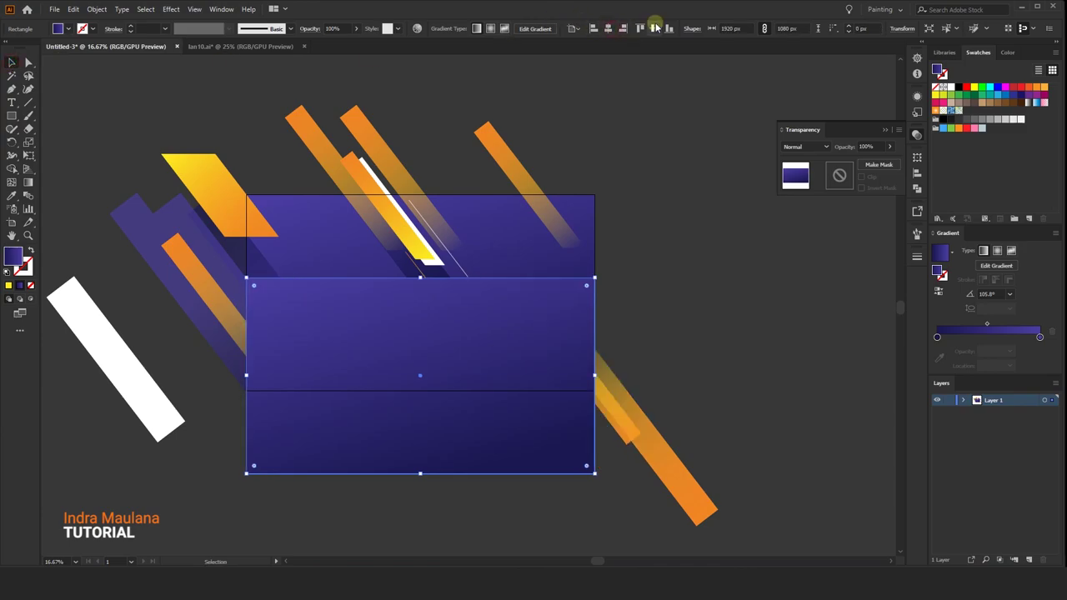
left_click(656, 29)
left_click(622, 214)
- Select all the artwork and make a clipping mask from the top rectangle
left_click_drag(768, 515, 125, 196)
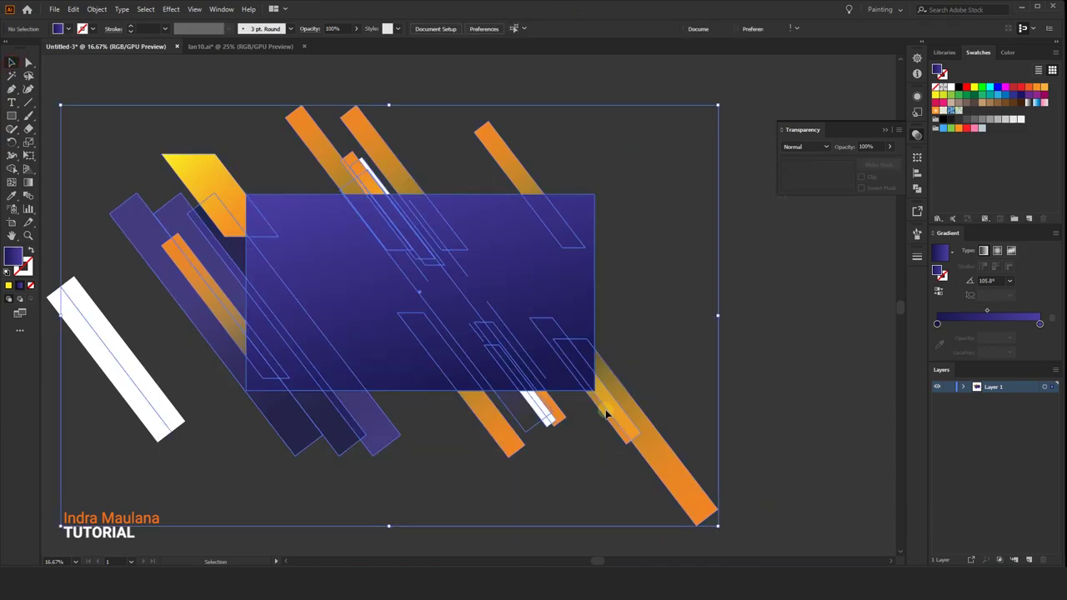
left_click(122, 146)
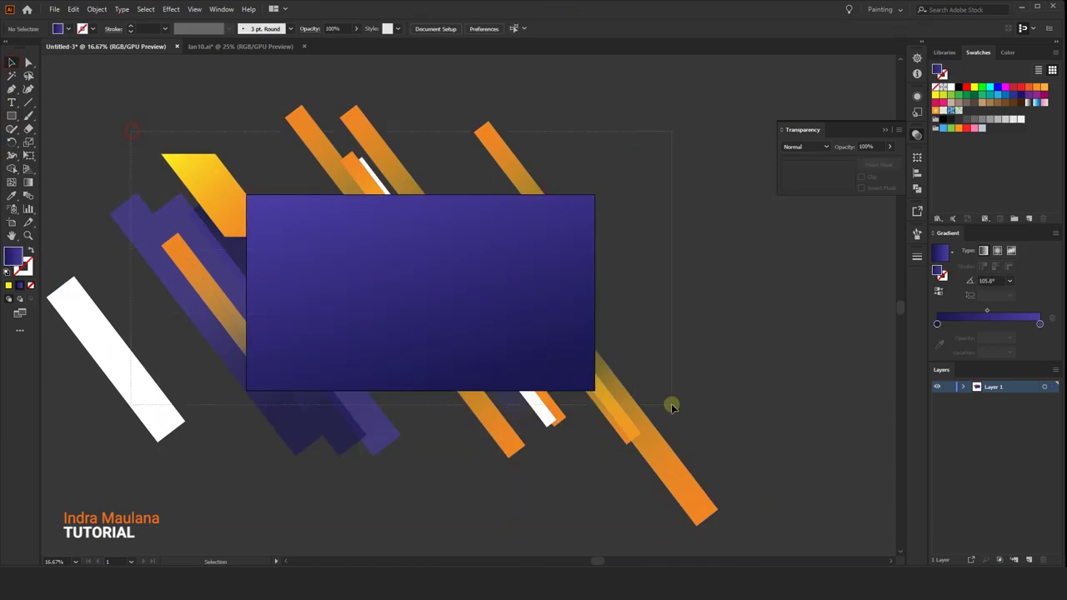
left_click_drag(742, 463, 171, 344)
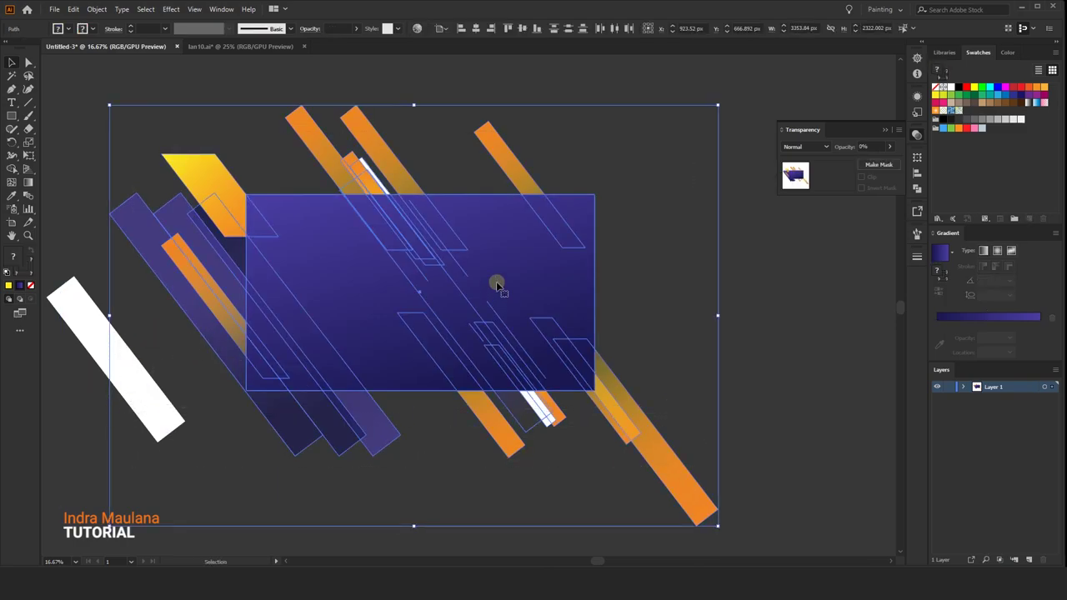
right_click(425, 220)
left_click(467, 350)
left_click(697, 179)
left_click_drag(668, 275, 652, 275)
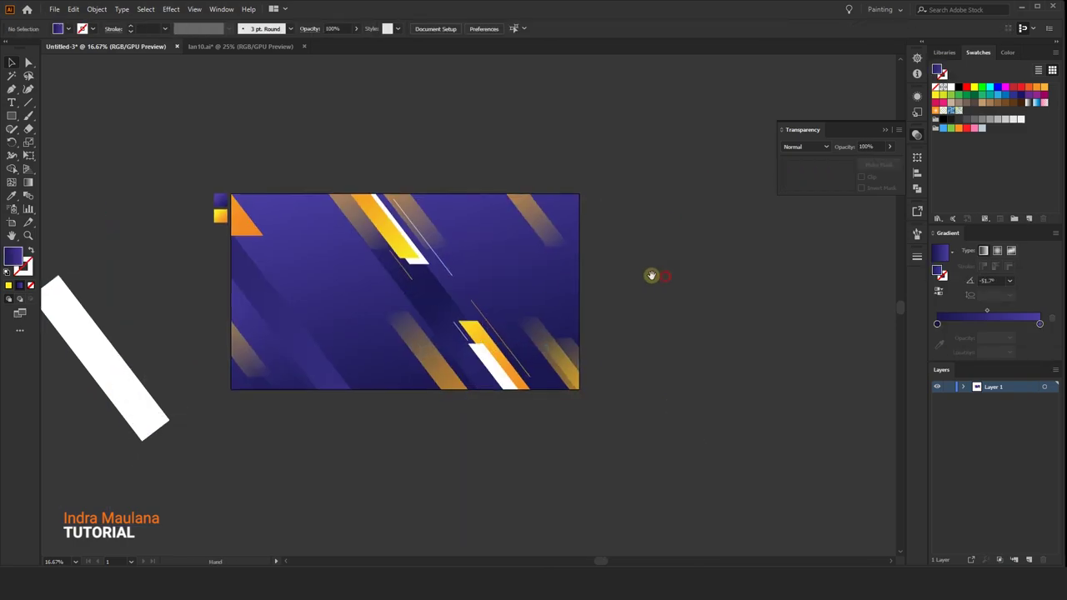
scroll(644, 277, "up", 1, "alt")
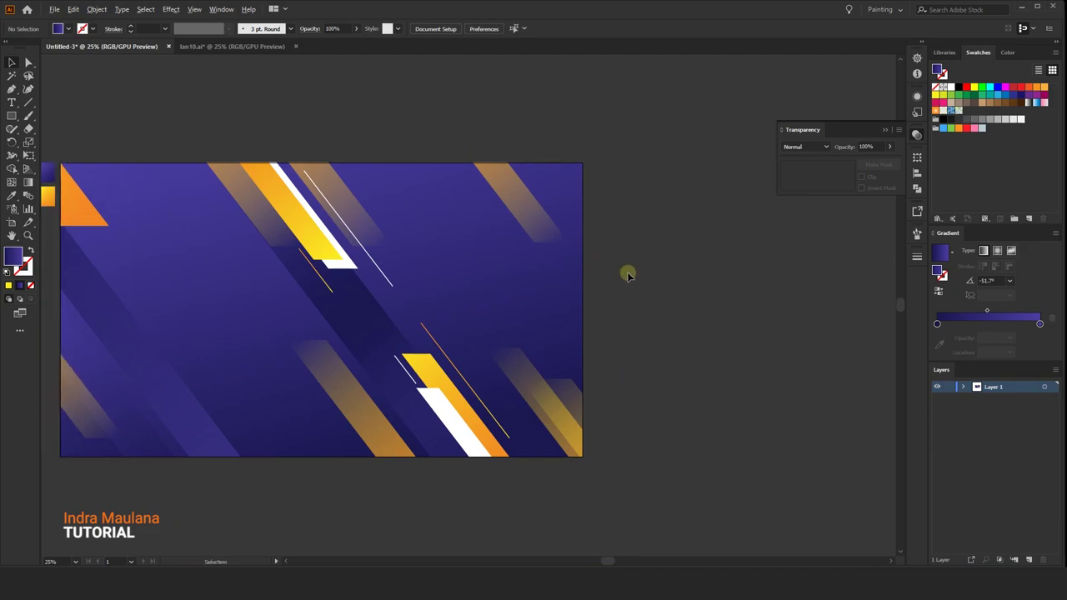
scroll(628, 275, "down", 1, "alt")
left_click_drag(619, 289, 606, 281)
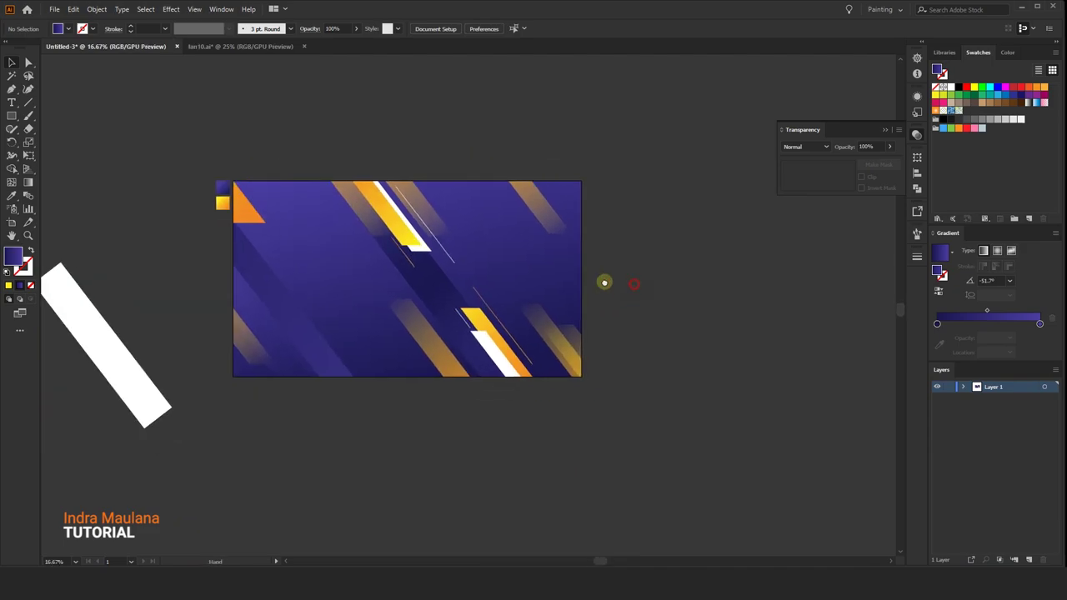
left_click(12, 89)
scroll(477, 328, "up", 1, "alt")
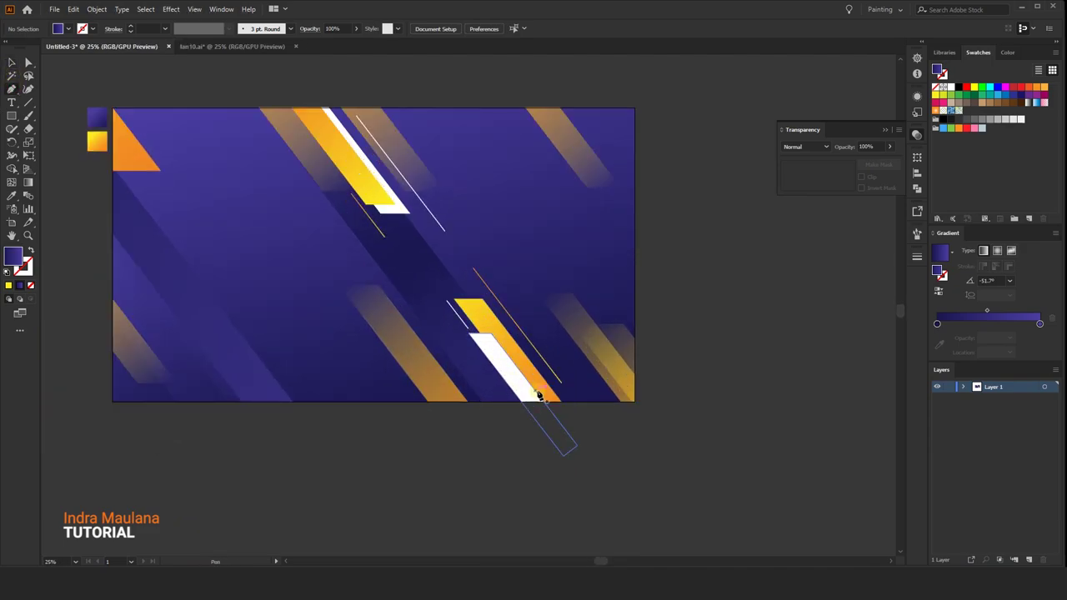
scroll(426, 267, "up", 1)
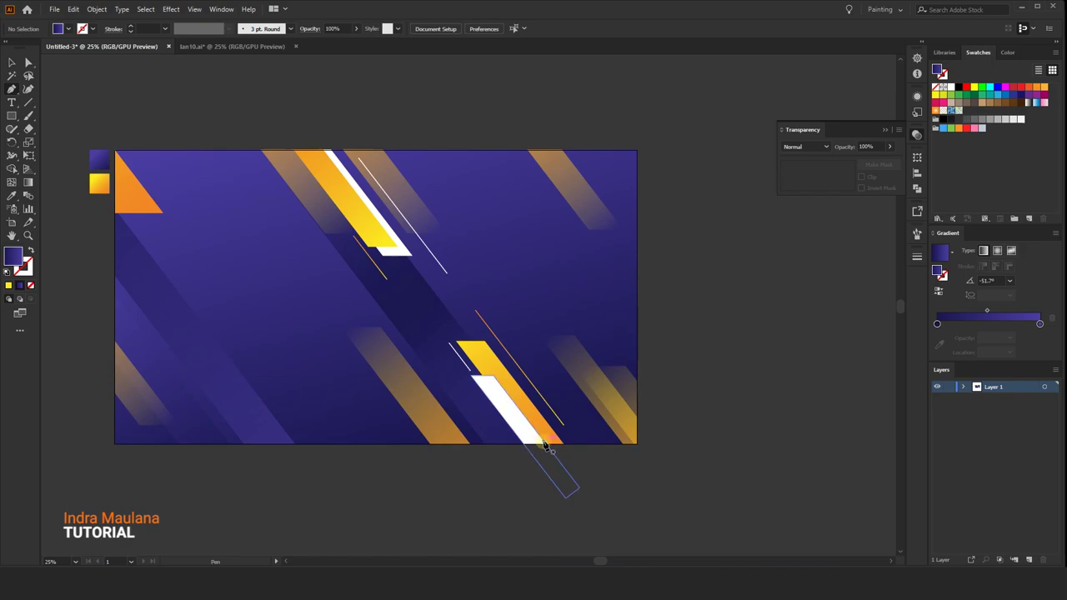
scroll(545, 446, "up", 1)
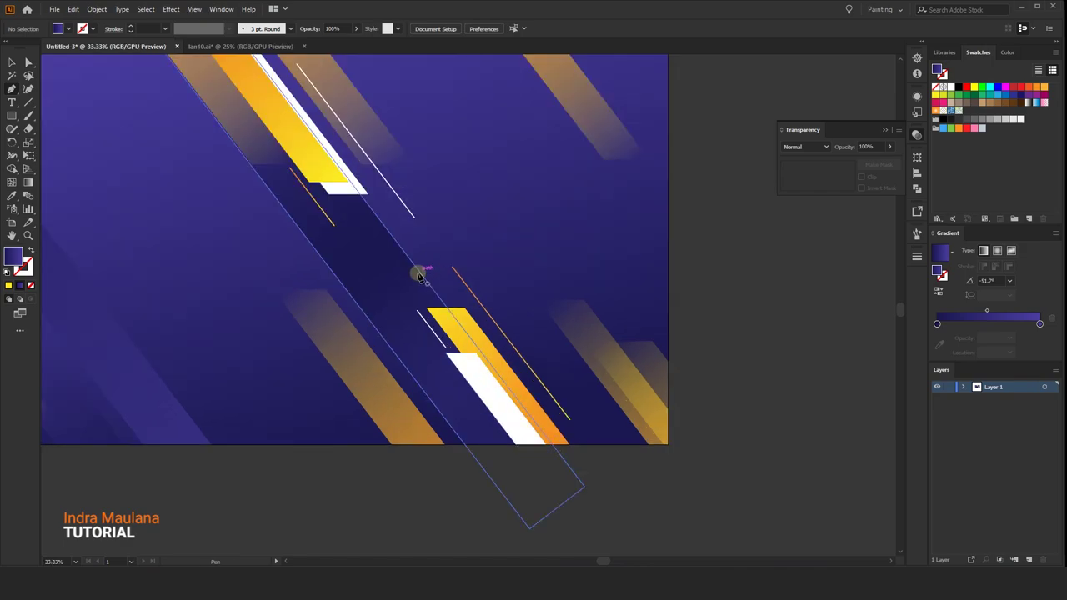
left_click_drag(293, 97, 341, 191)
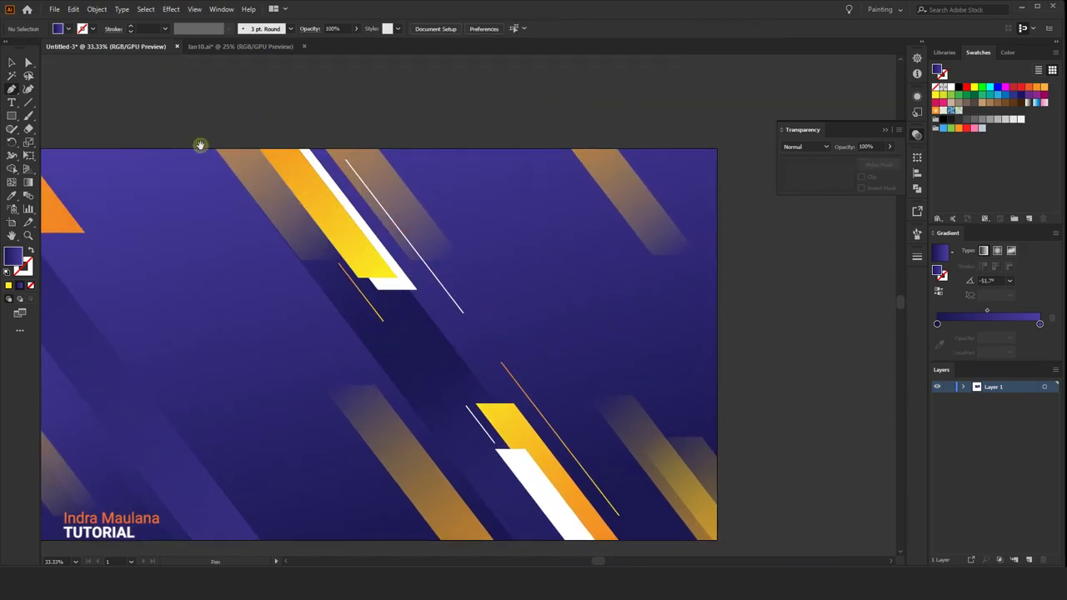
left_click_drag(200, 145, 203, 99)
- Toggle Overprint Preview on and off, switch to Outline view, and start a diagonal Pen path
left_click(194, 9)
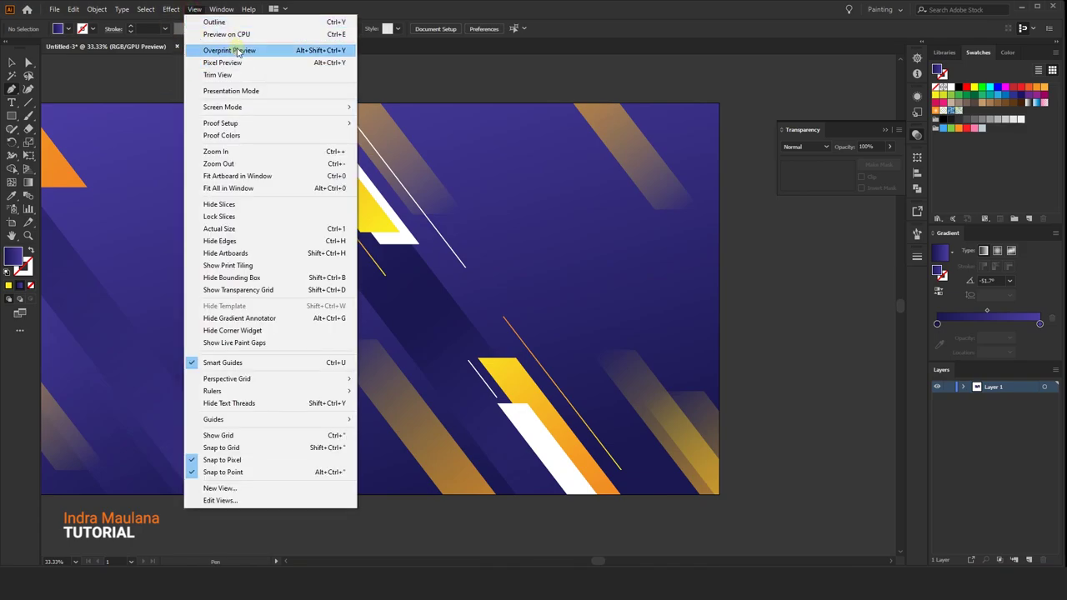
left_click(236, 51)
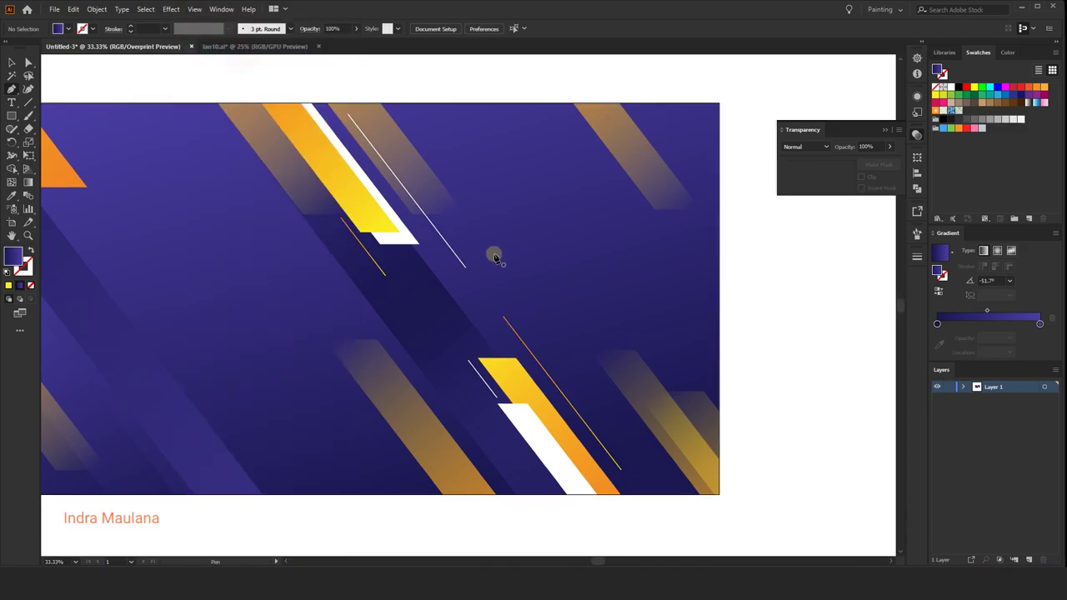
left_click(197, 12)
left_click(215, 50)
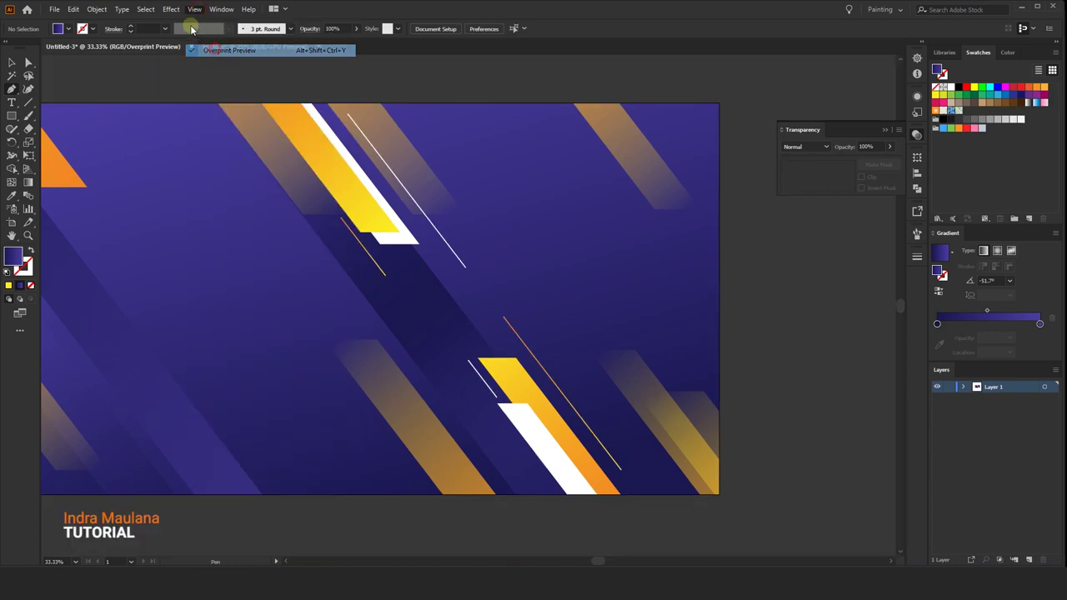
left_click(194, 9)
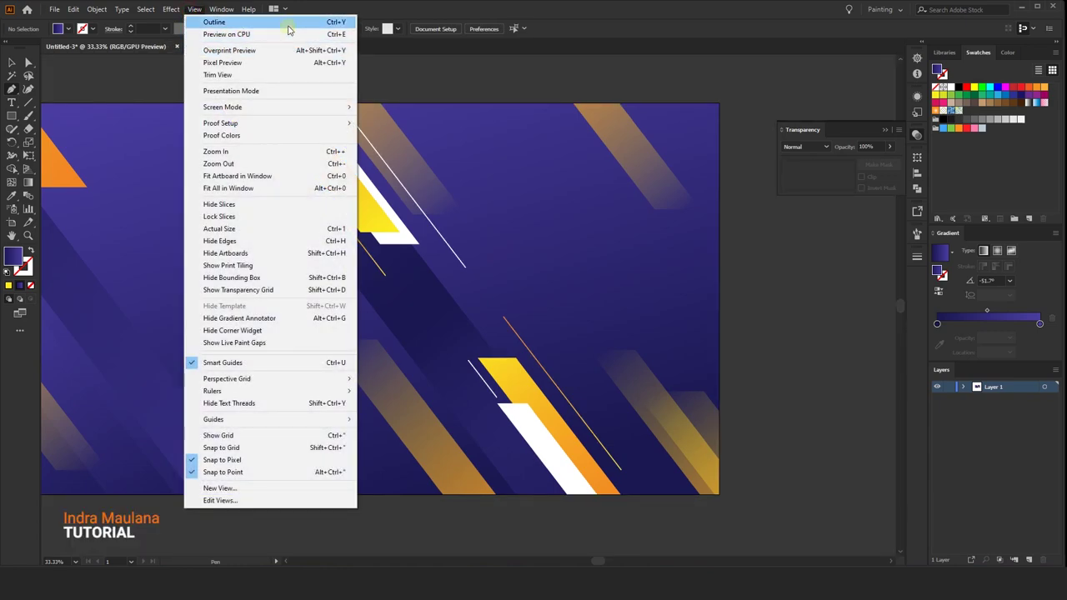
left_click(242, 22)
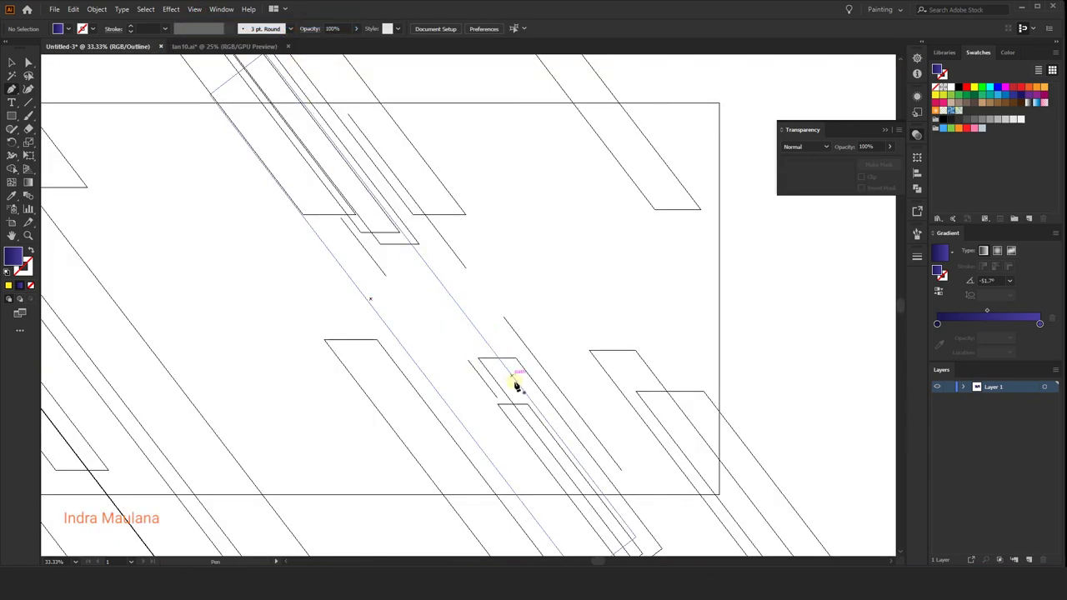
left_click(604, 498)
left_click_drag(352, 186, 375, 257)
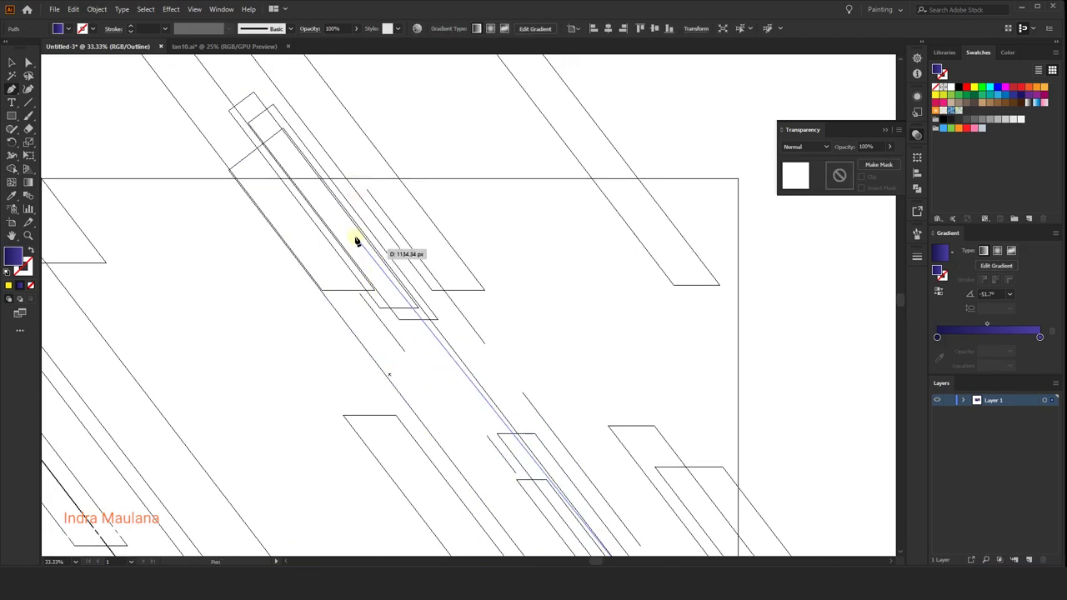
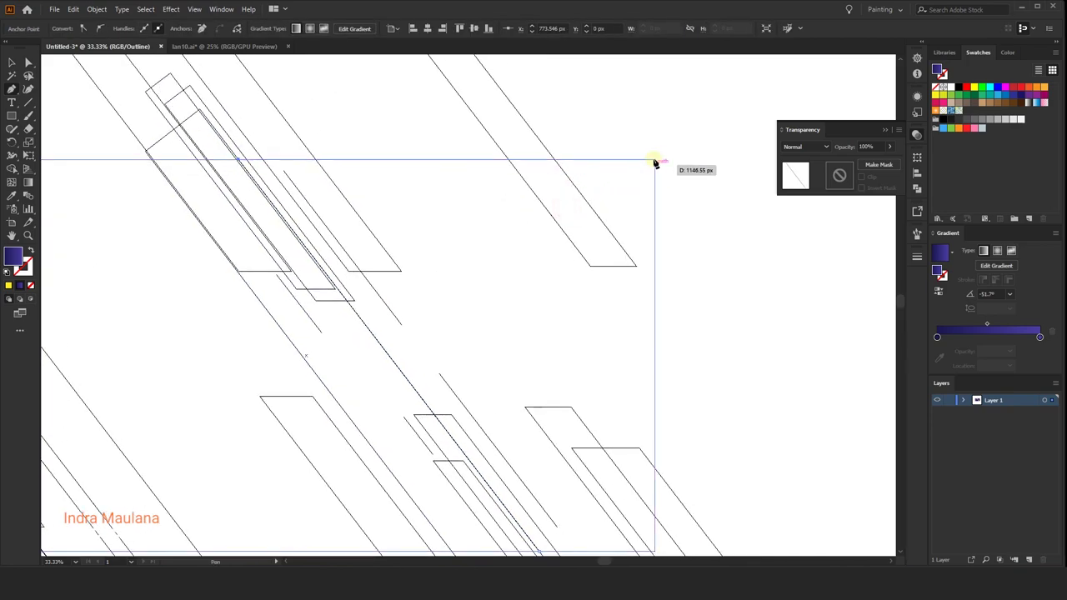
- Draw the diagonal panel outline across the banner's right side with the Pen tool
left_click(655, 162)
left_click_drag(655, 162, 640, 227)
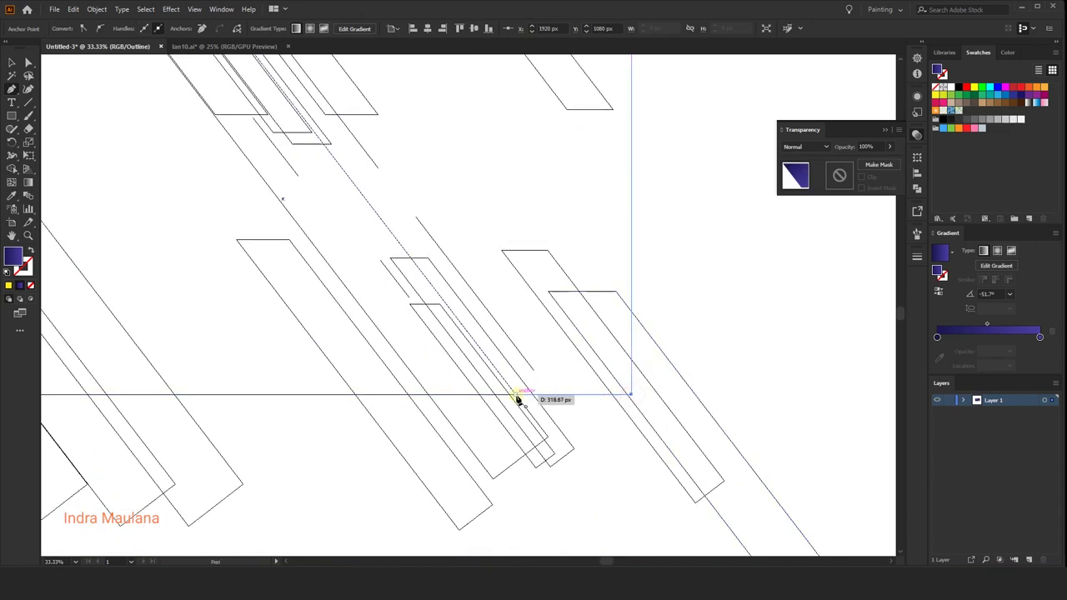
left_click(516, 395)
- Switch to Preview and fill the new diagonal panel white
left_click(11, 61)
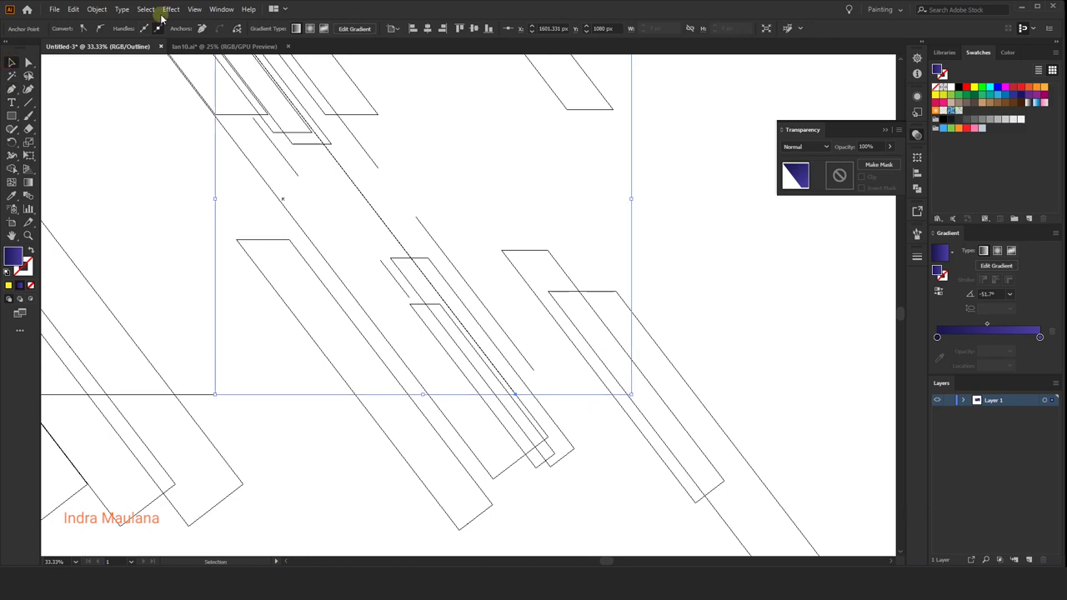
left_click(194, 8)
left_click(279, 21)
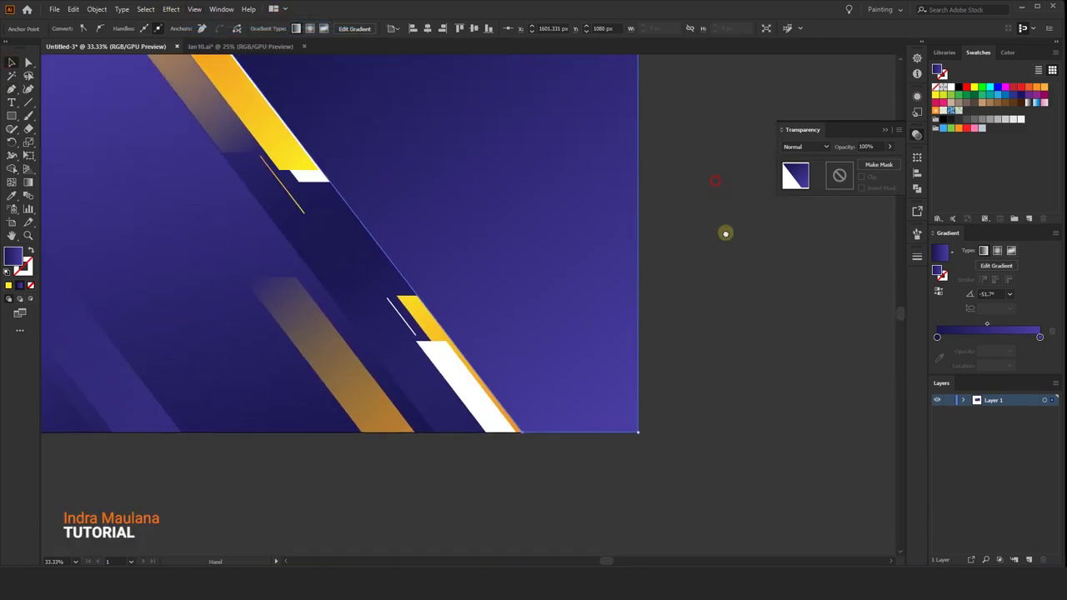
left_click(950, 88)
- Send the white panel backward behind the gold stripes
right_click(547, 177)
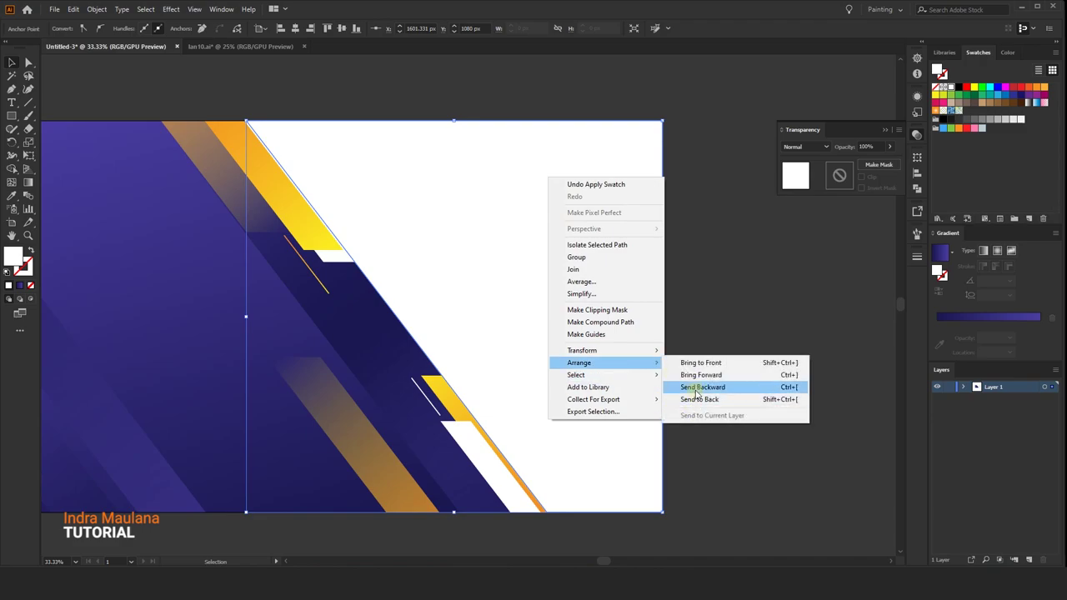
left_click(700, 387)
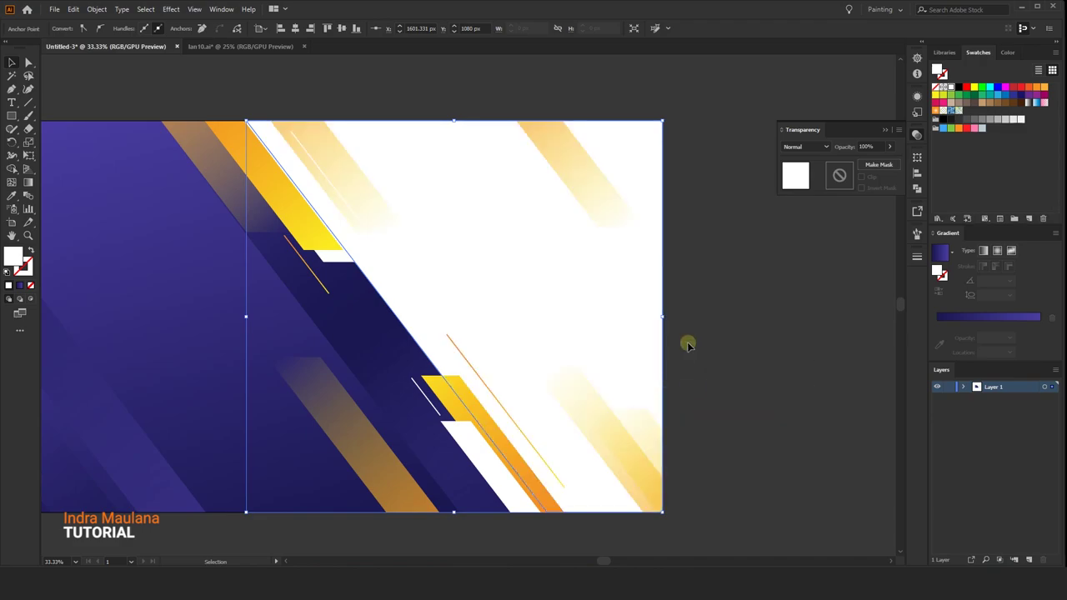
left_click(686, 340)
key("ctrl+minus")
scroll(672, 337, "up", 1)
left_click_drag(667, 315, 688, 334)
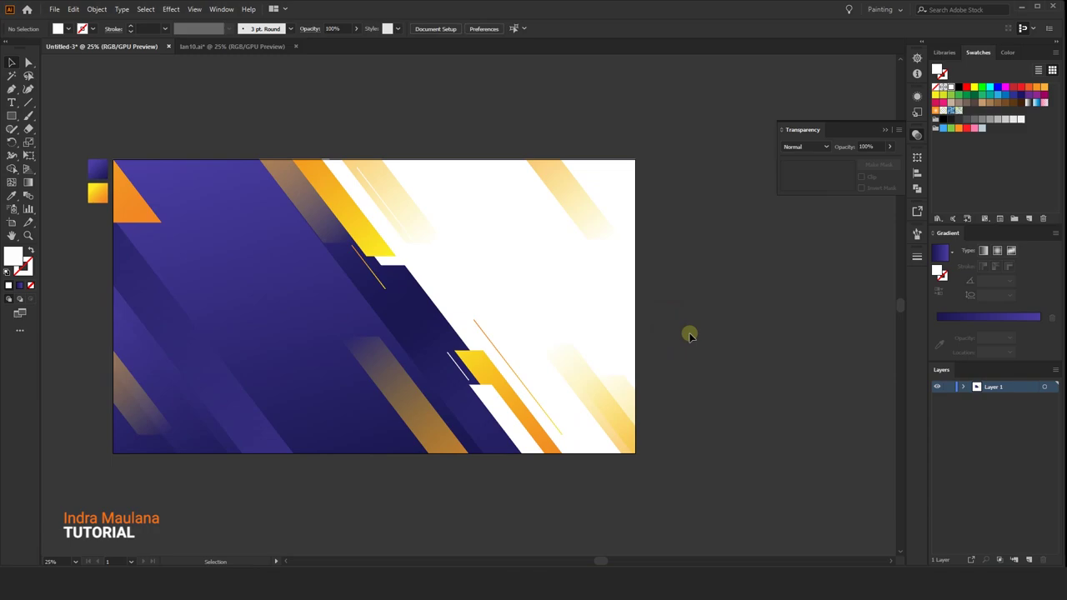
scroll(697, 350, "down", 1)
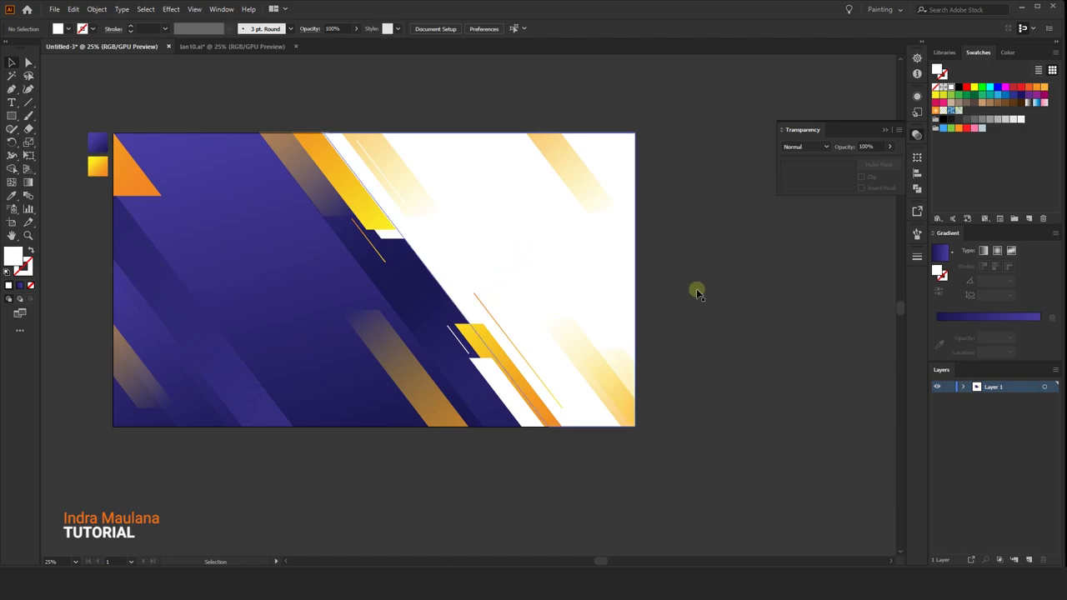
- Place the muscular man photo and move it over the white panel
left_click(542, 240)
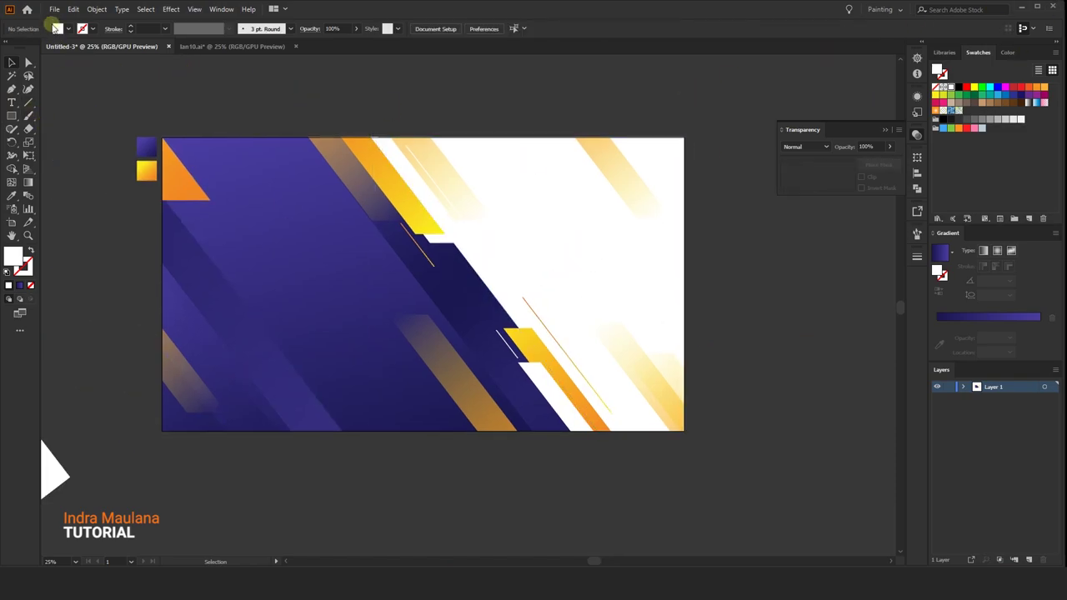
left_click(54, 9)
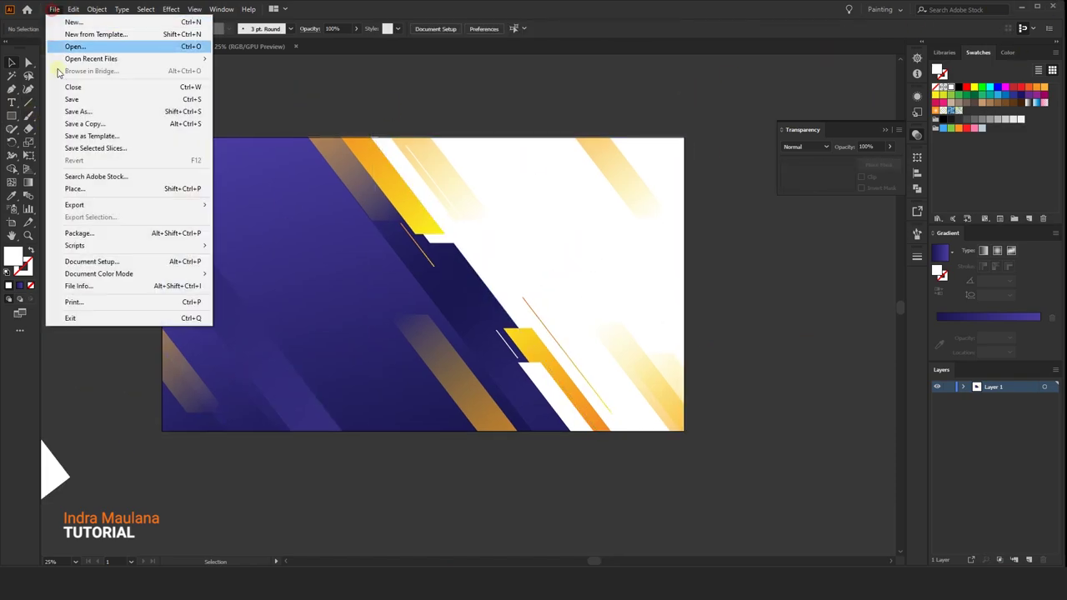
left_click(83, 205)
left_click_drag(658, 367, 822, 520)
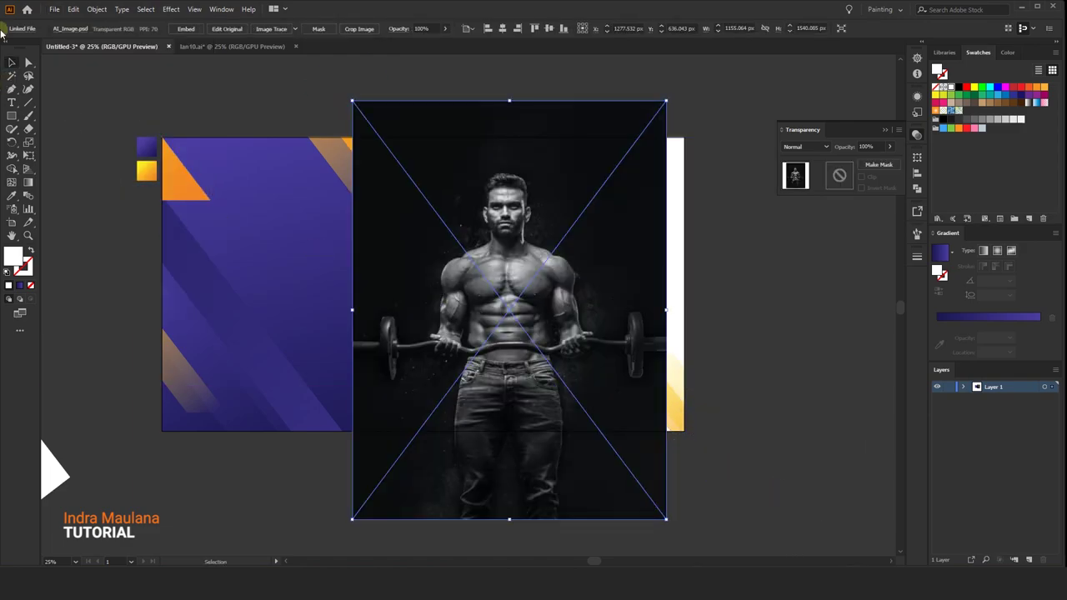
left_click_drag(510, 167, 538, 169)
- Send the photo to the back and select it together with the white panel
right_click(534, 177)
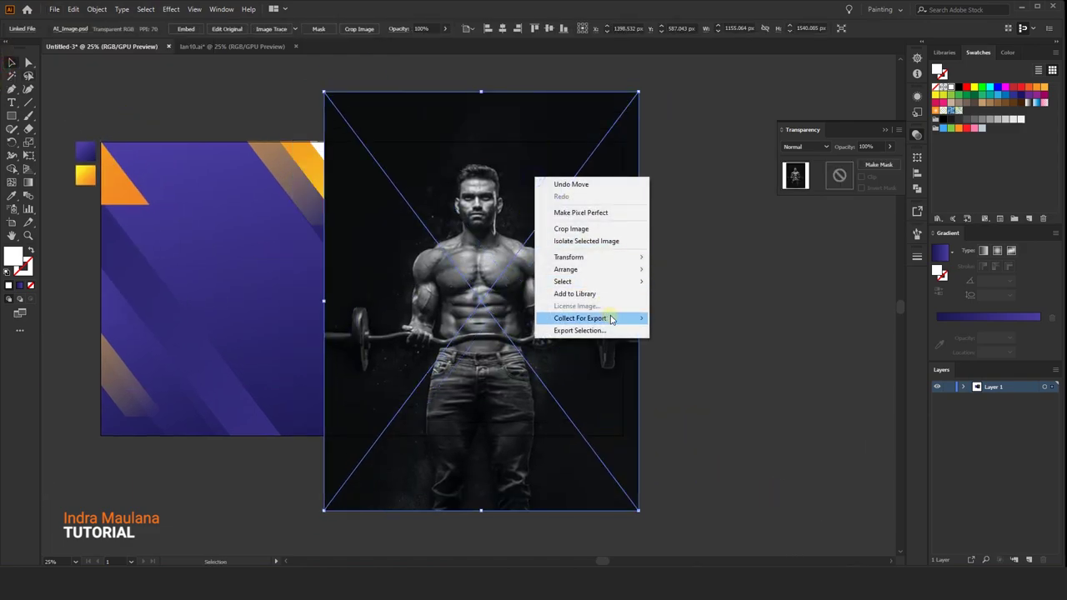
mouse_move(588, 269)
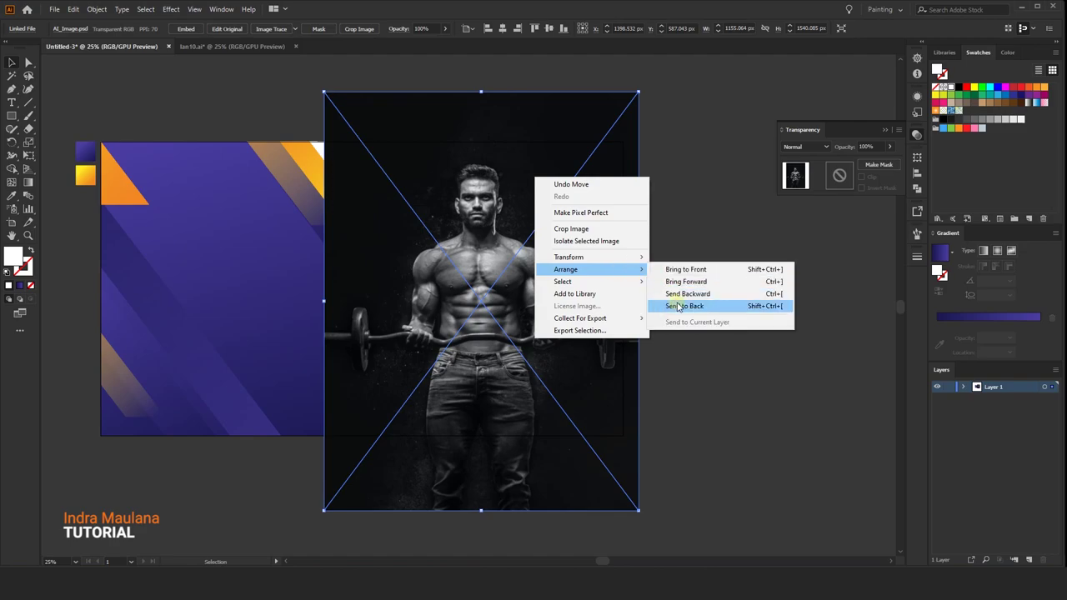
left_click(673, 305)
left_click(512, 208, "shift")
left_click_drag(511, 208, 631, 303)
key("ctrl+z")
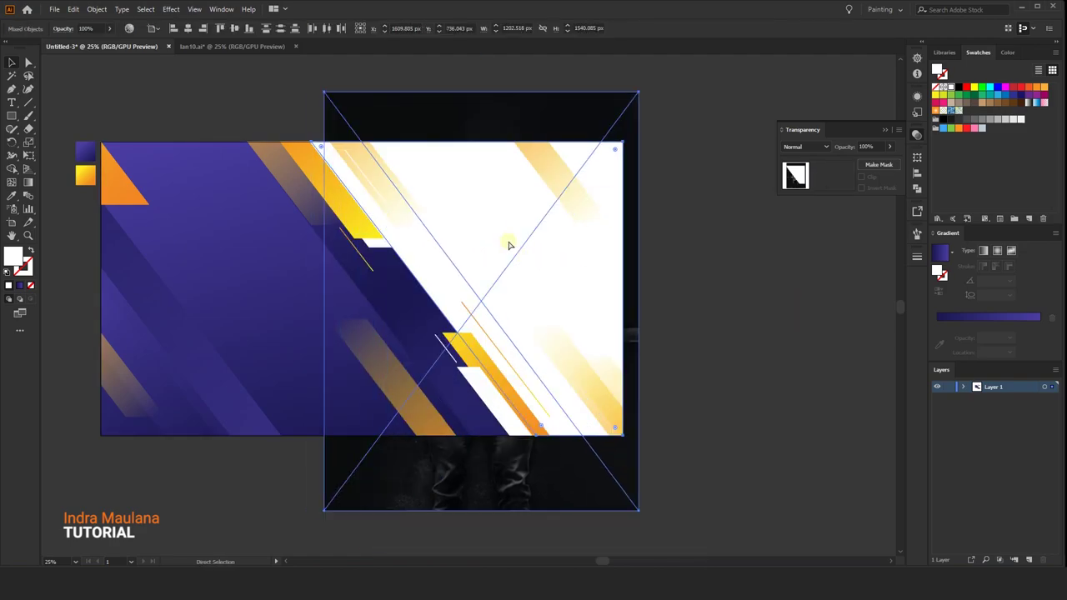
- Clip the photo inside the white panel and isolate the clipping mask for editing
right_click(498, 224)
left_click(543, 319)
right_click(524, 244)
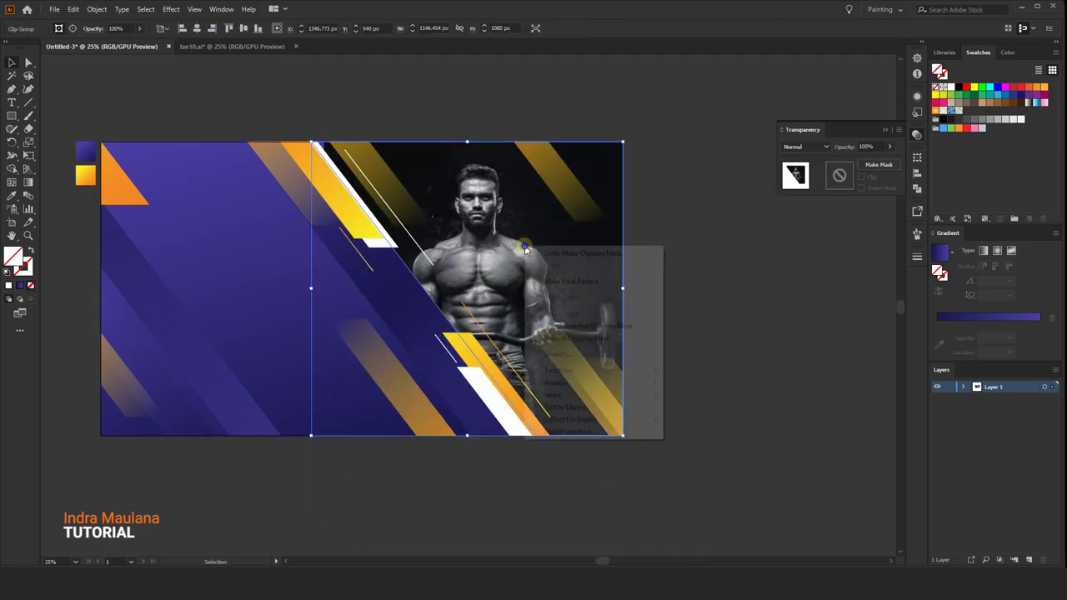
left_click(553, 326)
- Move and resize the man photo within the panel mask
left_click_drag(530, 263, 588, 242)
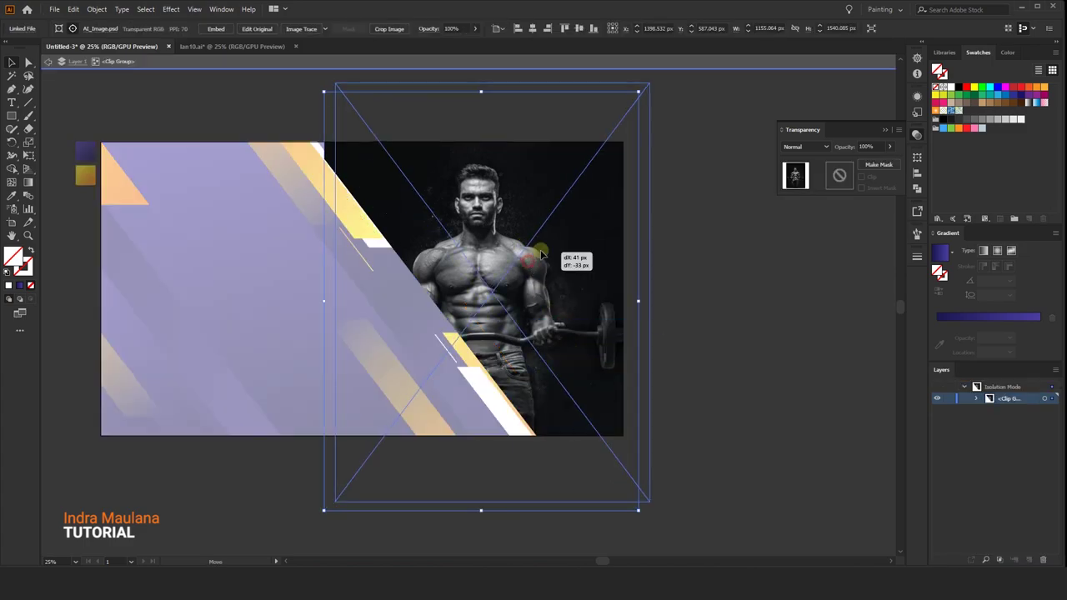
left_click_drag(696, 68, 672, 109)
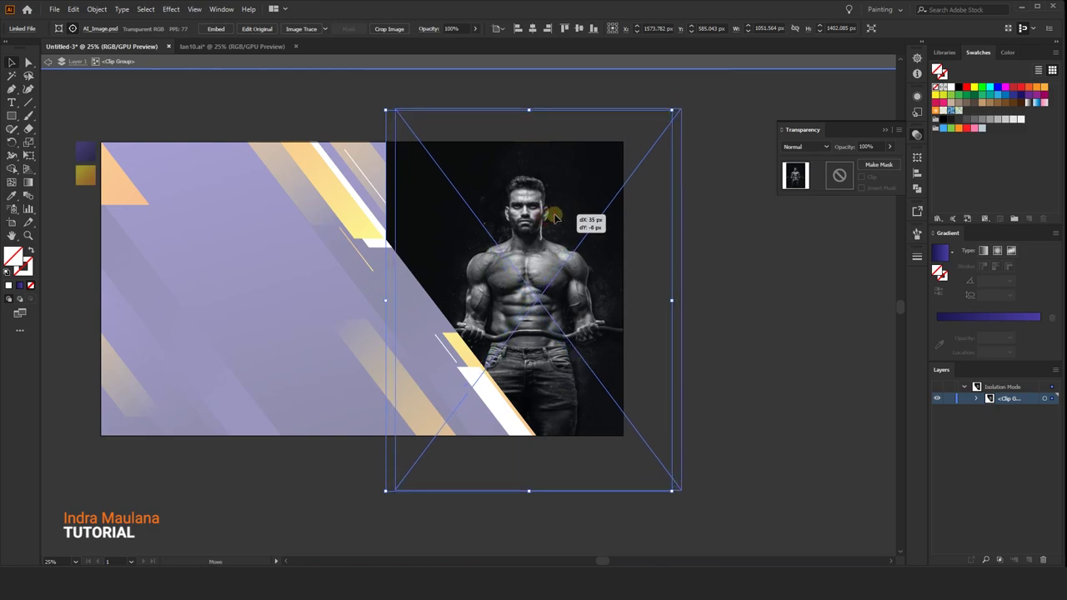
mouse_move(546, 219)
left_mouse_down()
mouse_move(556, 219)
mouse_move(538, 219)
left_mouse_up()
- Draw a rectangle over the panel's top-left gap and fill it with the photo's black
left_click(12, 115)
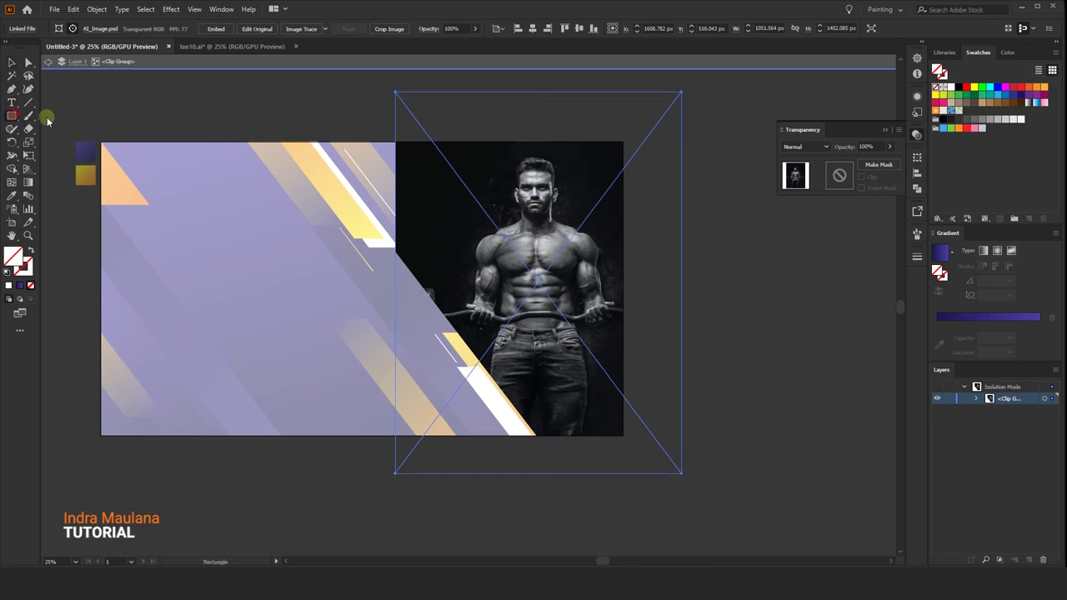
left_click_drag(291, 105, 407, 284)
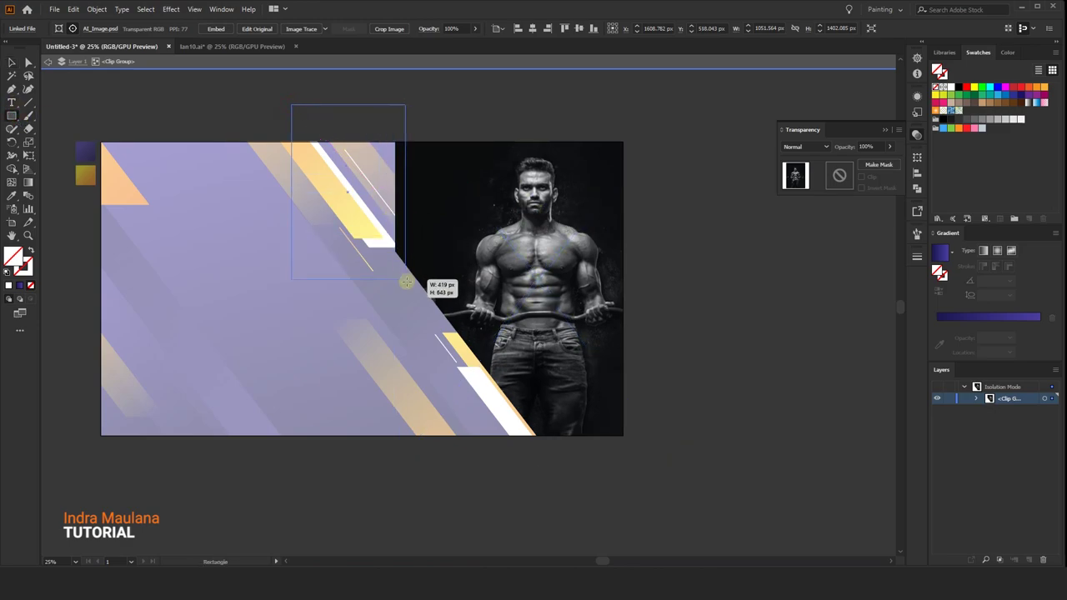
left_click(11, 195)
left_click(398, 190)
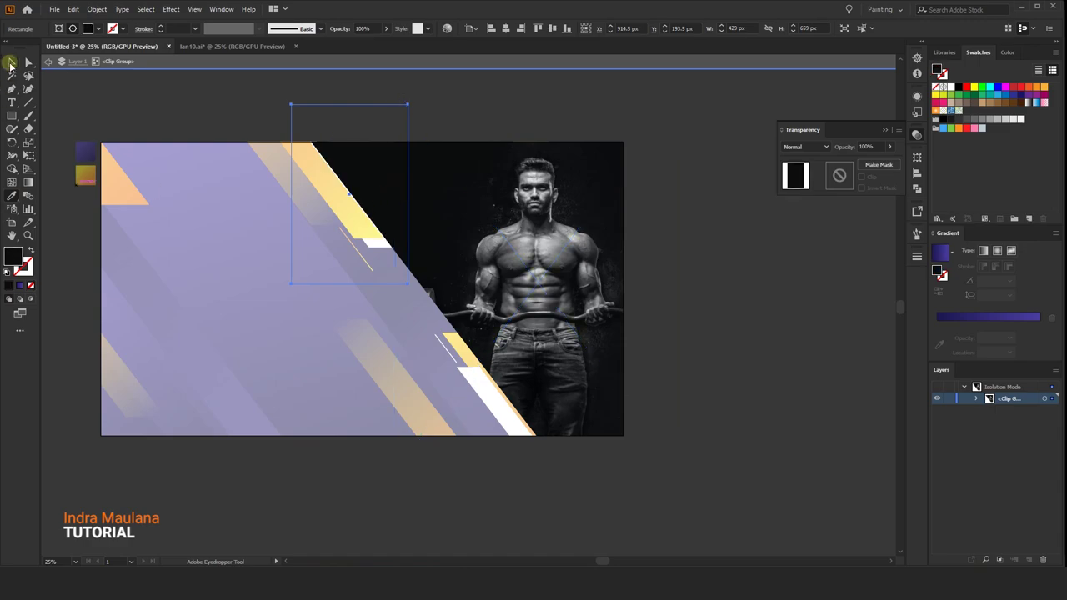
- Group the black rectangle with the photo and exit isolation mode
left_click(11, 62)
left_click(448, 195, "shift")
right_click(453, 158)
left_click(492, 253)
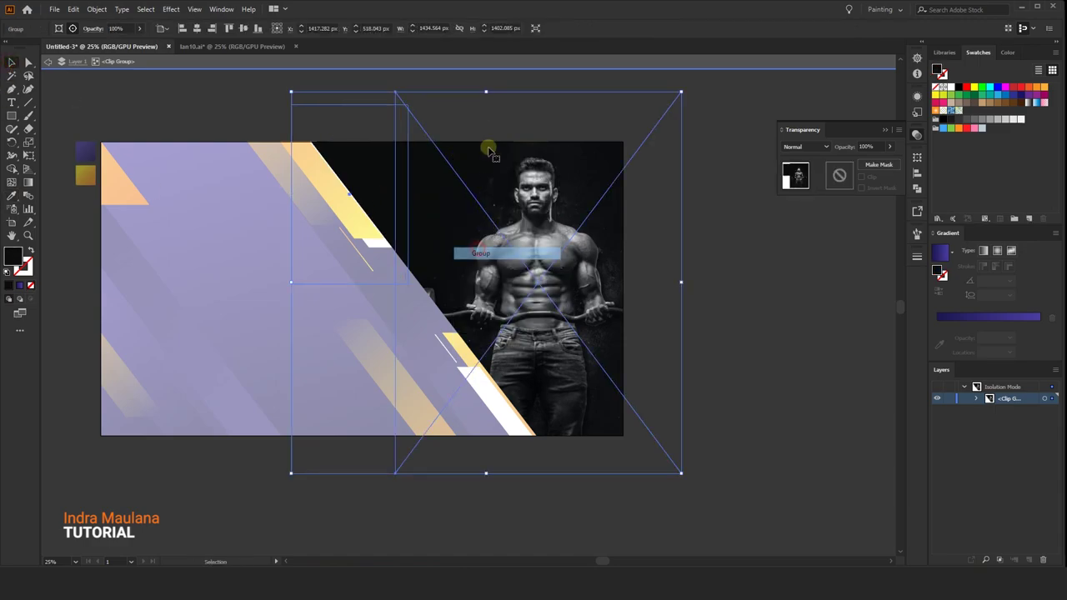
double_click(489, 64)
left_click(552, 83)
left_click_drag(524, 83, 524, 101)
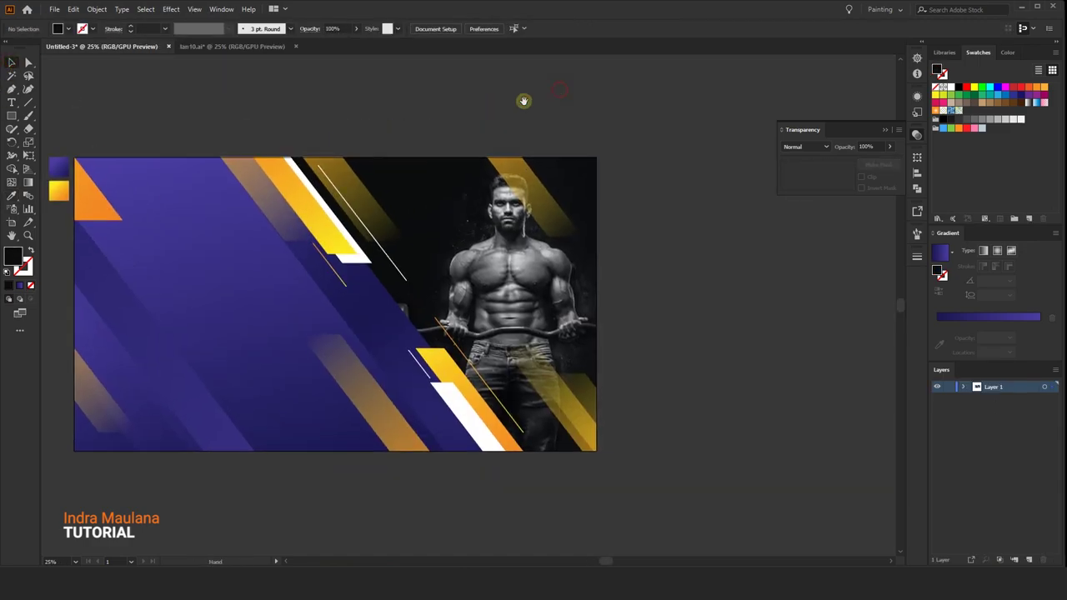
left_click(519, 189)
- Scale down the top-right gold stripe from its corner and shift it slightly right and up
double_click(521, 189)
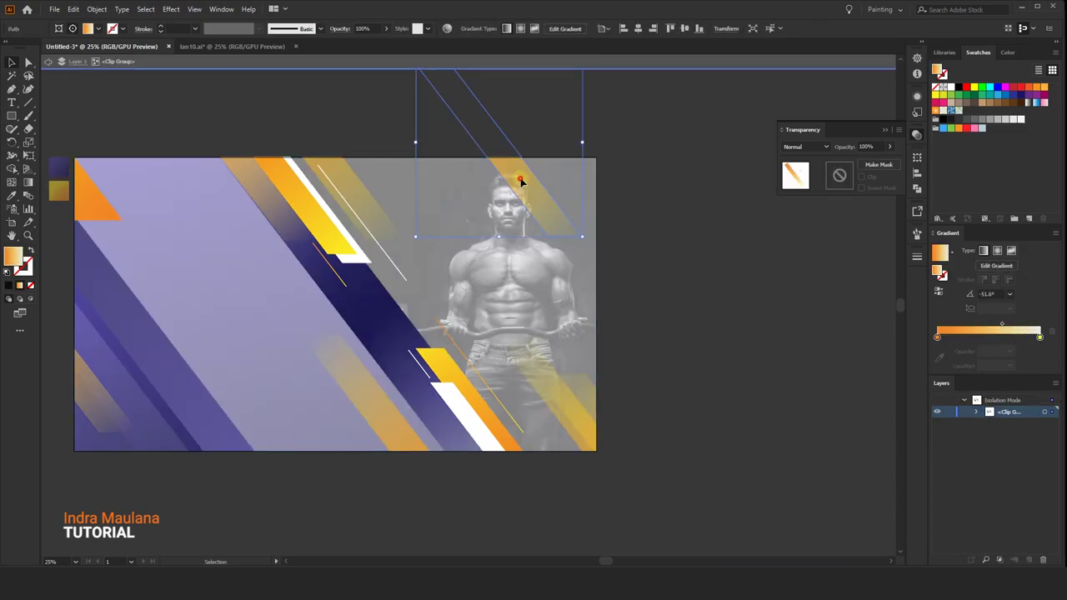
scroll(603, 200, "up", 3)
left_click_drag(597, 111, 576, 138)
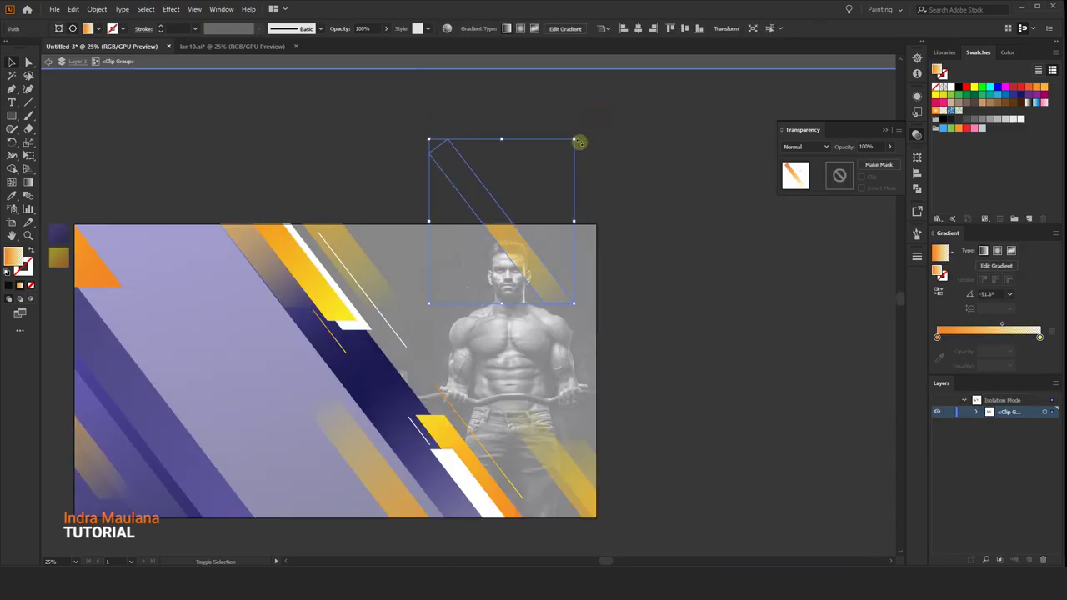
left_click_drag(500, 230, 519, 219)
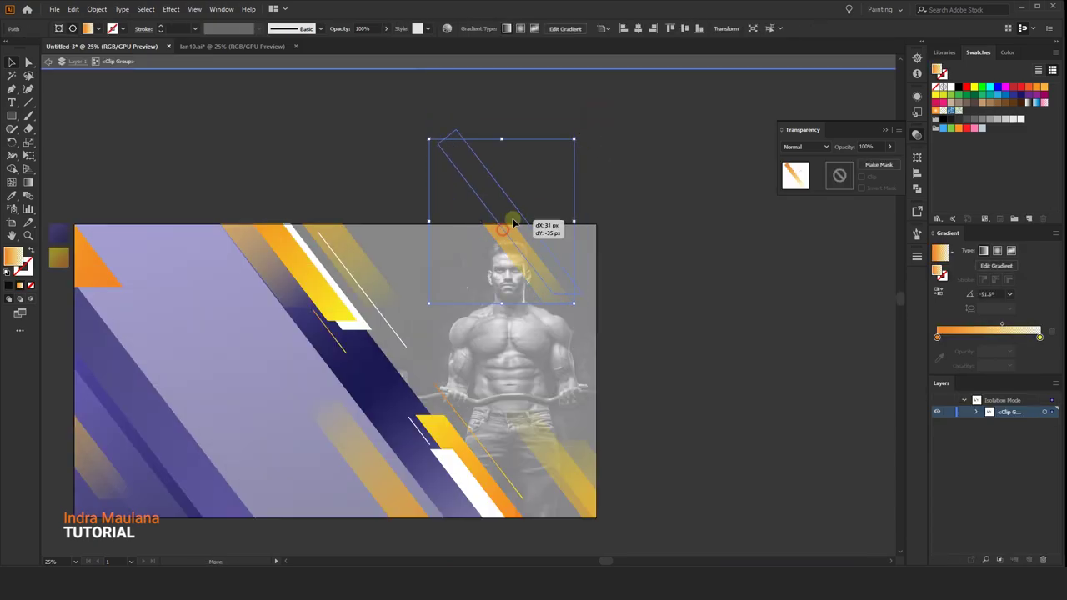
left_click(419, 67)
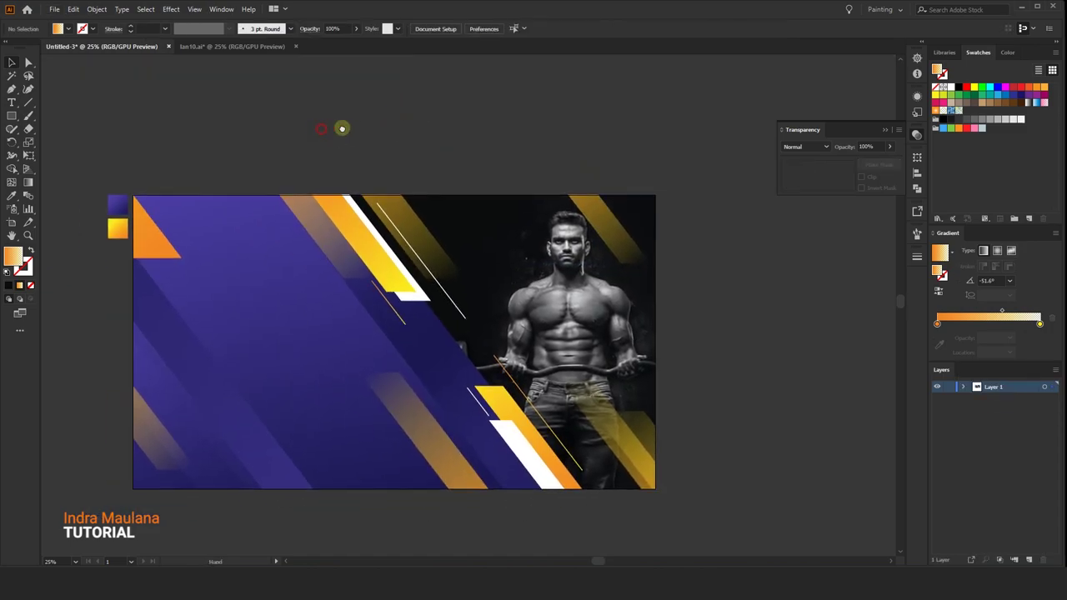
- Create a triangle using the Star tool with 3 points
scroll(333, 133, "down", 1)
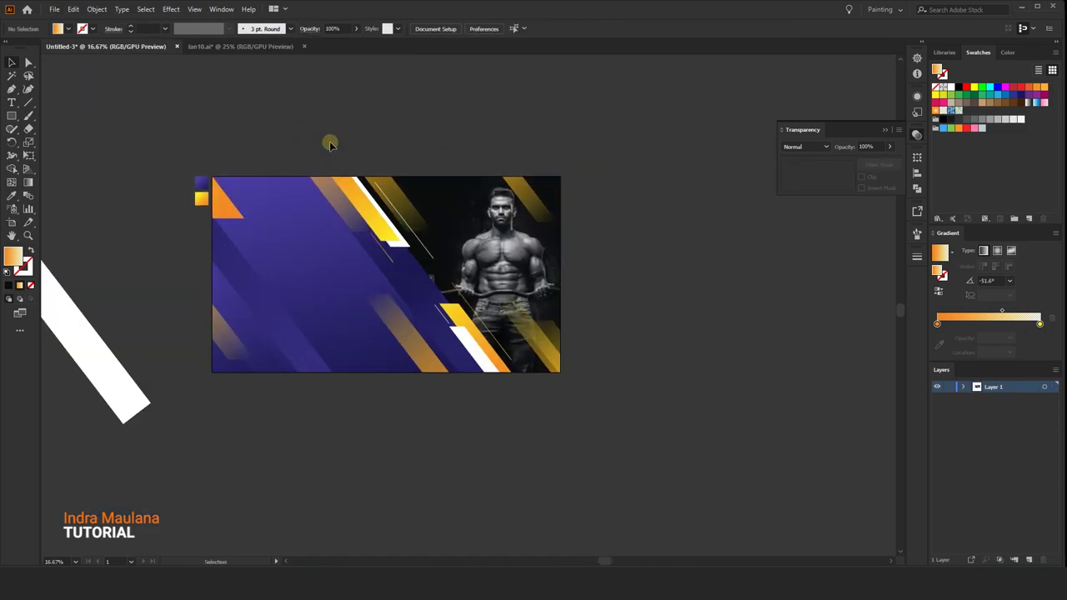
left_click_drag(329, 141, 338, 158)
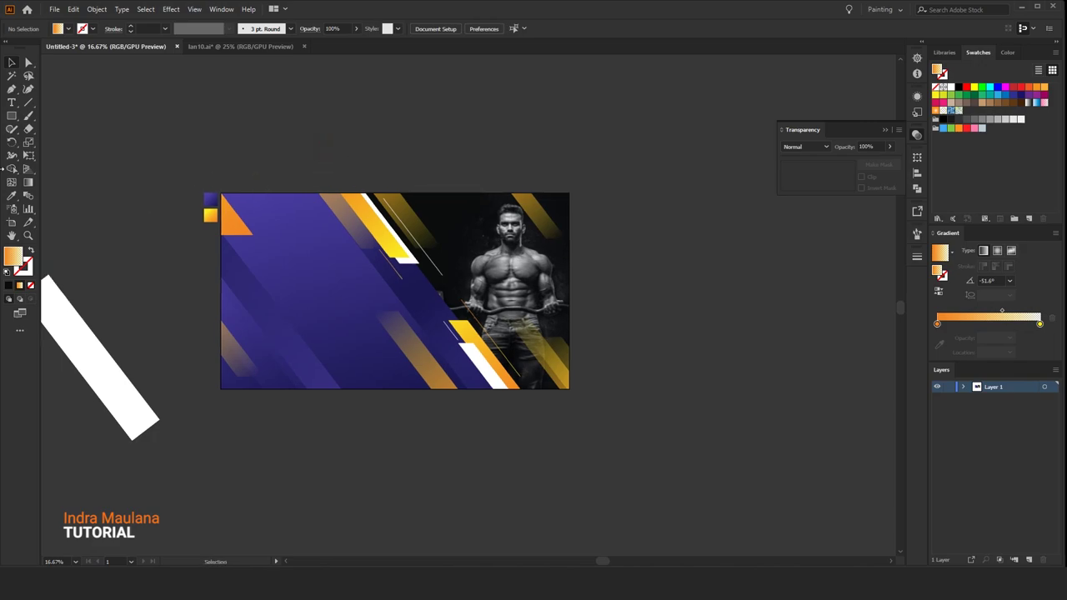
left_click(10, 117)
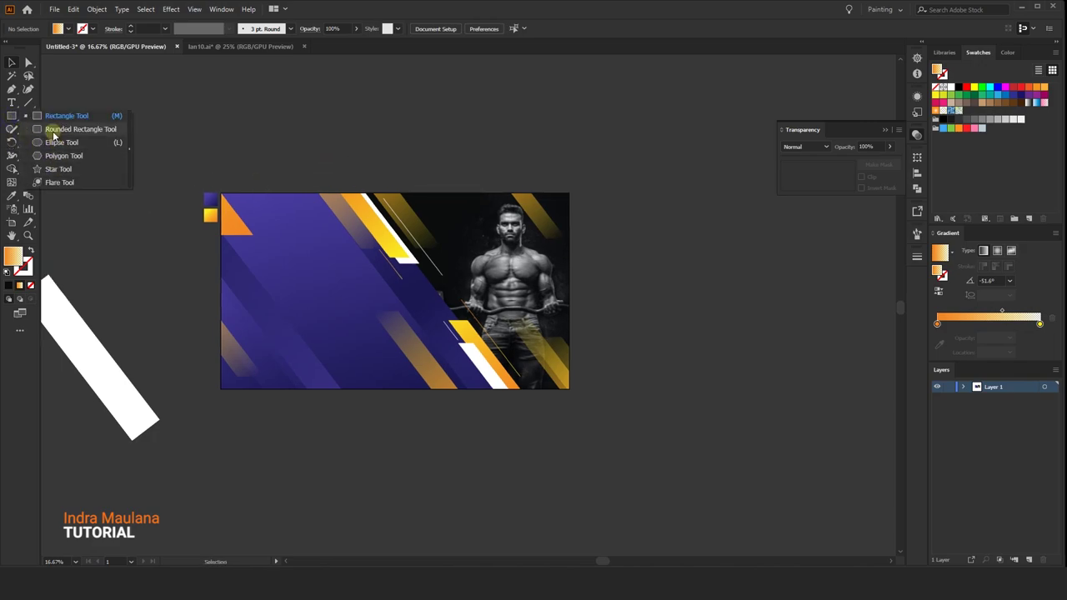
left_click(55, 171)
scroll(333, 272, "up", 2)
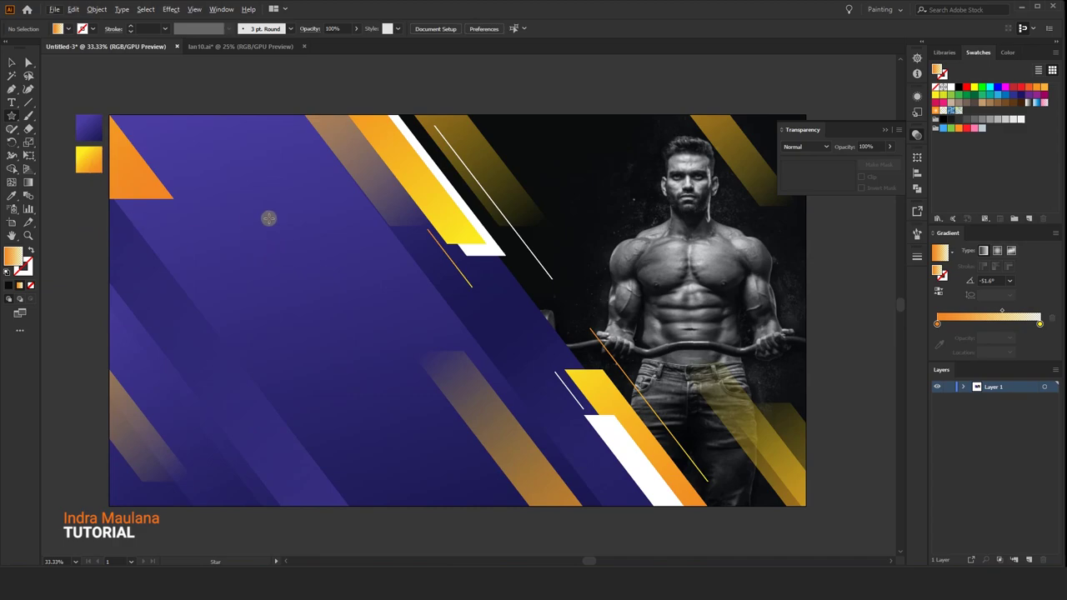
left_click(271, 240)
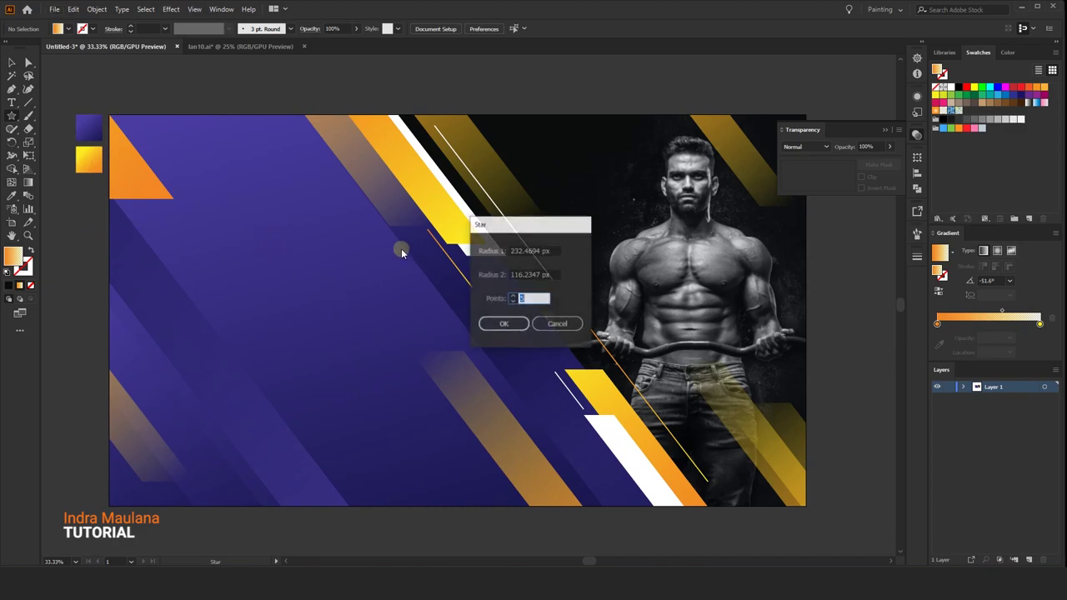
left_click(504, 323)
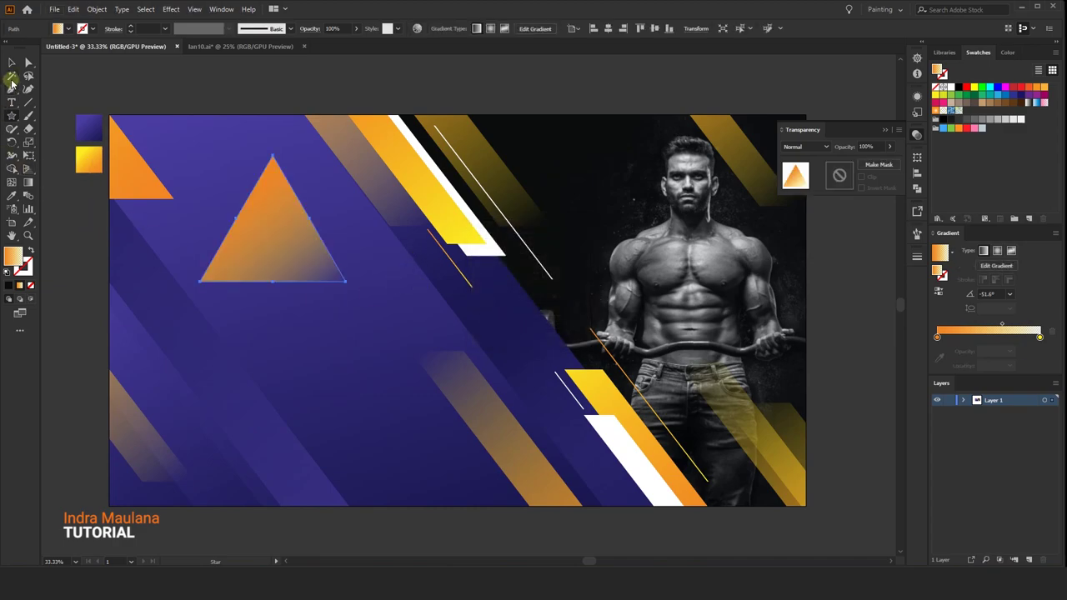
- Fill the triangle white, shrink it, and move it beside the diagonal edge
left_click(12, 63)
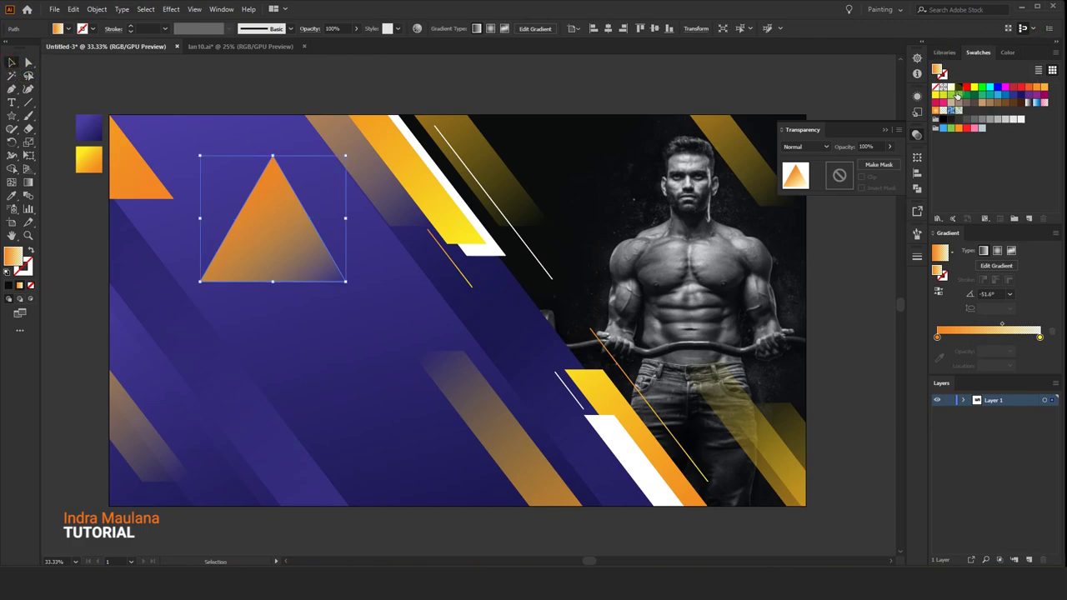
left_click(948, 87)
left_click_drag(300, 250, 515, 316)
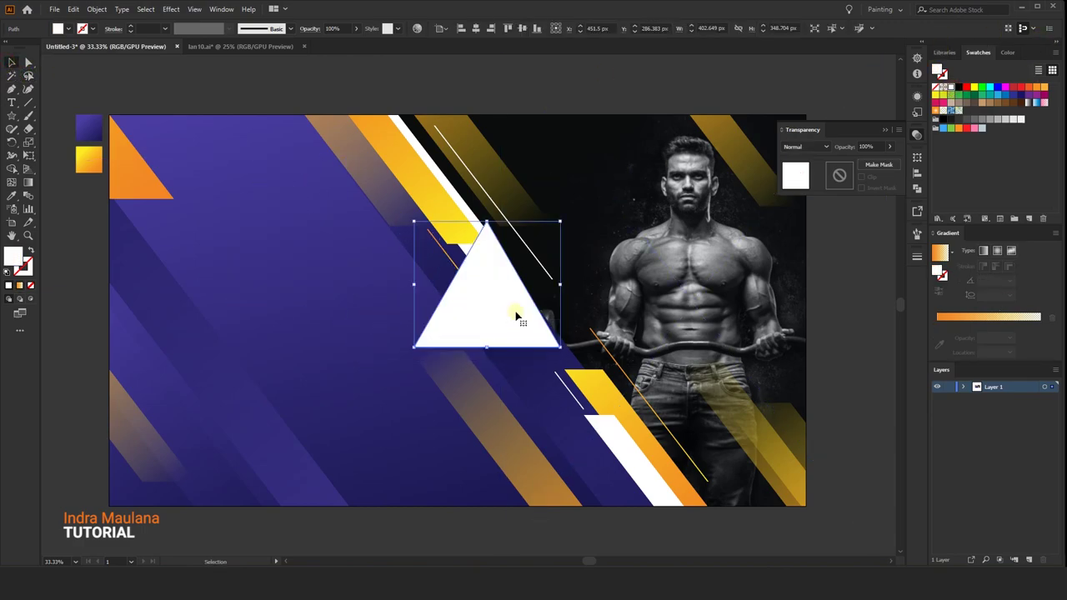
left_click_drag(559, 222, 542, 251)
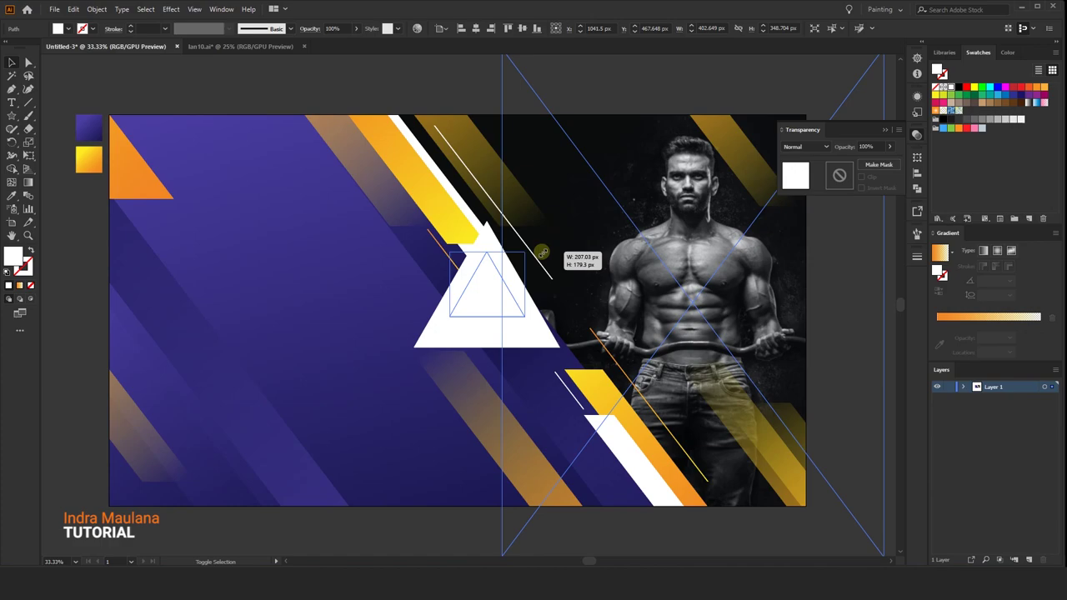
mouse_move(410, 342)
left_mouse_down()
mouse_move(433, 351)
mouse_move(423, 355)
left_mouse_up()
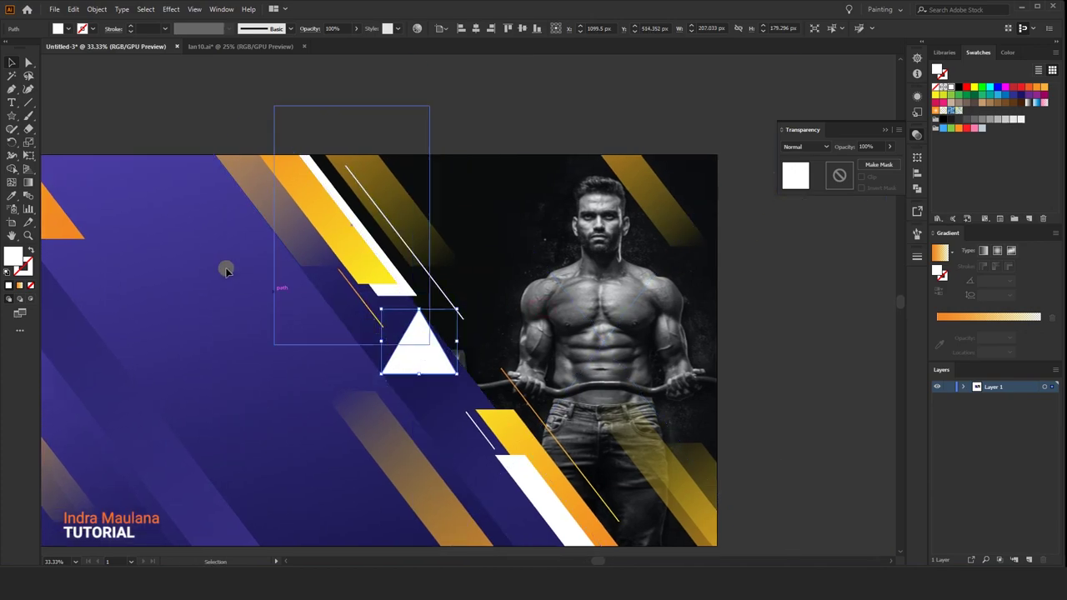
- Nudge the triangle's bottom-right anchor right and delete the extra right-edge anchor
scroll(443, 353, "up", 3)
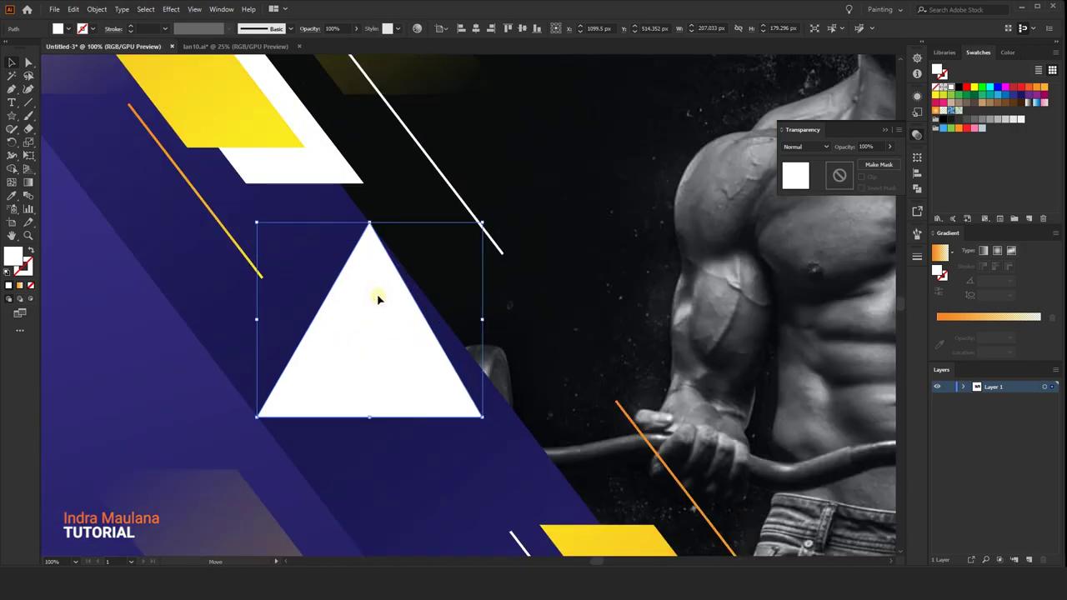
key("a")
left_click(474, 413)
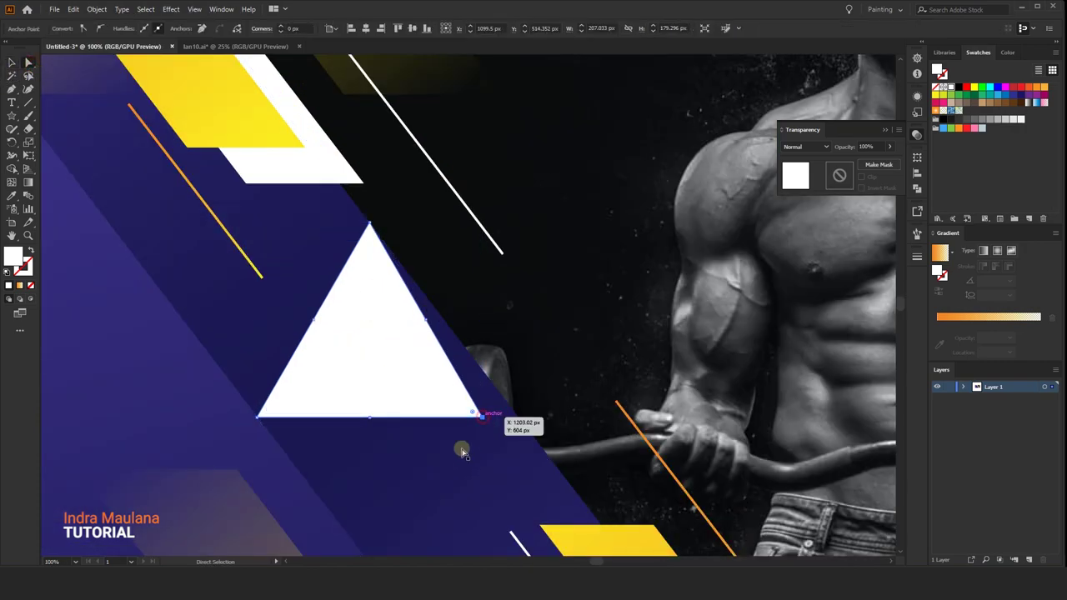
key("shift+Right")
key("shift+Right")
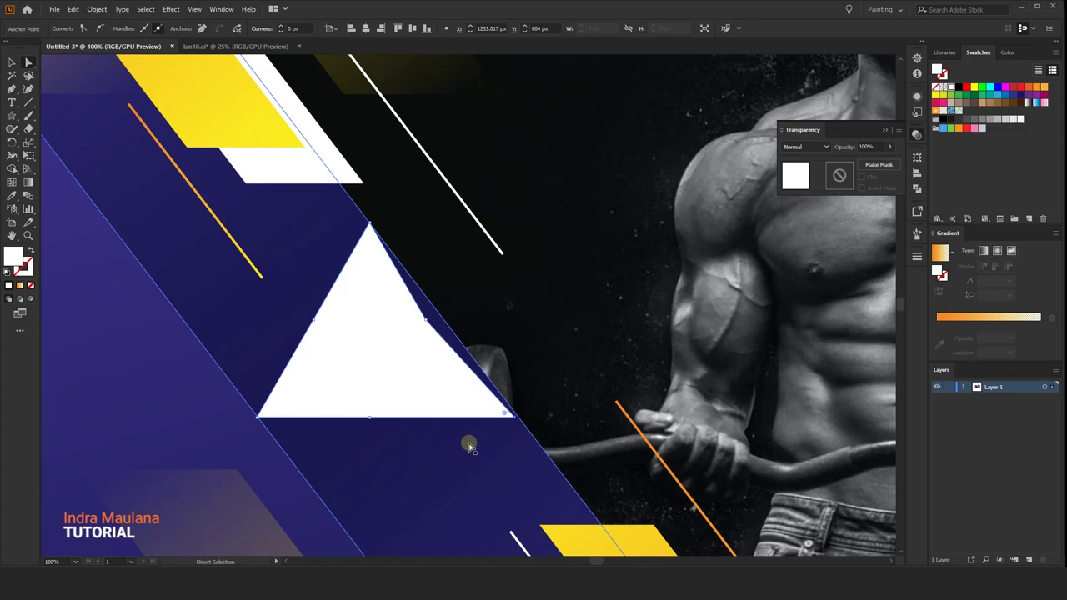
key("minus")
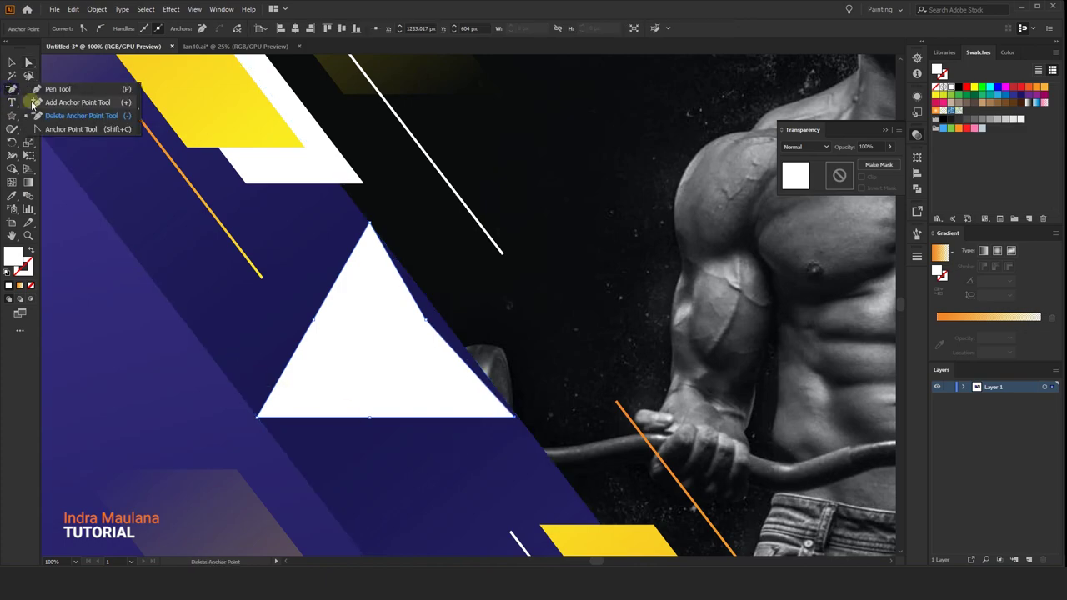
left_click_drag(6, 97, 47, 116)
left_click(428, 322)
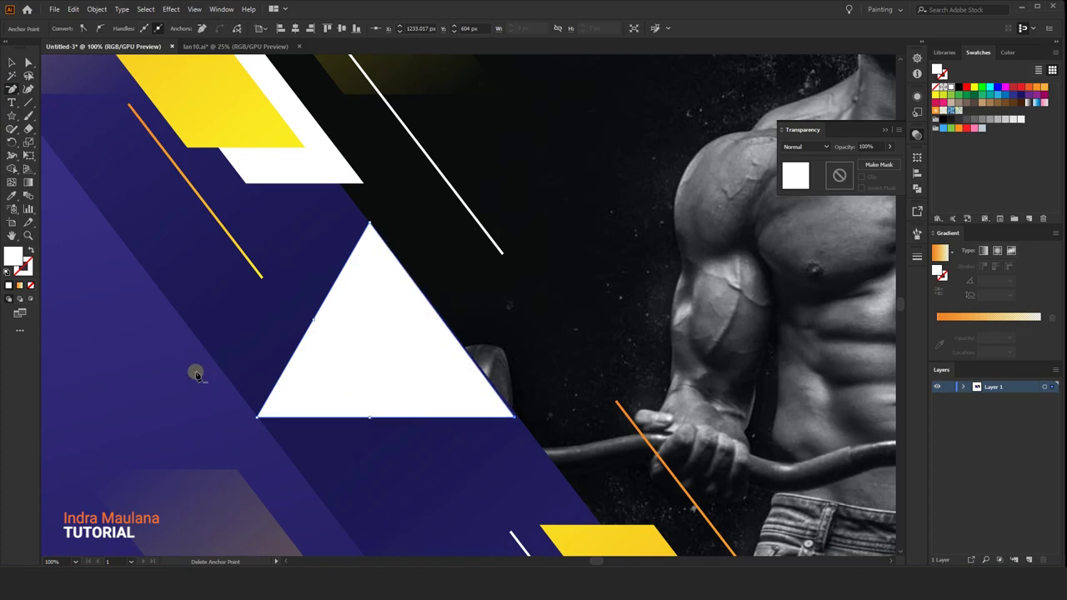
left_click(27, 64)
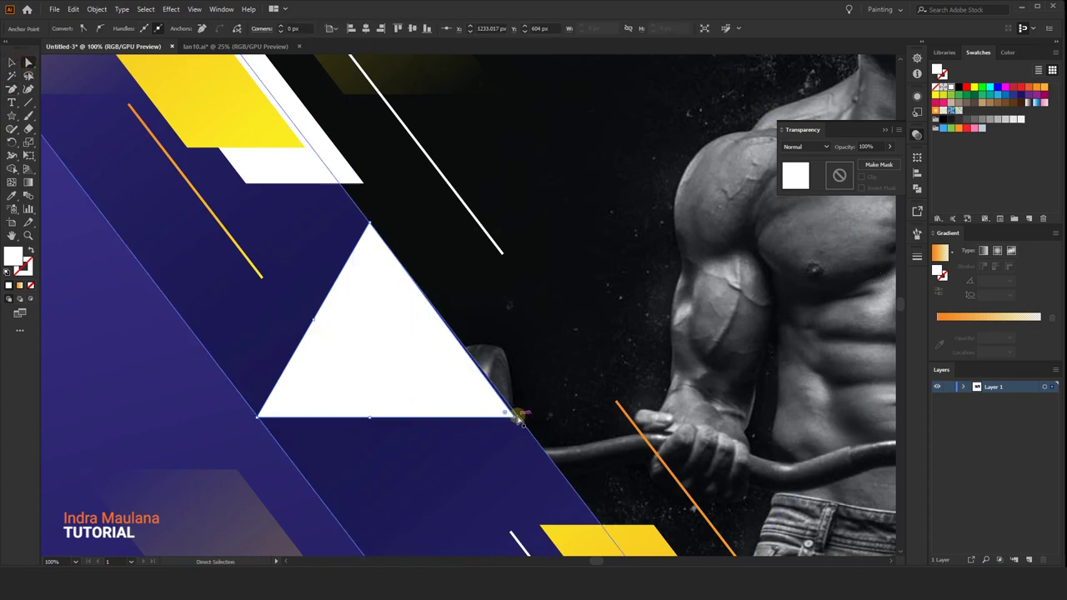
- Cut away the triangle's left half with a rectangle using Pathfinder Minus Front
key("Right")
key("Right")
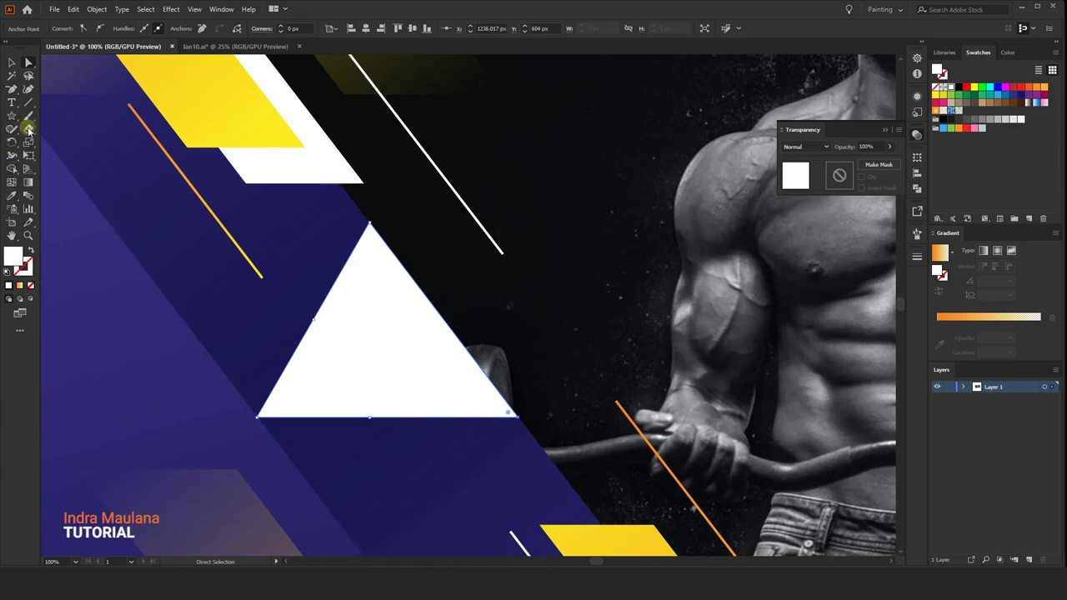
left_click_drag(11, 115, 50, 114)
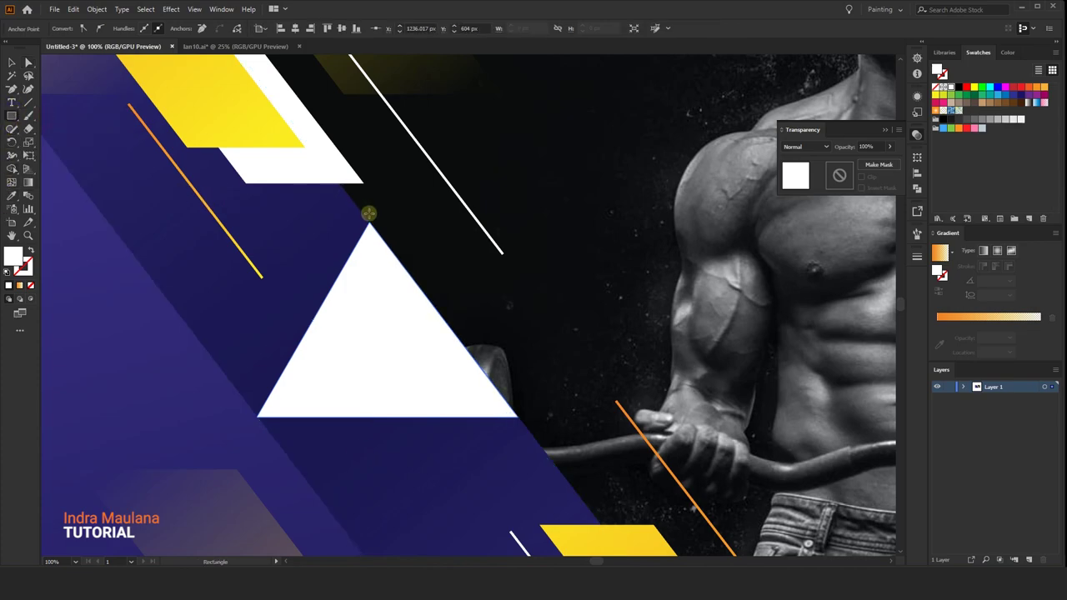
left_click_drag(369, 224, 119, 506)
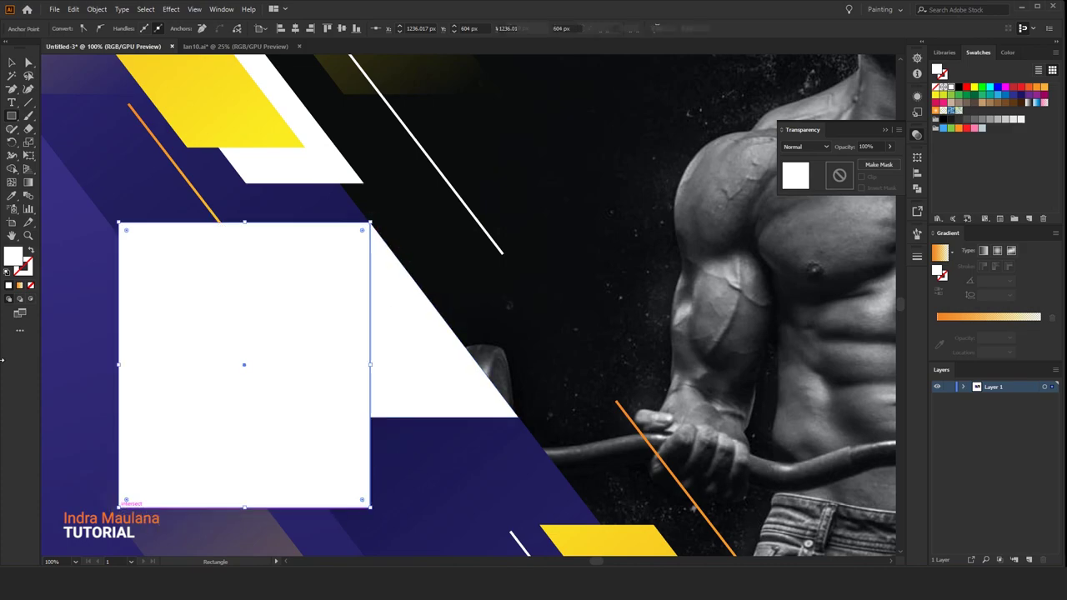
left_click(12, 62)
left_click_drag(250, 303, 250, 289)
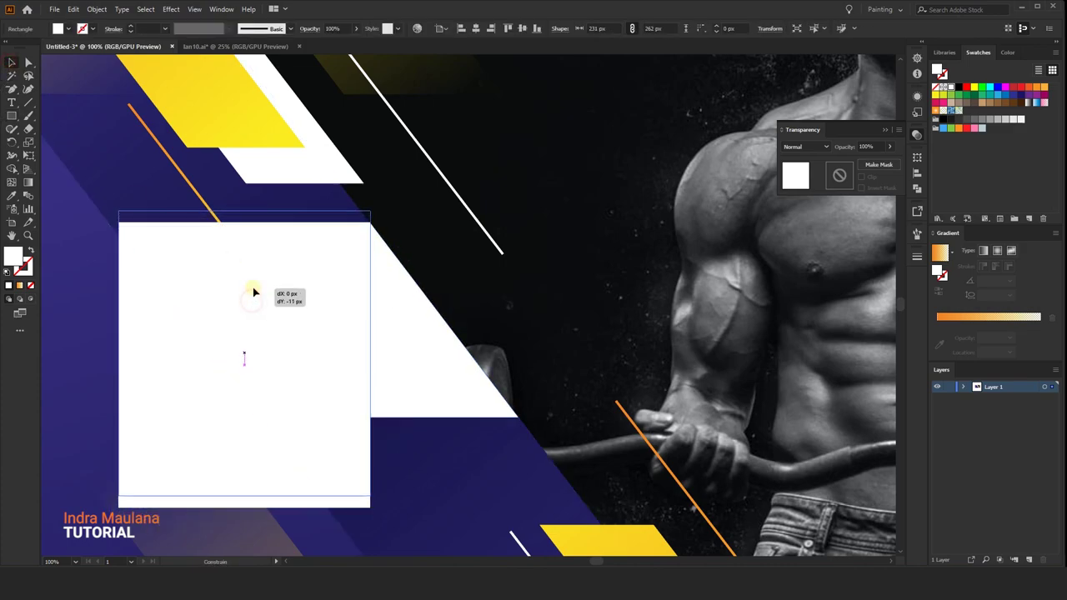
left_click(418, 323, "shift")
left_click(917, 190)
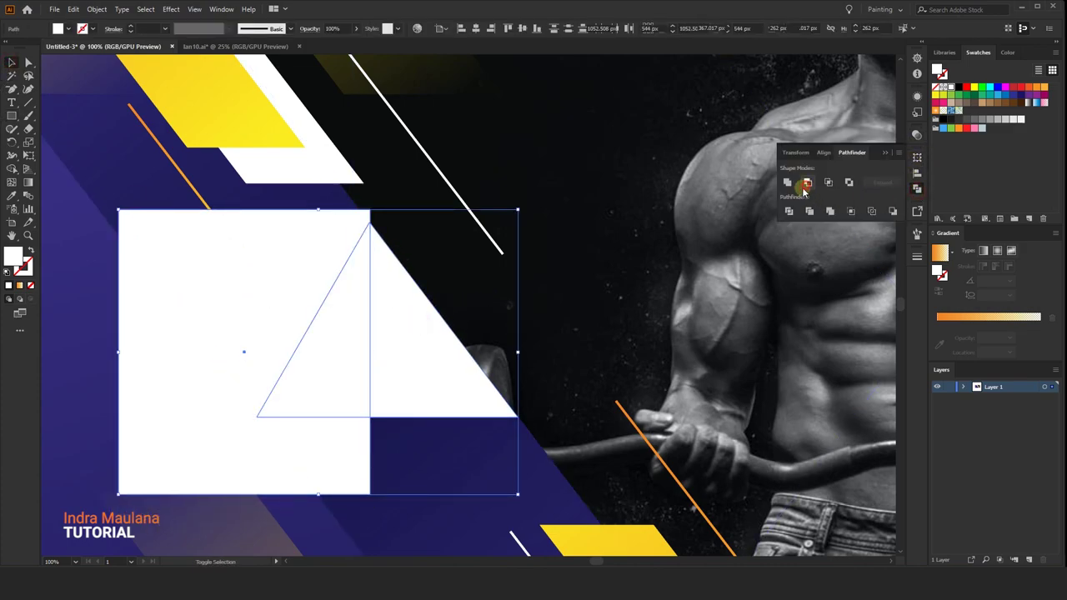
left_click(807, 181)
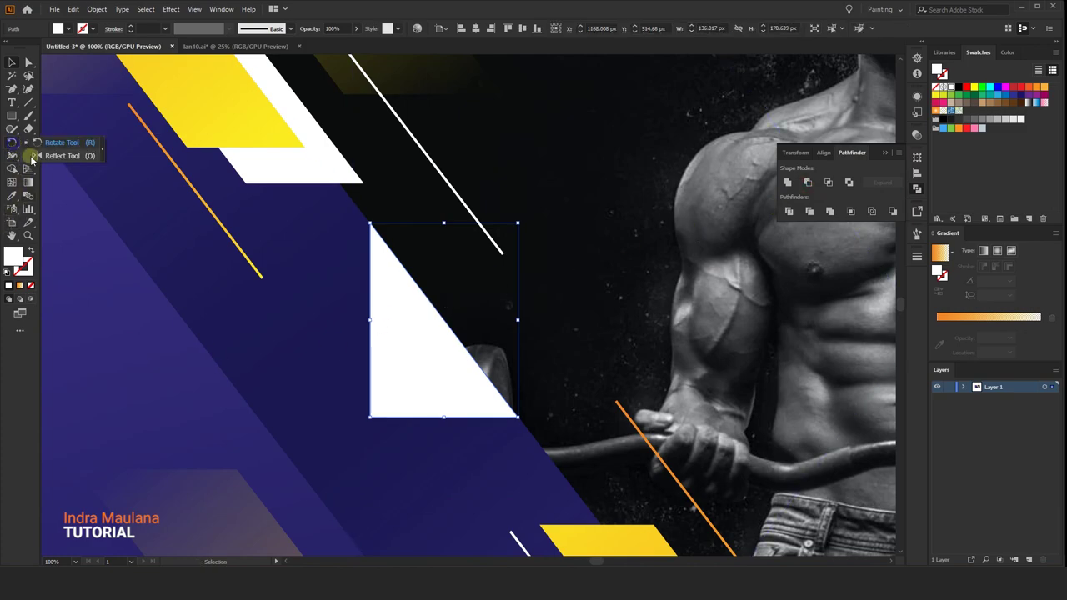
- Reflect a vertical copy of the remaining half to rebuild a symmetrical triangle
left_click_drag(13, 150, 38, 155)
left_click(387, 418, "alt")
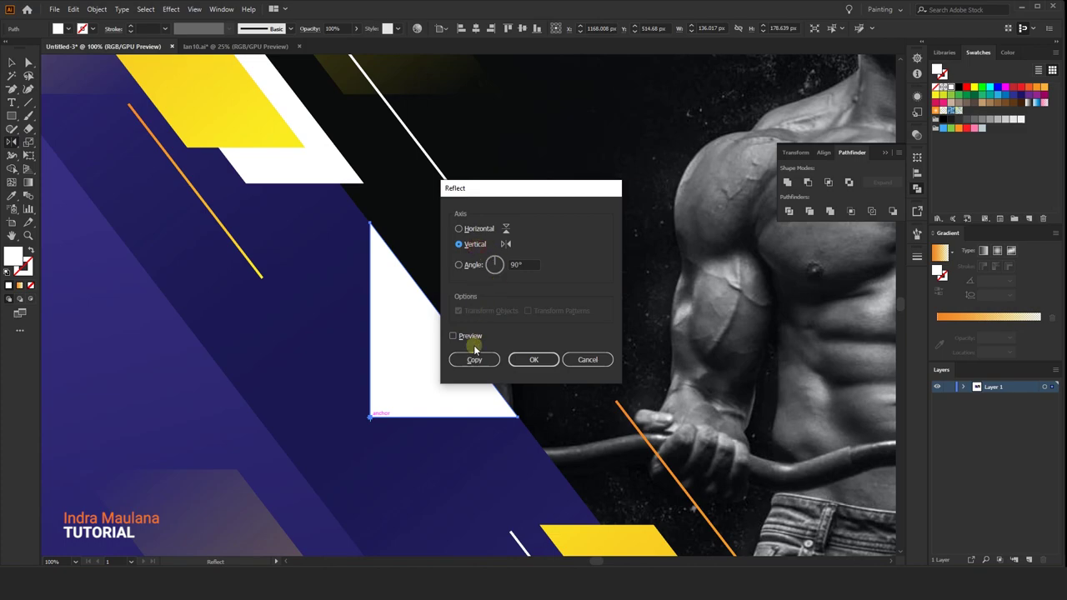
left_click(475, 357)
key("v")
left_click(403, 305, "shift")
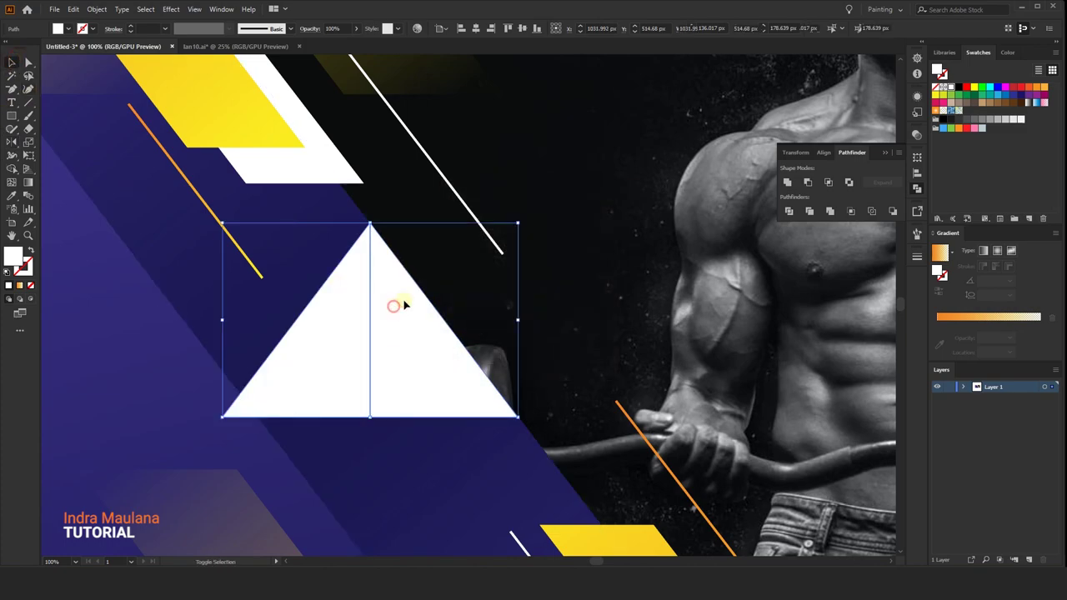
- Enlarge the rebuilt white triangle and move it slightly right and up
key("ctrl+minus")
key("ctrl+minus")
key("ctrl+minus")
left_click(786, 367)
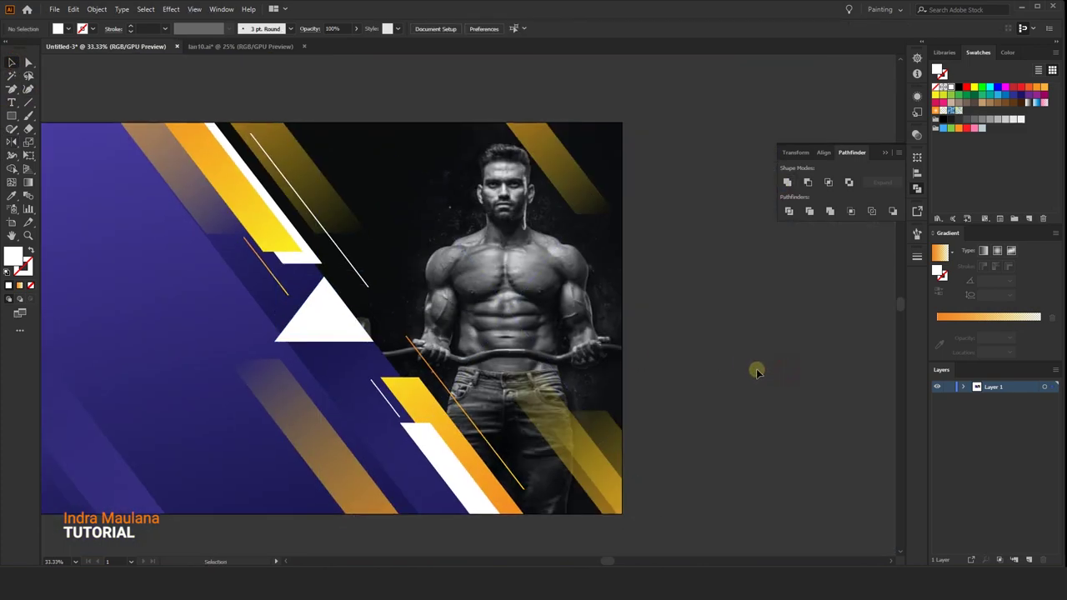
scroll(411, 331, "up", 1)
left_click(292, 307)
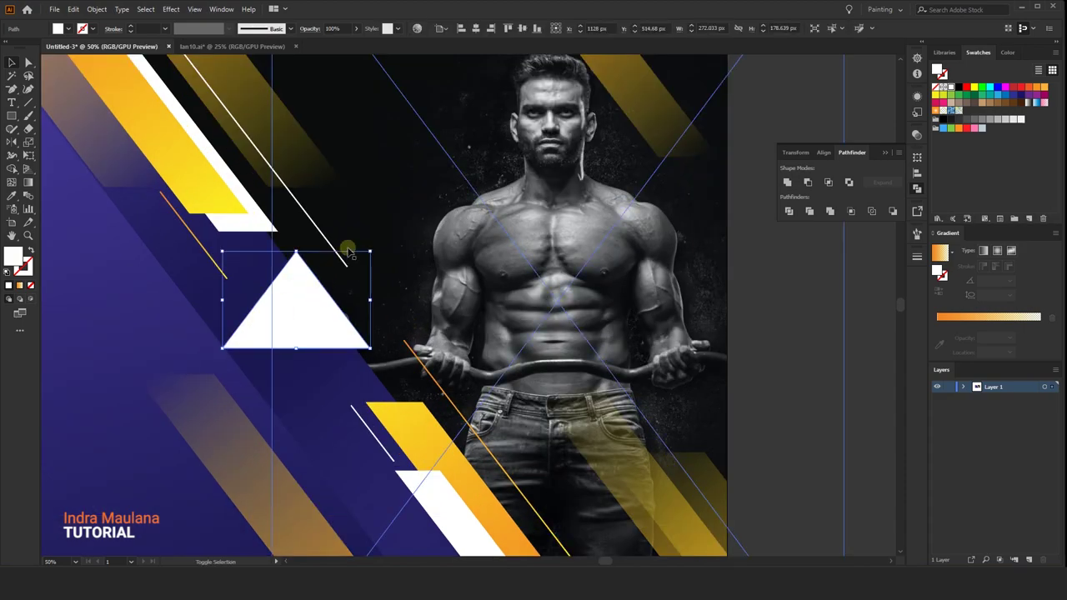
left_click_drag(221, 350, 186, 374)
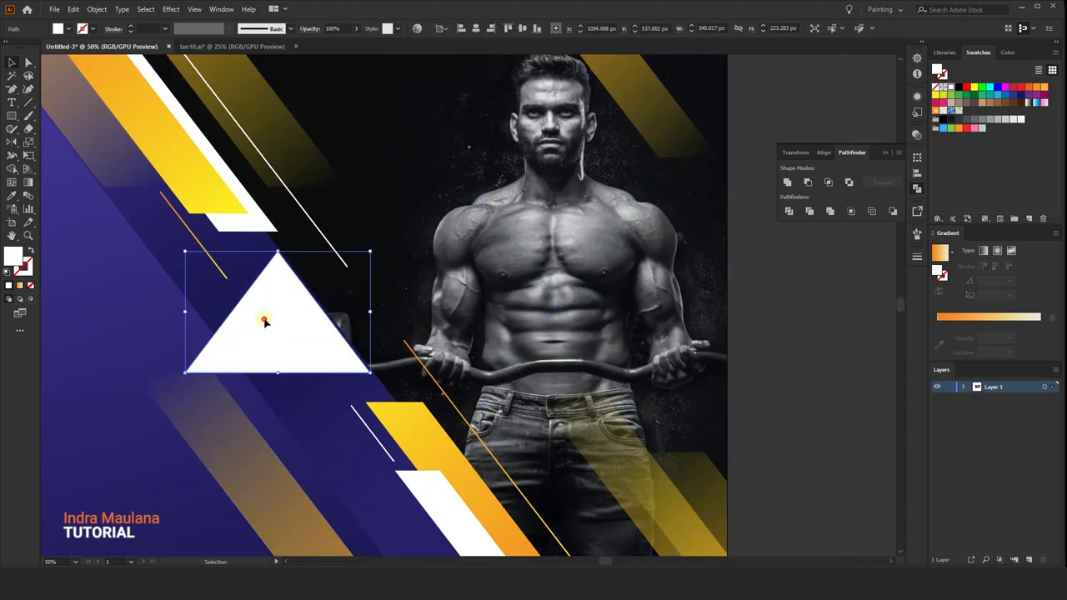
left_click_drag(267, 316, 286, 310)
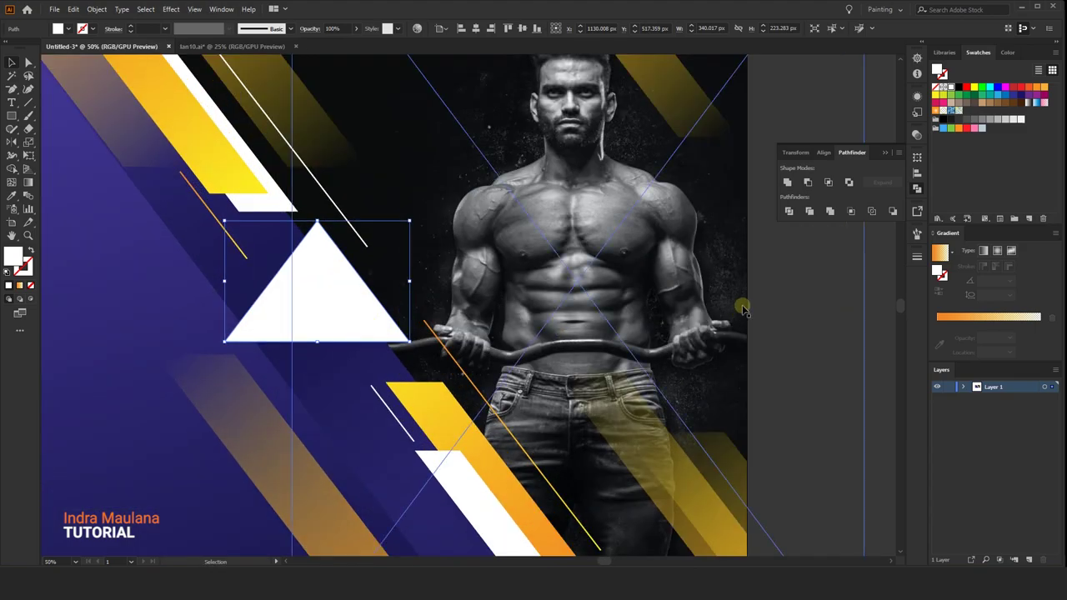
key("ctrl+shift+a")
left_click(15, 116)
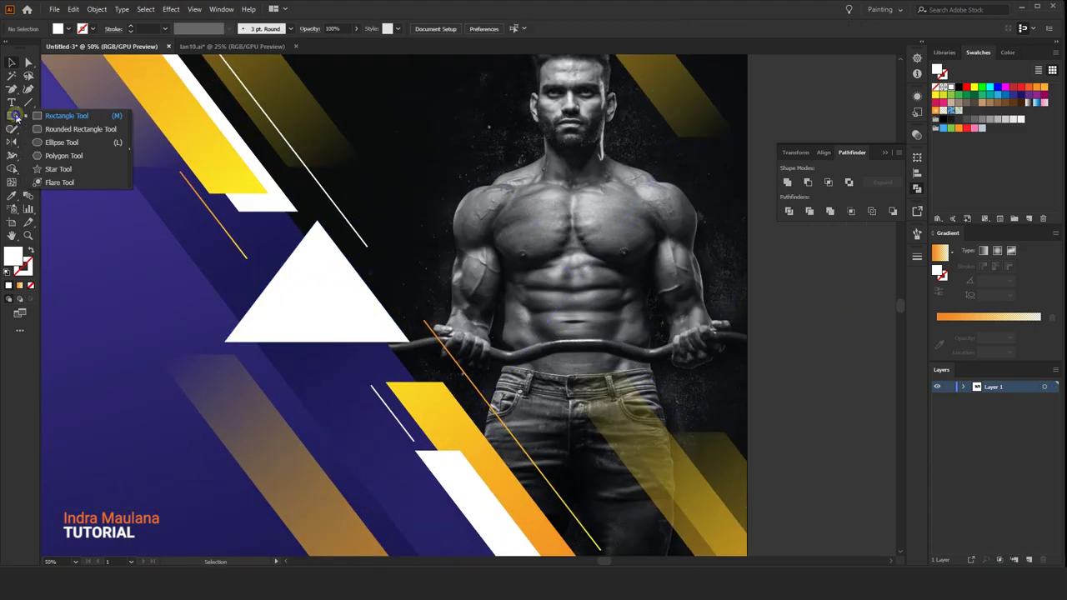
- Draw a circle centred on the white triangle with the Ellipse tool
left_click(60, 142)
left_click_drag(324, 292, 341, 299)
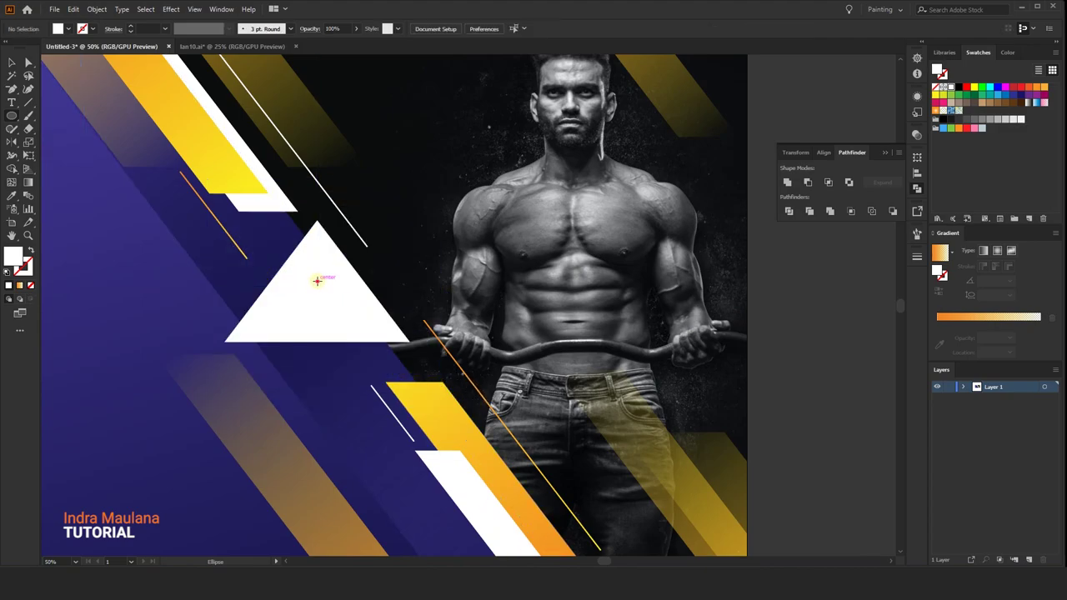
left_click_drag(317, 281, 432, 396)
key("v")
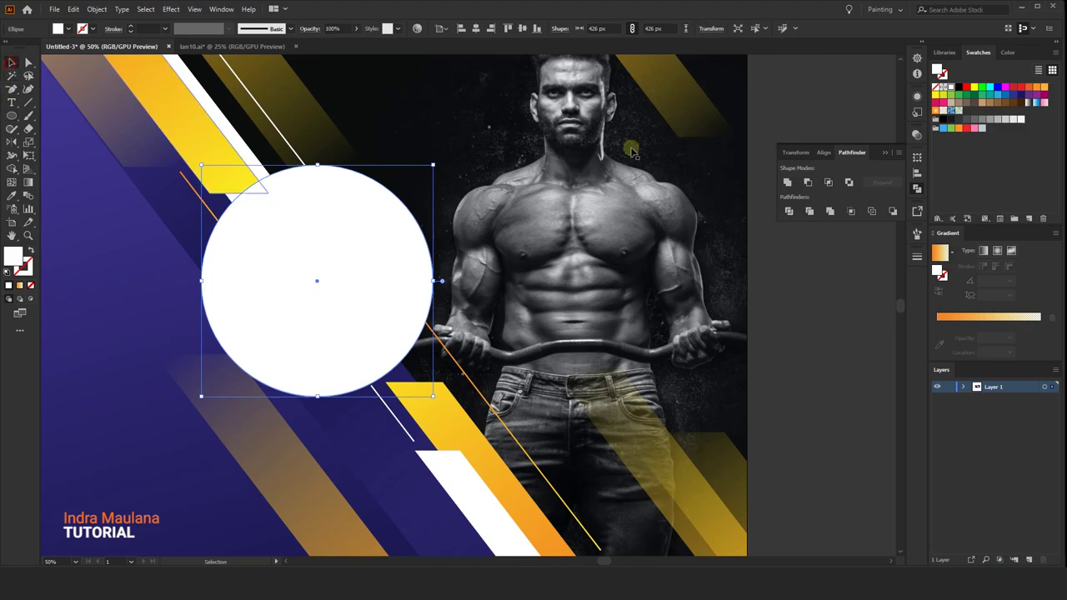
- Give the circle a reversed radial white-to-black gradient in Multiply blend mode
left_click(952, 252)
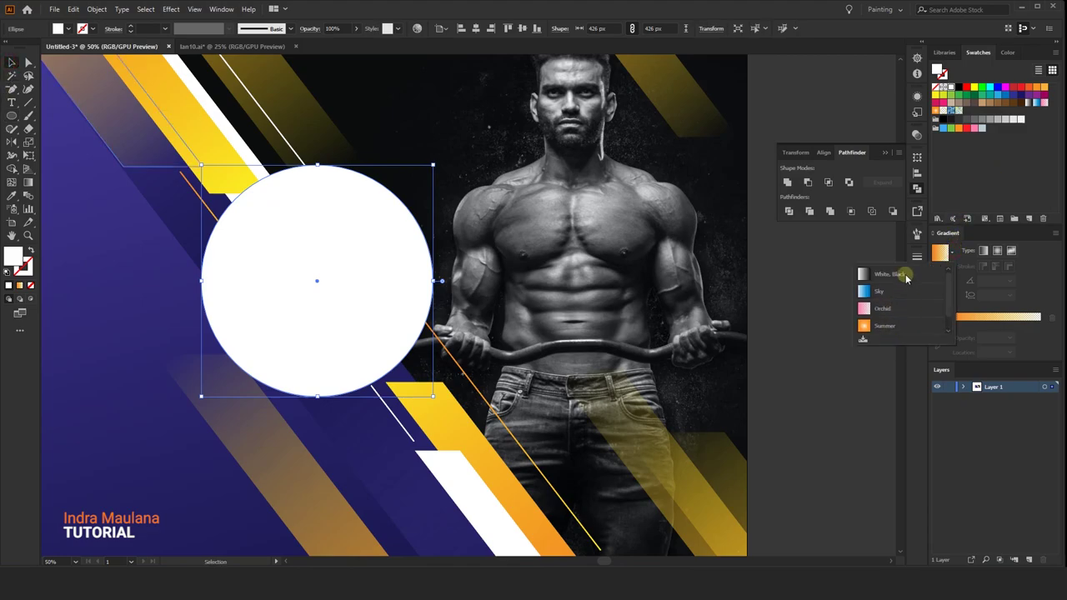
left_click(940, 252)
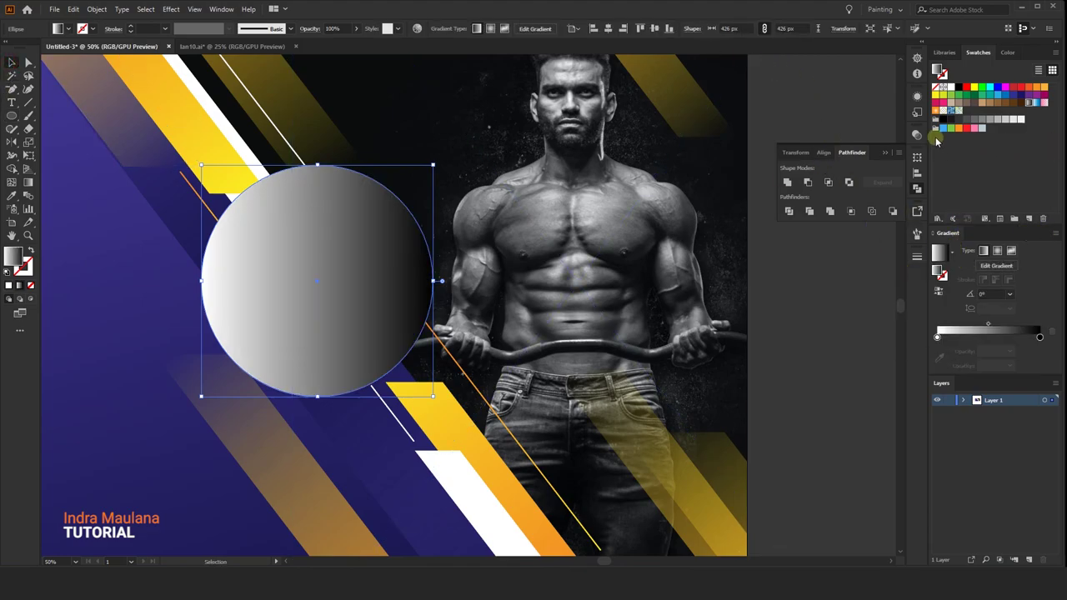
left_click(916, 134)
left_click(805, 147)
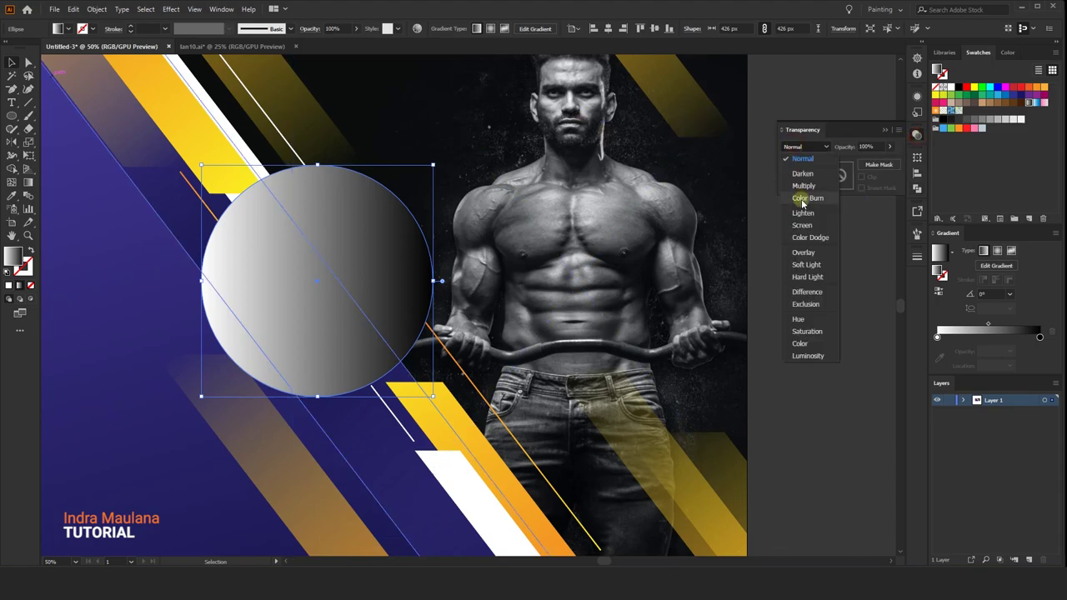
left_click(804, 185)
left_click(997, 250)
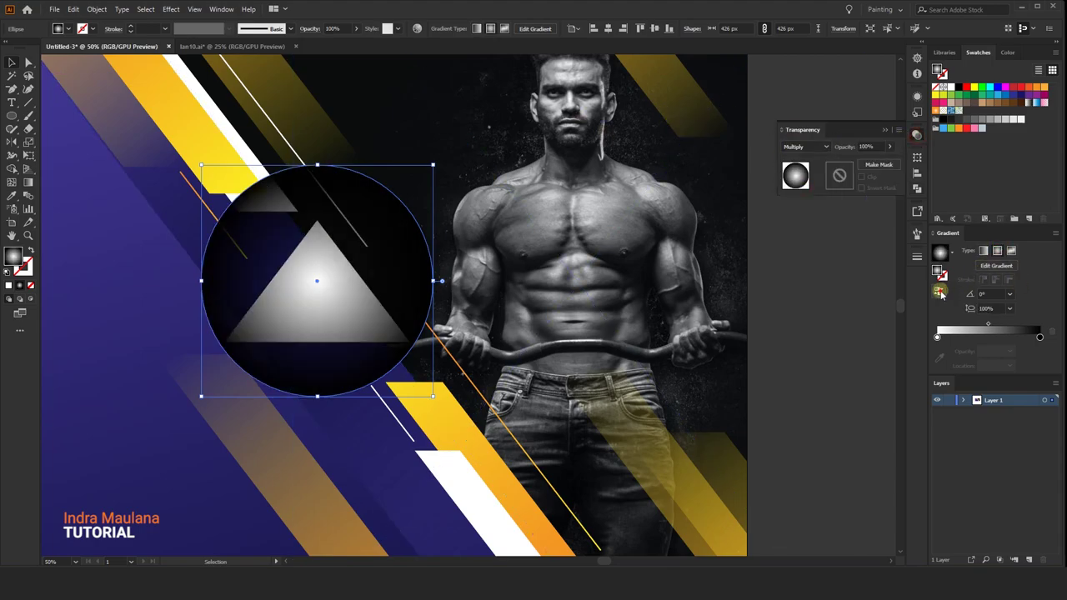
left_click(939, 293)
- Send the shadow circle behind the triangle, shift it down, and lower its opacity to 71%
right_click(309, 253)
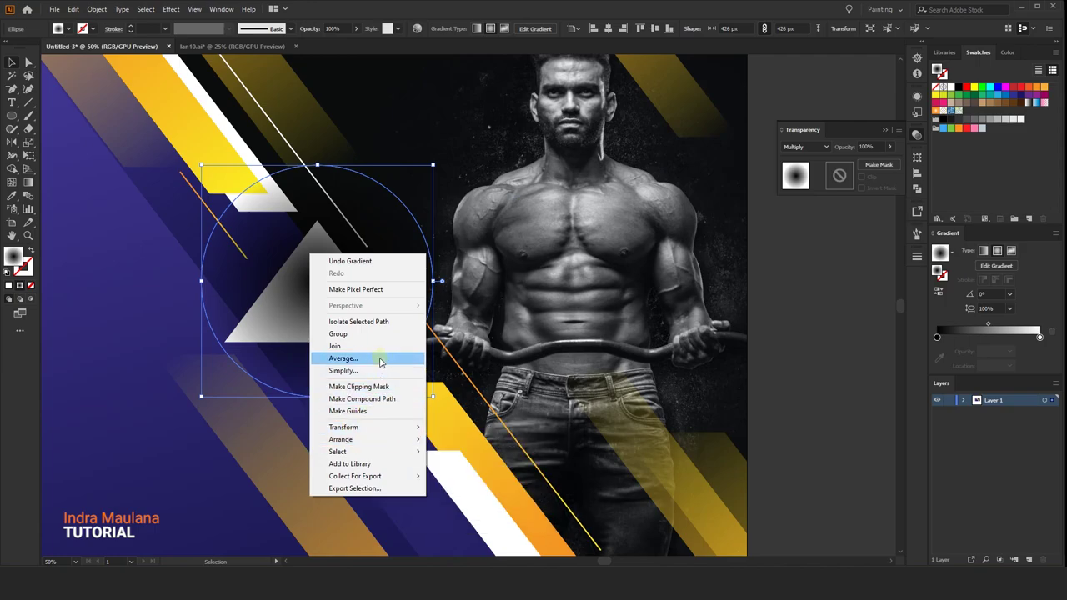
mouse_move(341, 439)
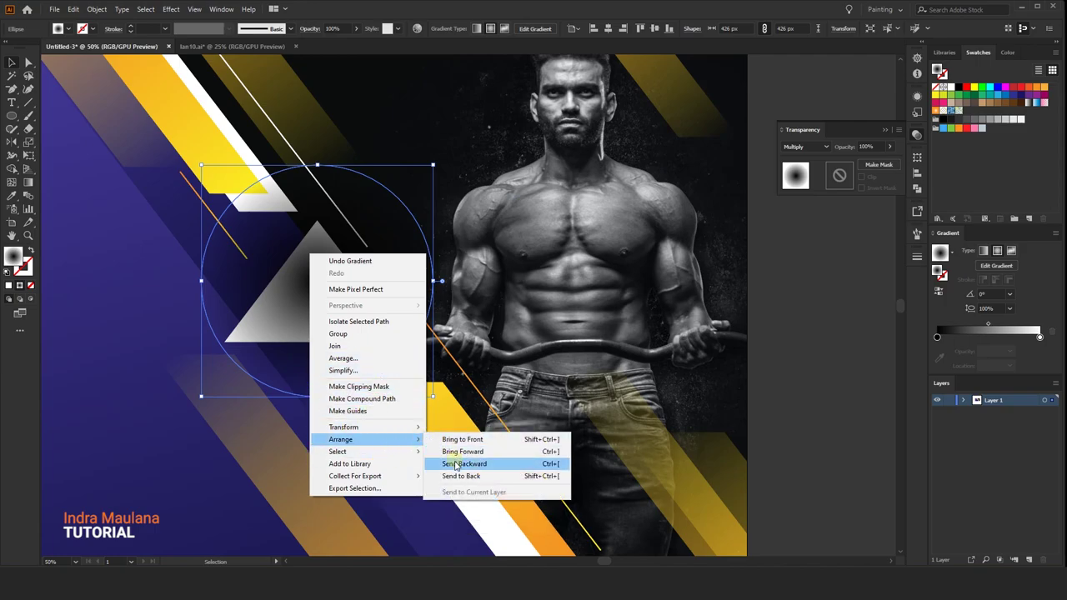
left_click(455, 464)
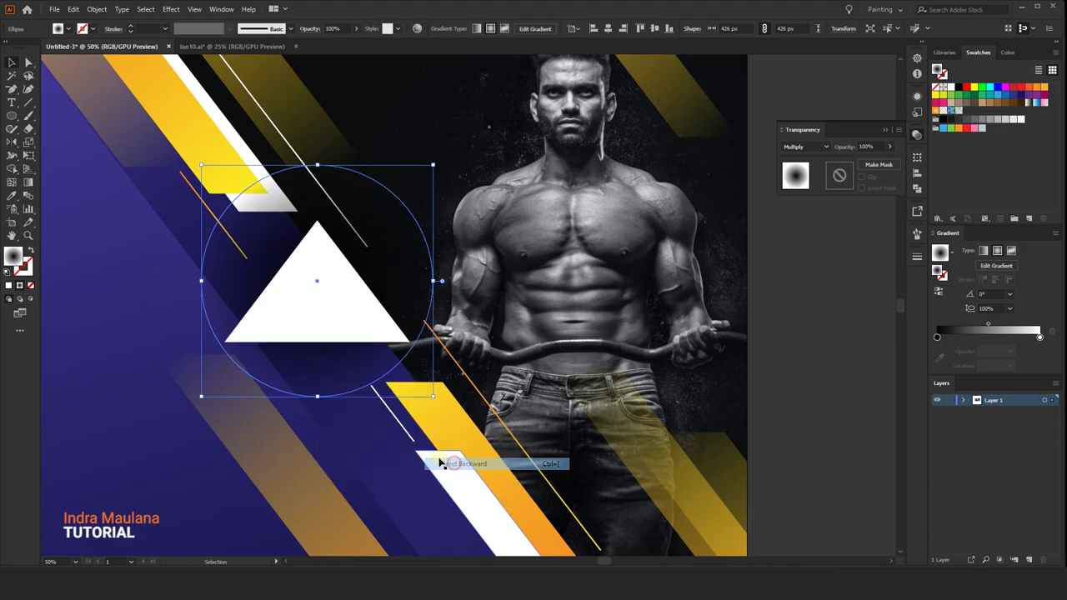
left_click_drag(371, 223, 390, 241)
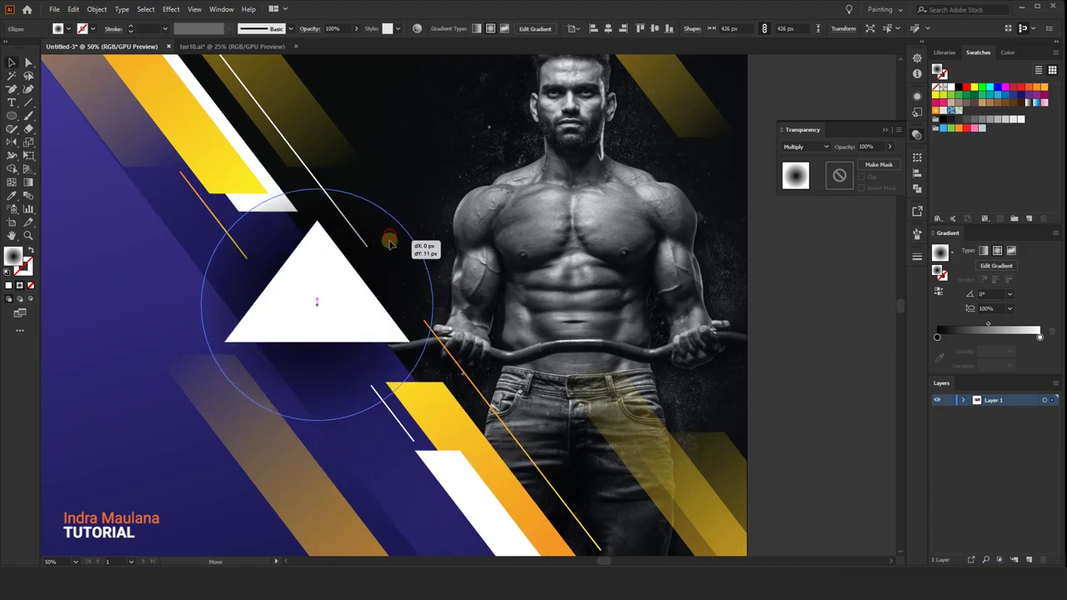
left_click(884, 146)
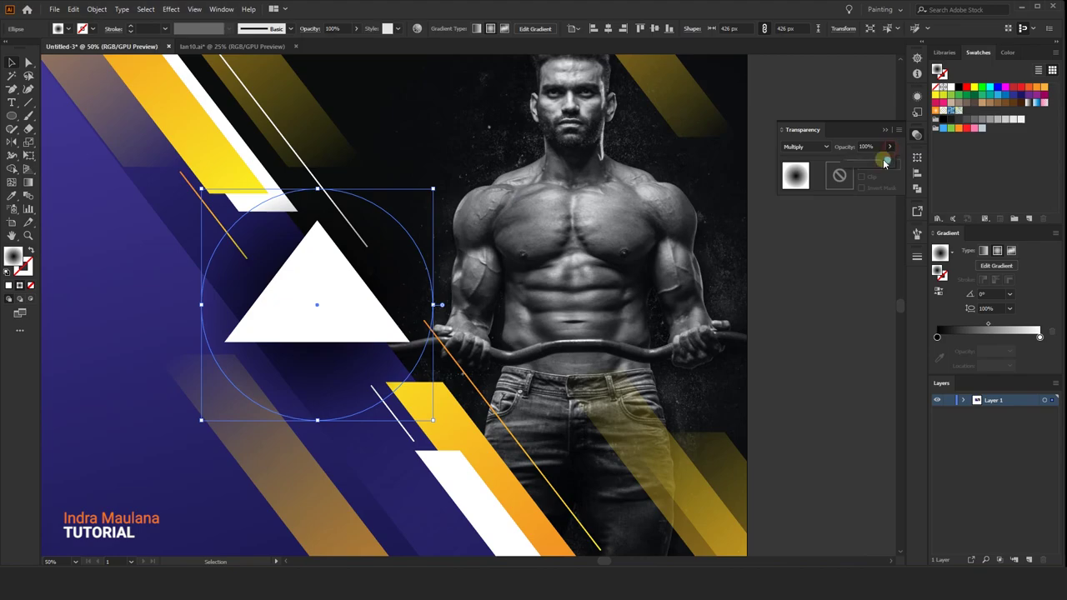
left_click(302, 311)
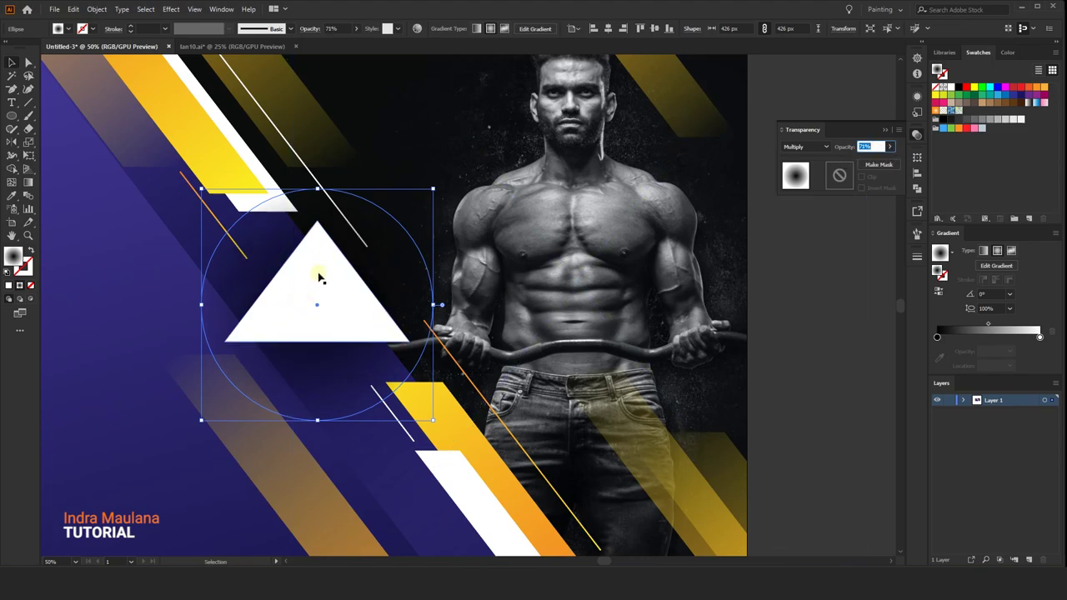
- Move the triangle and shadow down-right and group them together
left_click(317, 288, "shift")
left_click_drag(354, 265, 405, 309)
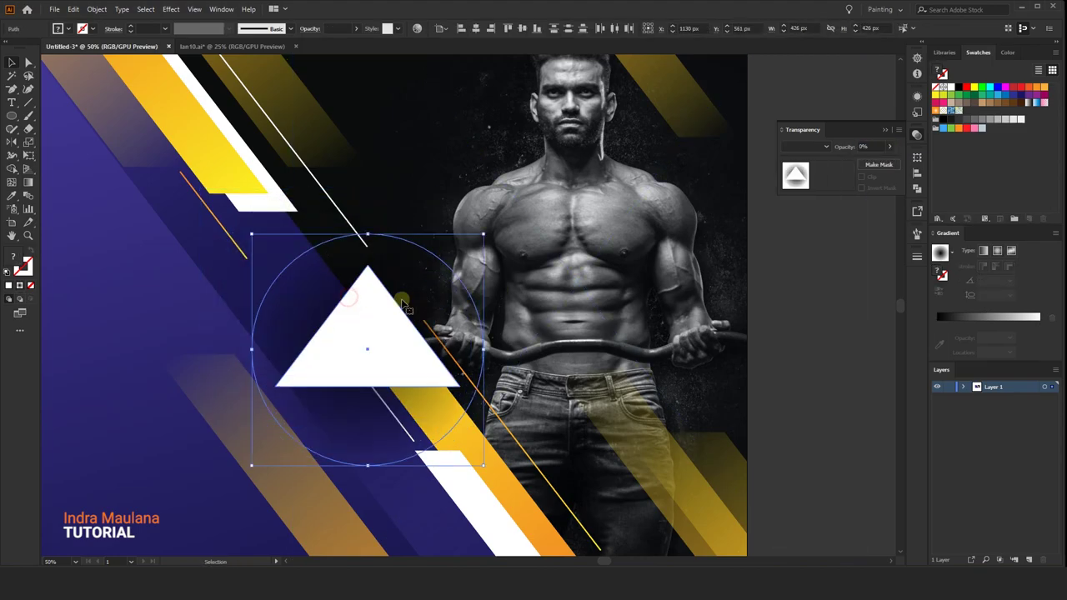
right_click(330, 286)
left_click(351, 360)
key("ctrl+minus")
key("ctrl+minus")
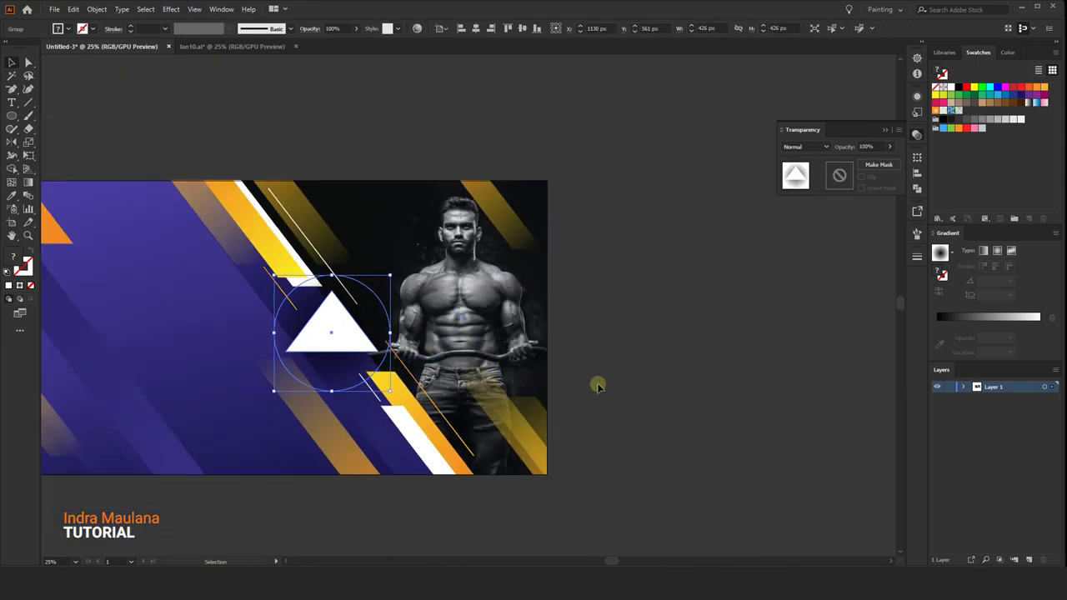
left_click(598, 385)
scroll(693, 372, "left", 4)
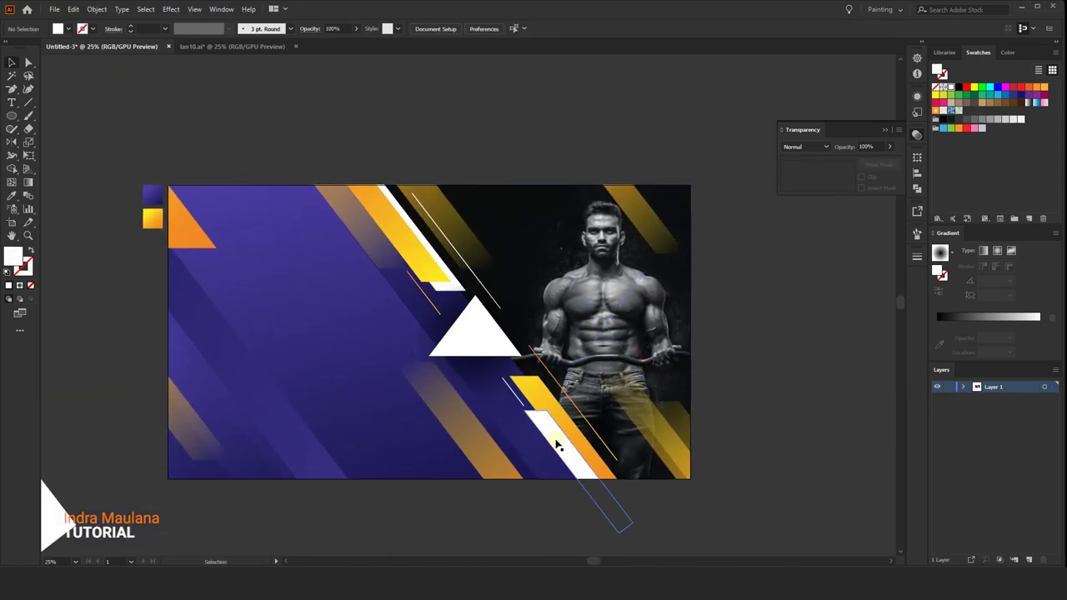
- Create a new layer and rename it Text
scroll(557, 445, "down", 2)
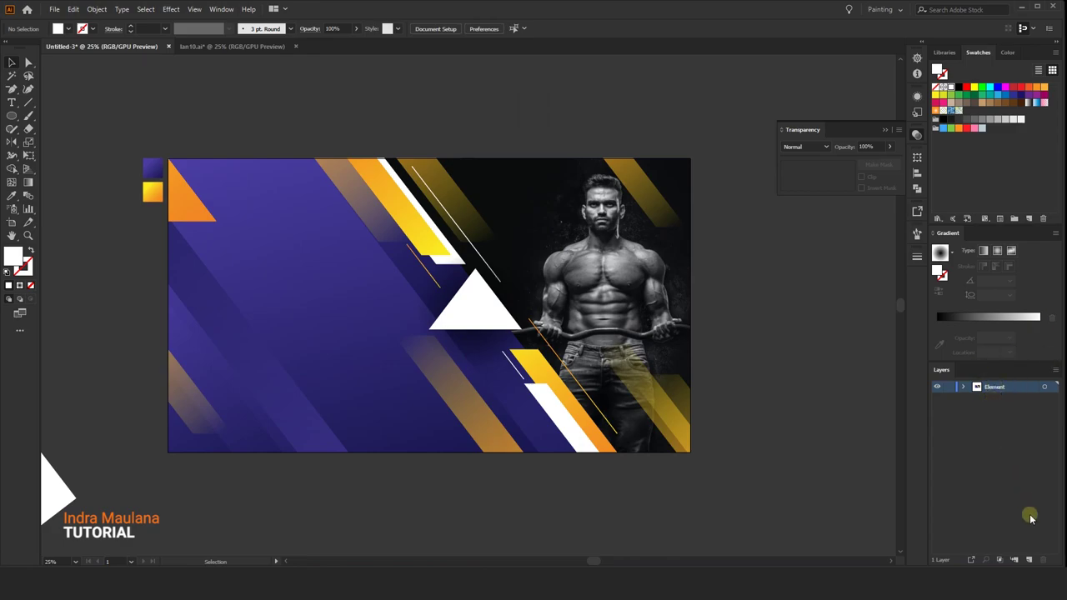
left_click(1029, 559)
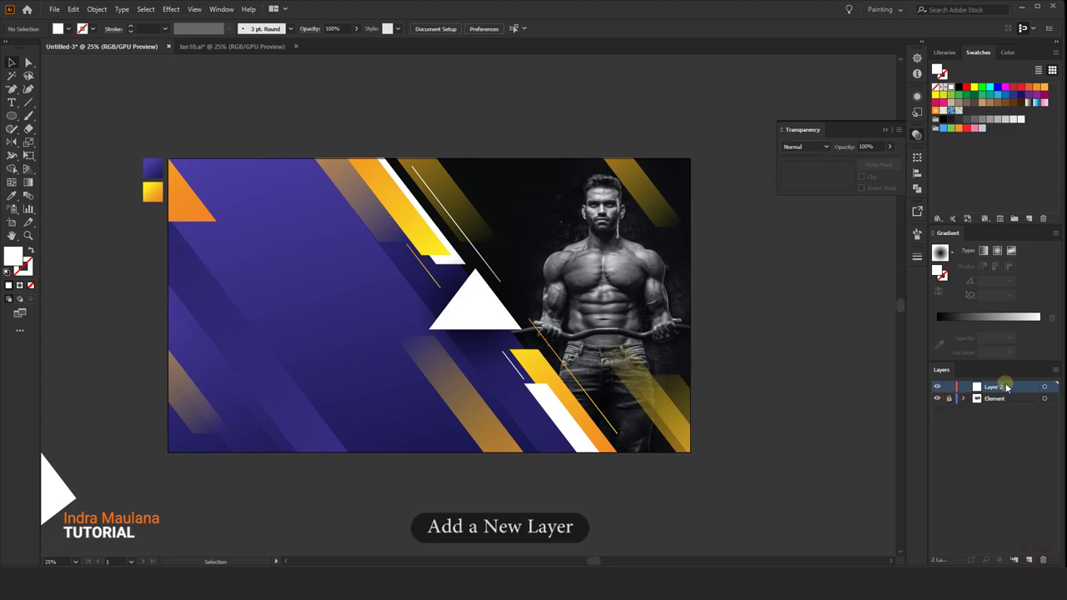
double_click(994, 387)
type("Text")
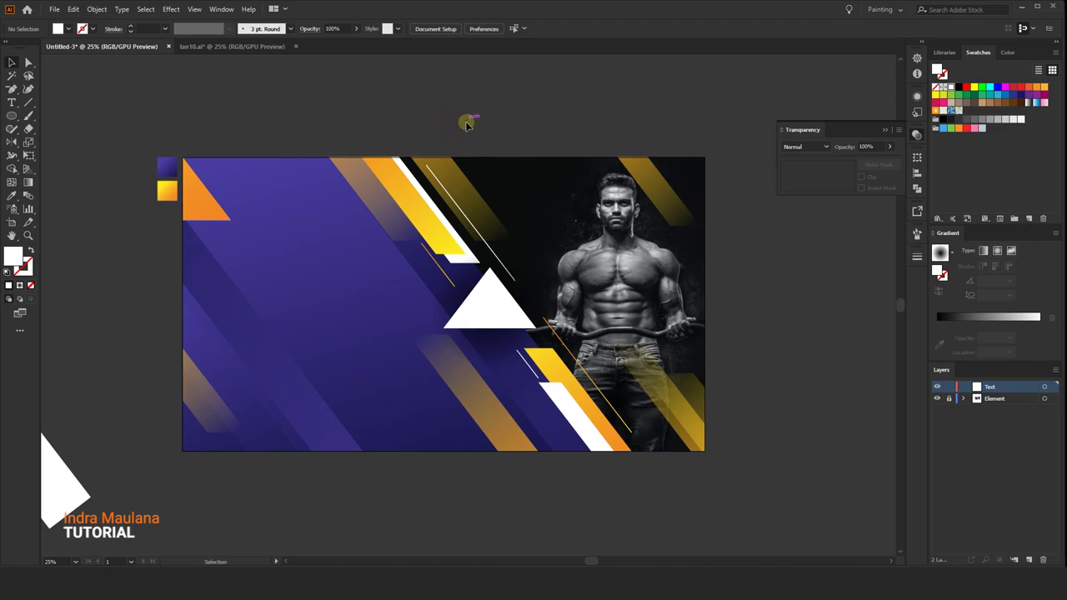
- Paste the logo, headline, body copy, button and URL group onto the banner's left side
left_click_drag(548, 144, 575, 153)
left_click(623, 83)
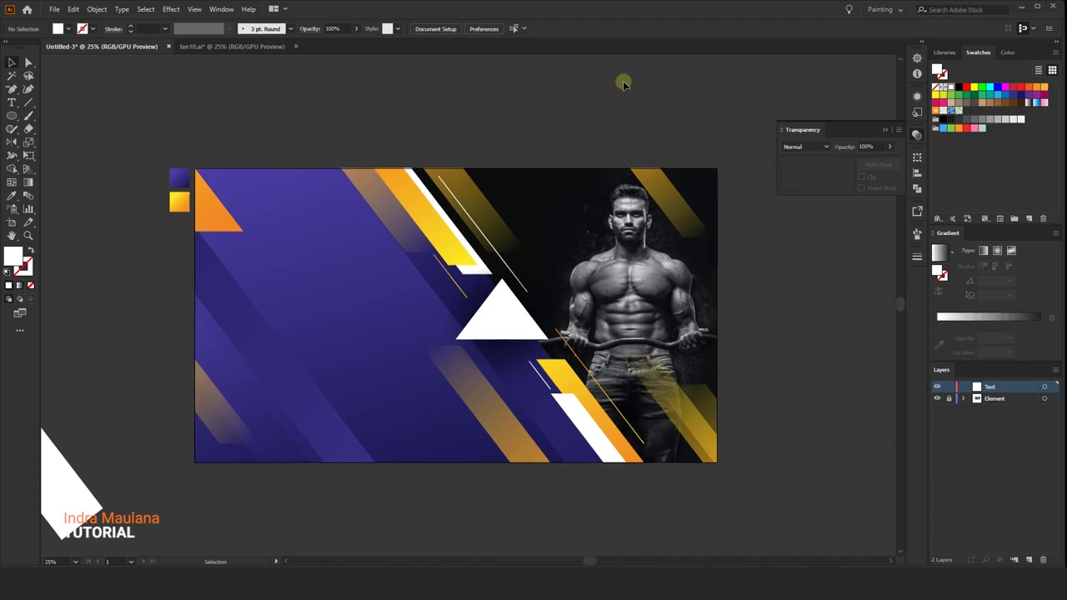
key("ctrl+v")
mouse_move(536, 350)
left_mouse_down()
mouse_move(305, 268)
mouse_move(317, 266)
left_mouse_up()
- Paste the 50% OFF label onto the white triangle
left_click(408, 119)
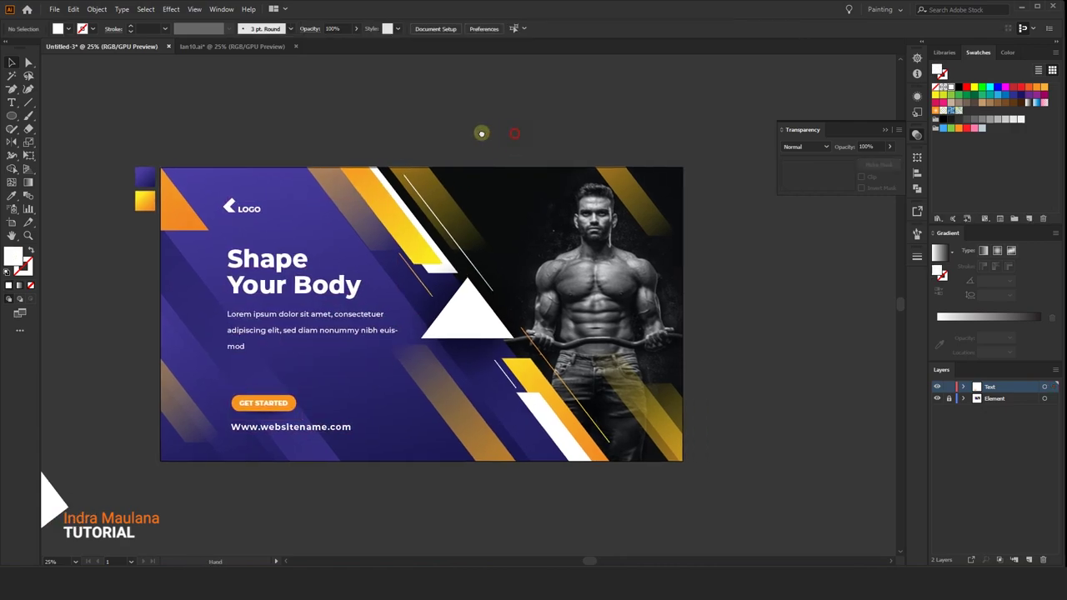
scroll(476, 131, "right", 2)
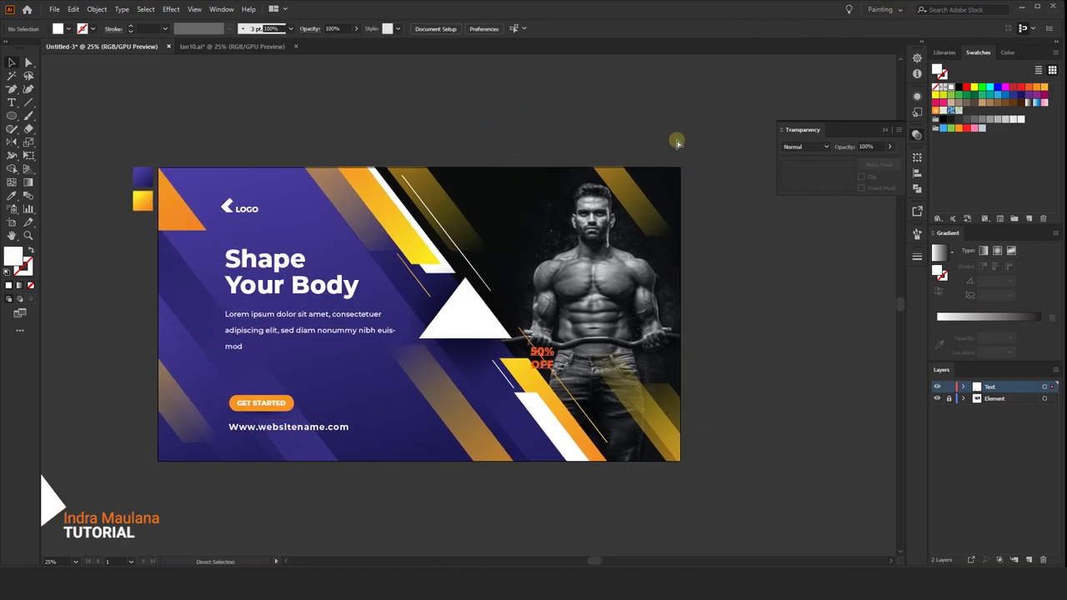
key("ctrl+v")
left_click_drag(527, 346, 467, 314)
left_click(713, 346)
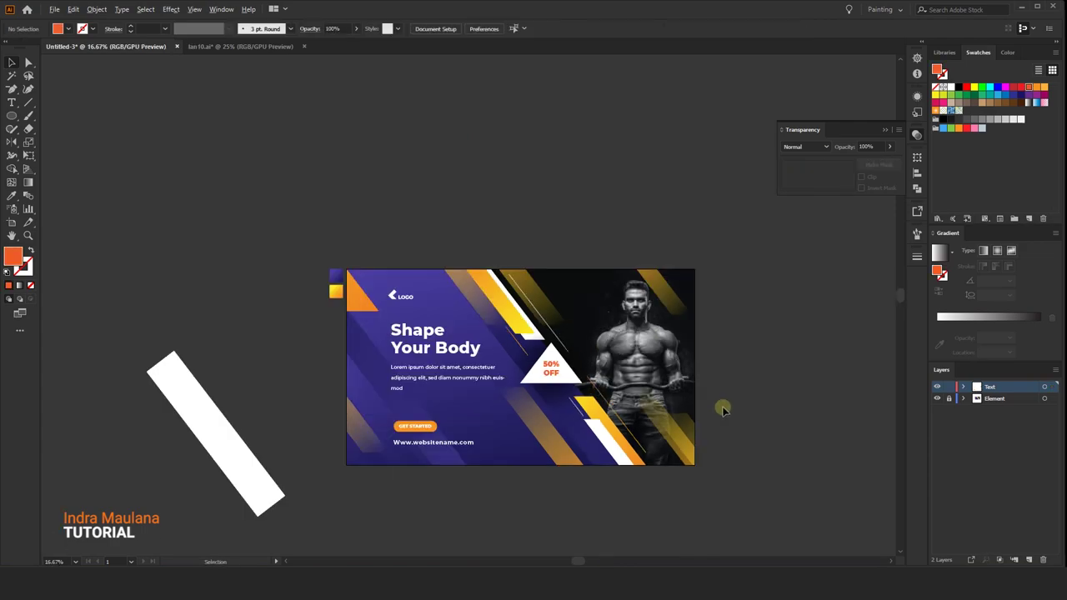
- Unlock all objects and delete the stray white diagonal shape and hidden tilted rectangle
left_click(287, 399)
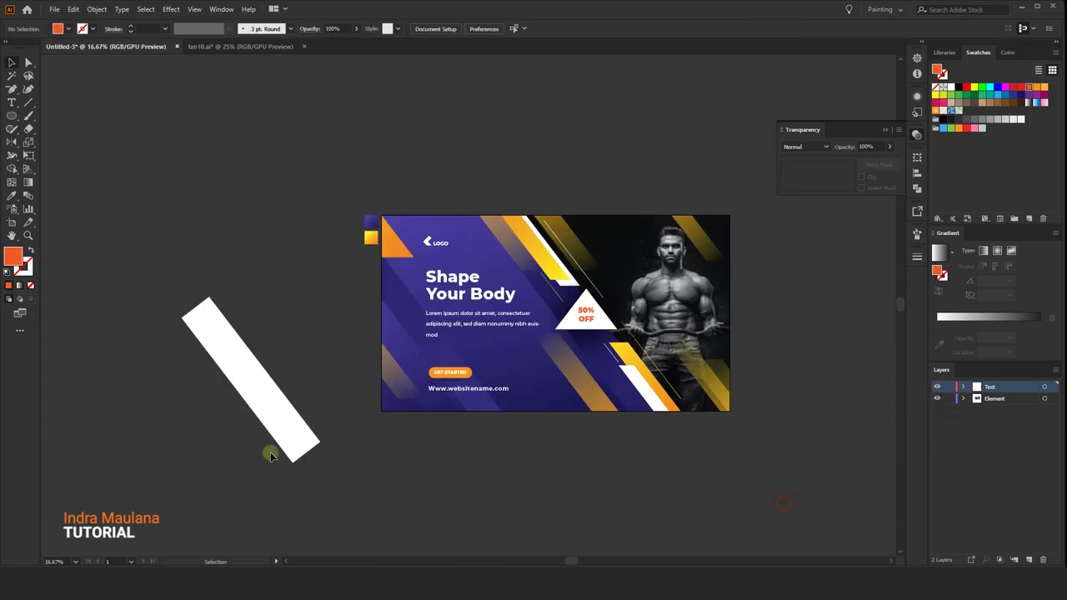
left_click(97, 9)
left_click(117, 94)
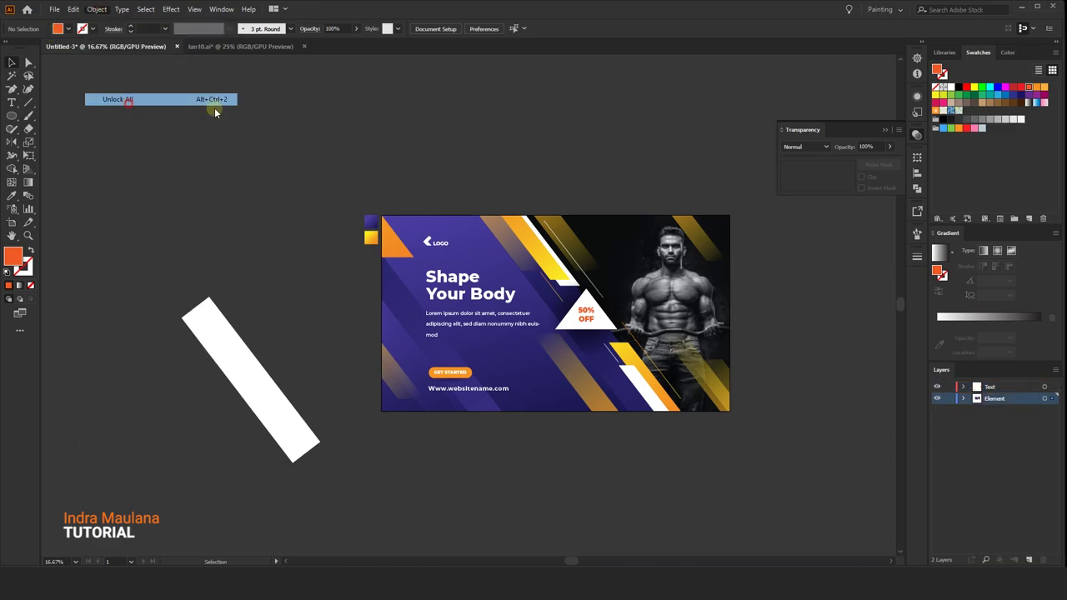
left_click(264, 398)
key("Delete")
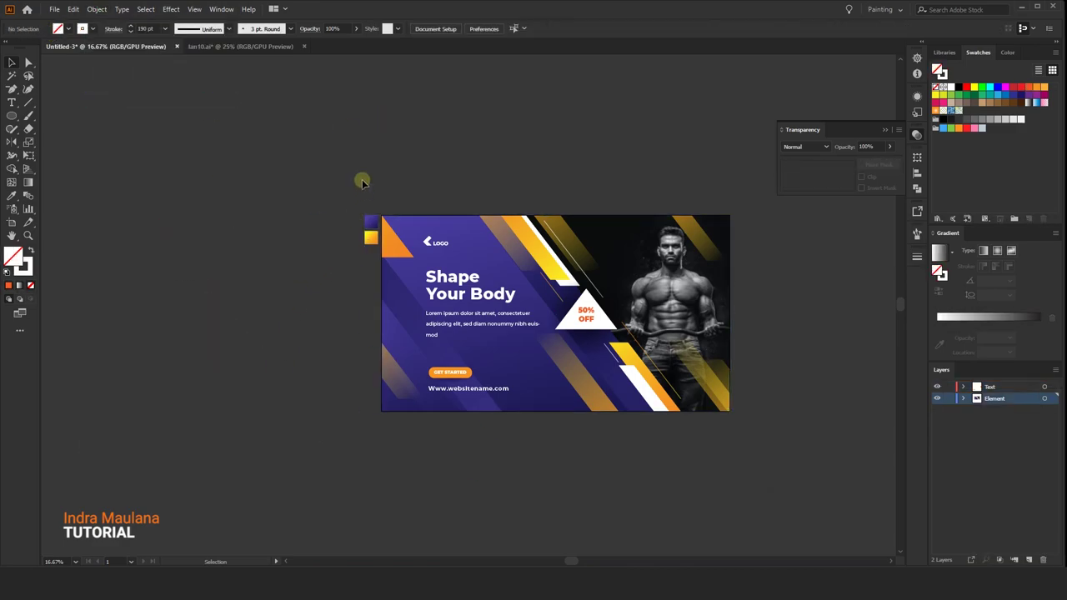
left_click_drag(365, 248, 367, 250)
key("Delete")
- Save the banner document as Untitled-3.ai
scroll(231, 274, "right", 2)
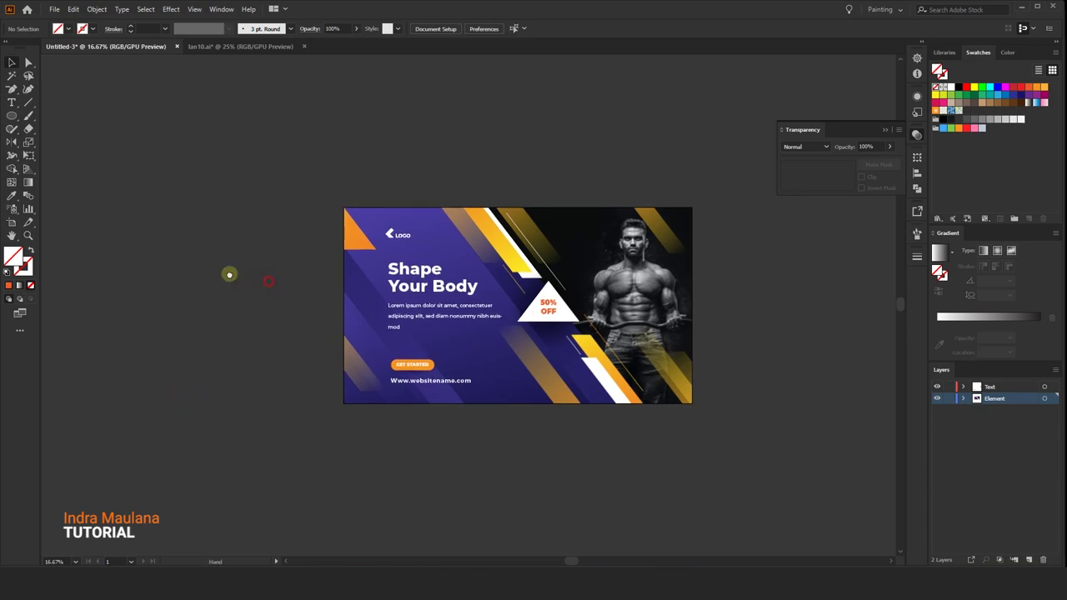
key("ctrl+s")
scroll(622, 143, "right", 2)
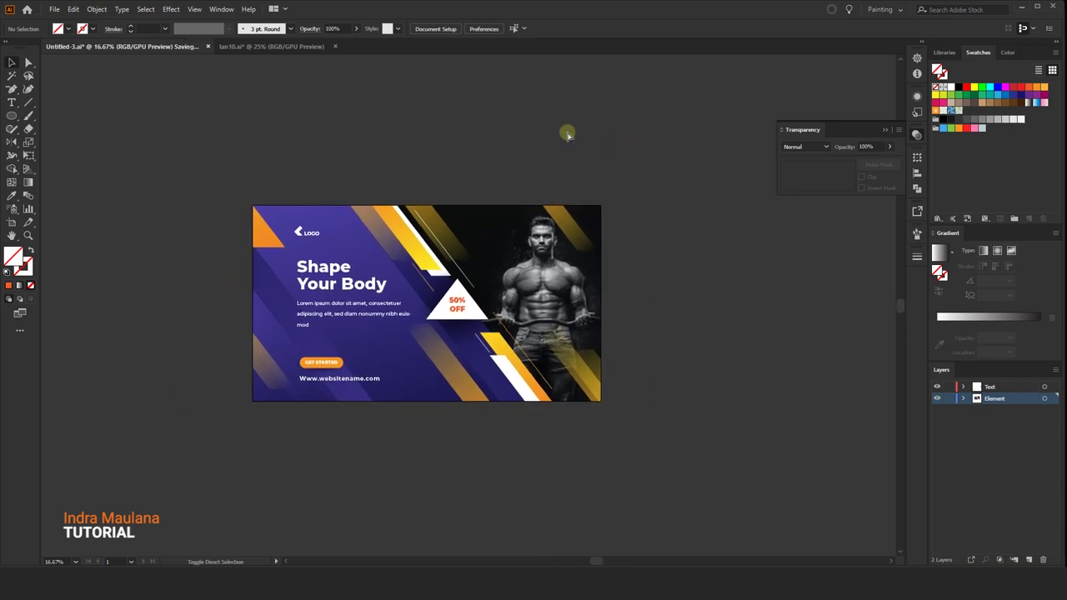